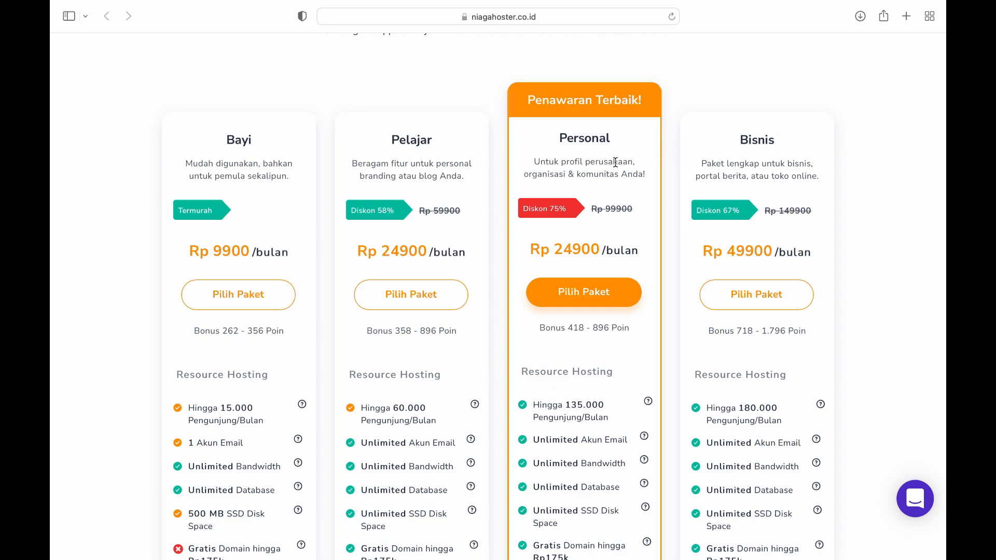
Choose Pilih Paket under the Personal plan in the hosting pricing table
scroll(602, 204, down, 4)
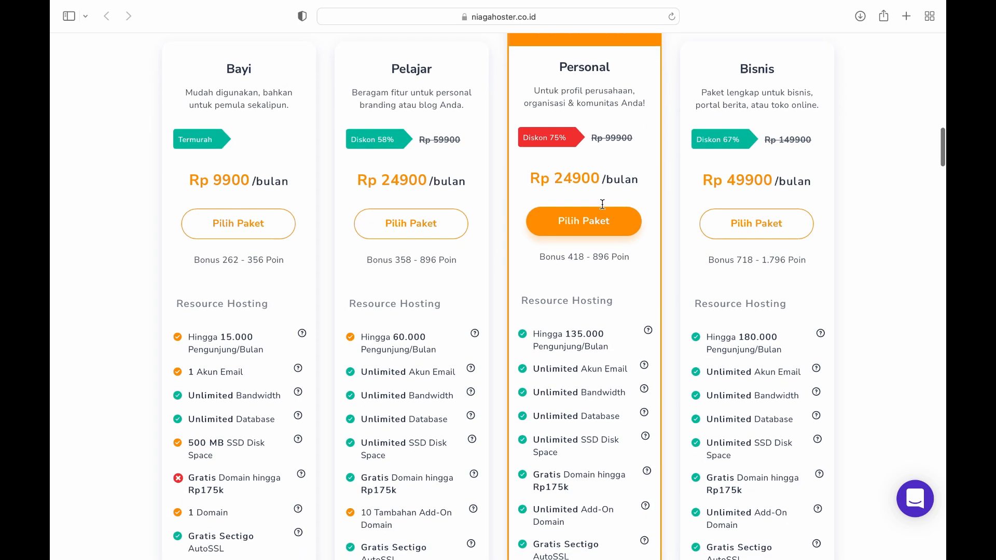
scroll(604, 208, down, 3)
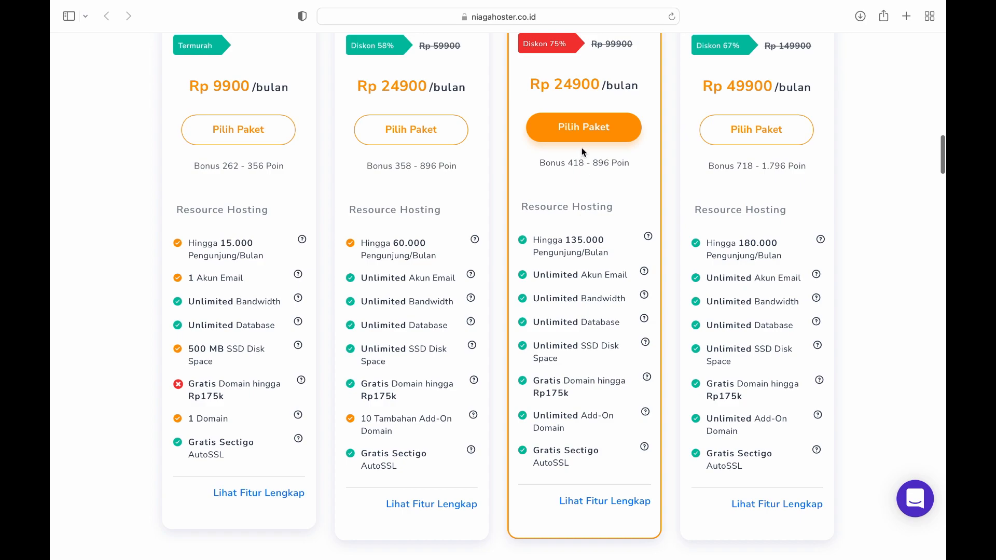
click(584, 130)
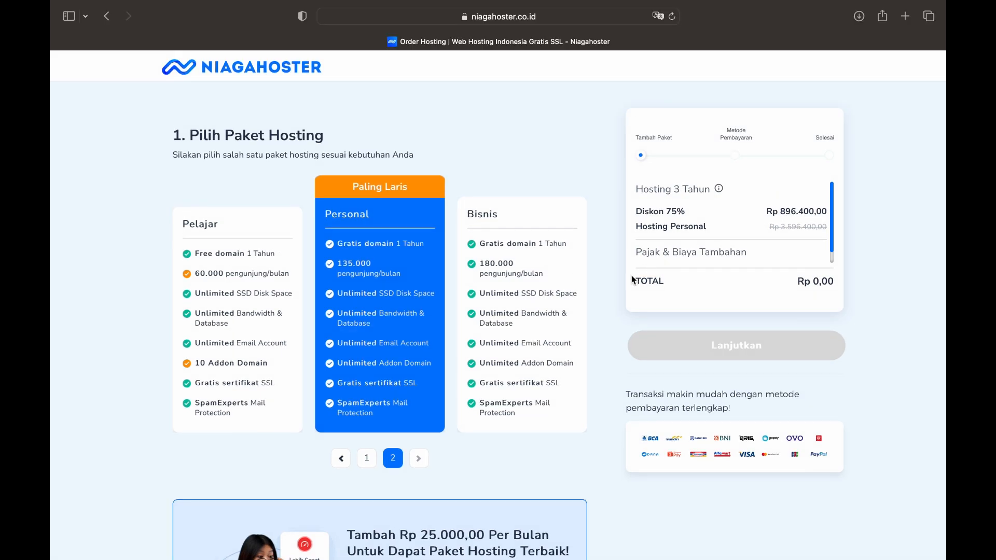
Switch the Personal plan duration from 3 years to 1 Tahun
scroll(594, 345, down, 10)
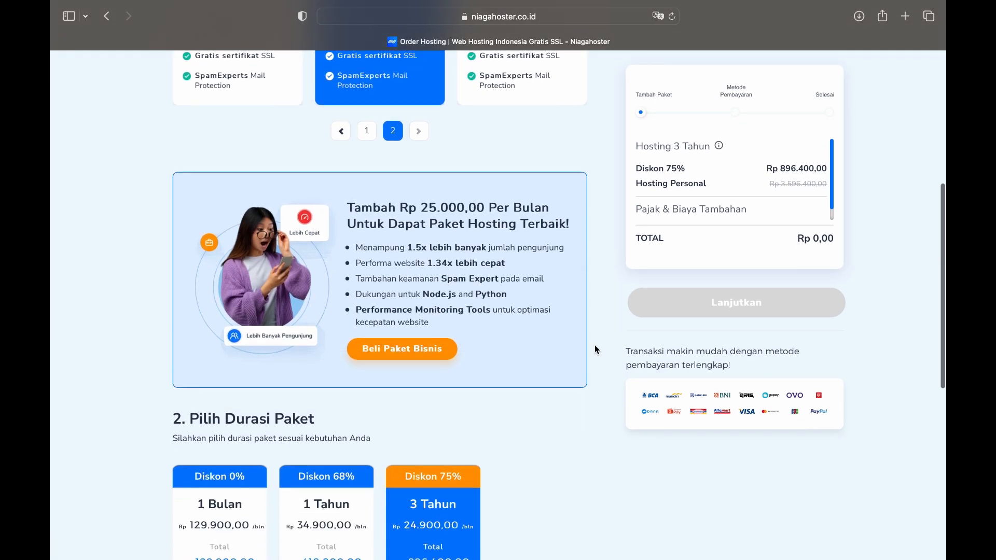
scroll(594, 345, down, 2)
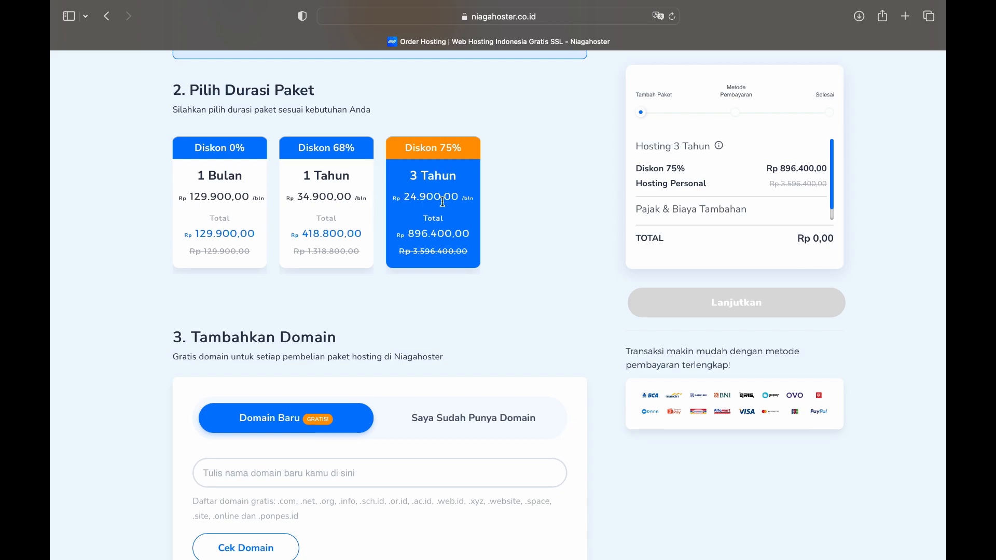
scroll(344, 203, down, 1)
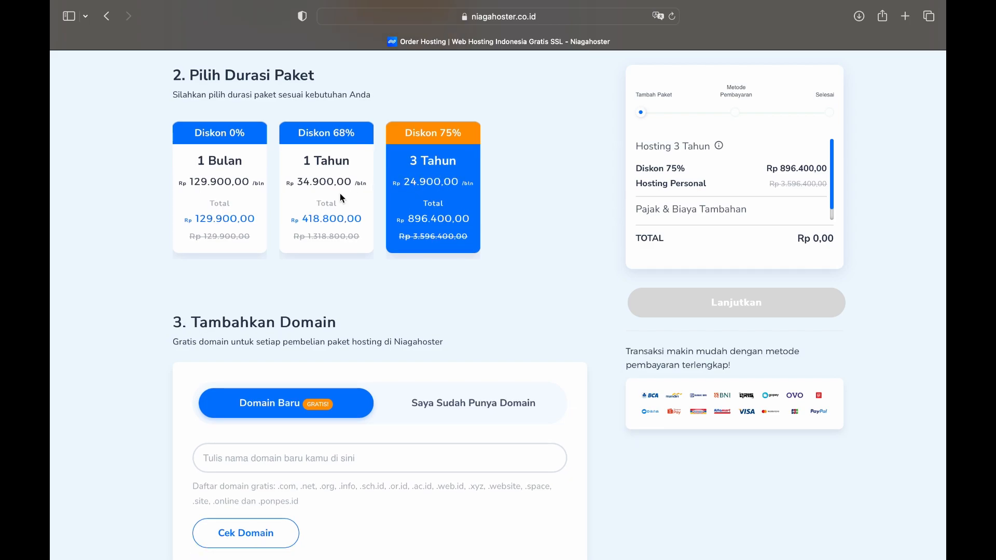
click(342, 197)
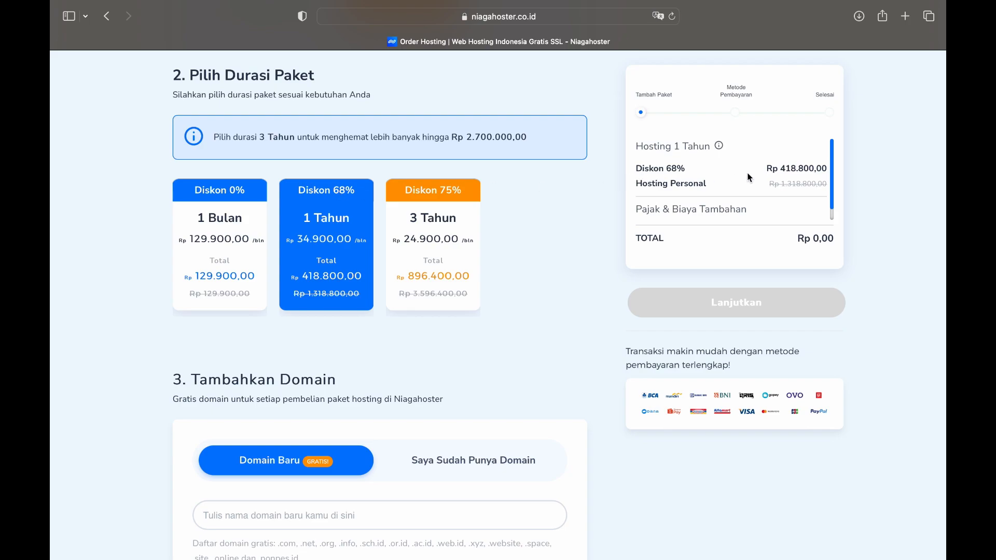
Check availability of namawebsites.com as a new domain and add it to the cart
scroll(578, 290, down, 5)
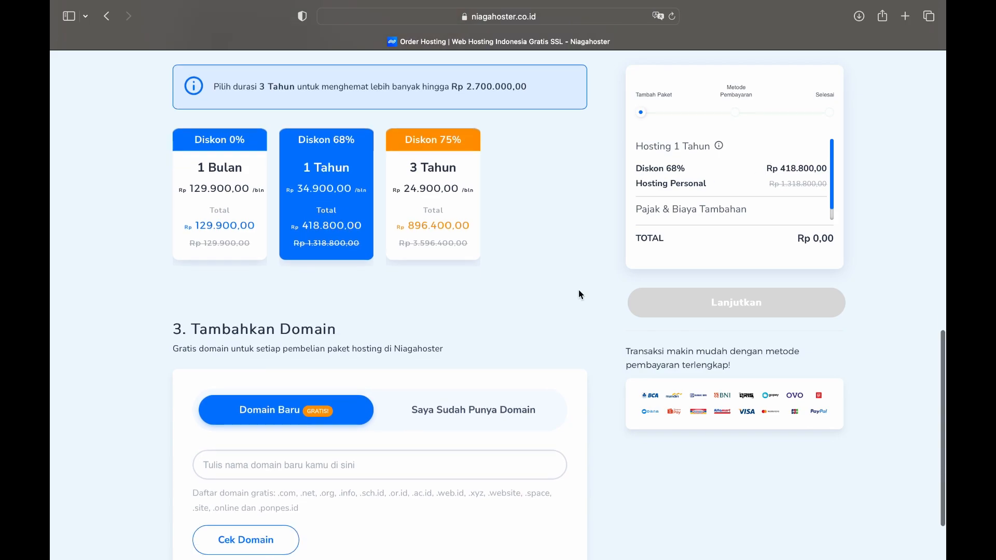
click(264, 428)
text(na)
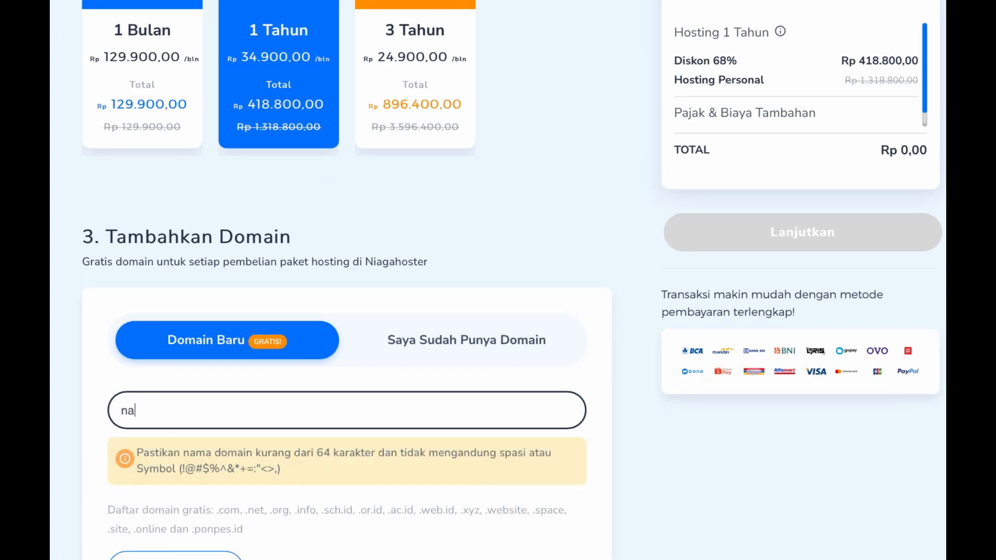
text(mawebs)
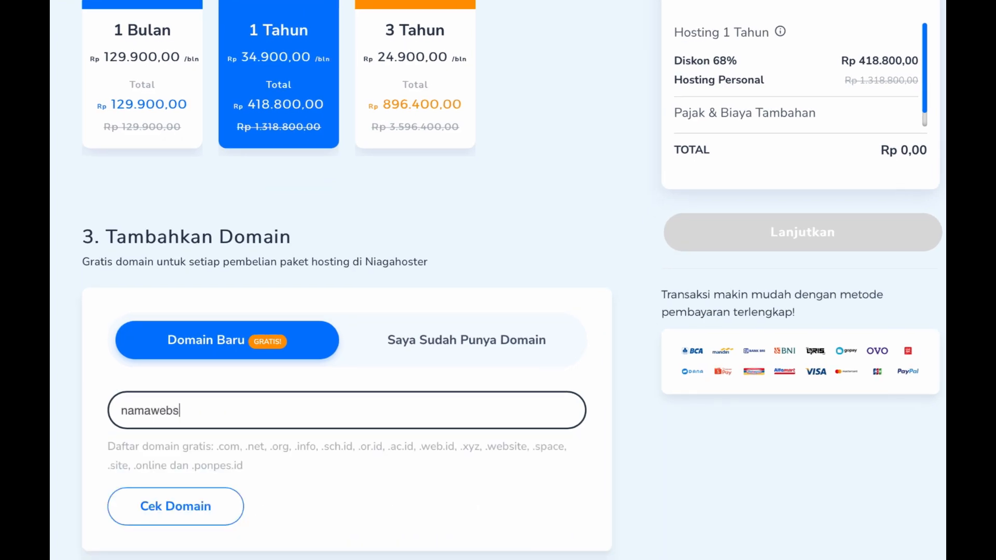
text(ites)
text(.com)
click(202, 517)
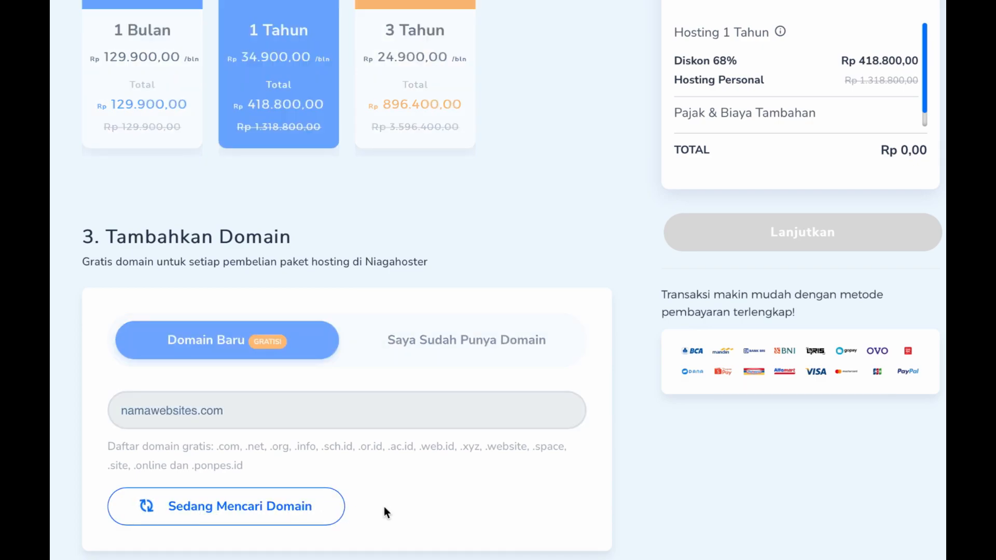
scroll(384, 507, down, 3)
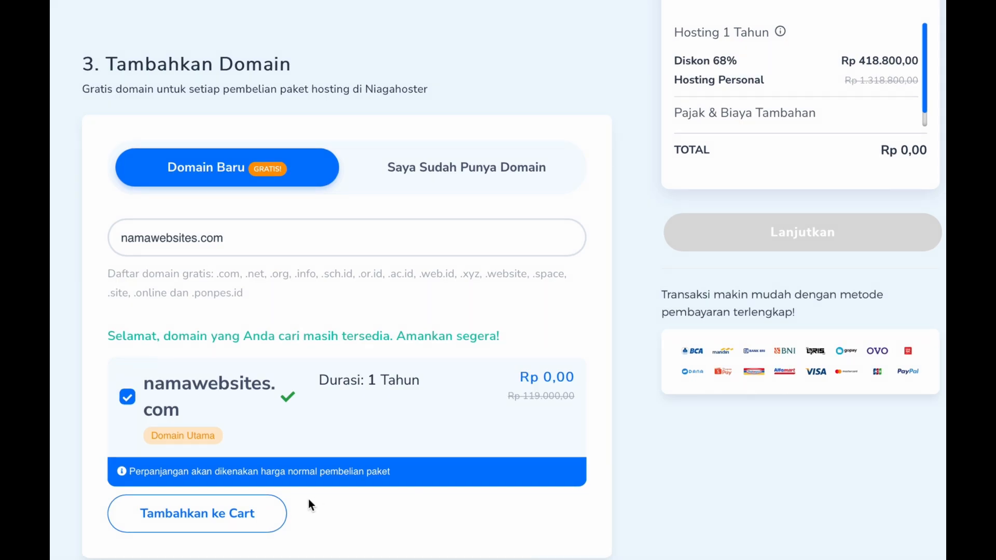
click(221, 514)
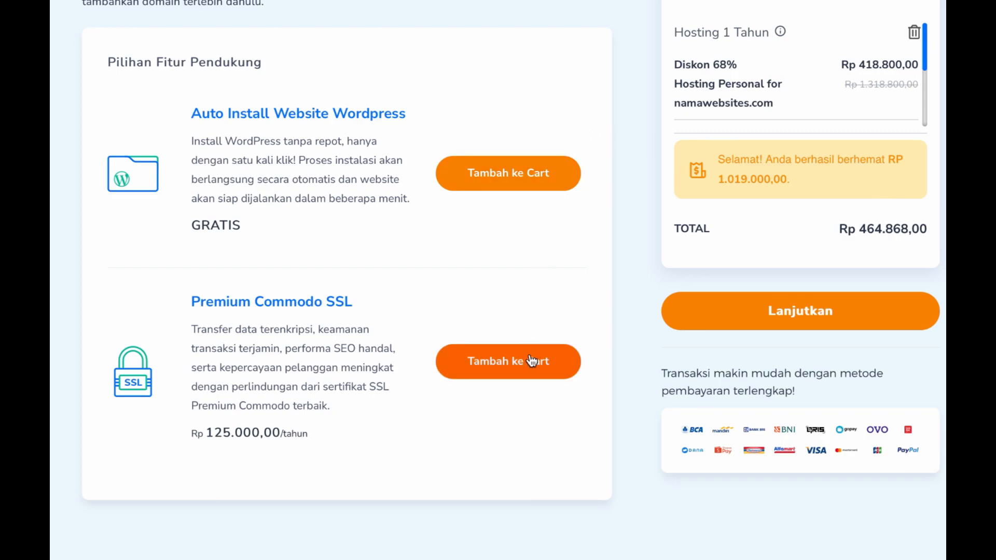
Continue to payment and pick BCA Virtual Account under Transfer Virtual Account
click(742, 326)
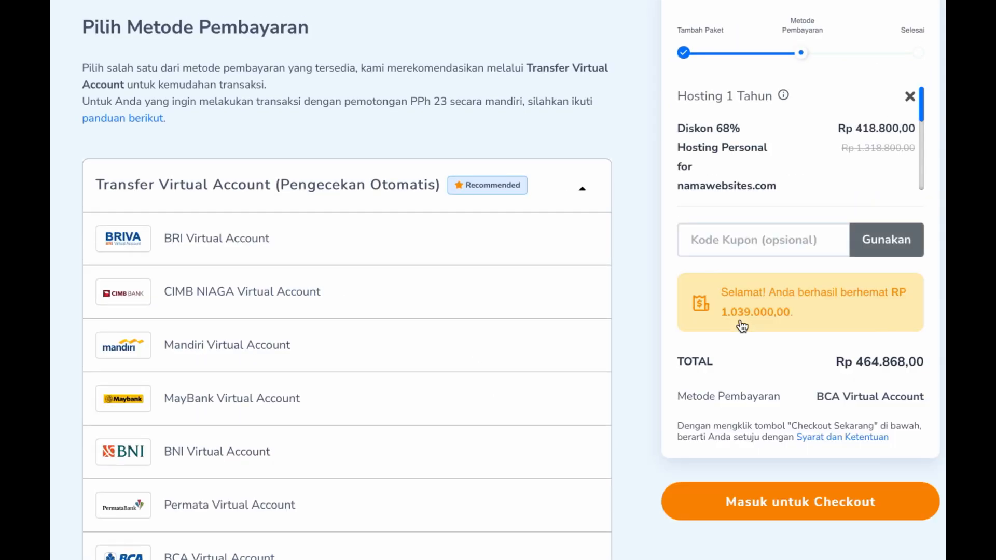
scroll(742, 327, down, 1)
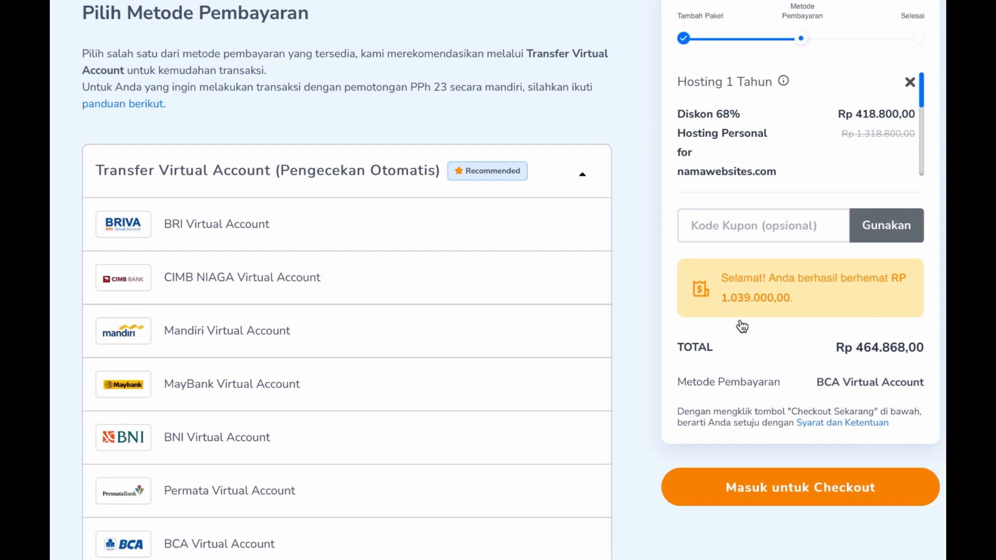
scroll(742, 327, down, 3)
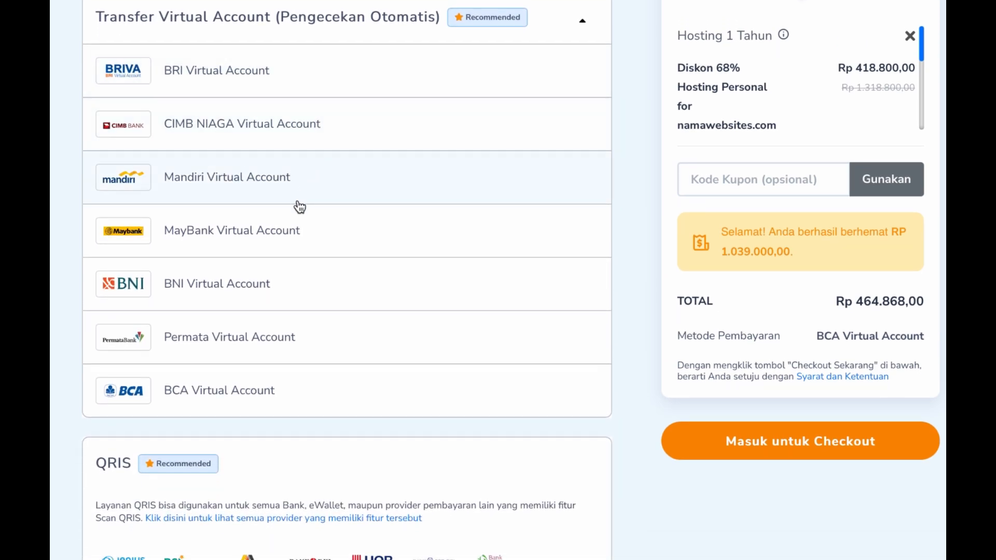
click(271, 391)
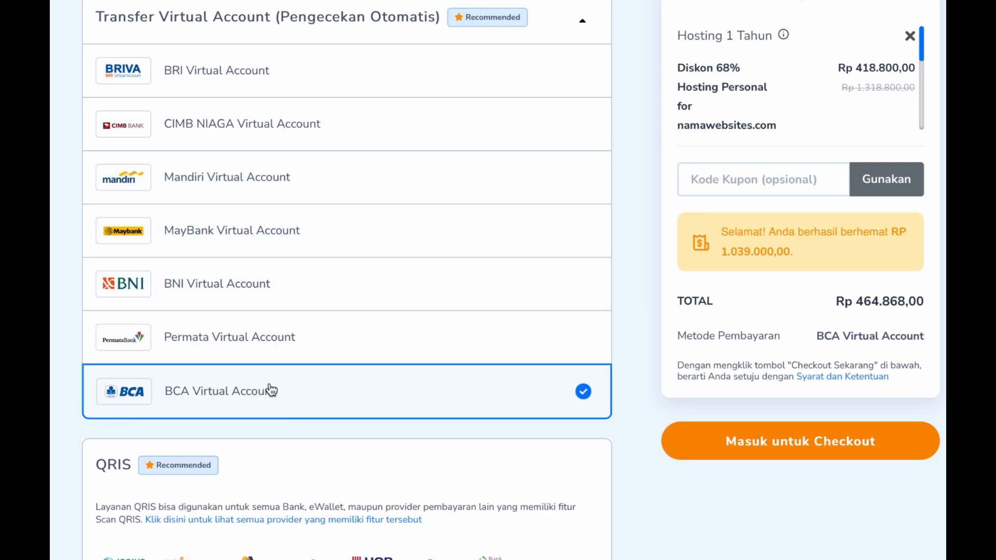
scroll(270, 390, down, 4)
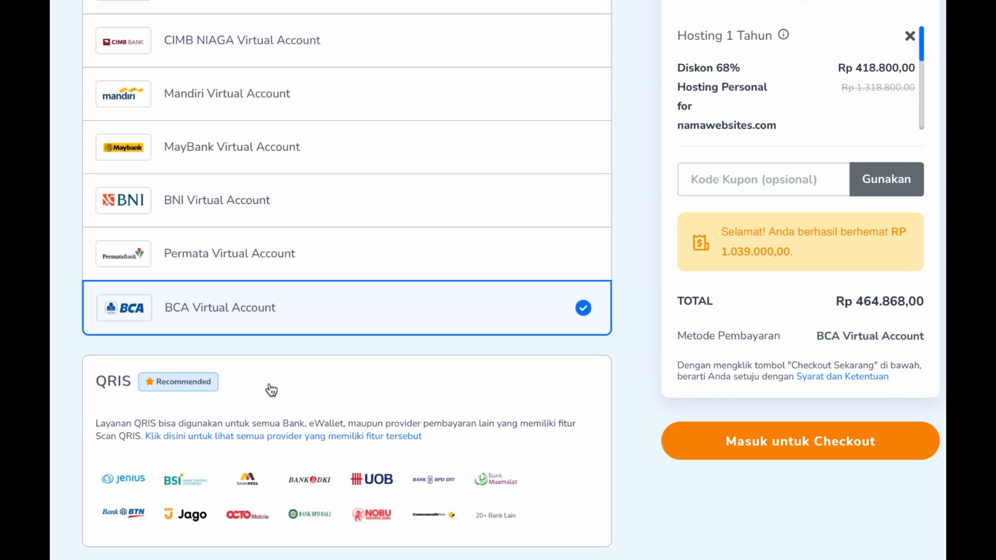
scroll(287, 409, down, 8)
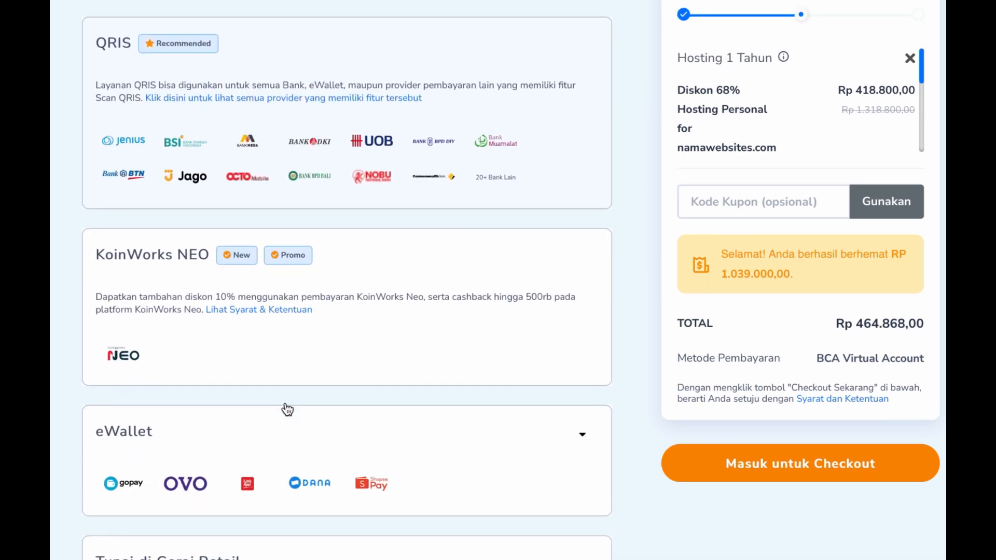
scroll(287, 410, down, 5)
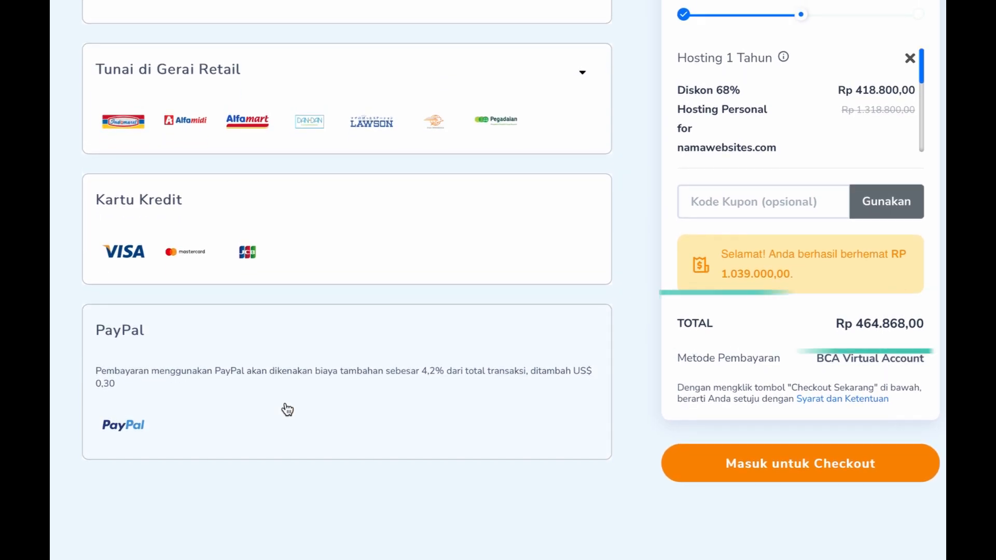
Enter and apply the coupon code Easywebsi to the order
click(721, 205)
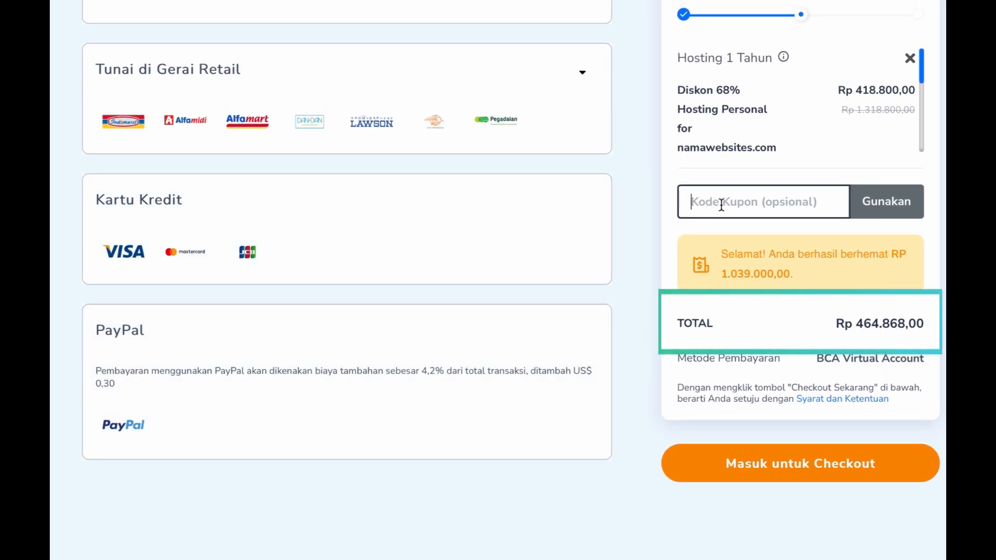
text(E)
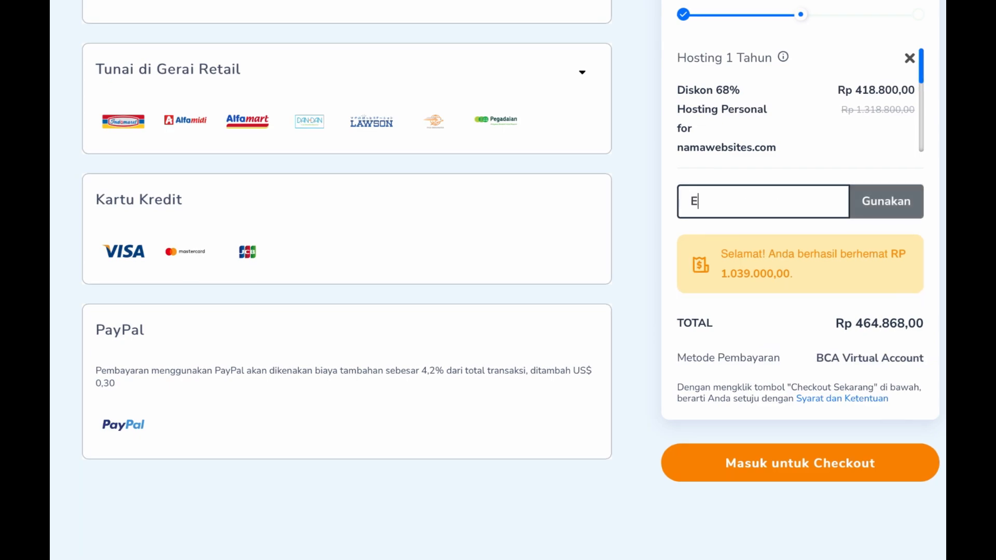
text(asywebsi)
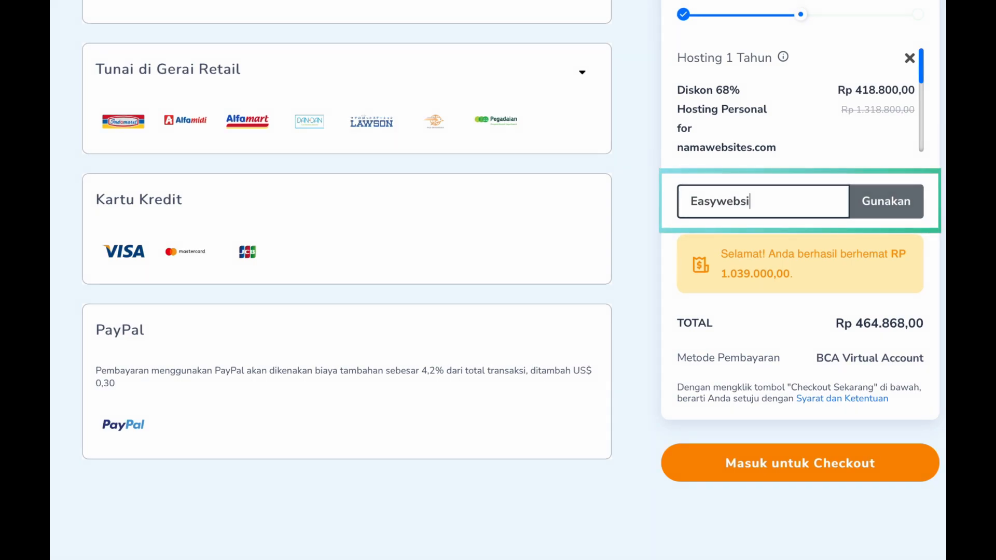
click(891, 203)
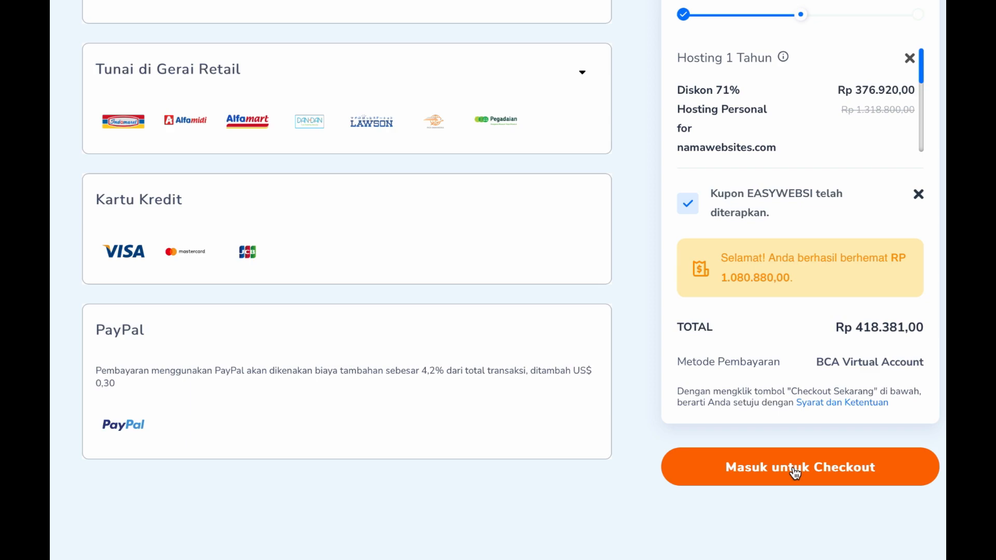
Proceed to checkout as a new account, entering the account e-mail and password
click(795, 473)
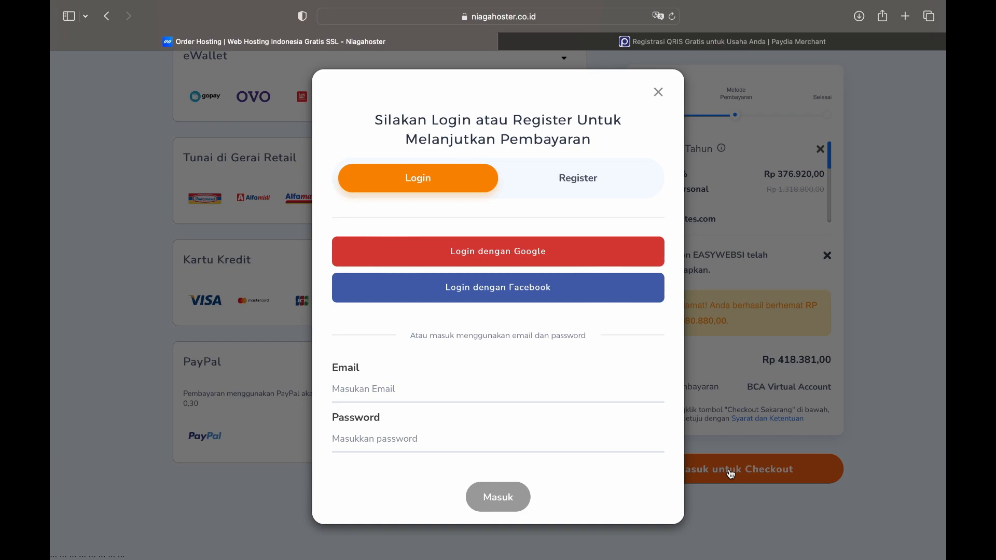
click(576, 186)
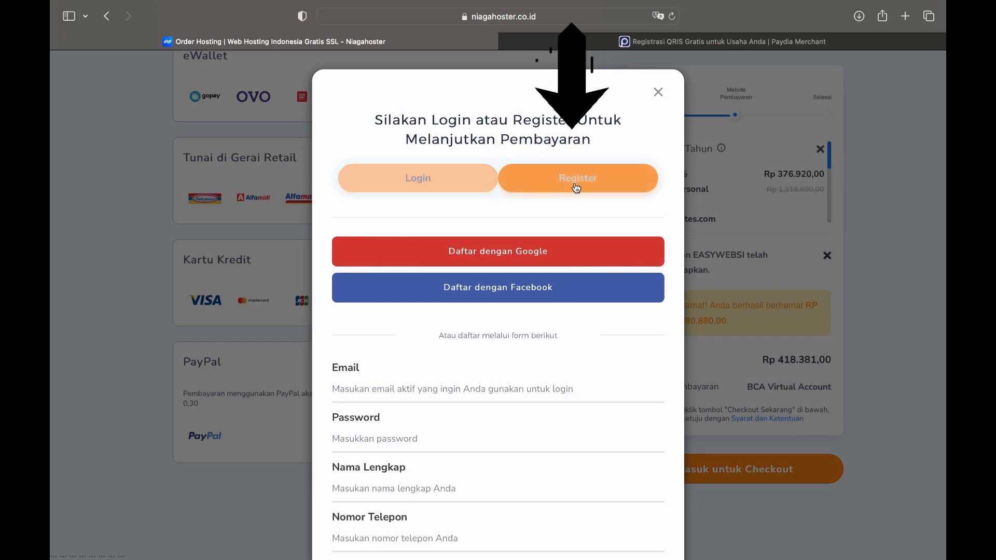
scroll(522, 367, down, 5)
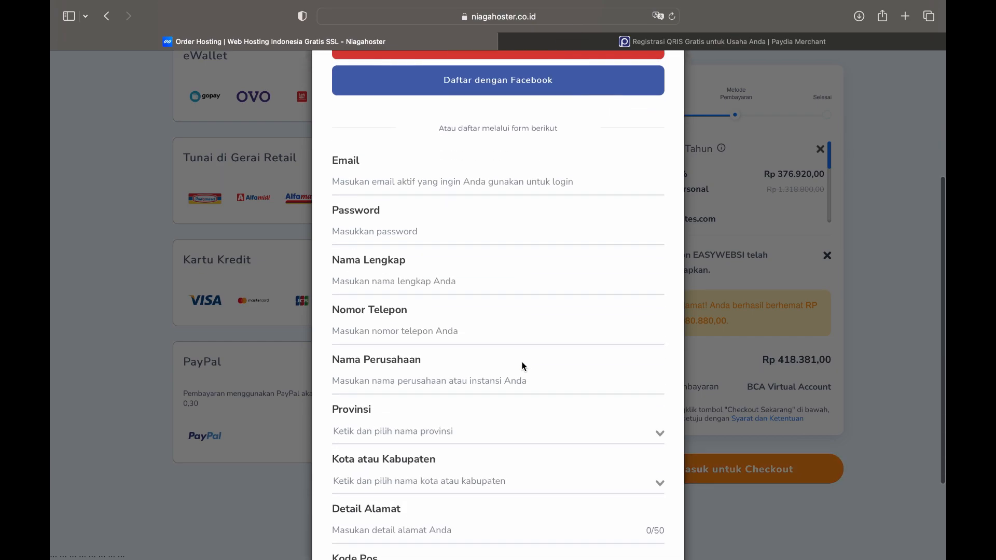
click(467, 181)
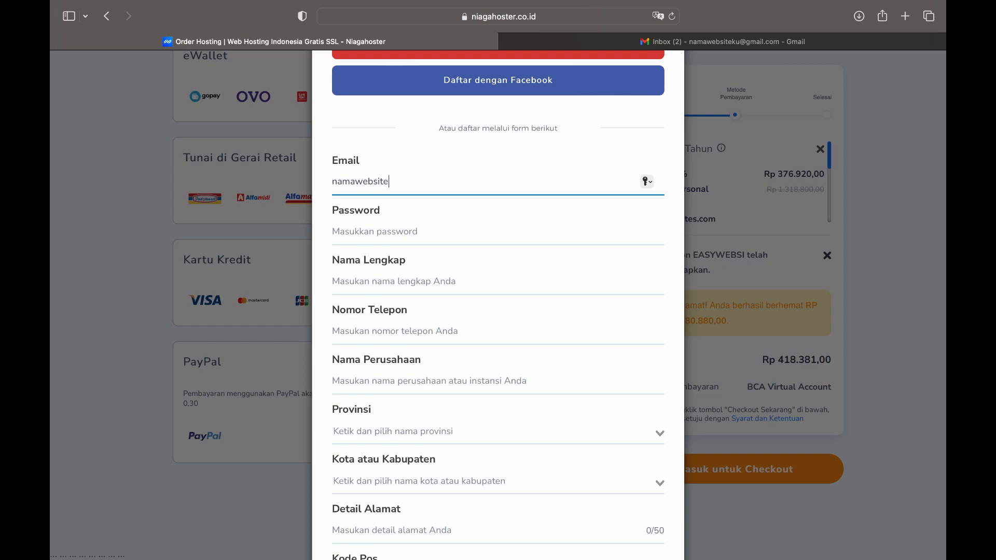
key(Tab)
Fill in the buyer's full name, phone number and company name 'Nama Websiteku'
click(397, 282)
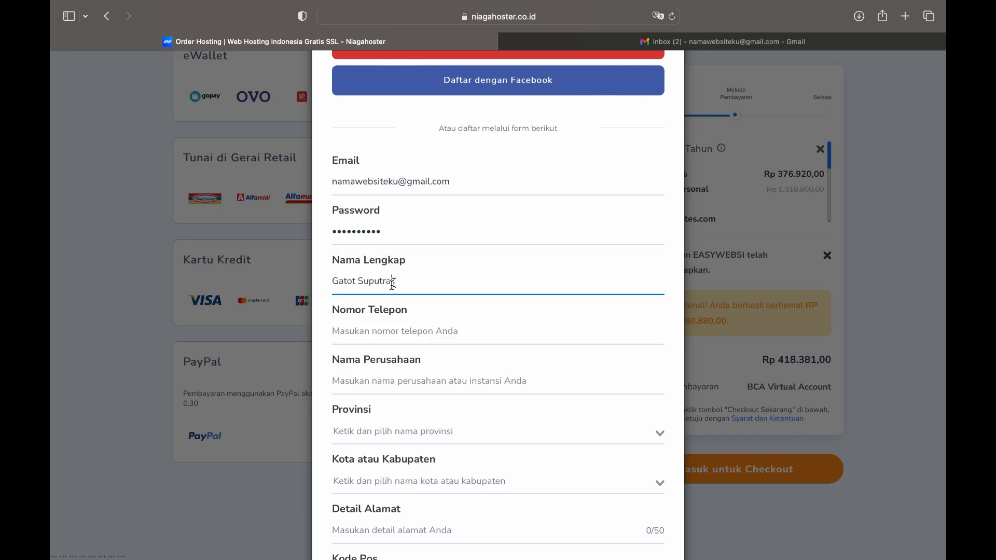
key(Tab)
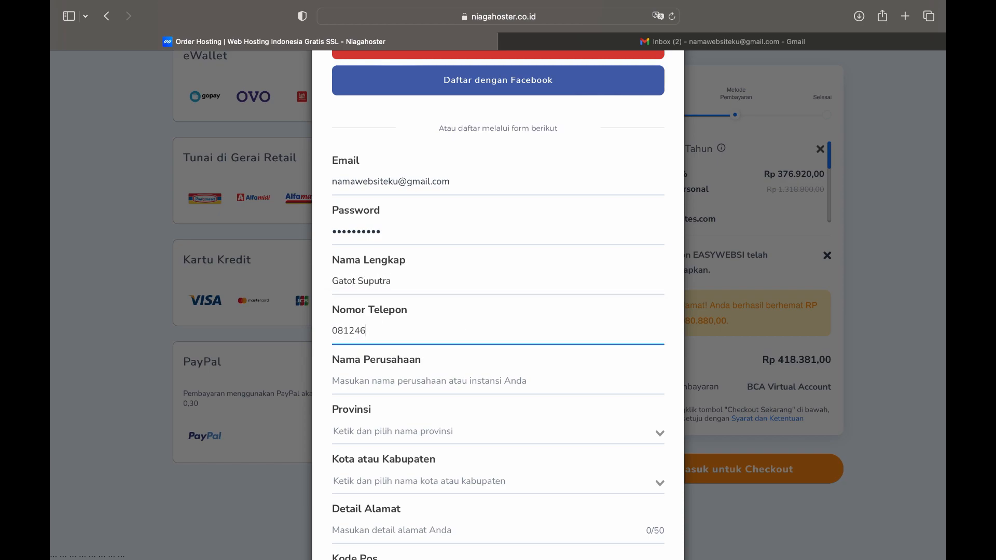
click(364, 377)
text(Nama Websiteku)
Choose Bali and KAB GIANYAR, enter the street address and postal code, and submit
scroll(490, 351, down, 3)
click(489, 351)
click(470, 390)
click(457, 399)
click(408, 481)
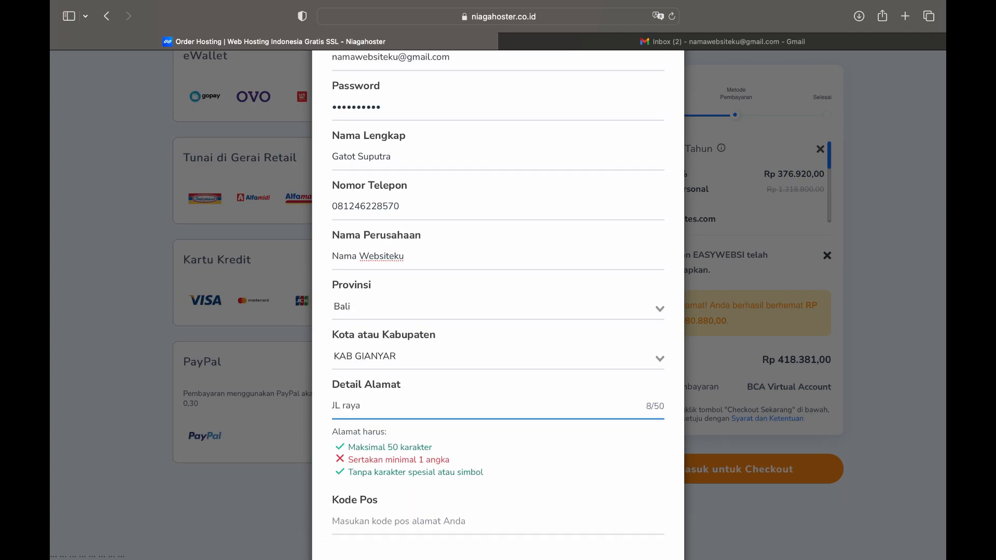
key(Tab)
text(8058)
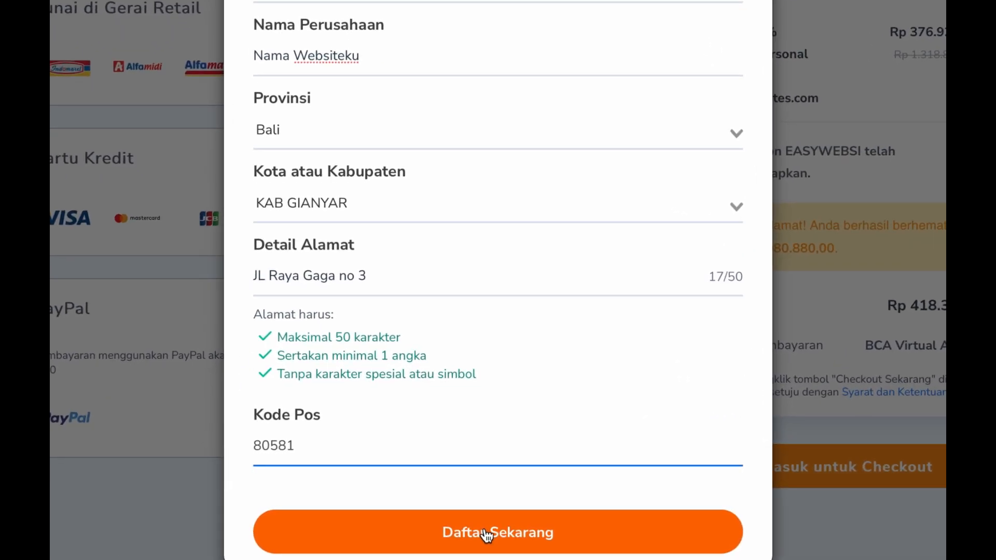
click(486, 534)
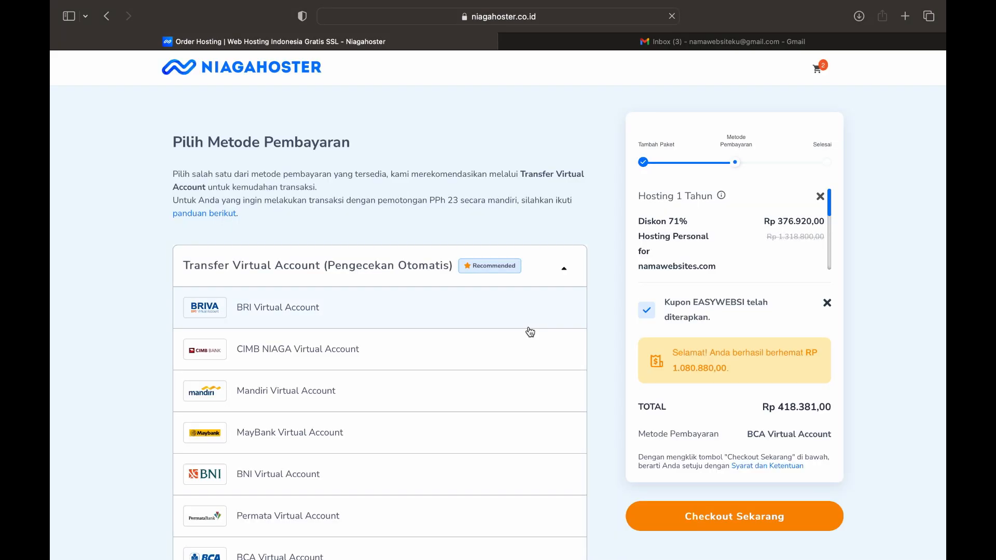
Place the order with Checkout Sekarang and review the BCA Virtual Account payment steps
scroll(530, 332, down, 10)
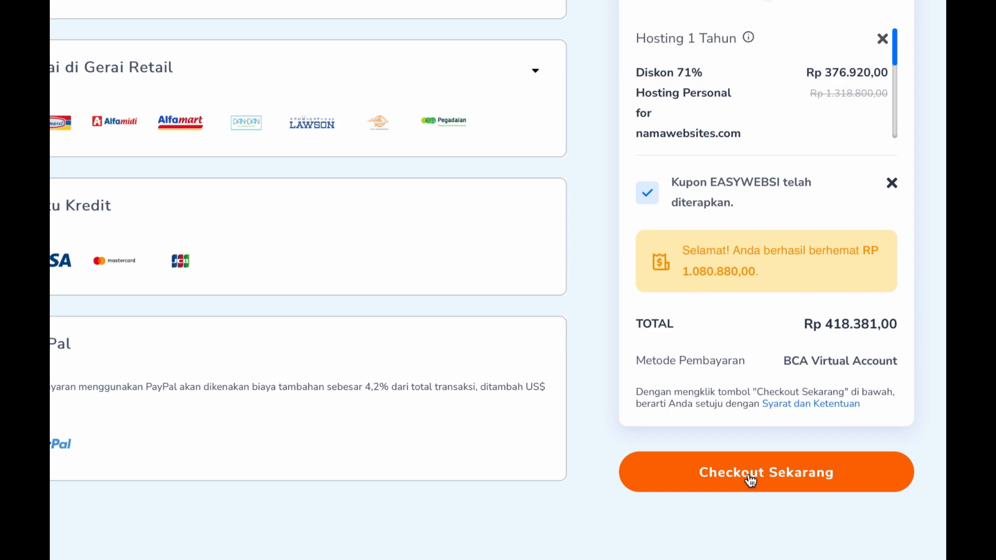
click(751, 480)
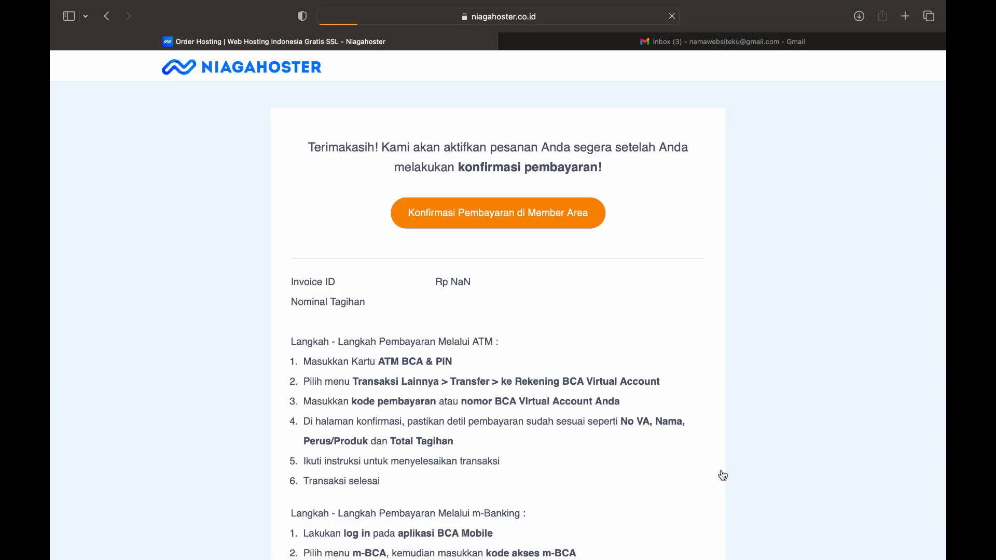
scroll(435, 260, down, 2)
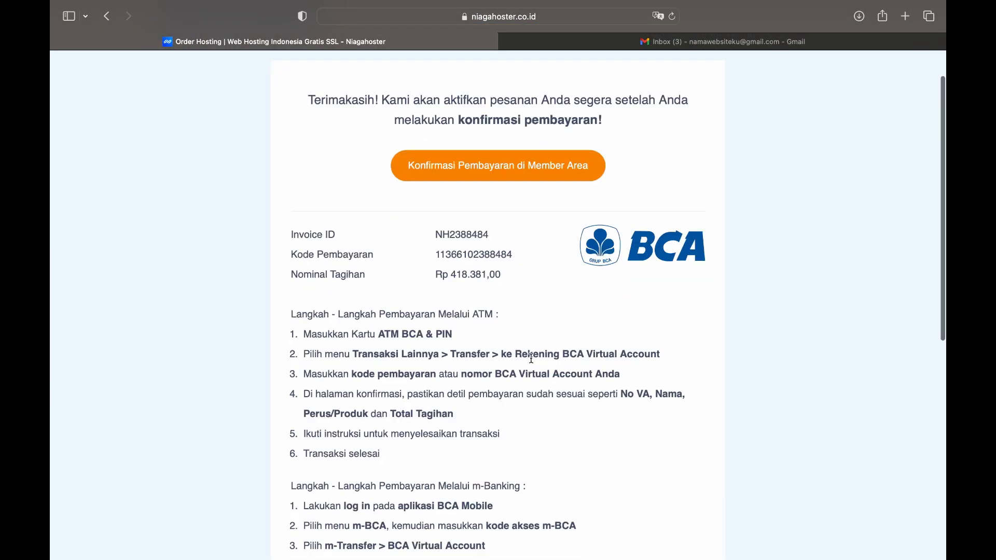
scroll(560, 455, down, 3)
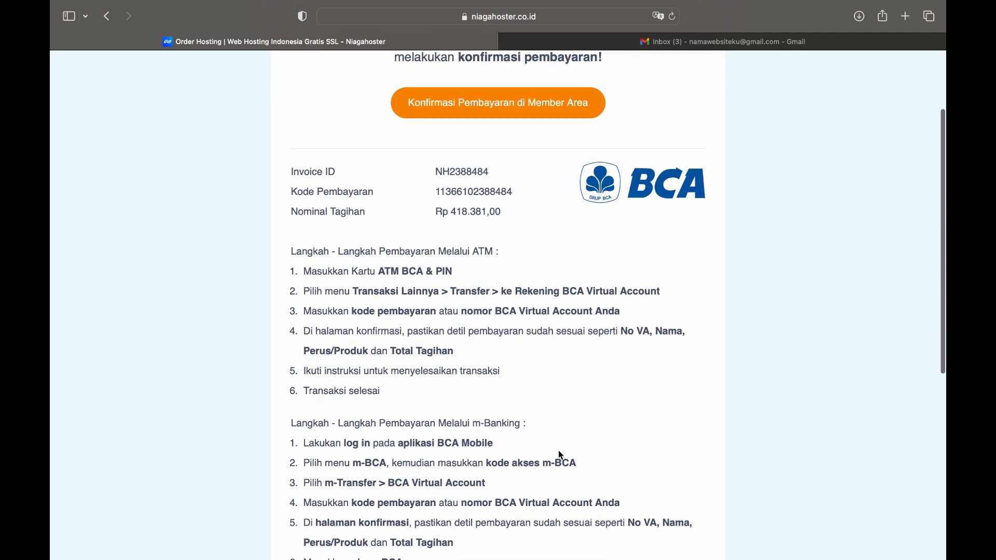
scroll(559, 452, down, 1)
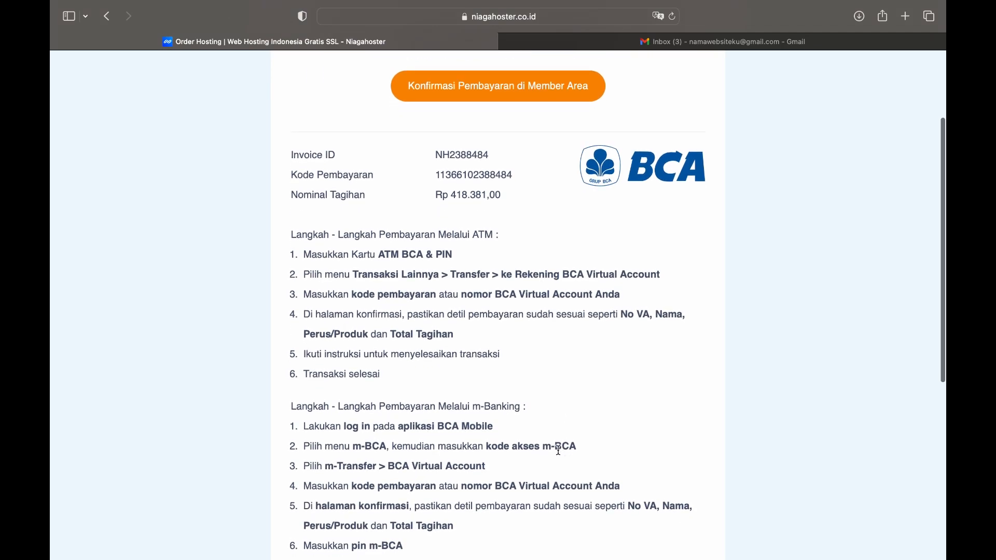
scroll(560, 452, down, 2)
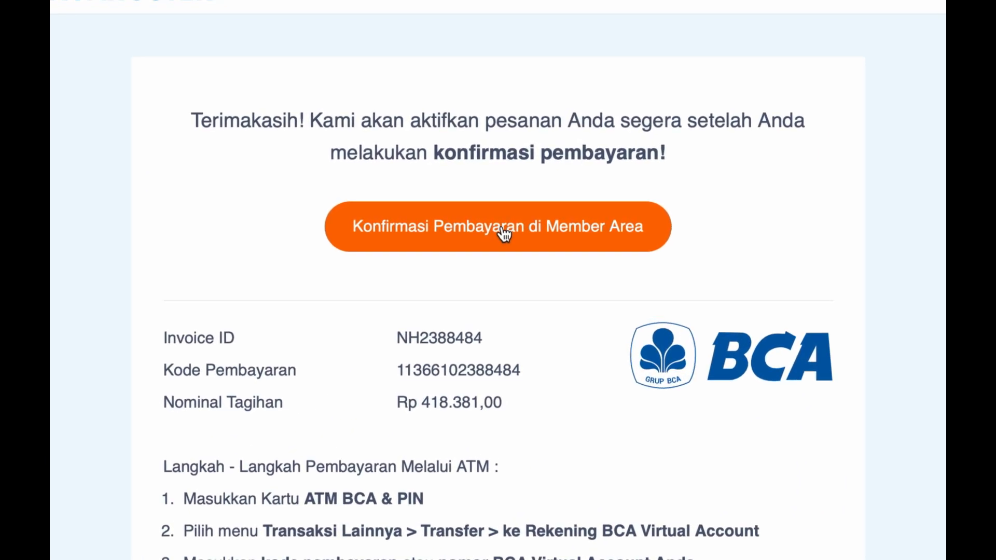
Go to the member area and view the namawebsites.com services under Layanan Anda
click(504, 233)
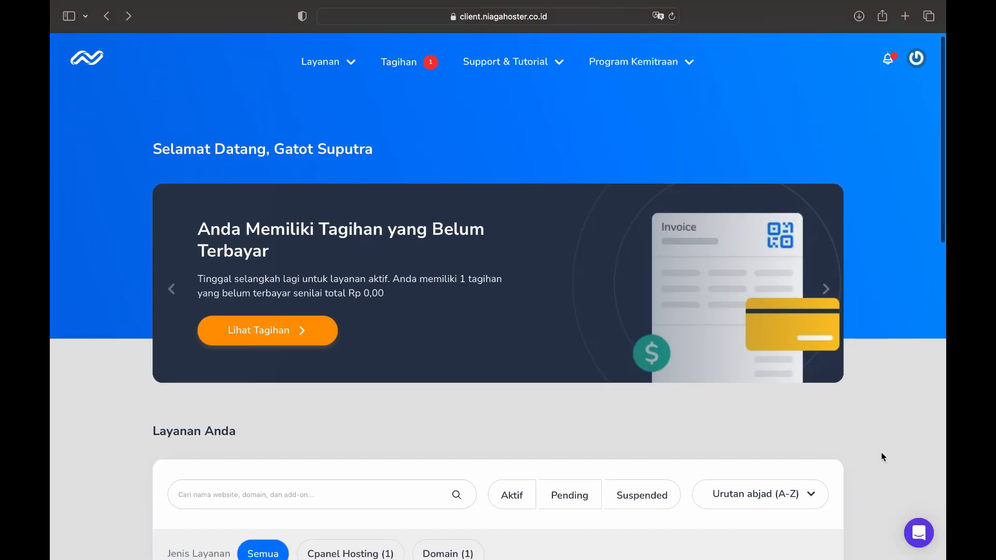
scroll(884, 457, down, 6)
scroll(881, 452, down, 1)
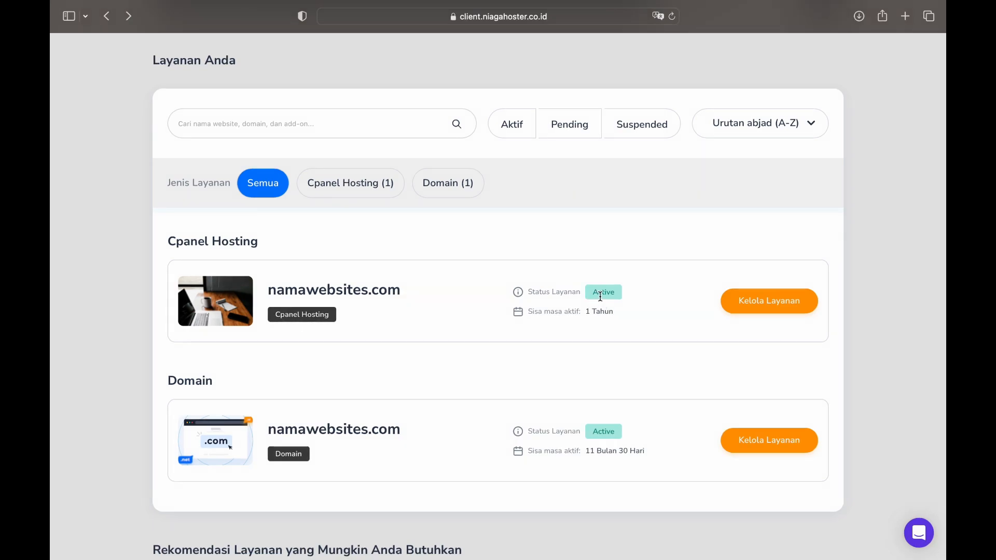
Ask the support chat about Status pembayaran under Tagihan dan Pembayaran, then close it
click(916, 532)
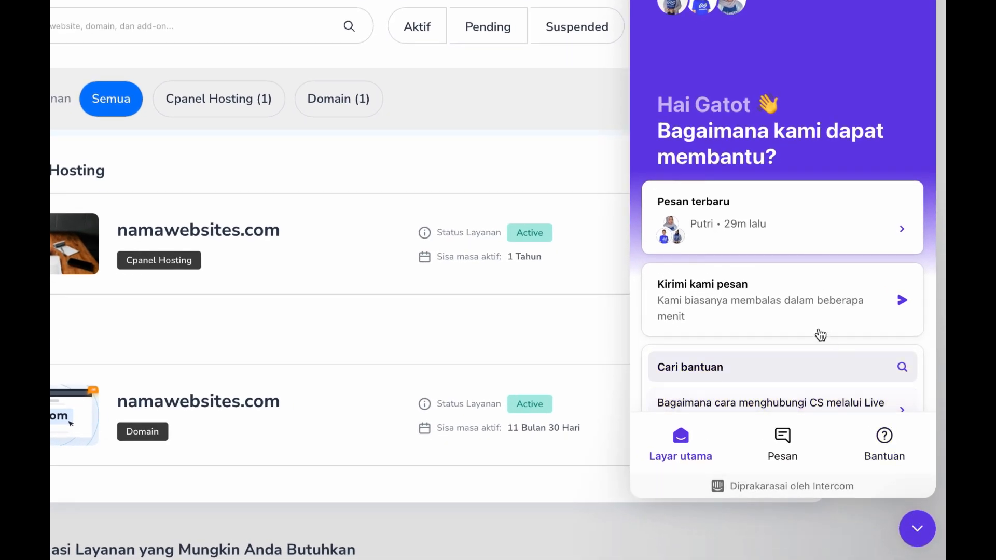
click(782, 315)
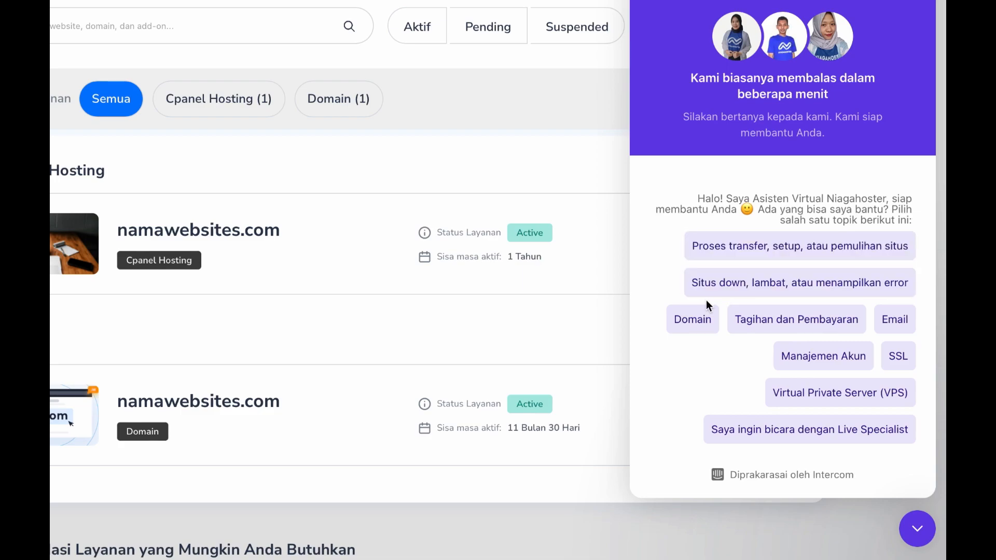
click(765, 324)
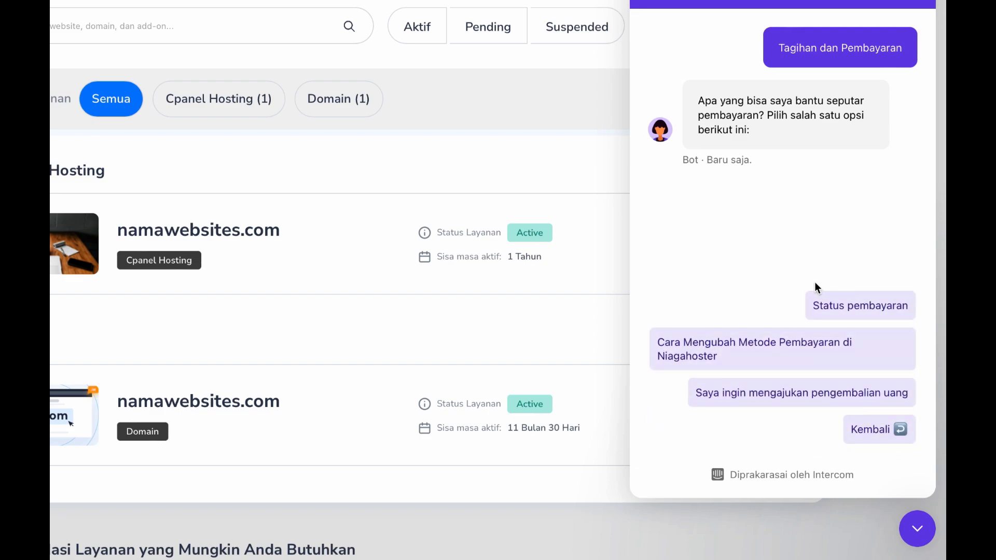
click(829, 309)
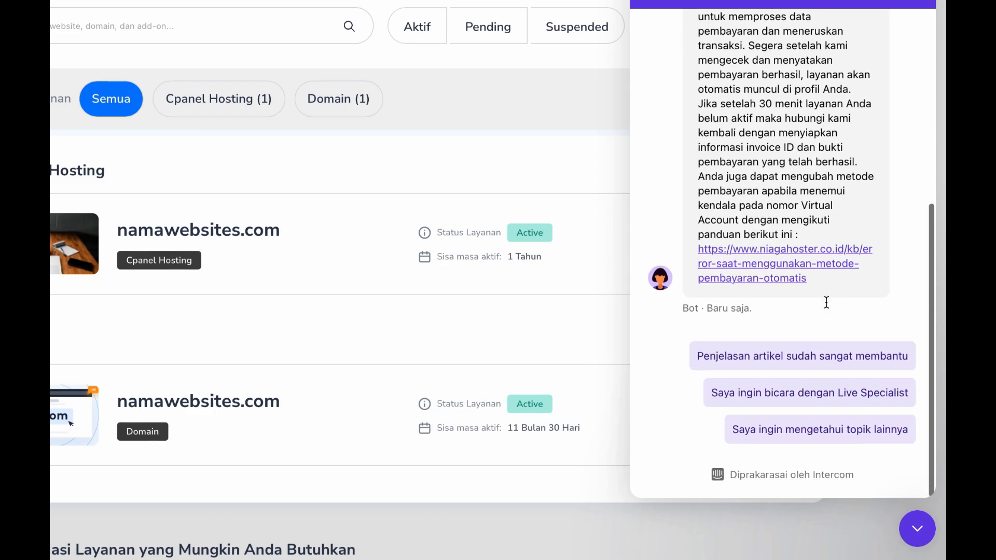
scroll(827, 302, down, 1)
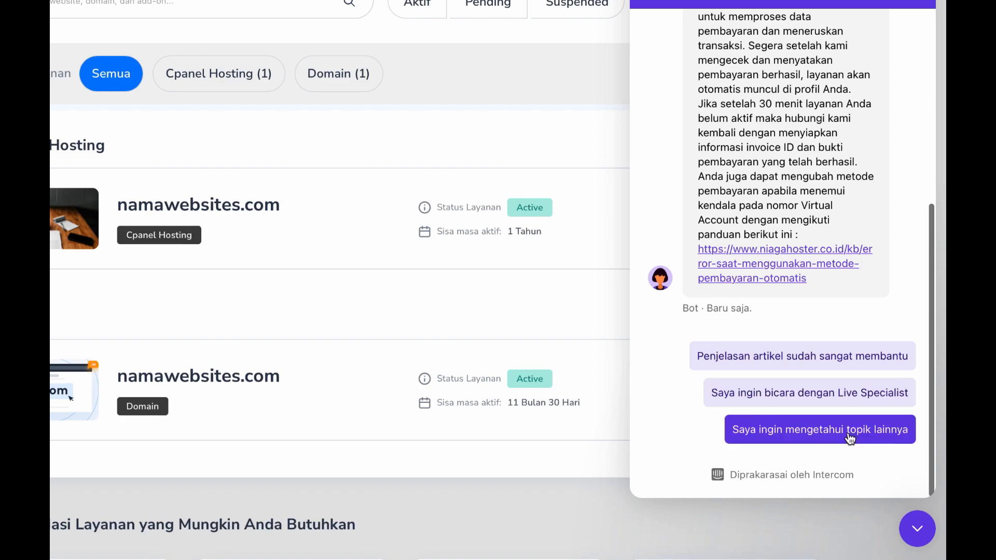
click(914, 532)
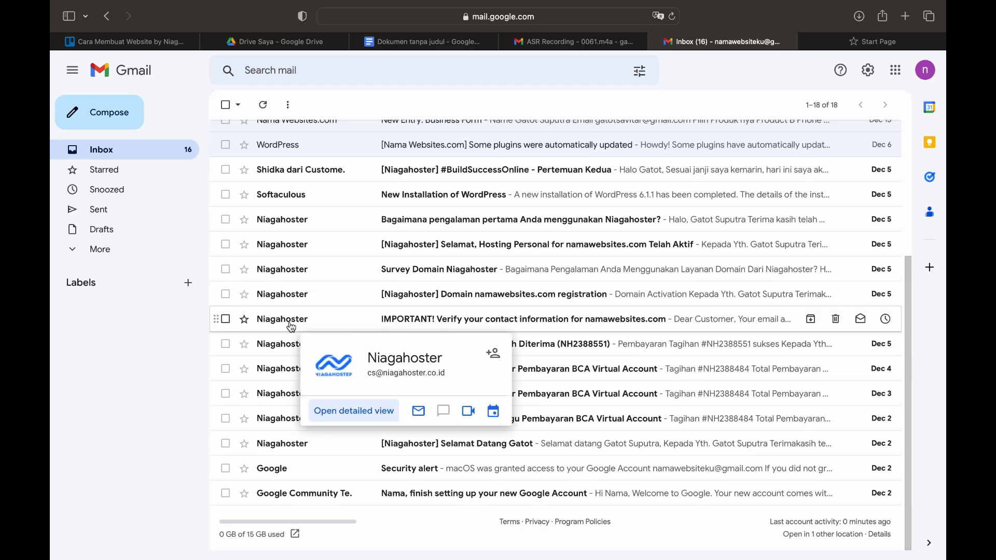
Open the 'Verify your contact information' email and follow its validation link
click(292, 324)
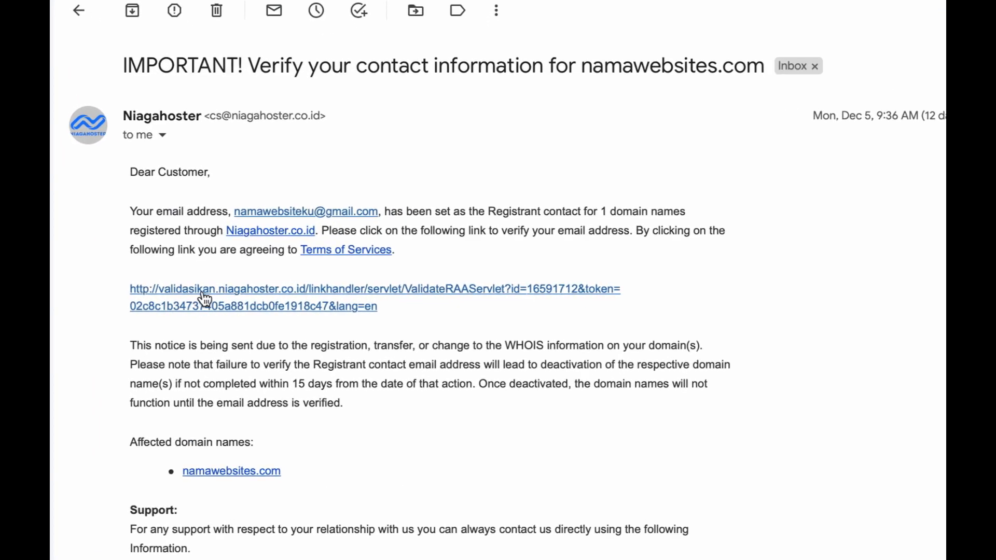
click(203, 294)
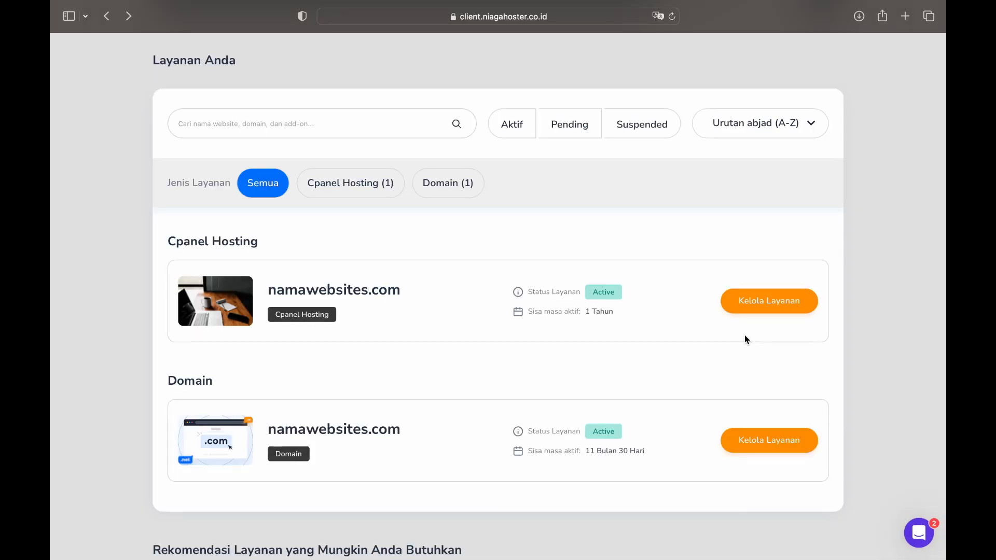
Manage the namawebsites.com hosting service and open its full cPanel feature list
click(766, 308)
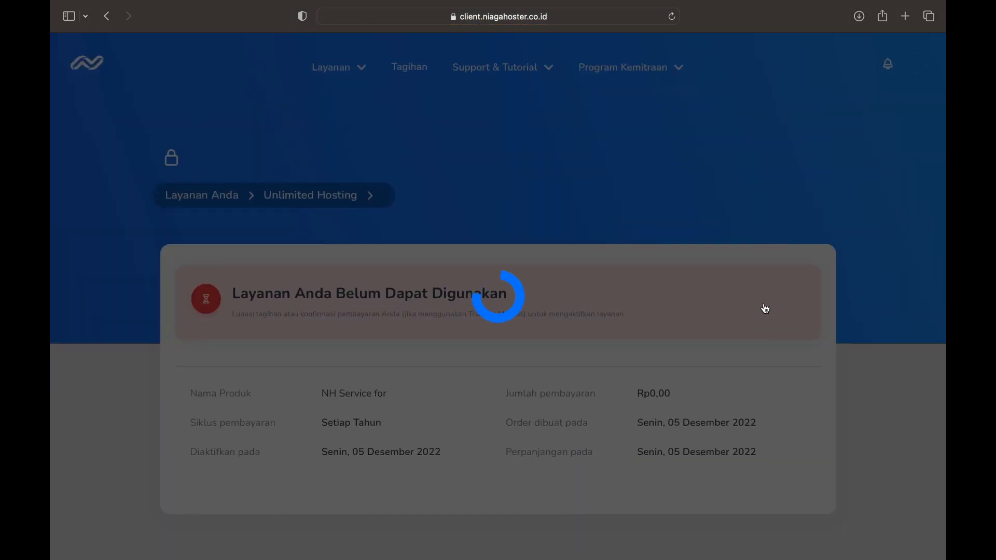
scroll(668, 185, down, 10)
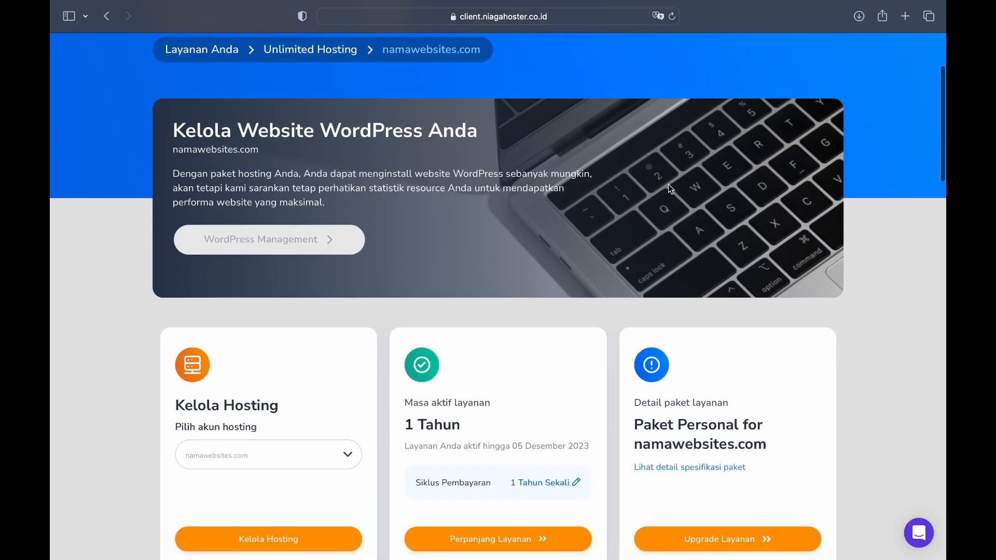
scroll(697, 123, down, 8)
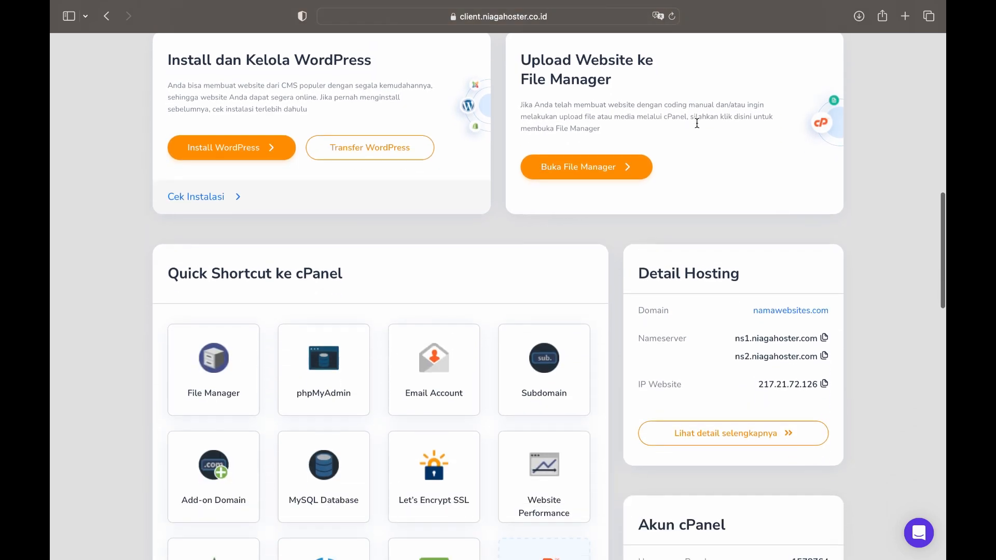
scroll(297, 173, down, 2)
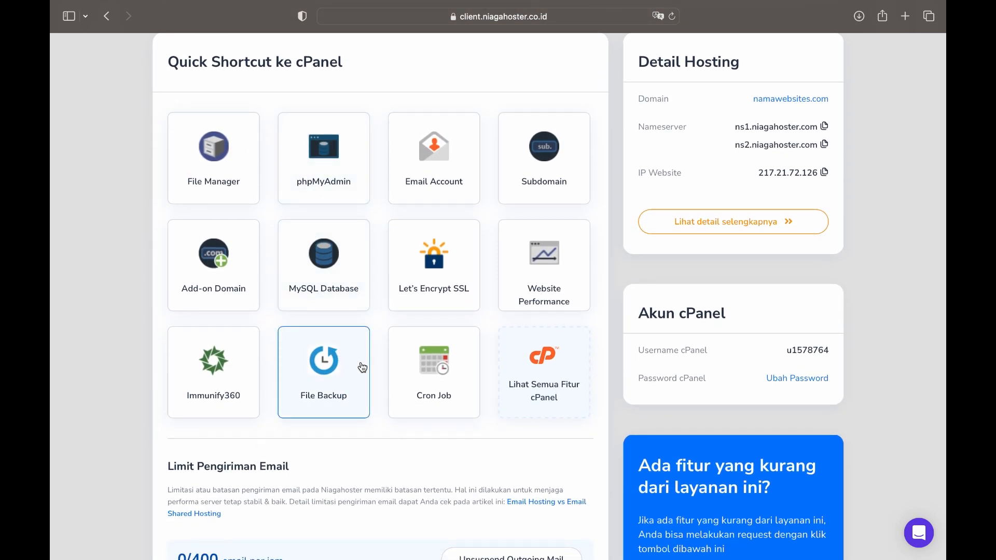
click(553, 383)
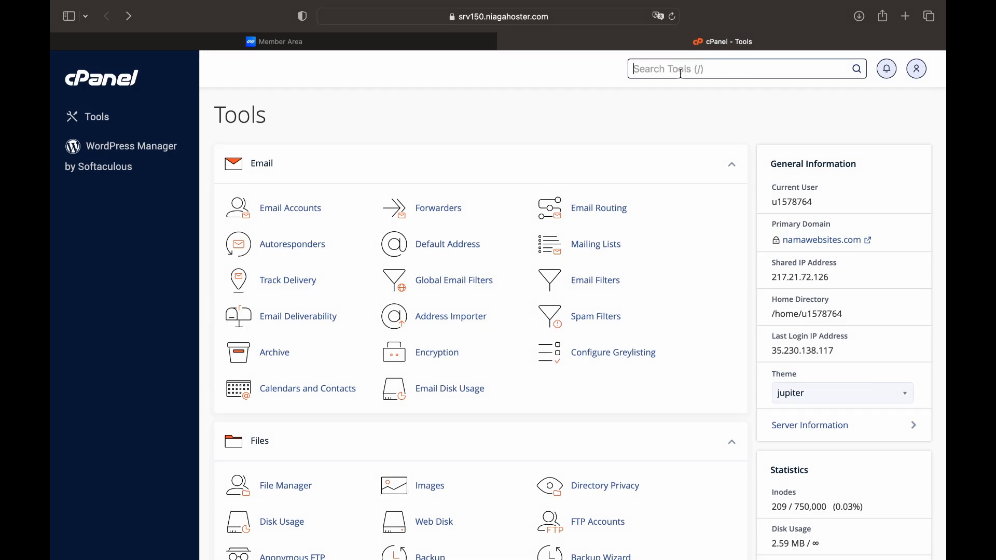
Search cPanel tools for 'ssl' and open the Let's Encrypt SSL tool
text(ss)
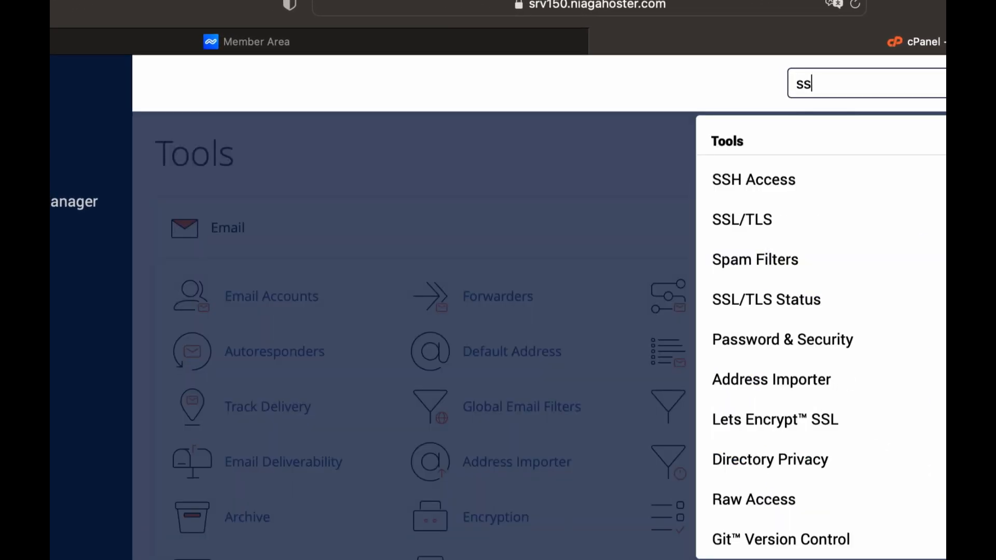
text(l)
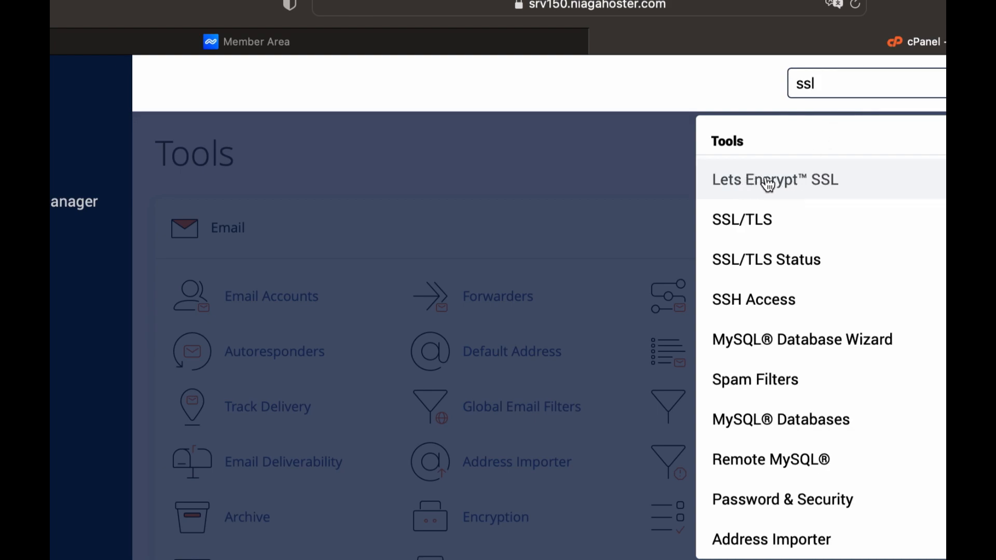
click(672, 179)
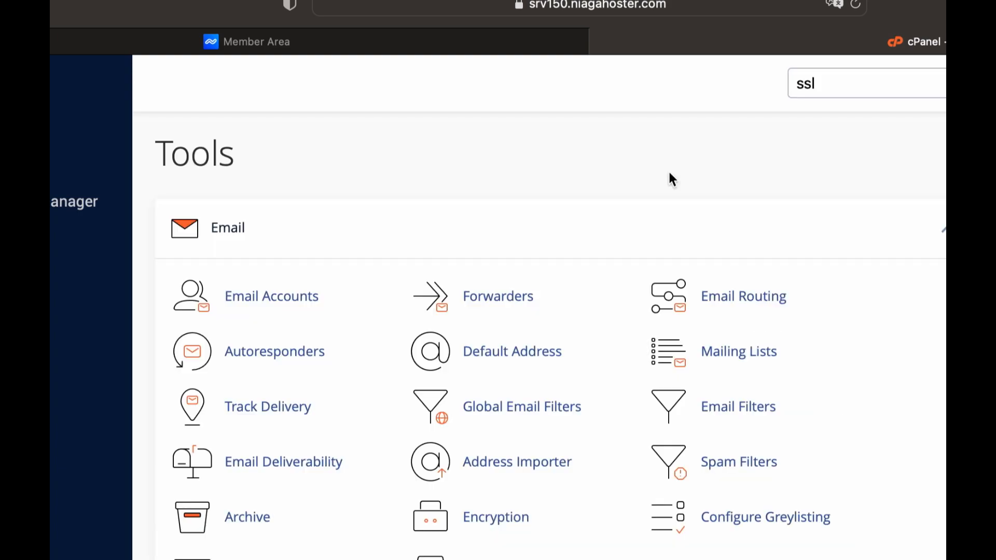
scroll(670, 174, down, 12)
scroll(669, 172, down, 10)
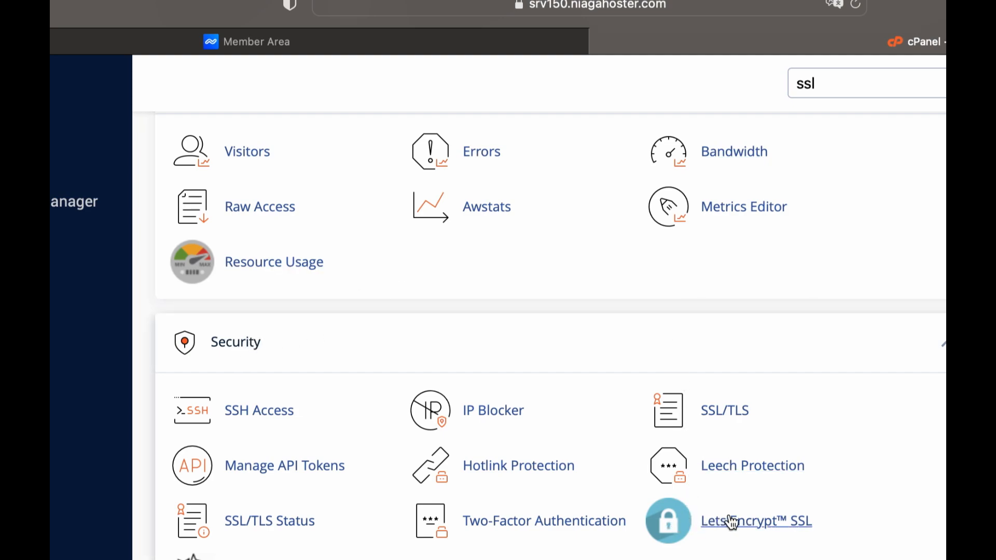
click(676, 527)
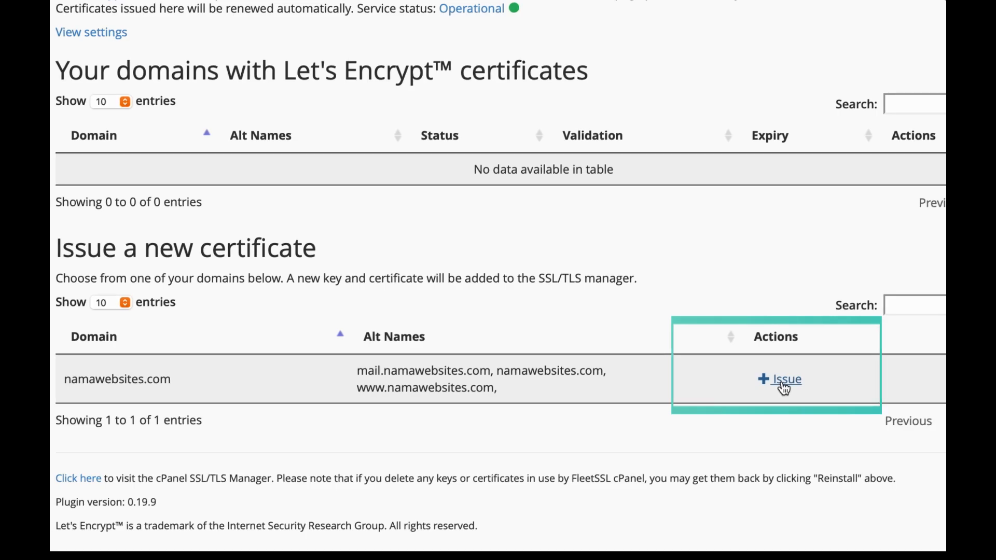
Issue a dns-01 validated certificate for namawebsites.com and return to the certificate list
click(784, 382)
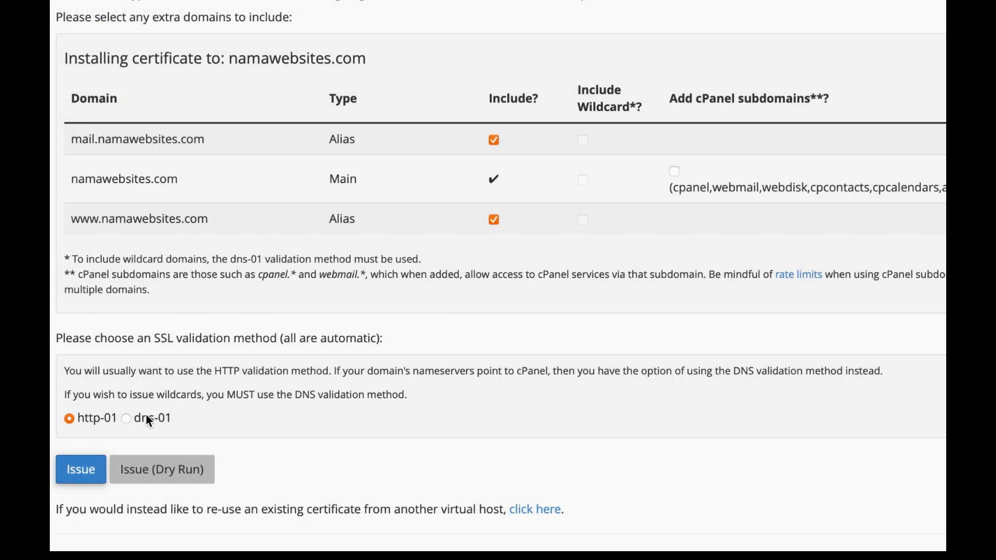
click(126, 420)
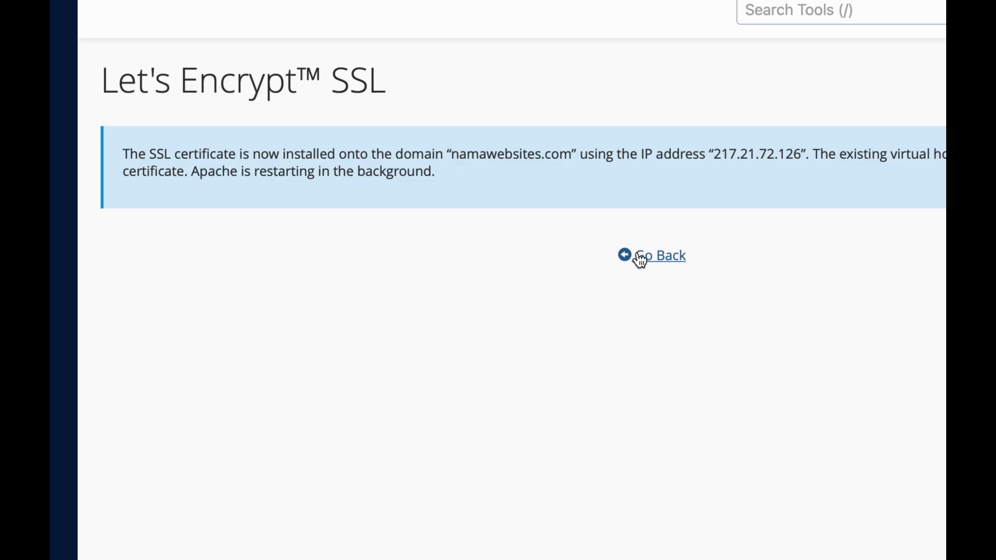
click(640, 258)
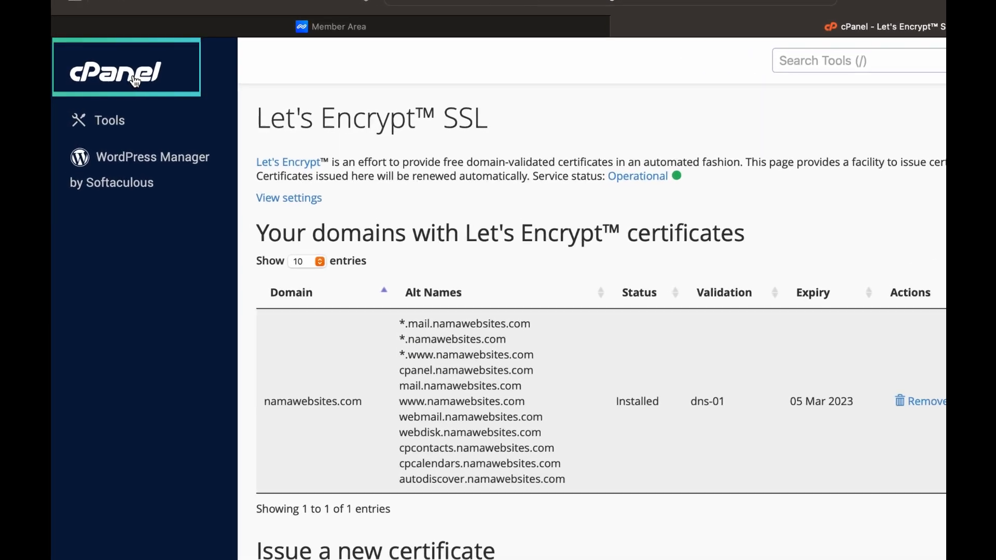
From the cPanel home, search 'wordpress' and open WordPress Manager by Softaculous
click(135, 82)
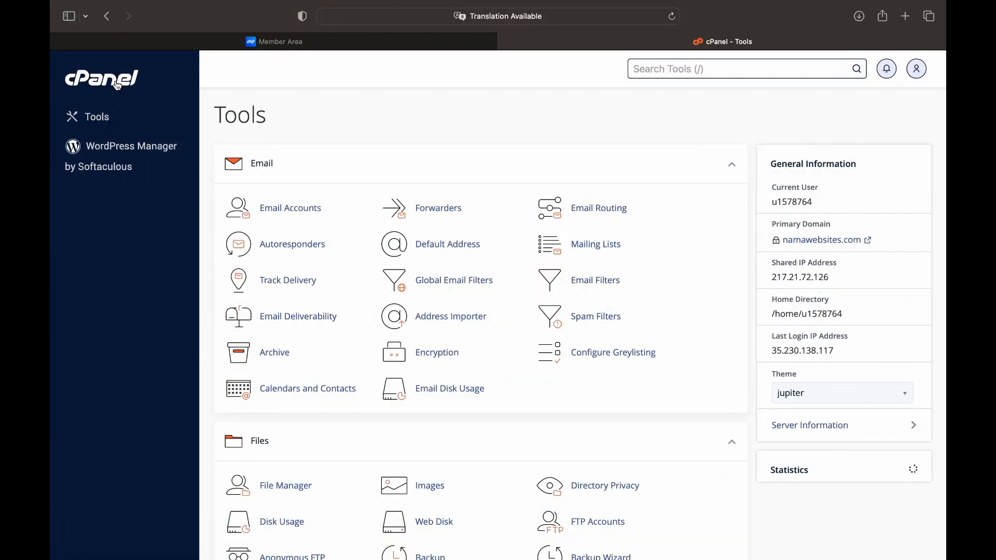
click(687, 69)
text(wor)
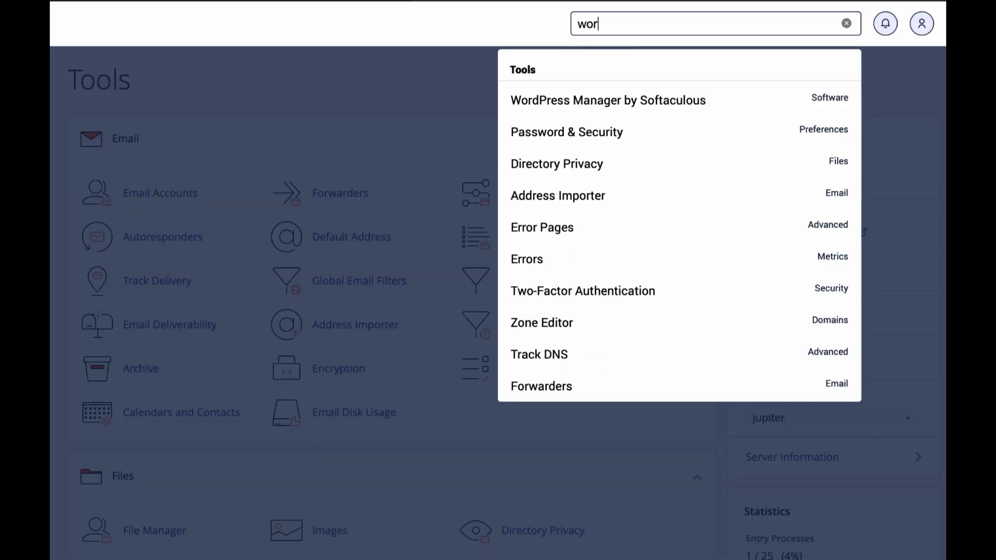
text(dpress)
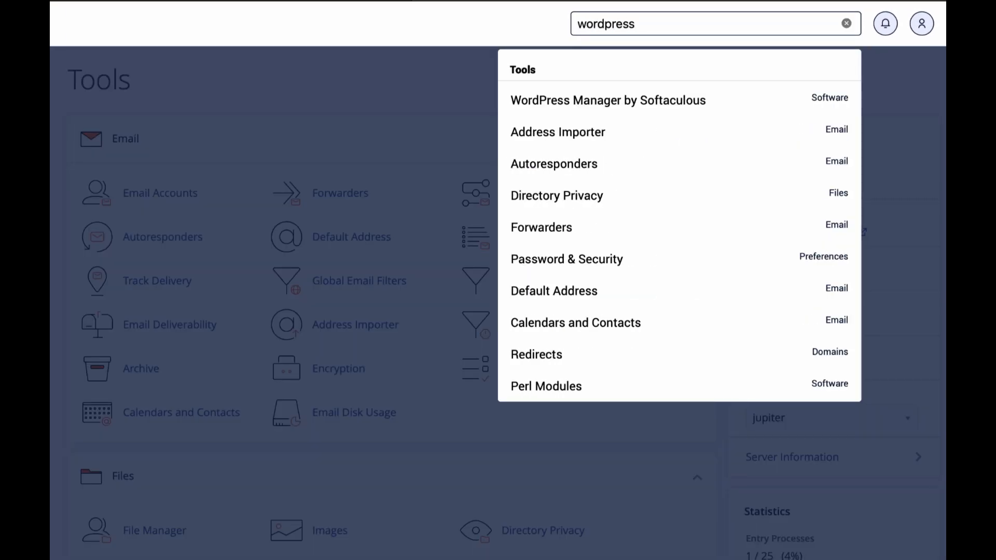
click(582, 109)
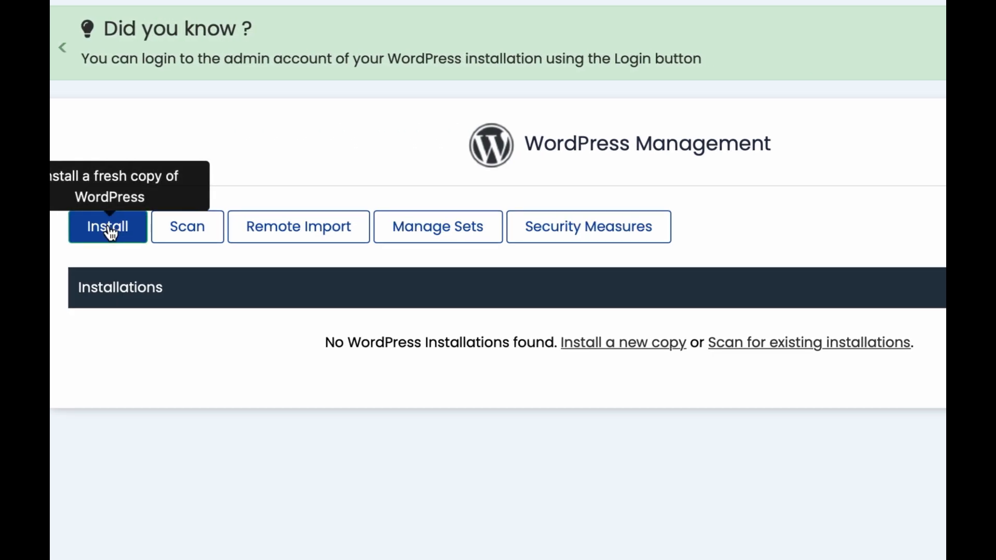
click(109, 228)
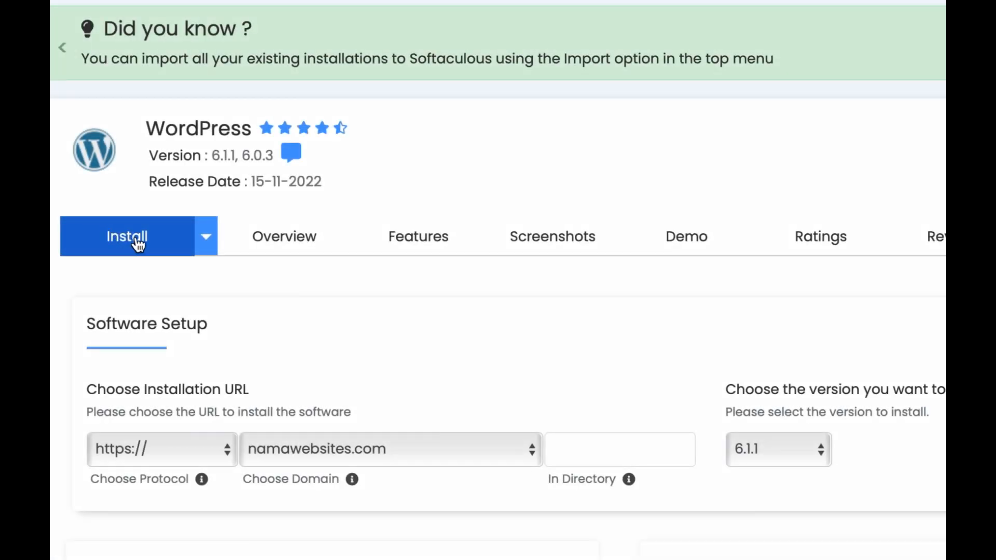
scroll(202, 274, down, 2)
scroll(203, 274, down, 1)
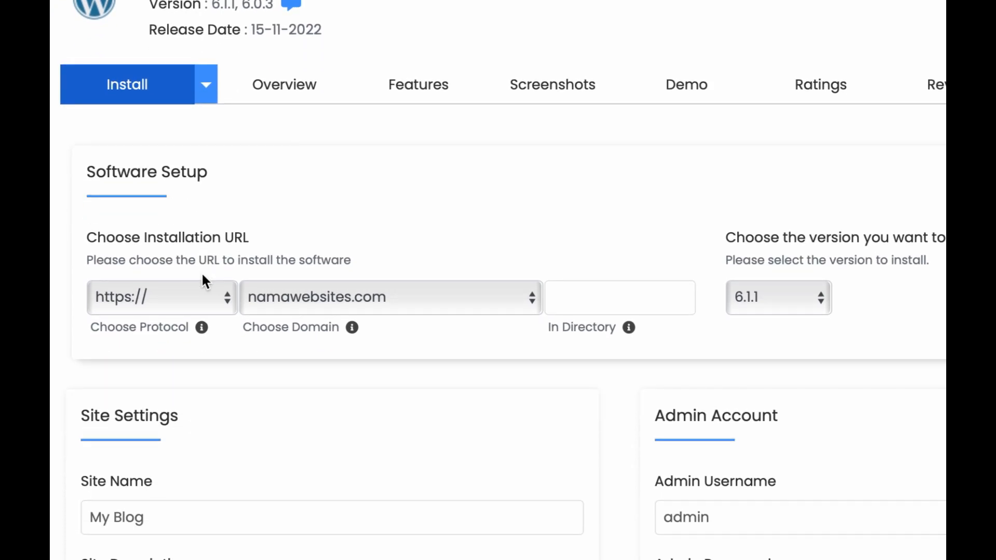
click(201, 298)
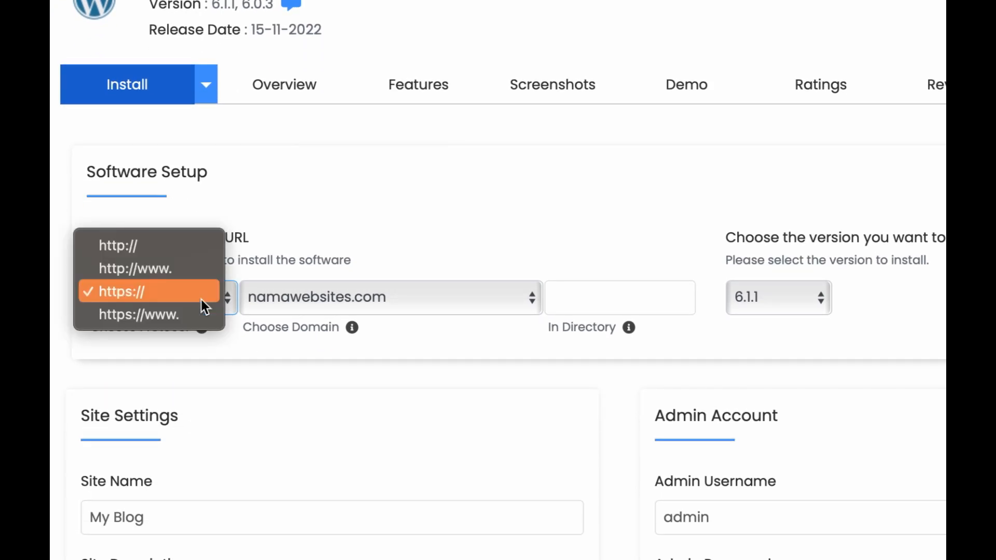
click(148, 296)
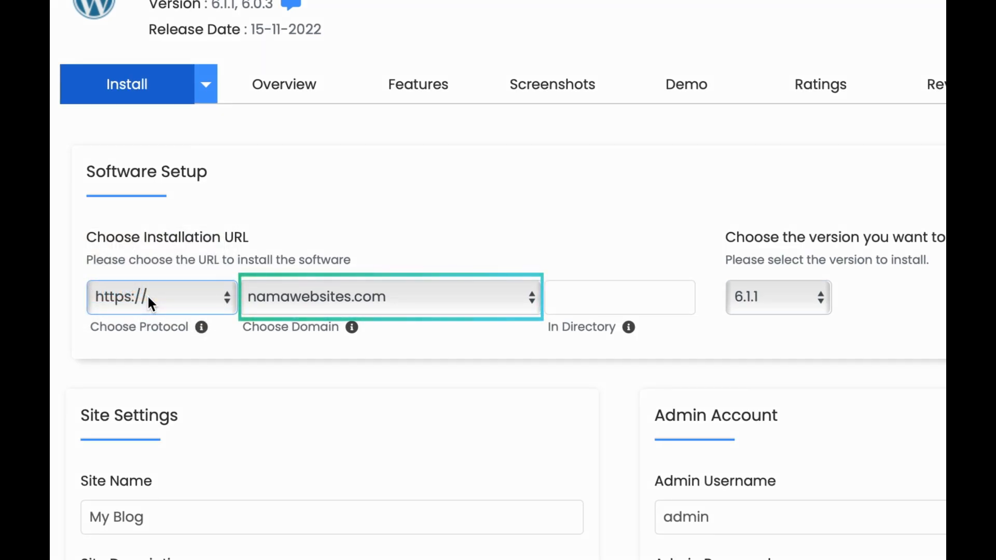
Leave the install directory empty and keep WordPress version 6.1.1
click(586, 300)
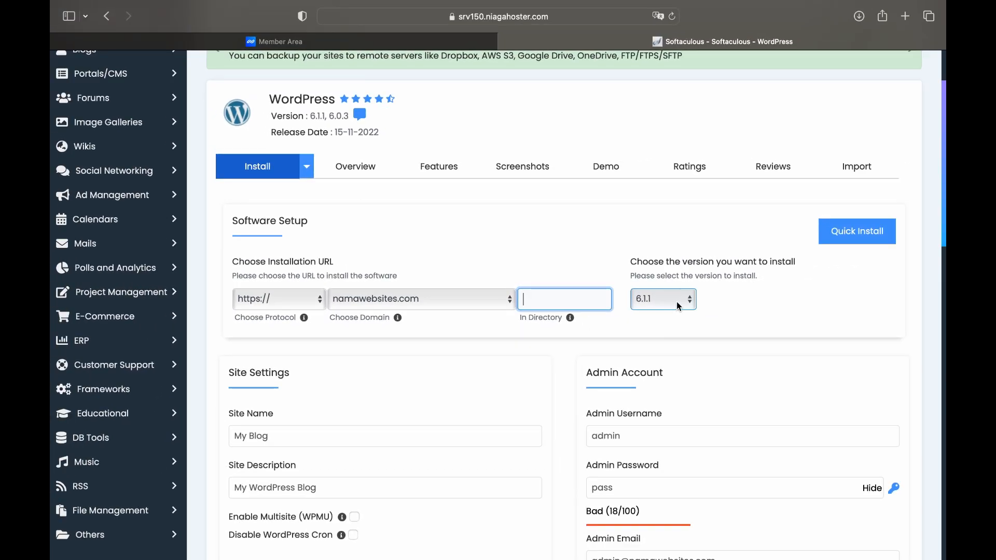
click(677, 301)
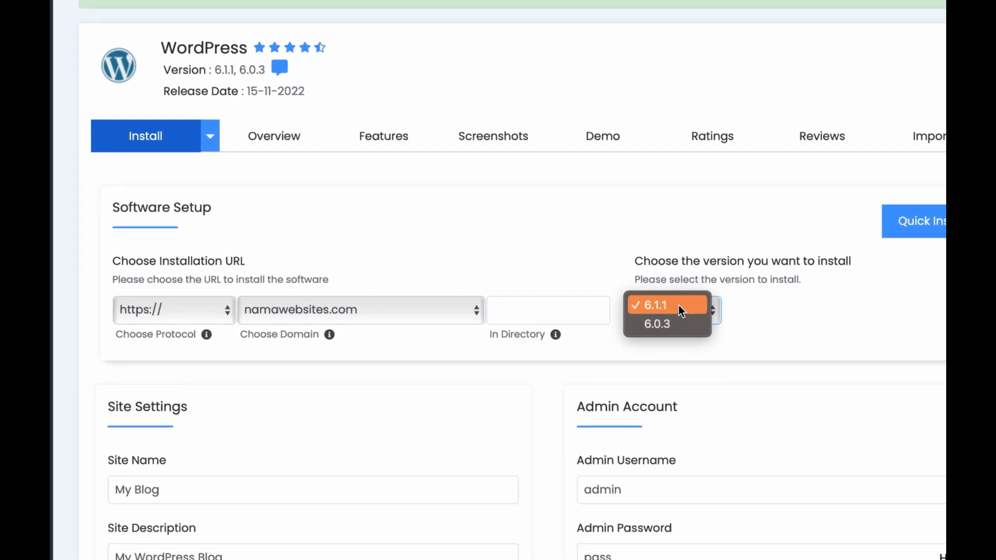
click(677, 306)
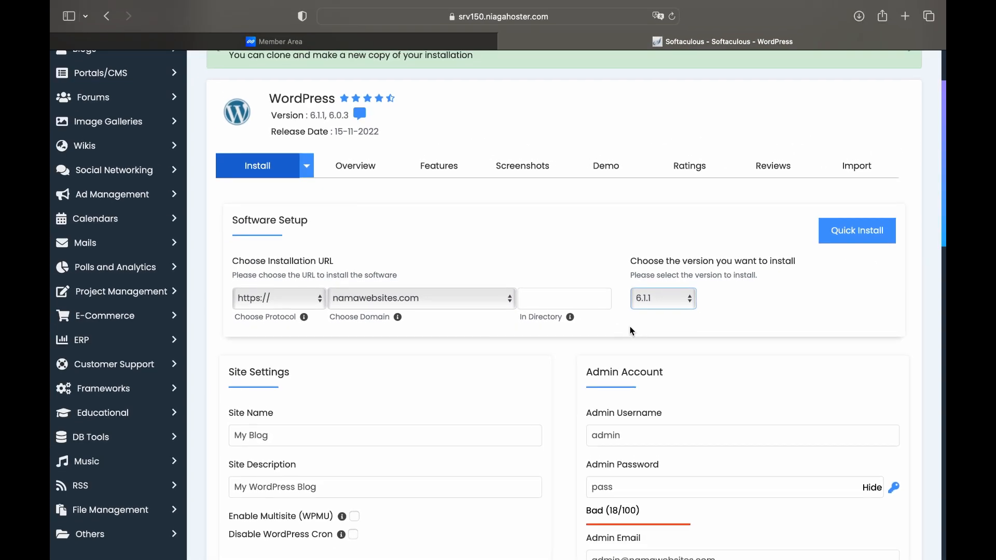
scroll(641, 405, down, 3)
click(316, 329)
click(297, 327)
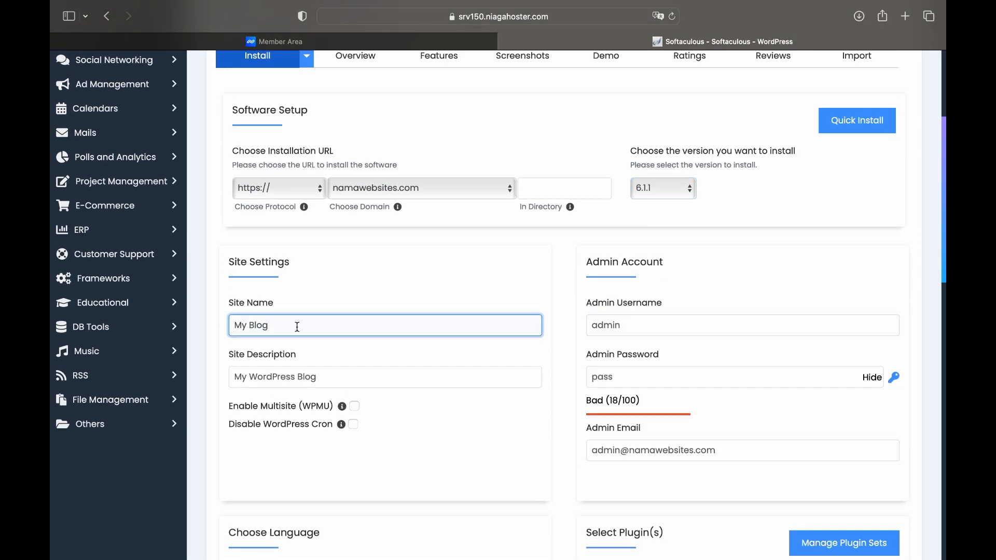
Set the site name to 'Nama Websites.com' and description to 'Cara Mmebuat Website'
key(BackSpace)
key(BackSpace)
key(BackSpace)
key(BackSpace)
key(BackSpace)
key(BackSpace)
text(Nama Websites.com)
click(338, 374)
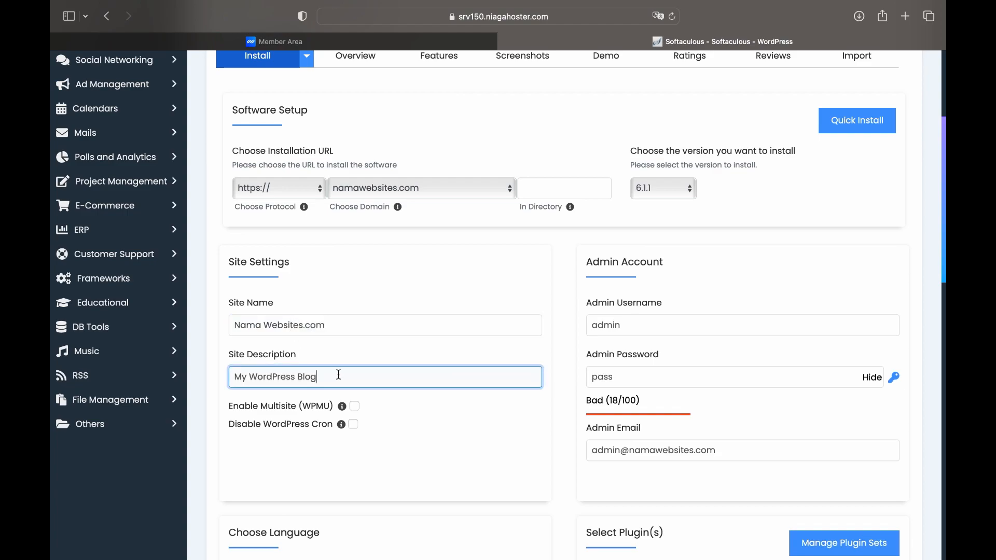
key(BackSpace)
key(BackSpace)
key(BackSpace)
key(BackSpace)
key(BackSpace)
key(BackSpace)
key(BackSpace)
key(BackSpace)
key(BackSpace)
key(BackSpace)
key(BackSpace)
key(BackSpace)
key(BackSpace)
key(BackSpace)
key(BackSpace)
key(BackSpace)
text(Cara )
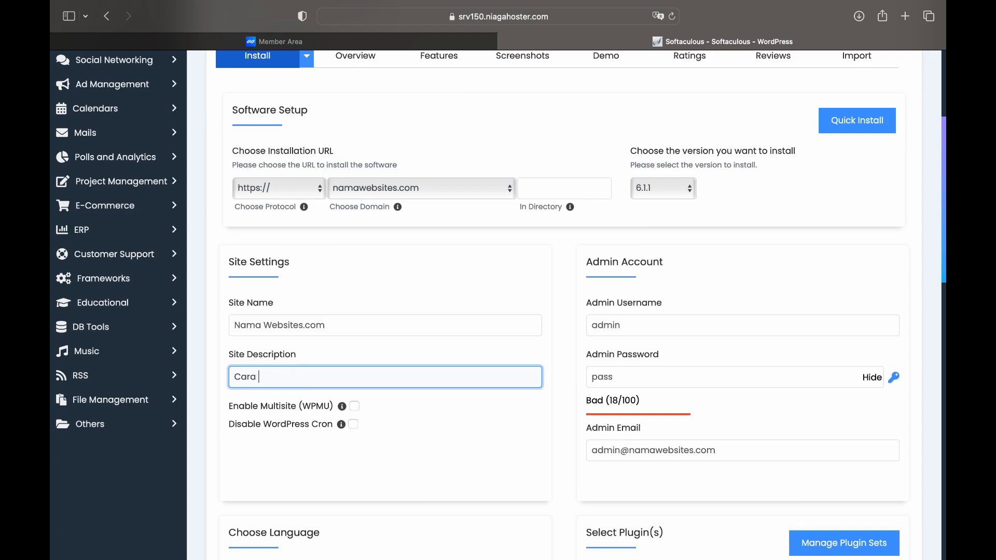
text(Mmebuat Website)
Set admin username 'Website Admin' and replace the password with a generated strong one
click(634, 324)
key(BackSpace)
key(BackSpace)
key(BackSpace)
key(BackSpace)
key(BackSpace)
text(Website Admin)
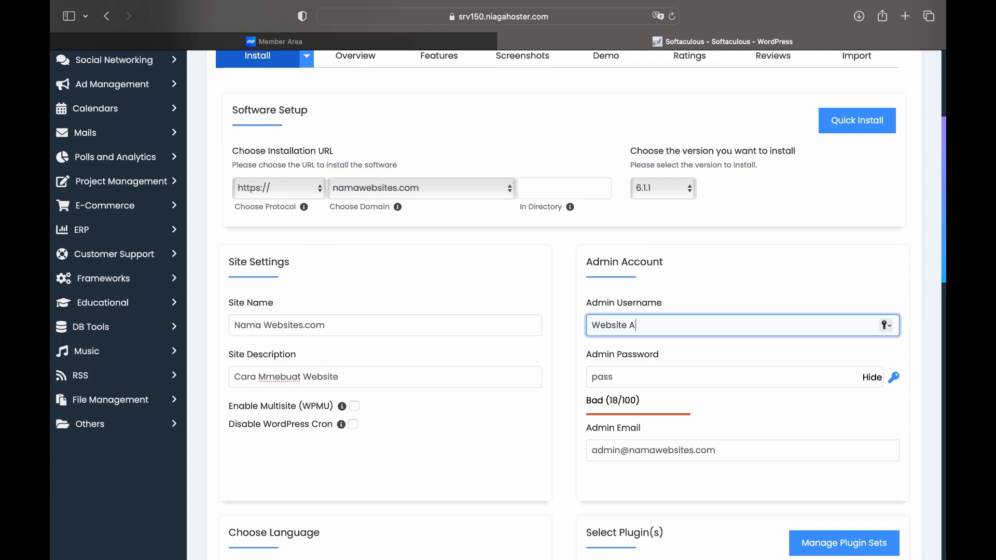
click(656, 379)
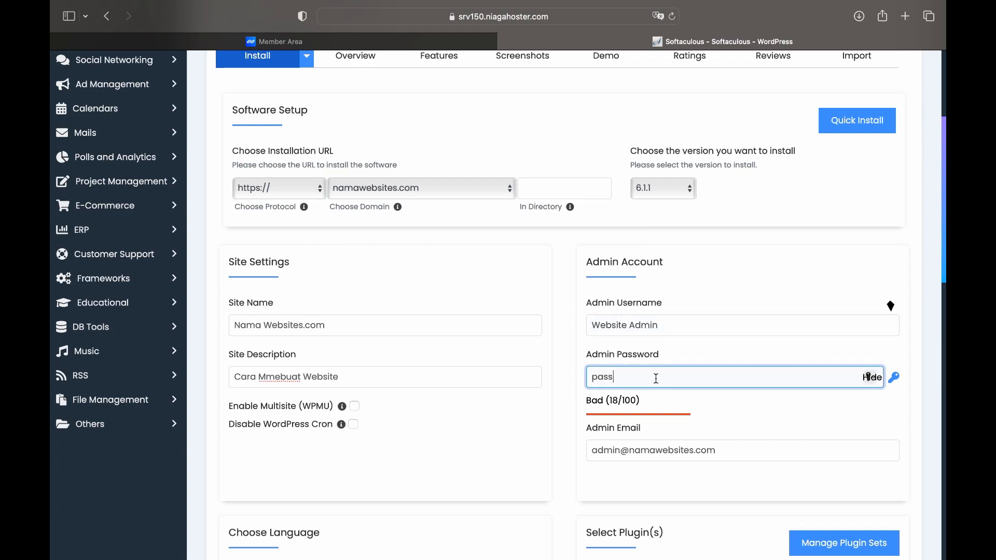
key(BackSpace)
key(BackSpace)
key(BackSpace)
key(BackSpace)
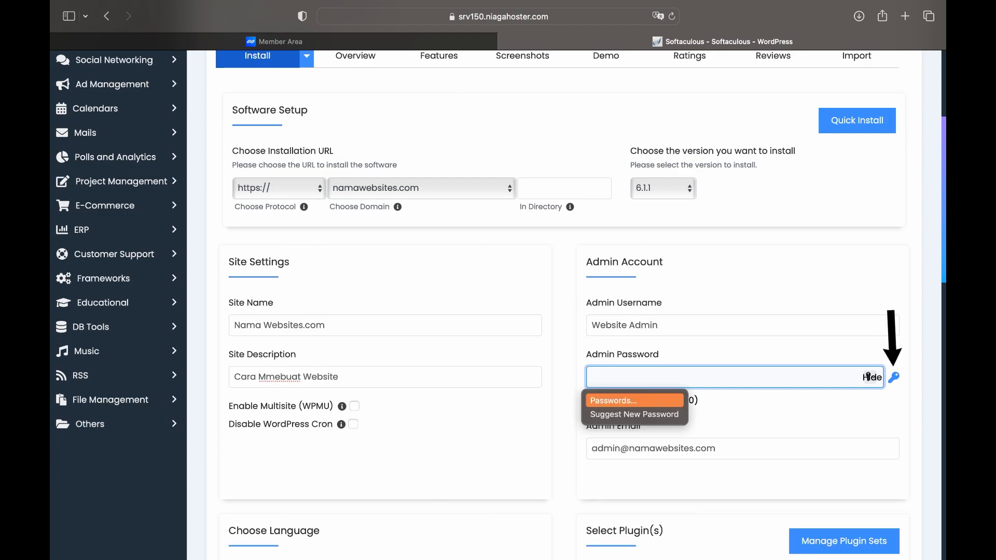
click(894, 379)
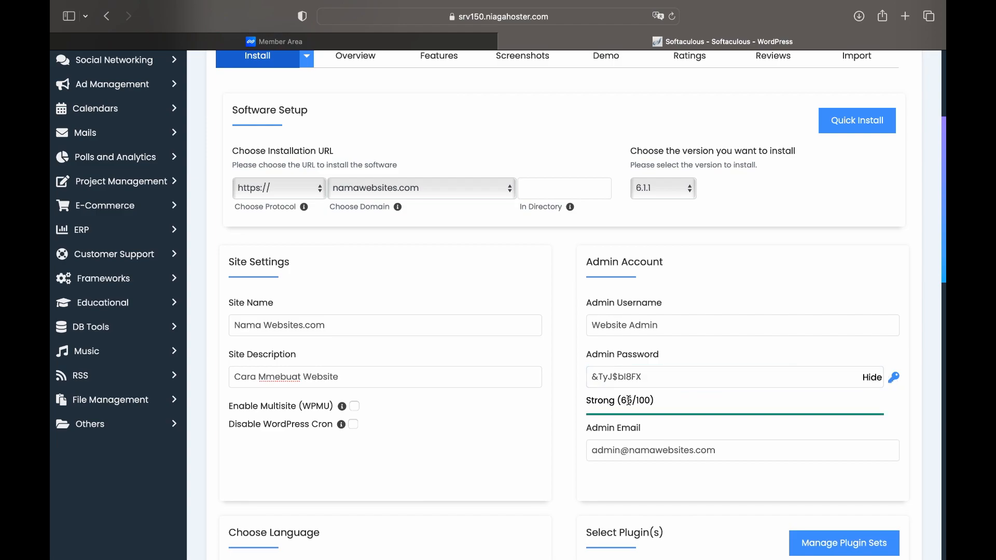
scroll(662, 403, down, 5)
scroll(661, 404, down, 5)
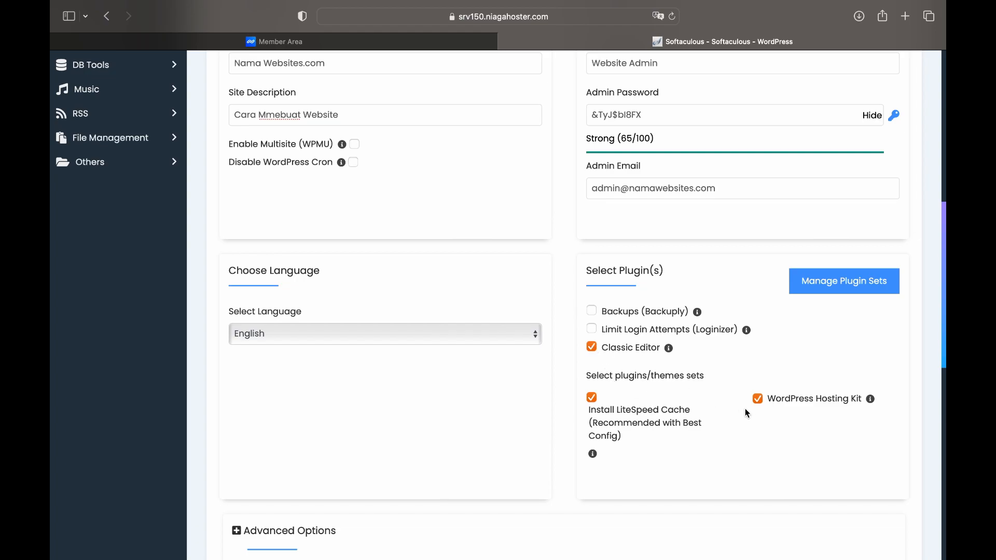
Leave out the WordPress Hosting Kit and replace the default admin e-mail with the site's e-mail address
click(758, 399)
scroll(747, 434, down, 2)
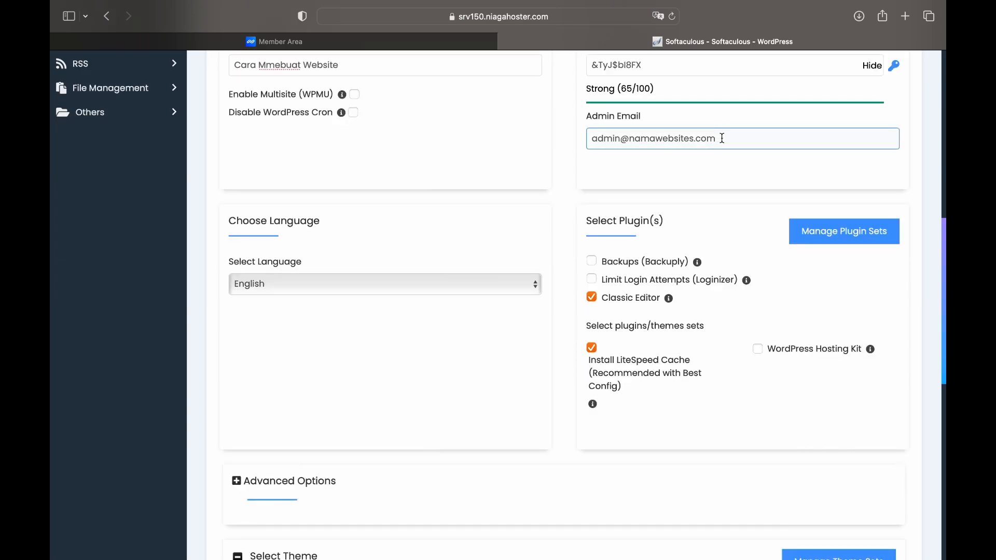
key(BackSpace)
key(BackSpace)
key(BackSpace)
key(BackSpace)
key(BackSpace)
key(BackSpace)
key(BackSpace)
key(BackSpace)
key(BackSpace)
key(BackSpace)
key(BackSpace)
key(BackSpace)
key(BackSpace)
key(BackSpace)
key(BackSpace)
key(BackSpace)
key(BackSpace)
key(BackSpace)
key(BackSpace)
key(BackSpace)
key(BackSpace)
key(BackSpace)
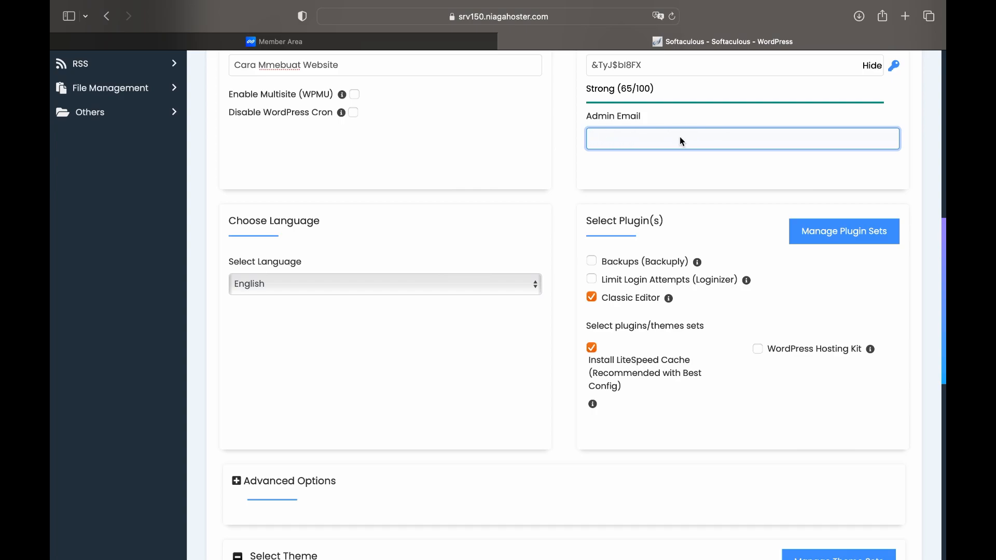
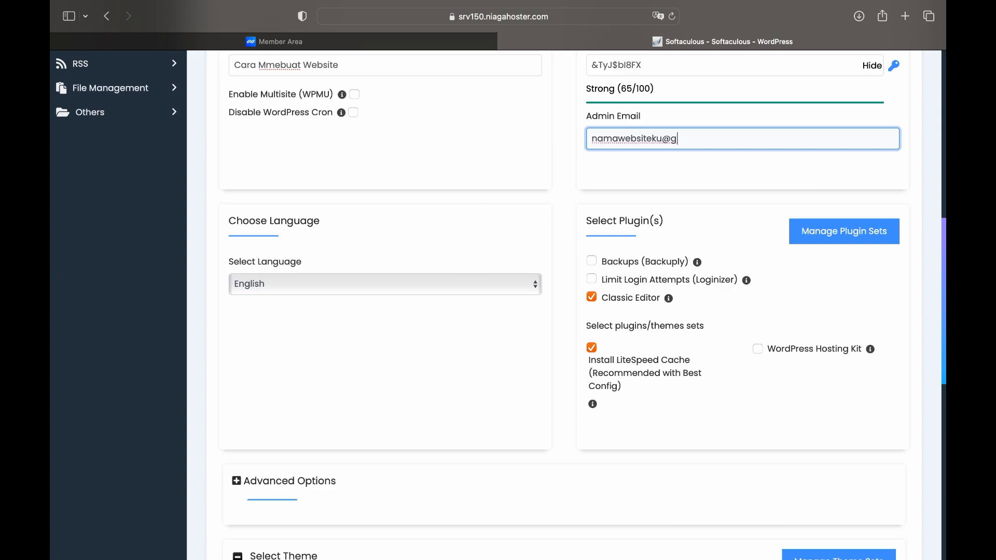
Keep English as the site language and enter the e-mail address for installation details
scroll(712, 403, down, 3)
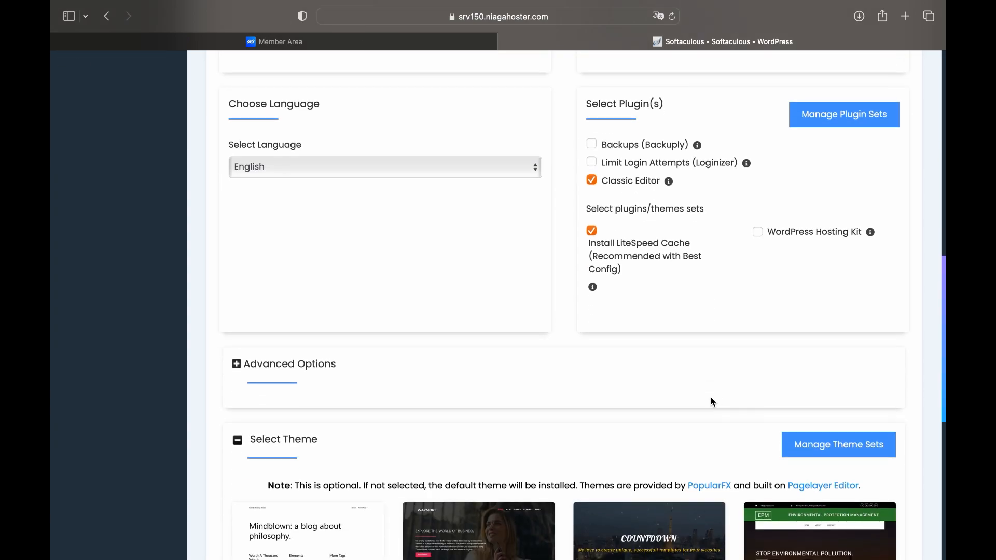
click(526, 164)
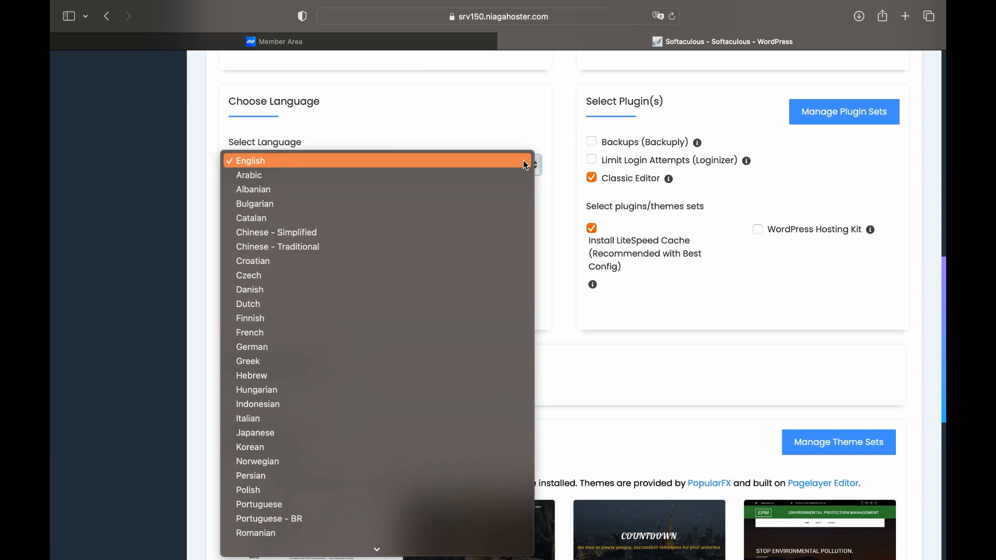
click(524, 165)
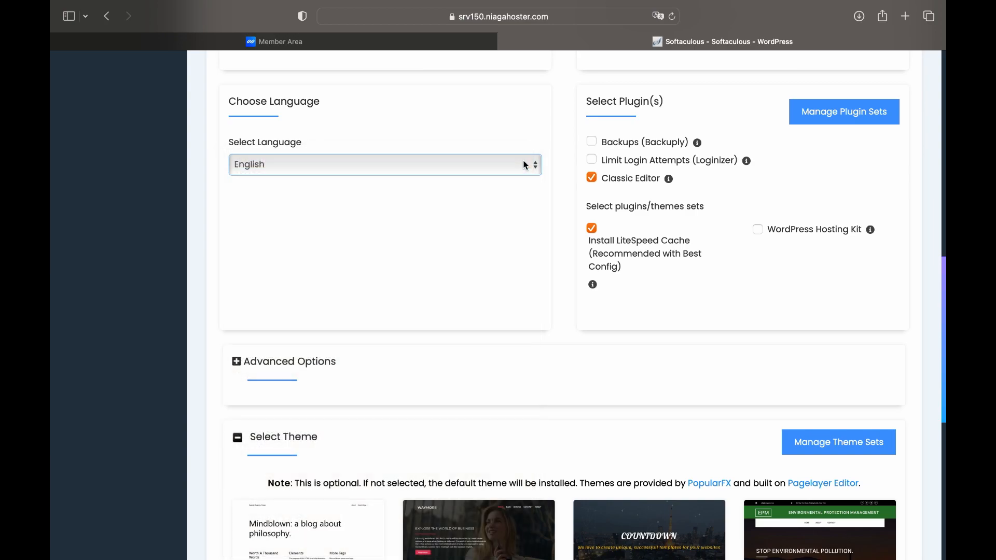
scroll(524, 165, down, 10)
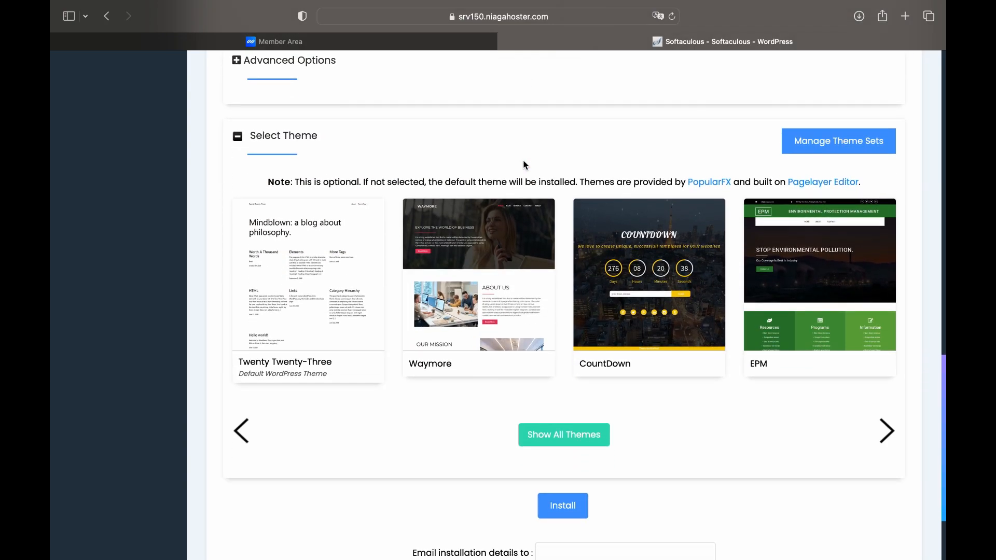
click(553, 460)
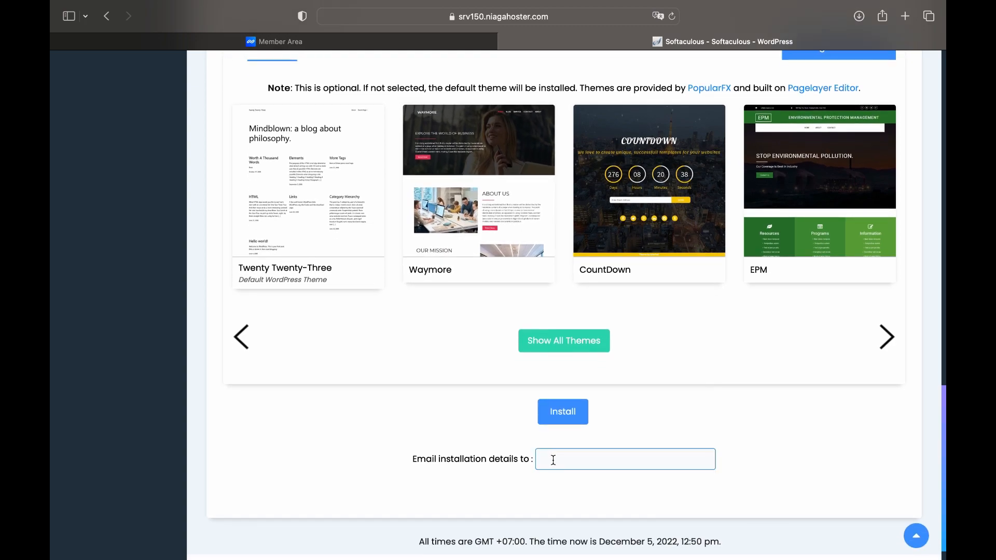
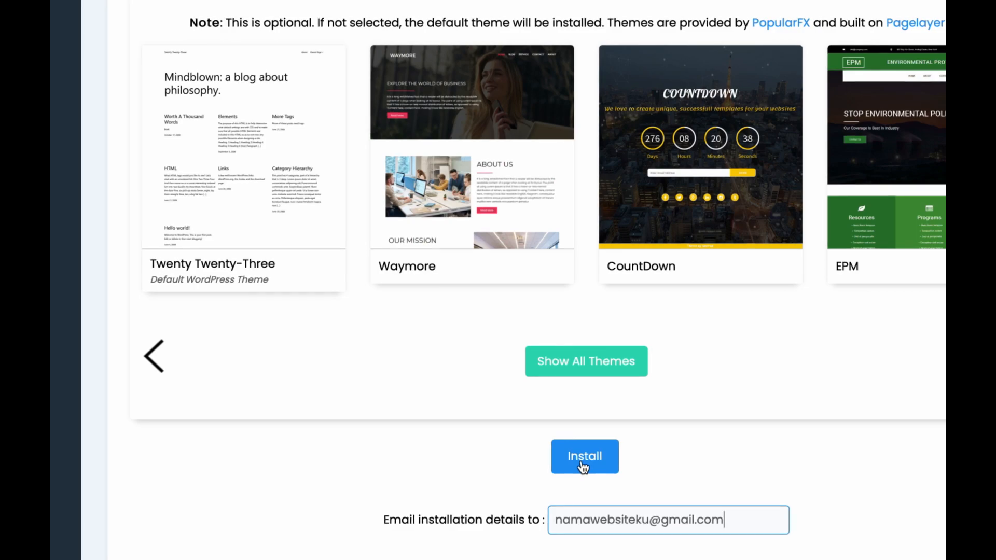
Run the WordPress install, then rerun it overwriting the existing files in the folder
click(583, 467)
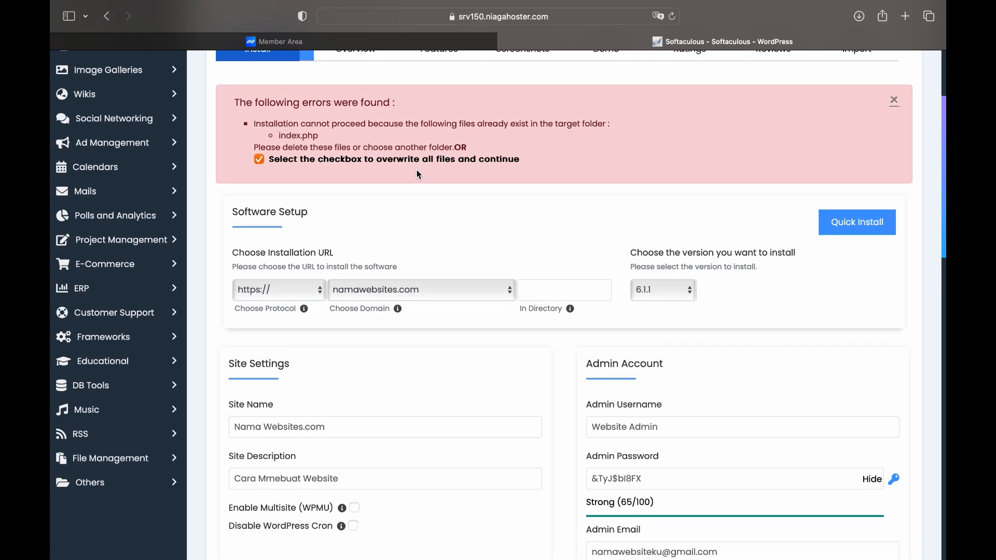
scroll(417, 171, down, 10)
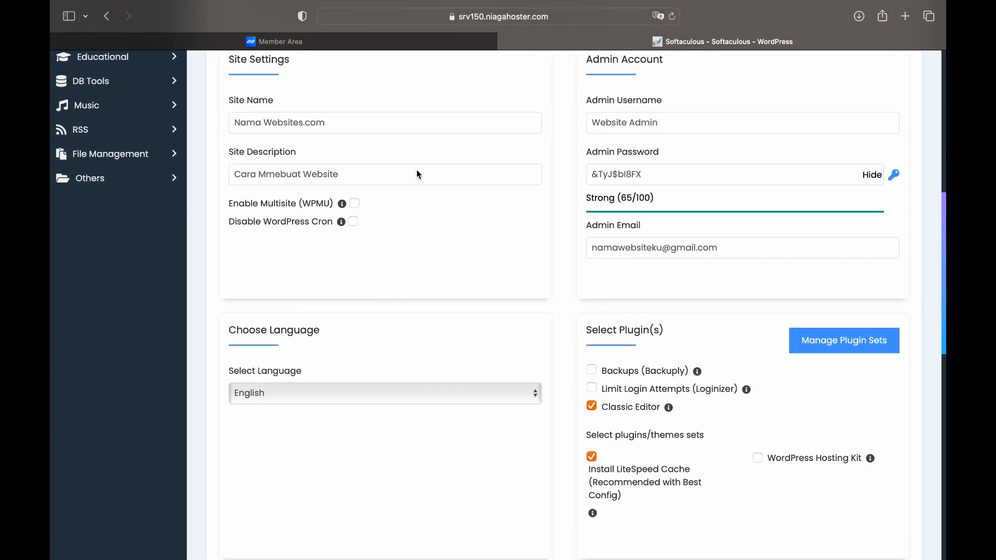
scroll(418, 174, down, 10)
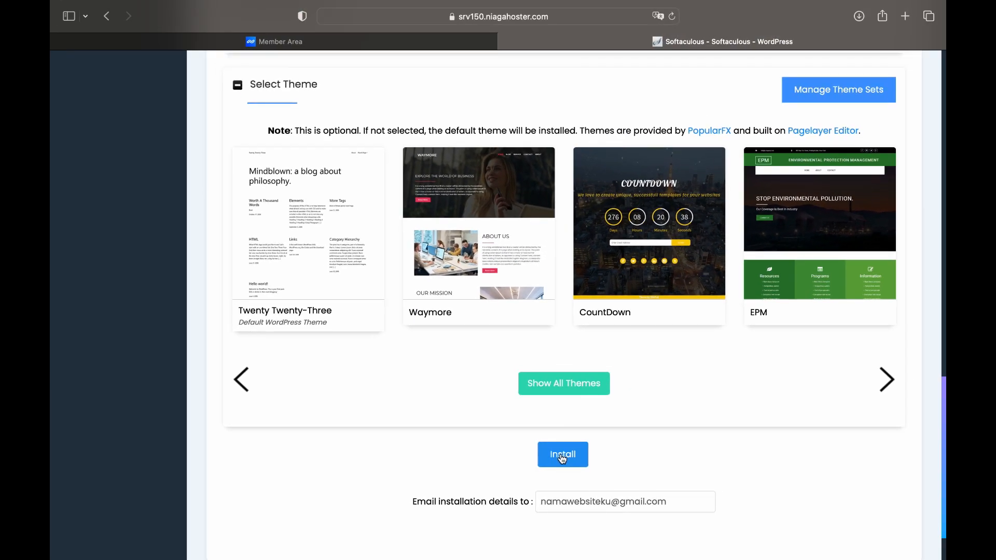
click(588, 462)
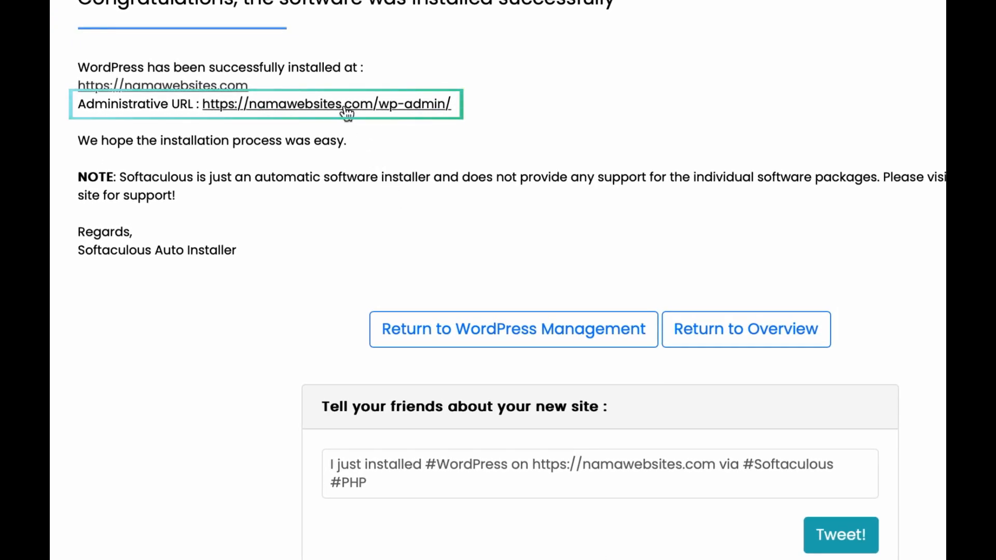
In the new site's admin, bulk-delete the Akismet Anti-Spam and Hello Dolly plugins
click(352, 104)
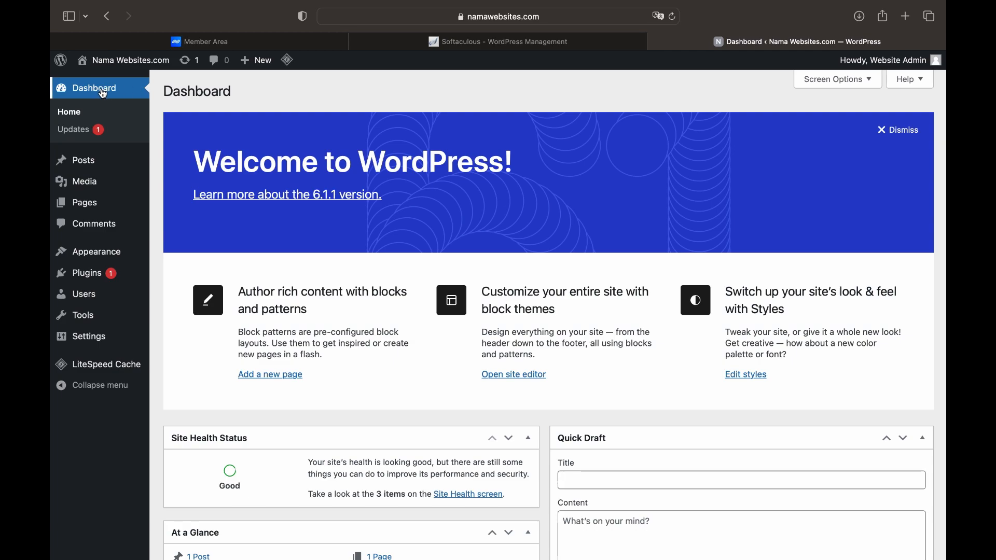
mouse_move(87, 279)
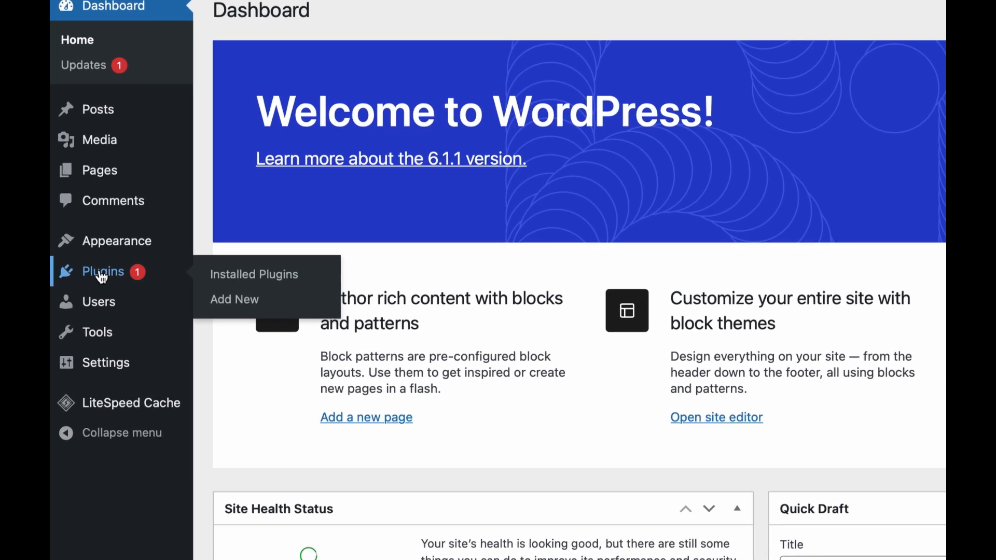
click(102, 277)
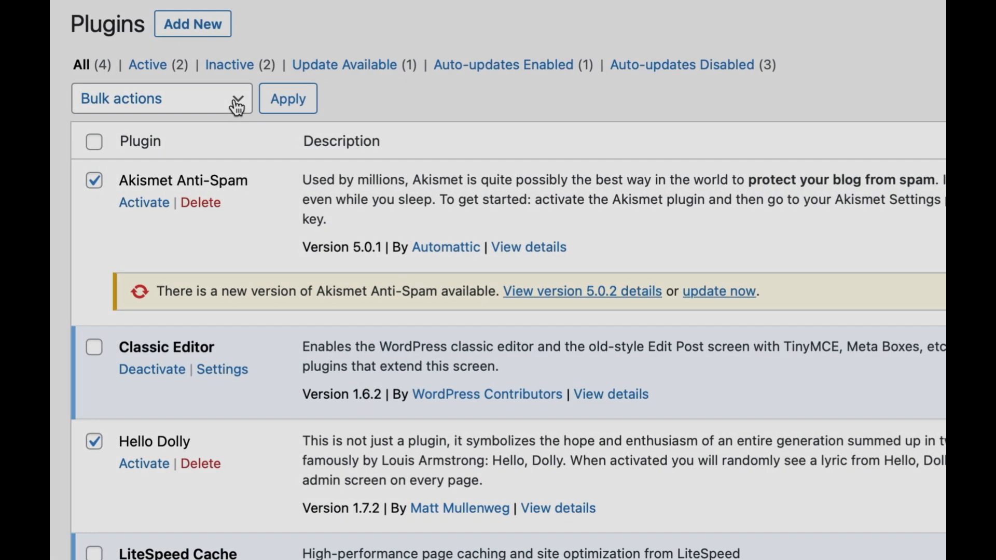
click(237, 106)
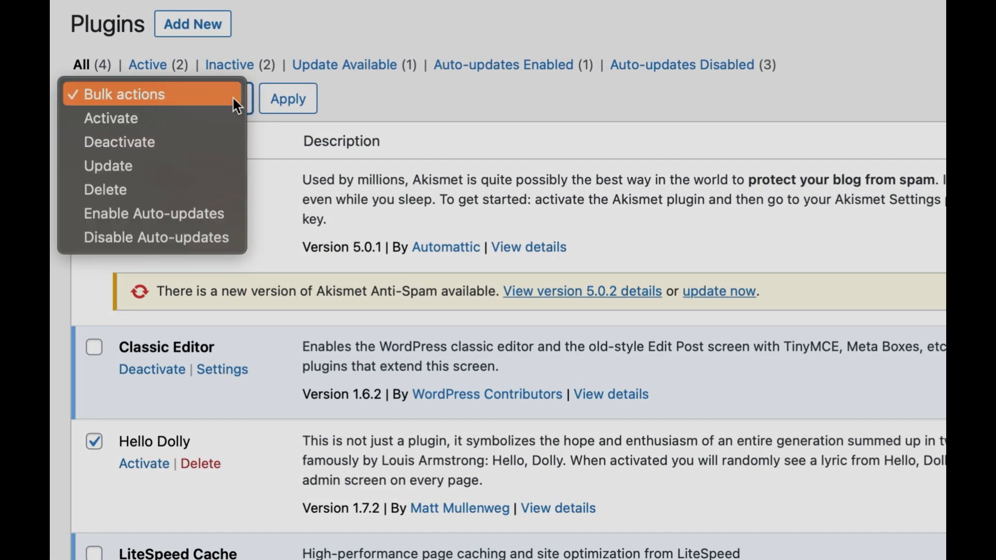
click(182, 188)
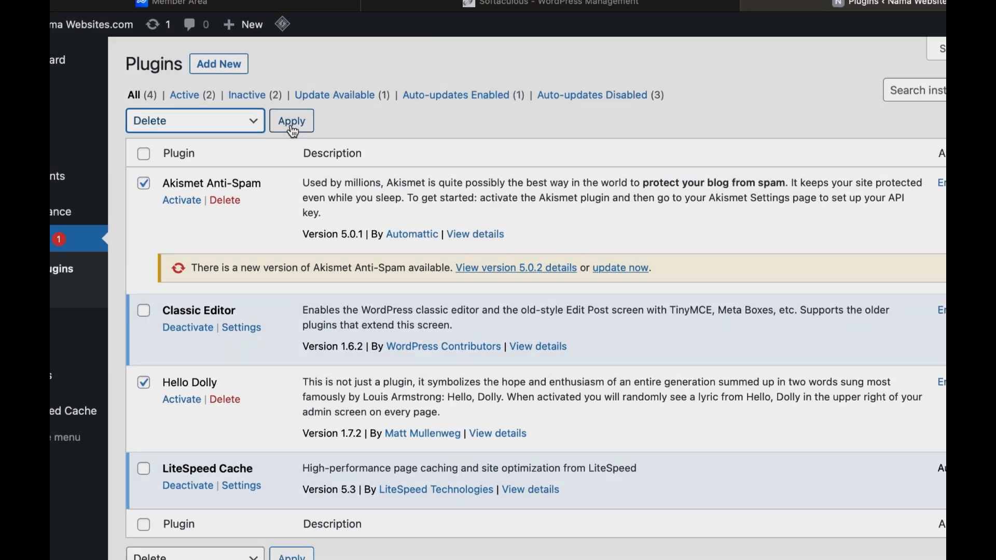
click(289, 101)
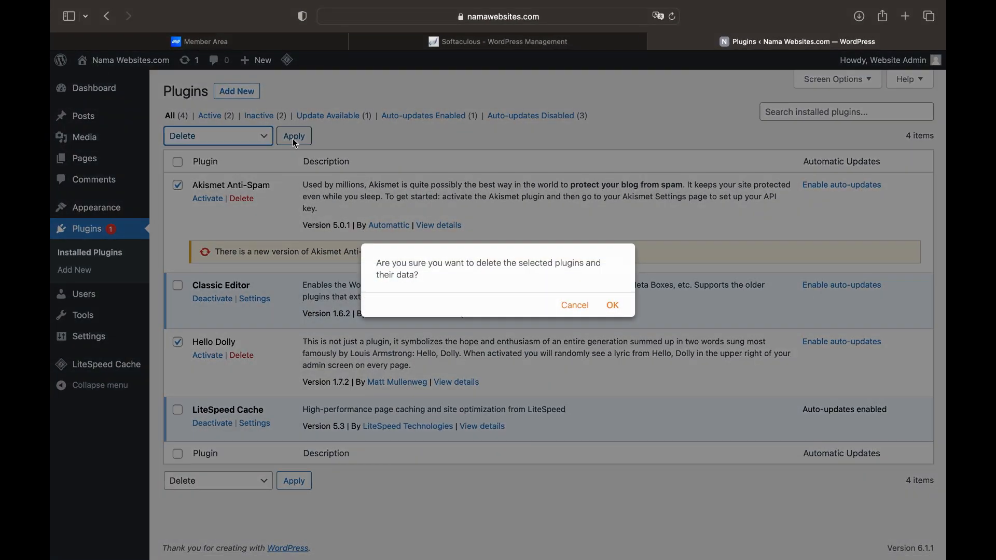
click(614, 305)
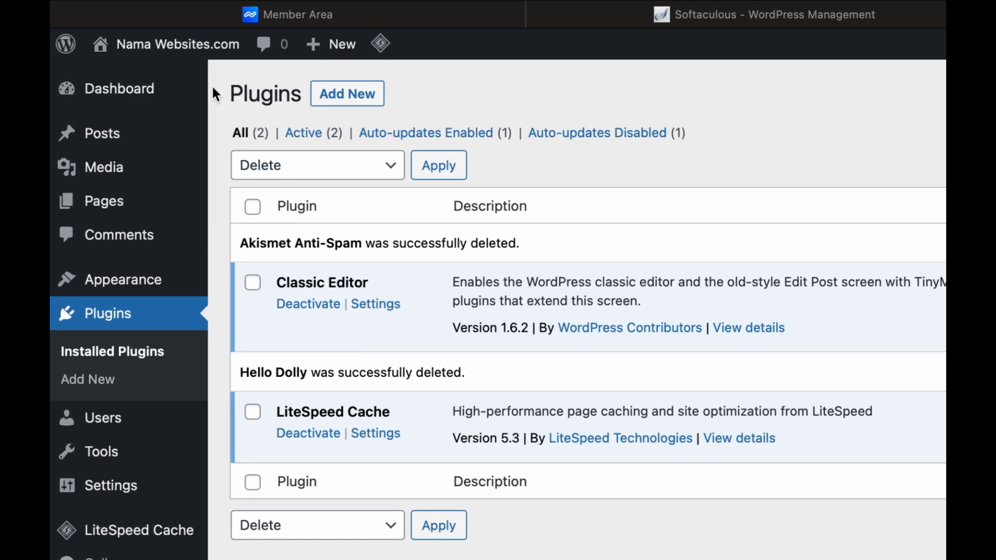
mouse_move(191, 57)
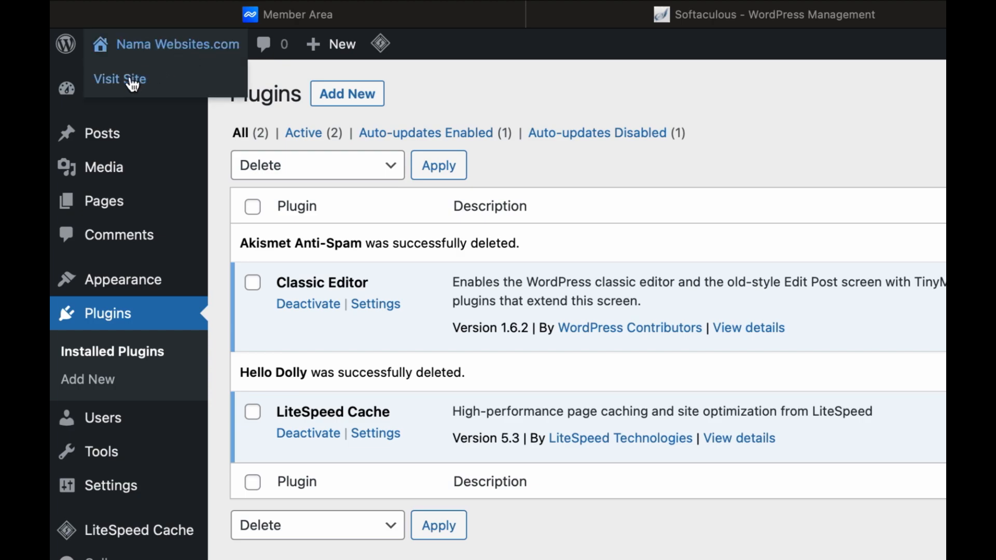
Visit the live namawebsites.com front page and scroll through the default Mindblown blog
click(132, 83)
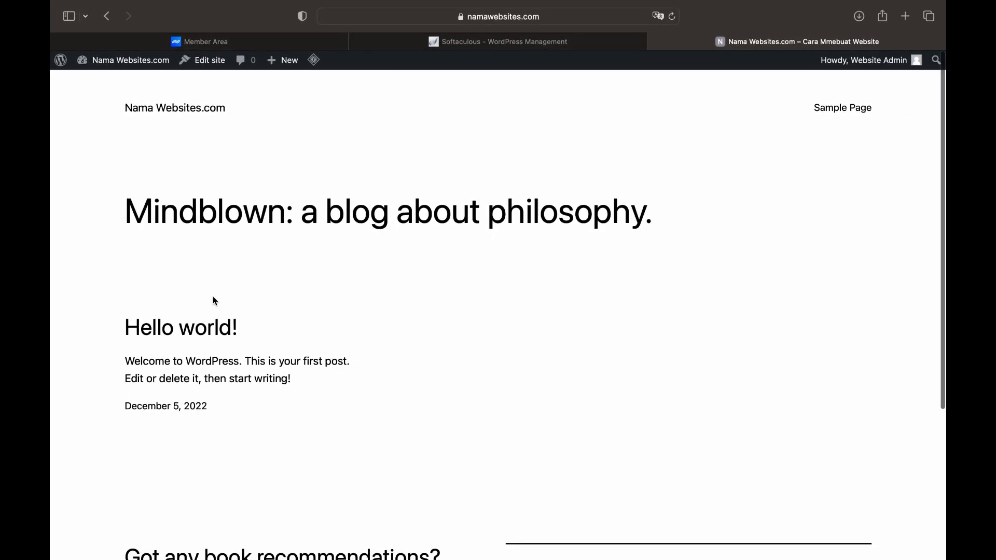
click(555, 25)
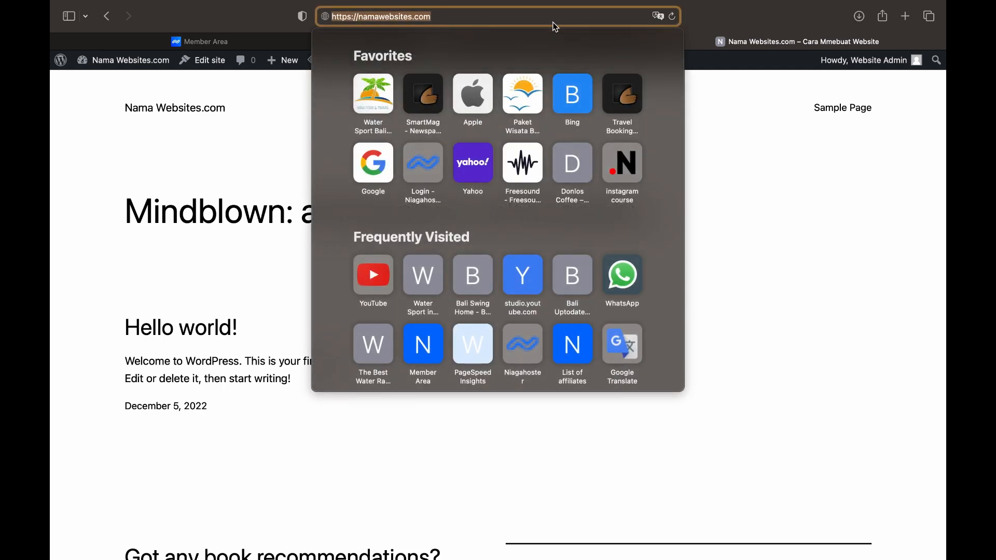
click(723, 192)
scroll(724, 193, down, 5)
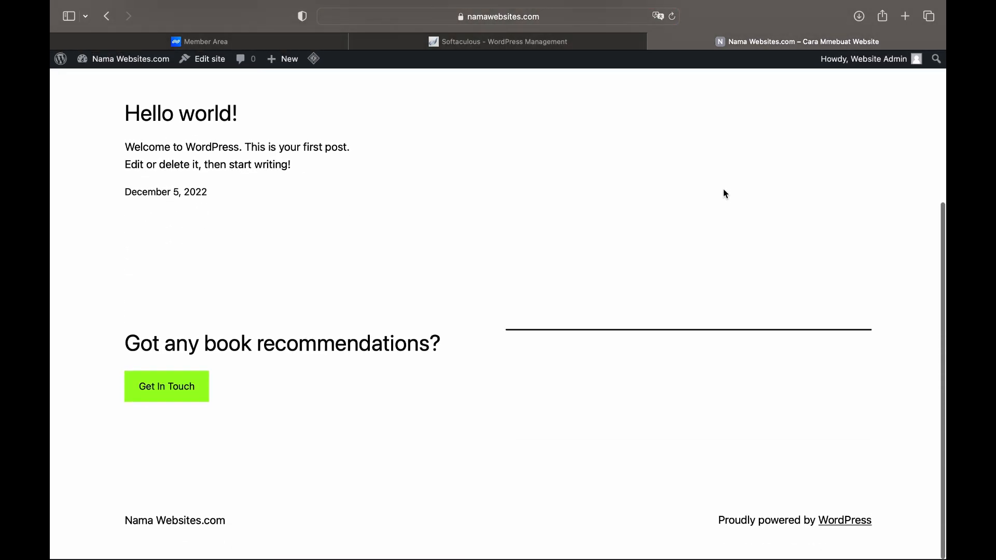
scroll(653, 230, up, 5)
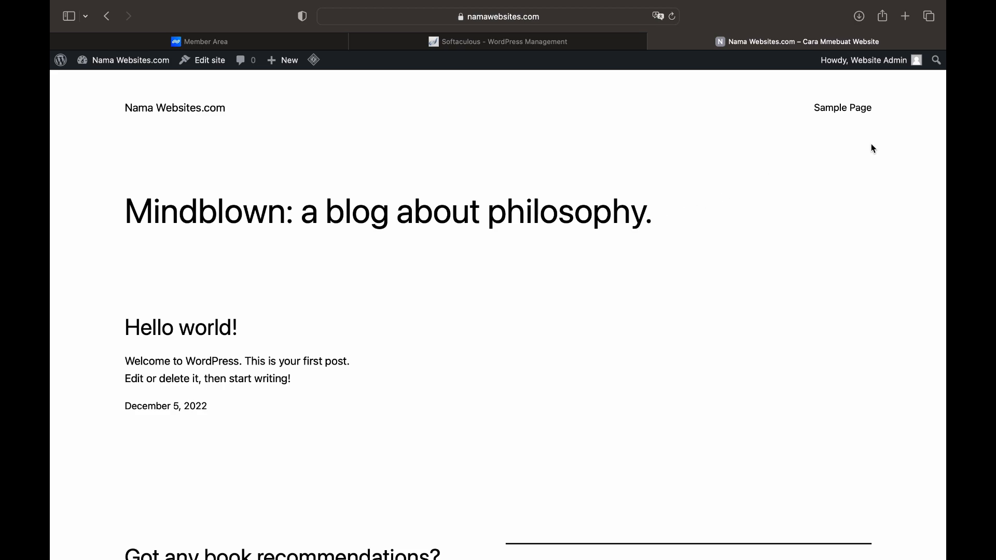
mouse_move(879, 62)
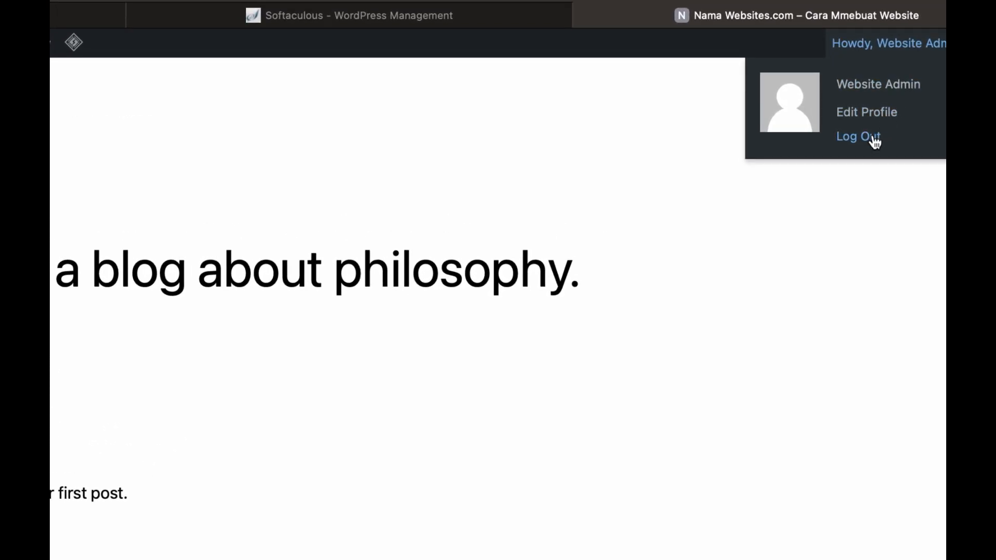
Log out of WordPress admin and try loading the wp-admin page
click(875, 139)
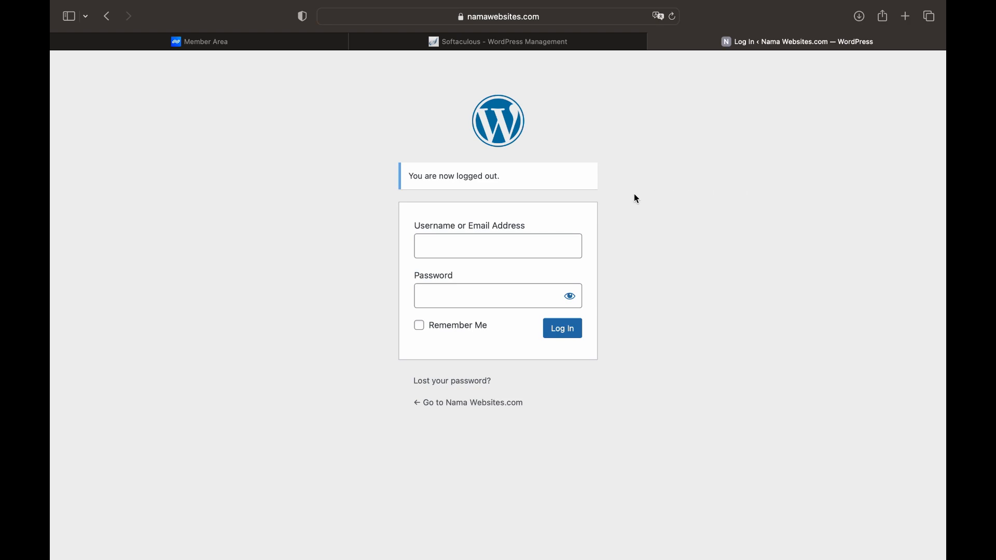
click(600, 21)
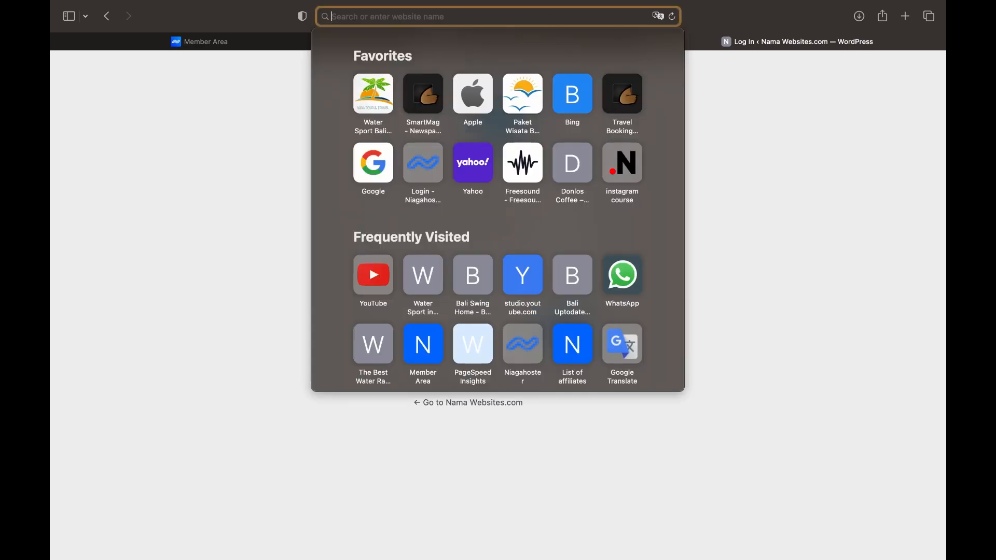
text(namawebsites.com/)
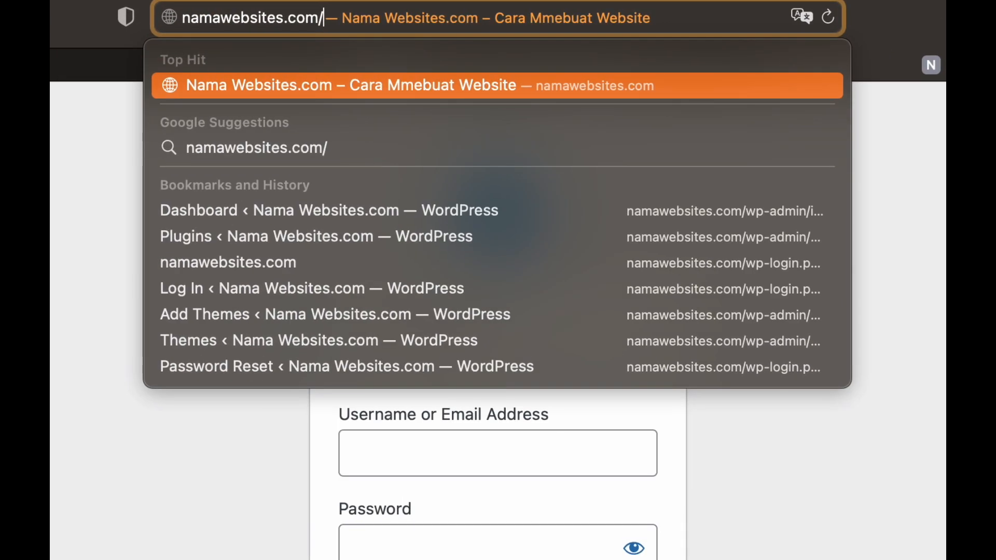
text(wp-a)
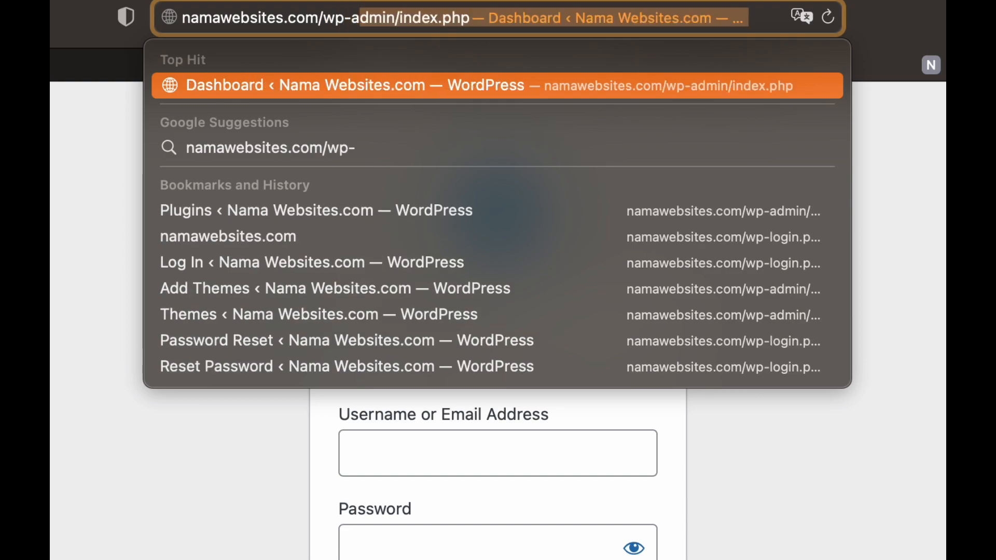
text(dmin)
key(BackSpace)
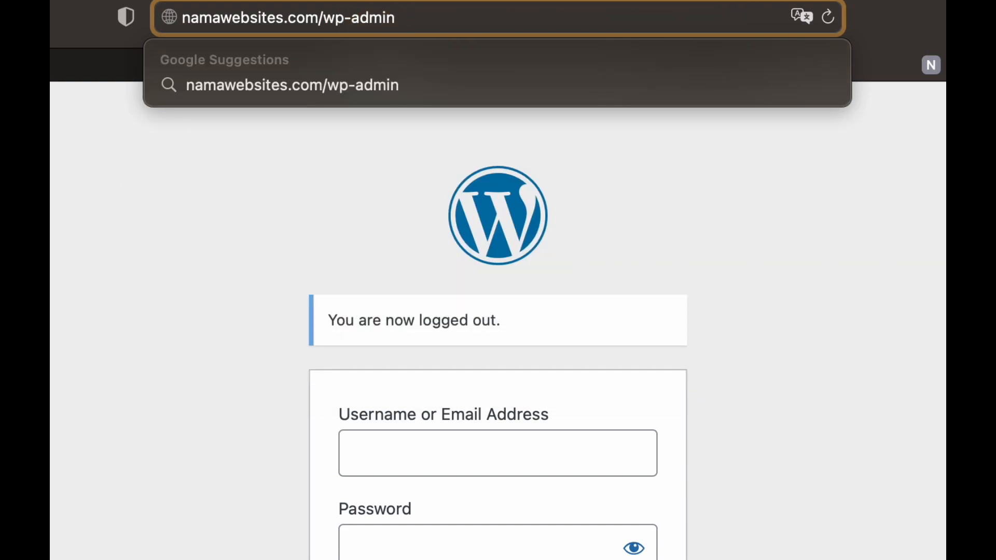
key(Return)
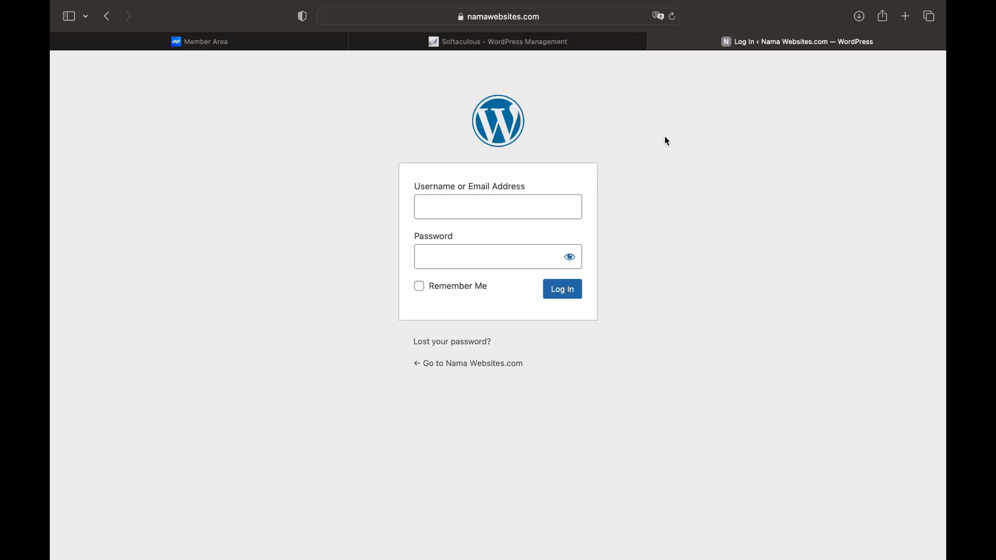
Load namawebsites.com/login and sign in with the autofilled credentials to reach the Dashboard
click(598, 20)
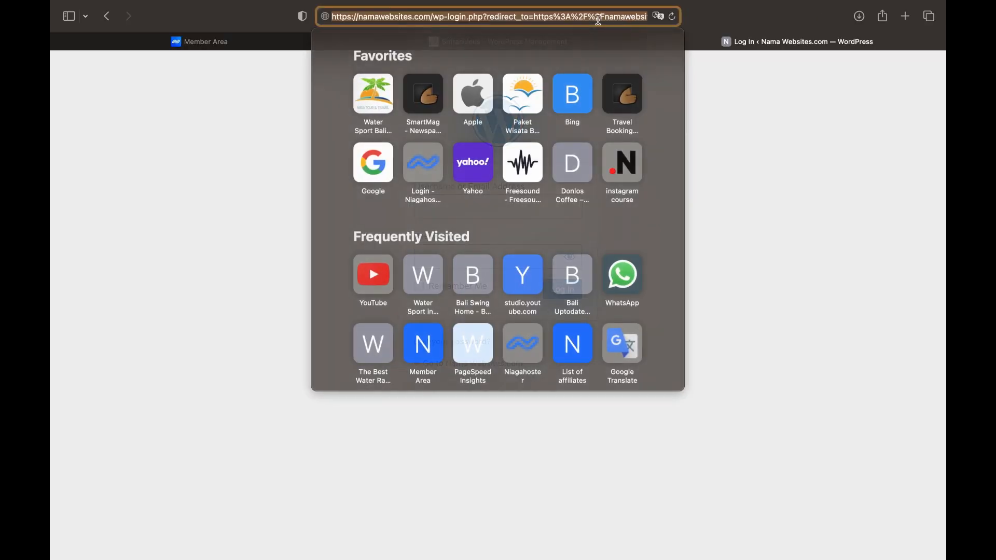
text(namawebsites.com/login)
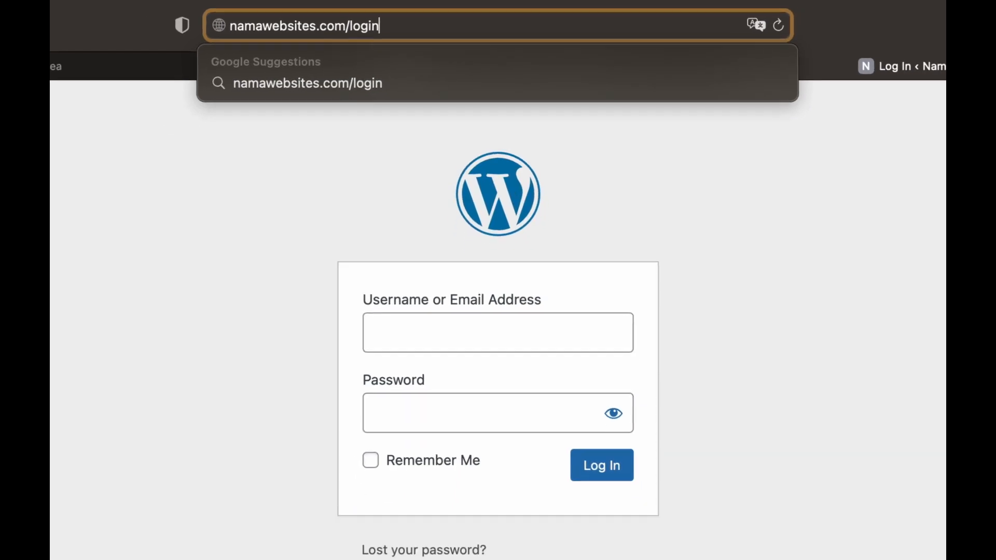
key(Return)
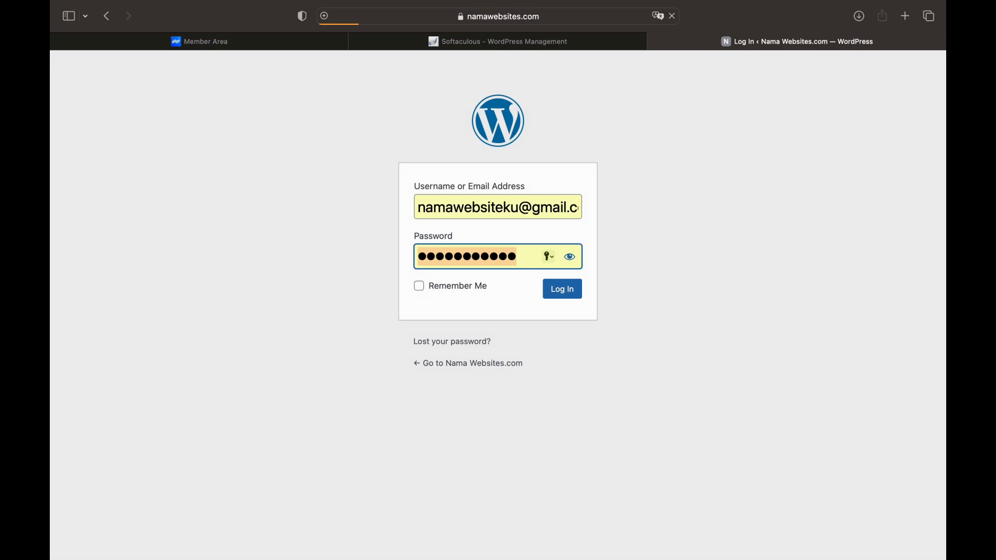
key(Return)
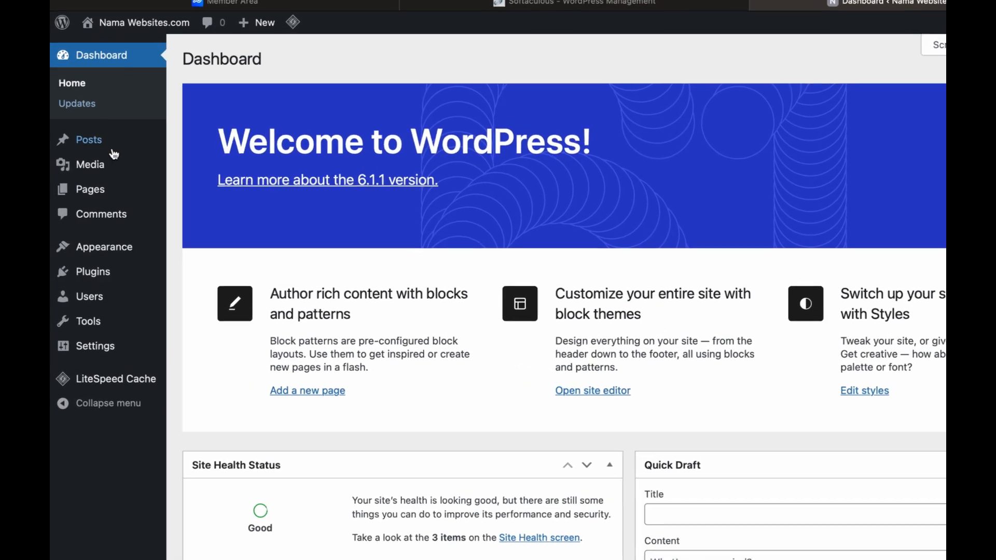
Go to Appearance > Themes and open the Add New theme directory
mouse_move(100, 254)
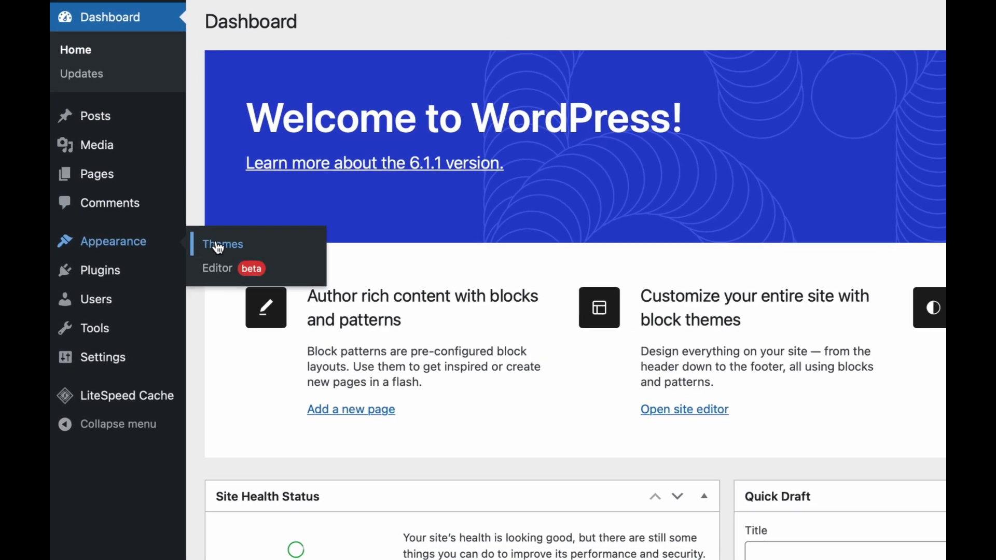
click(218, 248)
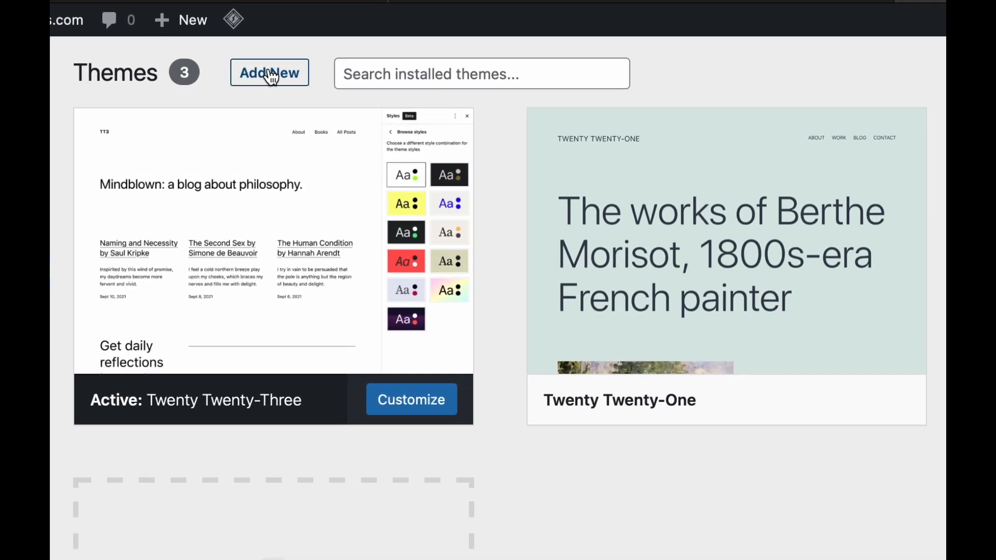
click(270, 77)
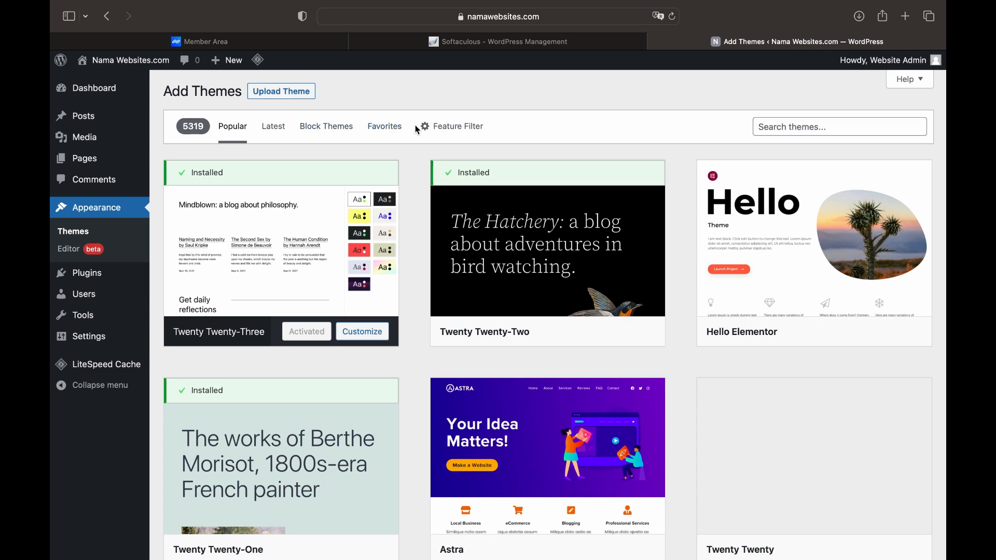
click(431, 130)
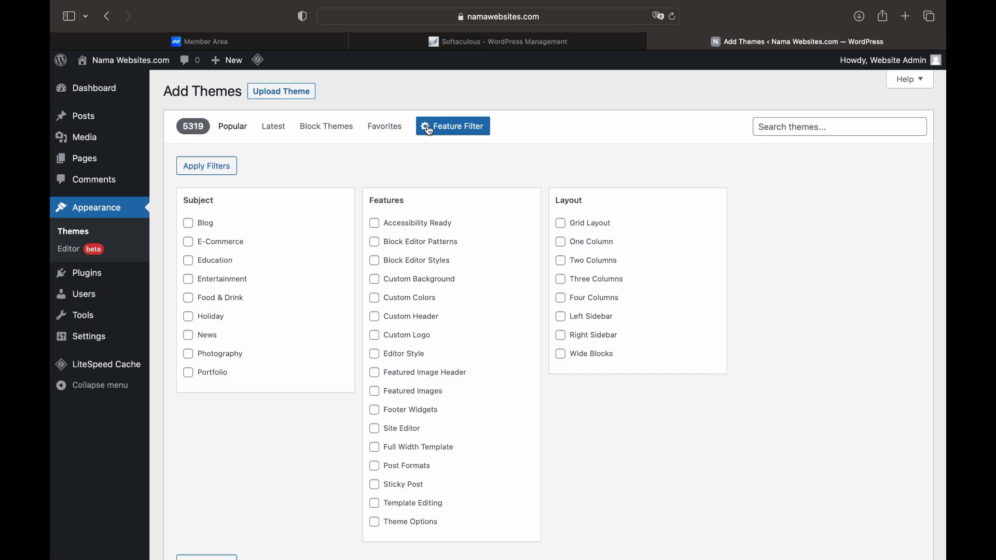
click(431, 129)
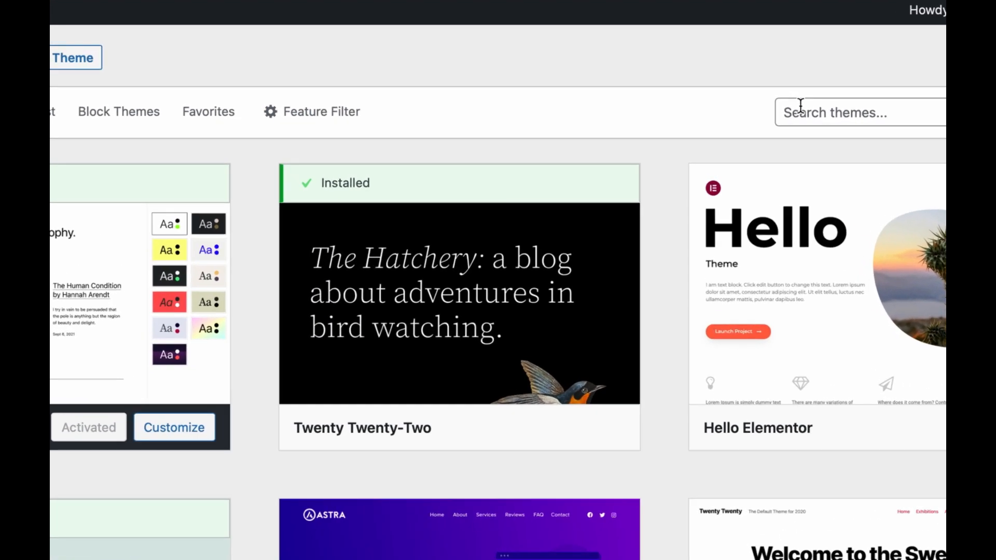
Search the directory for 'astra', then install and activate the Astra theme
click(801, 105)
text(astra)
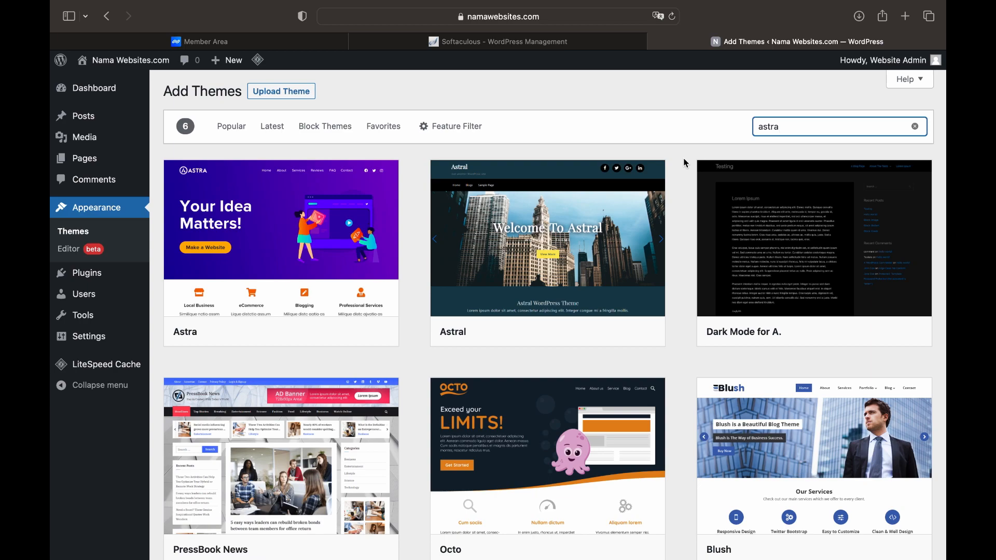
mouse_move(288, 224)
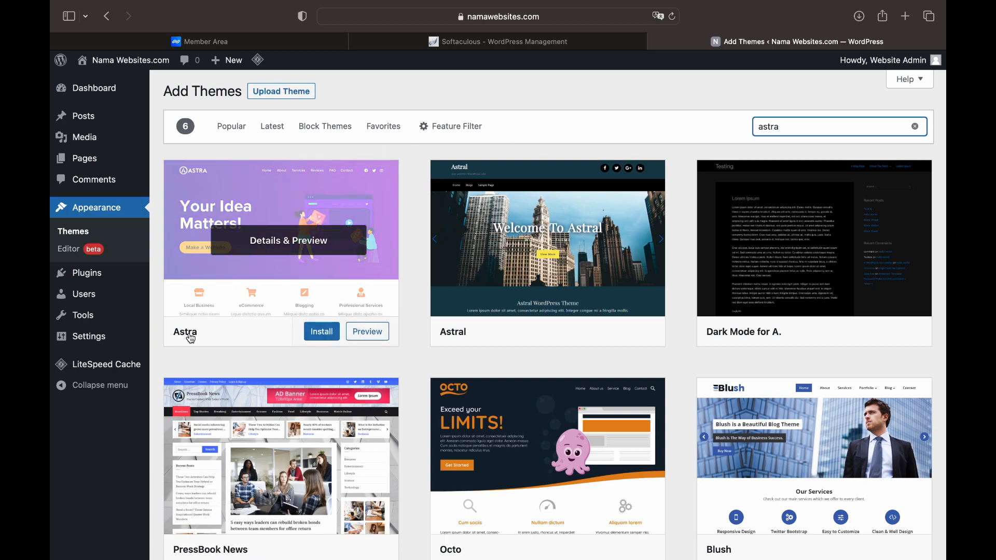
click(320, 333)
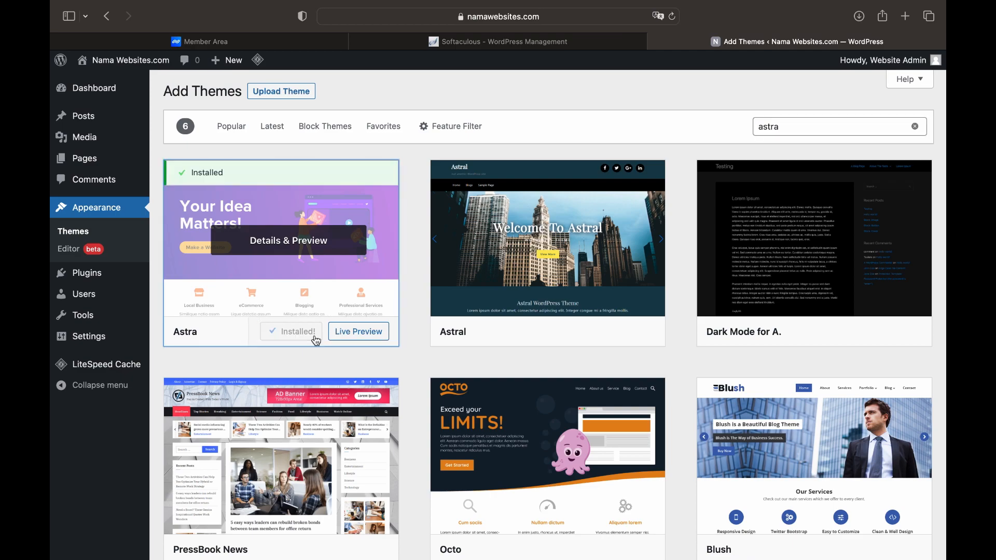
click(301, 333)
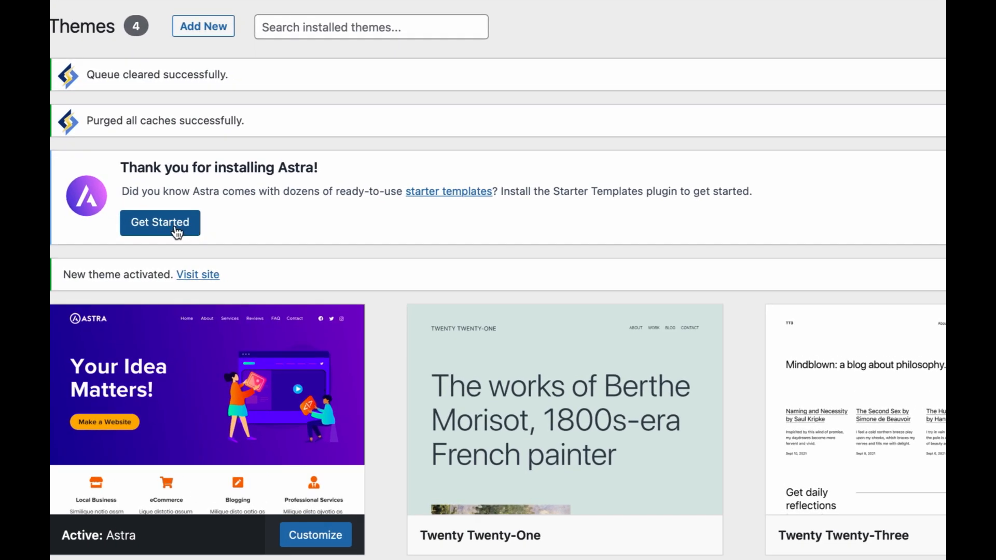
Launch Starter Templates from the Astra notice and pick Elementor as the page builder
click(176, 232)
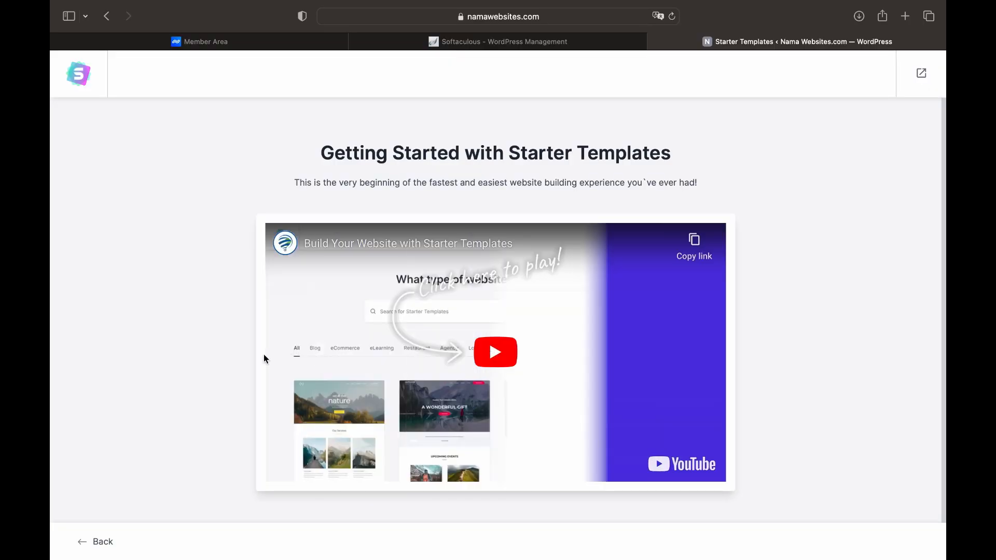
scroll(222, 375, down, 2)
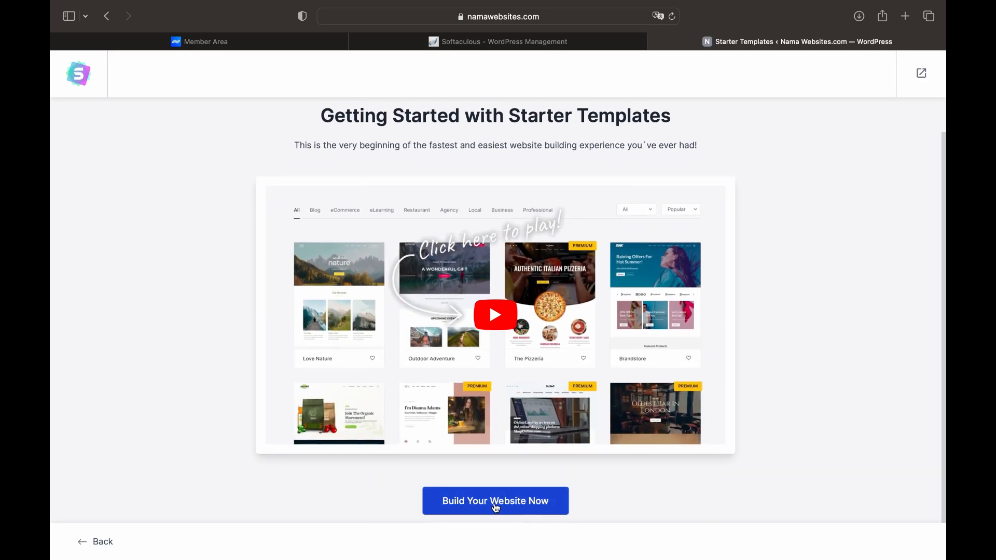
click(497, 508)
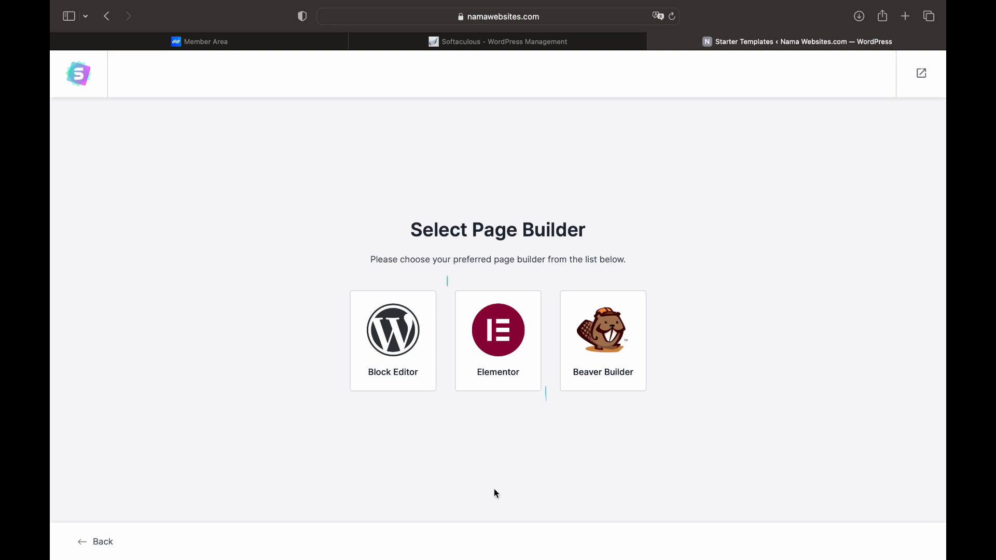
click(503, 343)
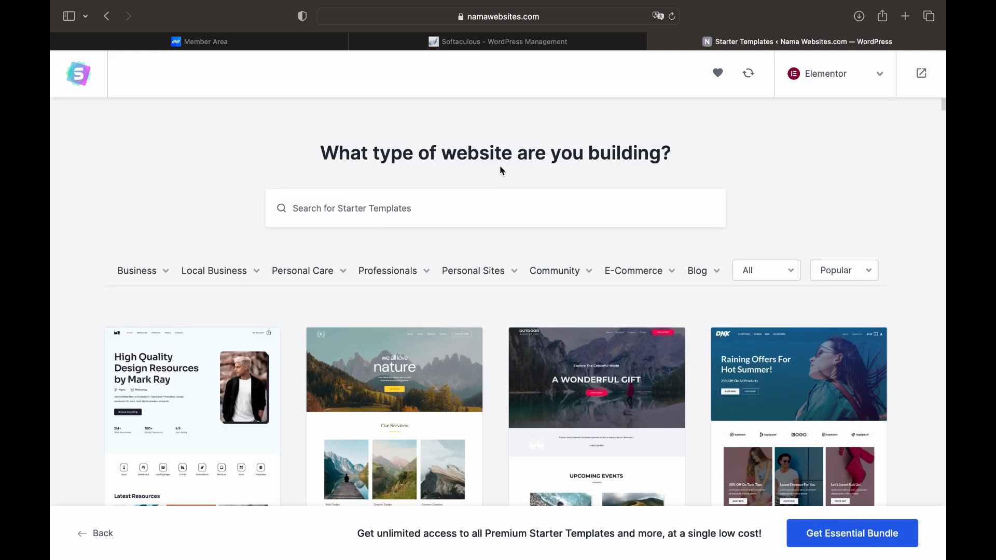
Search the Elementor starter templates for 'business' and browse the matching results
mouse_move(167, 277)
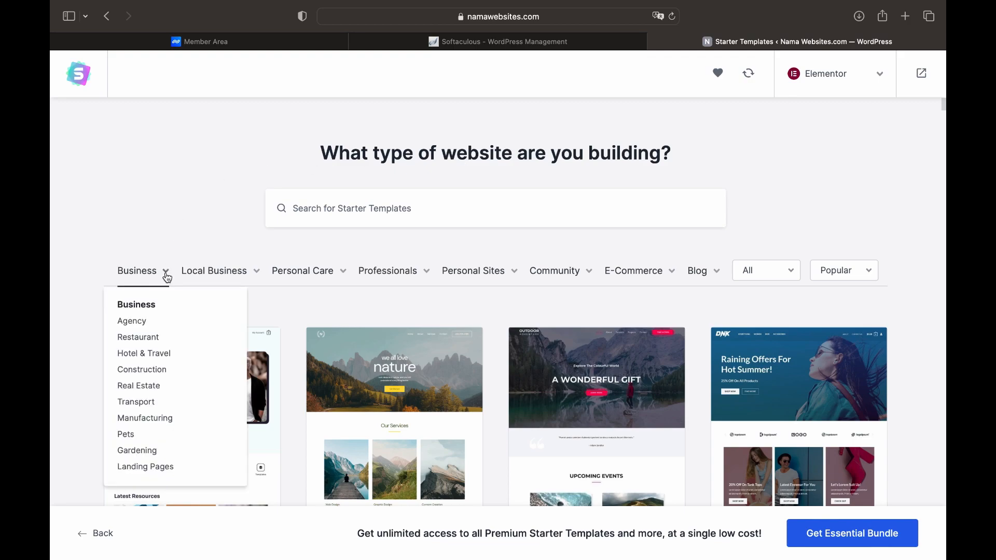
mouse_move(321, 279)
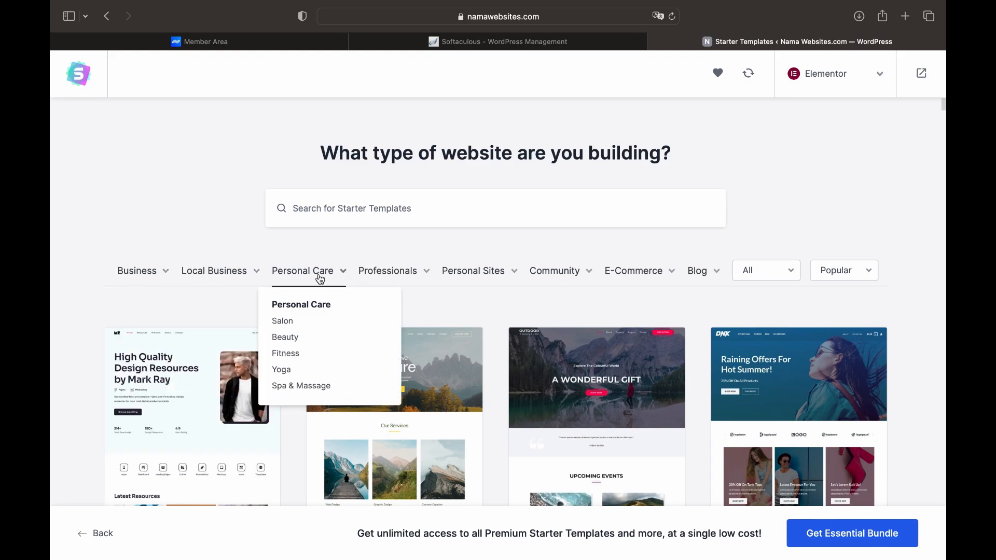
mouse_move(463, 284)
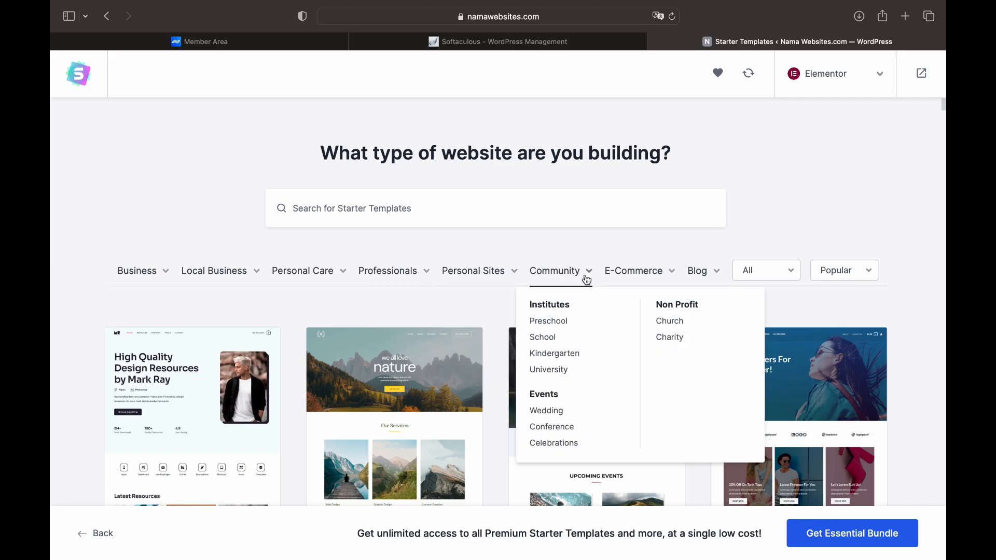
mouse_move(621, 283)
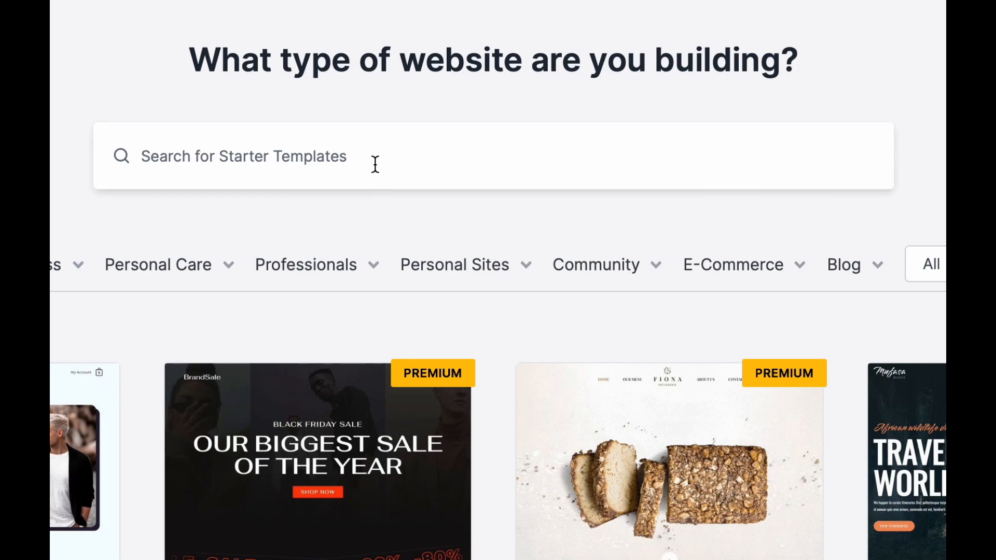
text(b)
text(siness)
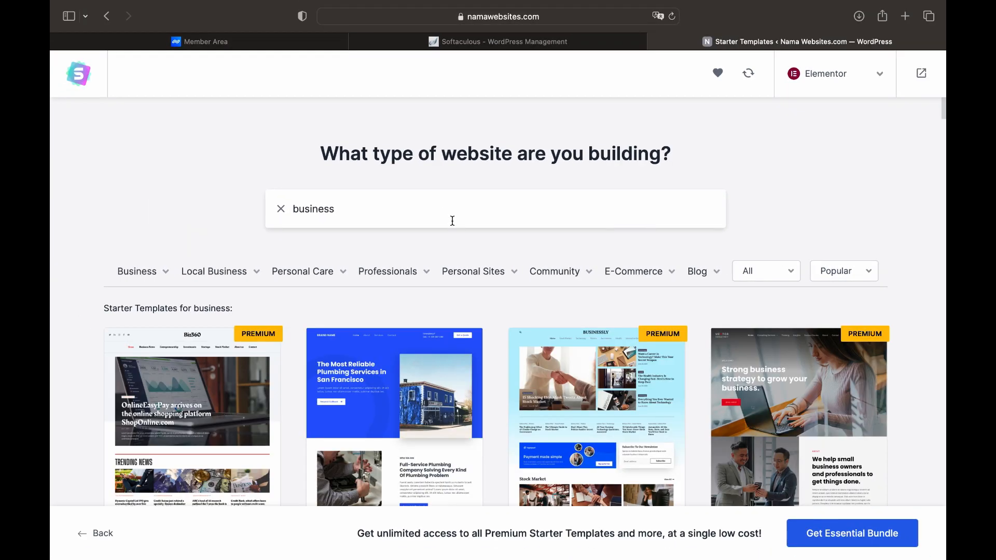
scroll(452, 221, down, 1)
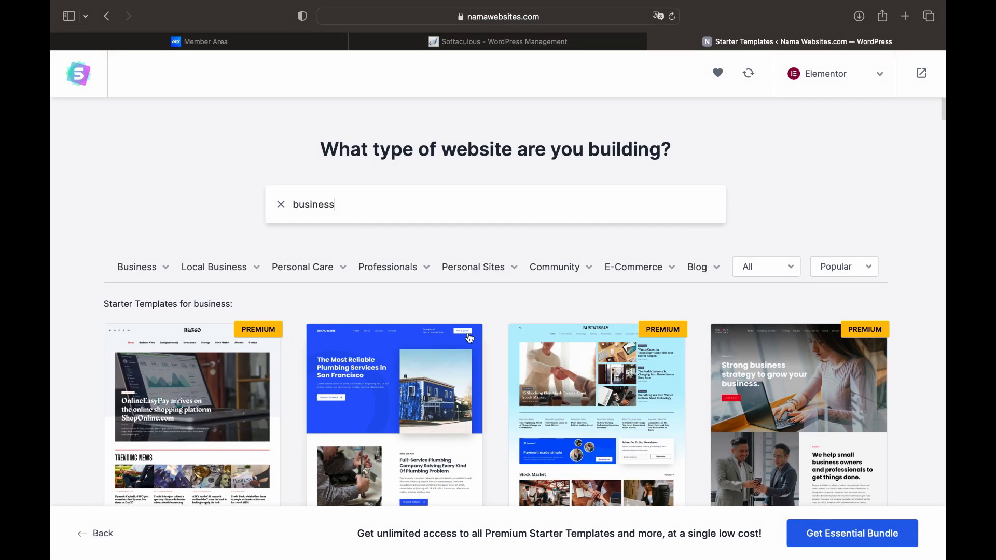
scroll(470, 338, down, 10)
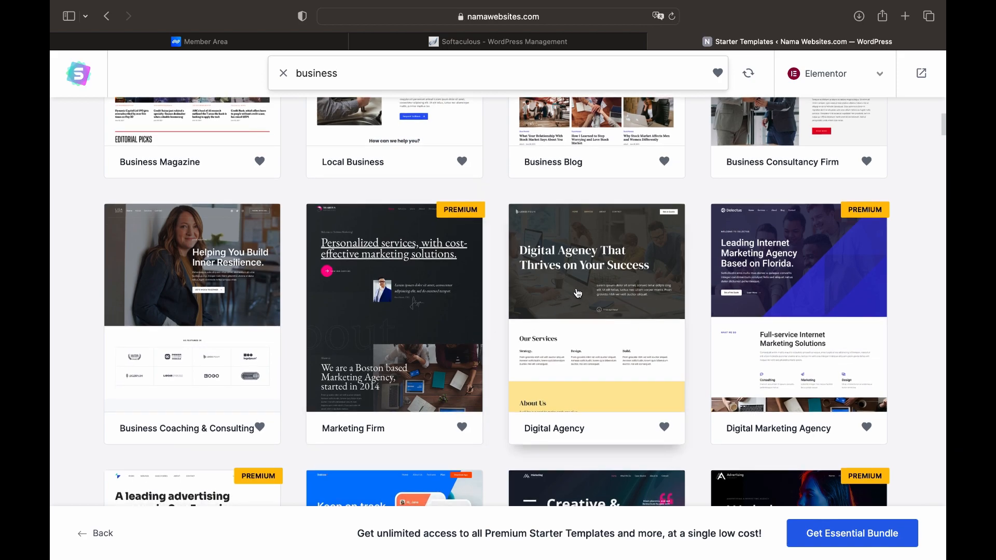
scroll(587, 300, down, 7)
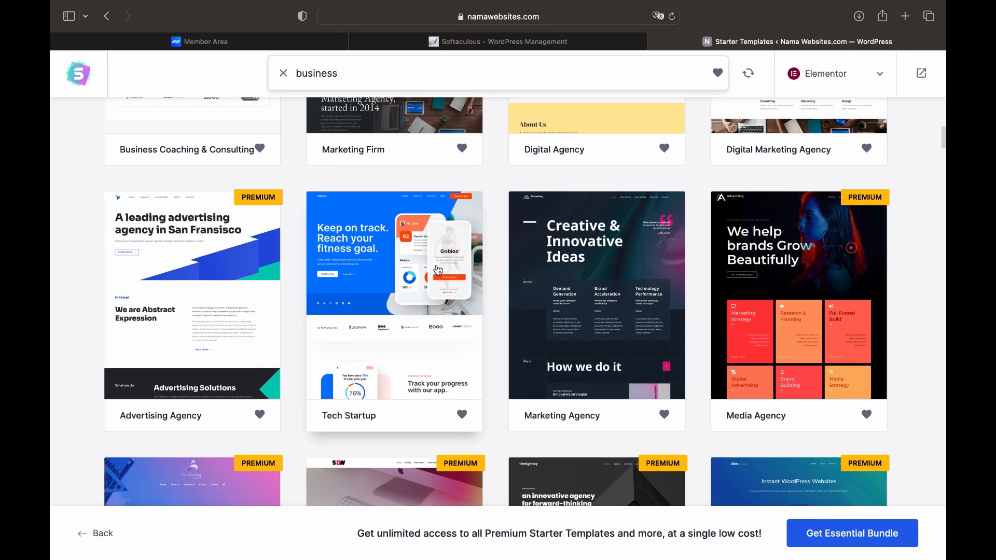
scroll(438, 269, up, 5)
scroll(437, 270, up, 11)
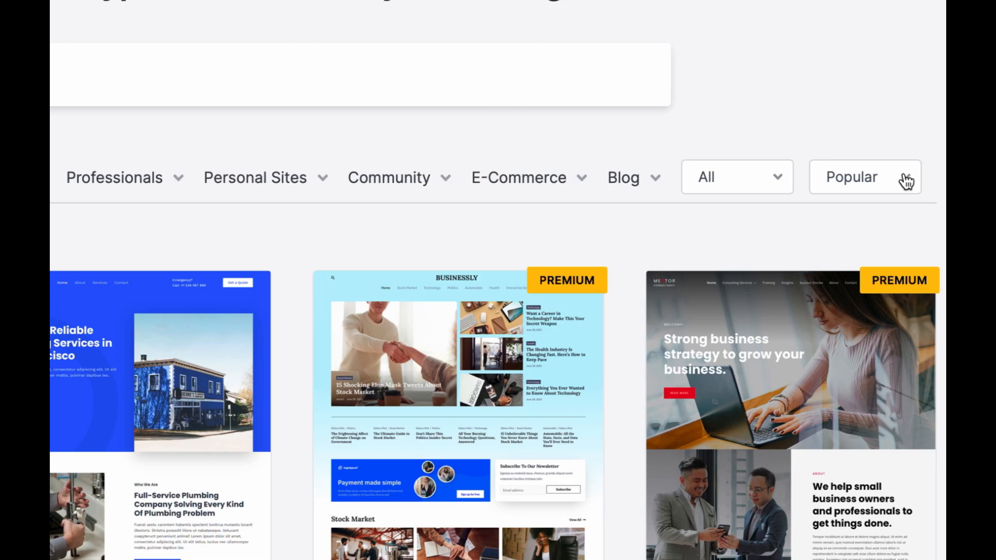
Sort the templates by latest and open the Security Services template
click(907, 182)
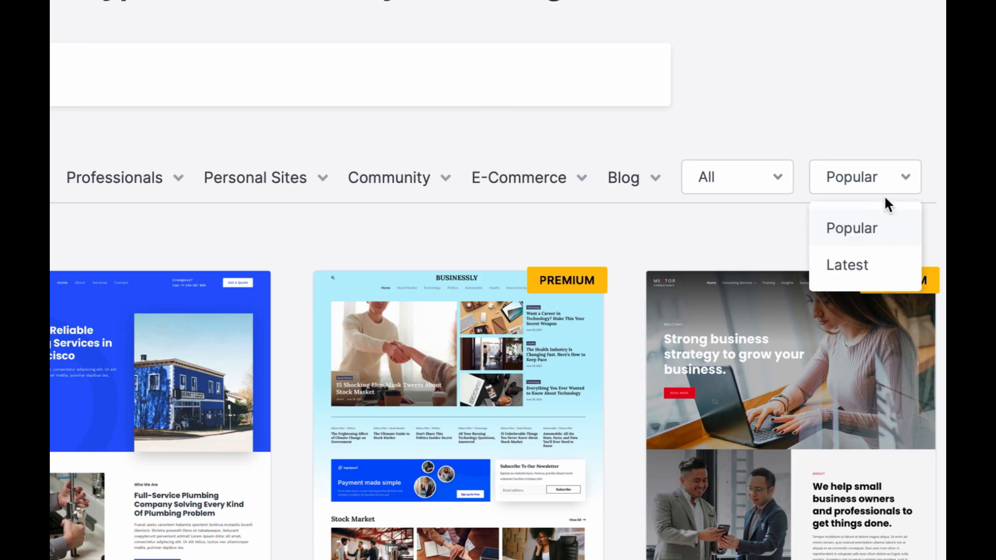
click(859, 271)
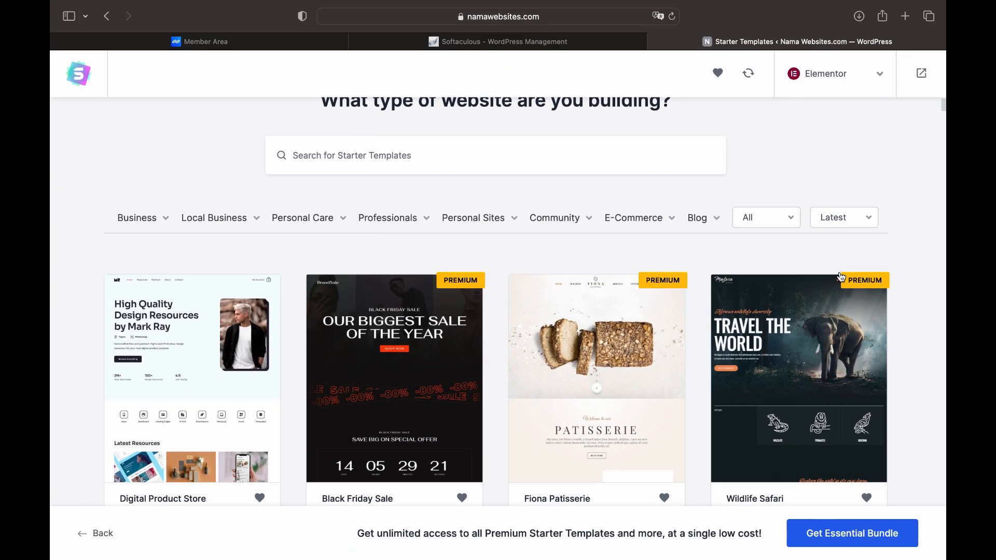
scroll(842, 278, down, 5)
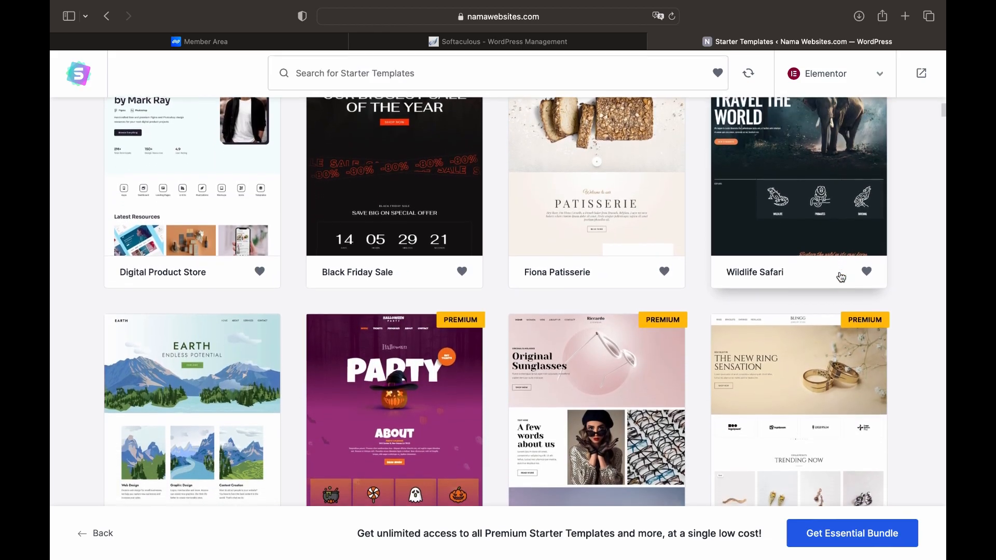
scroll(842, 277, down, 7)
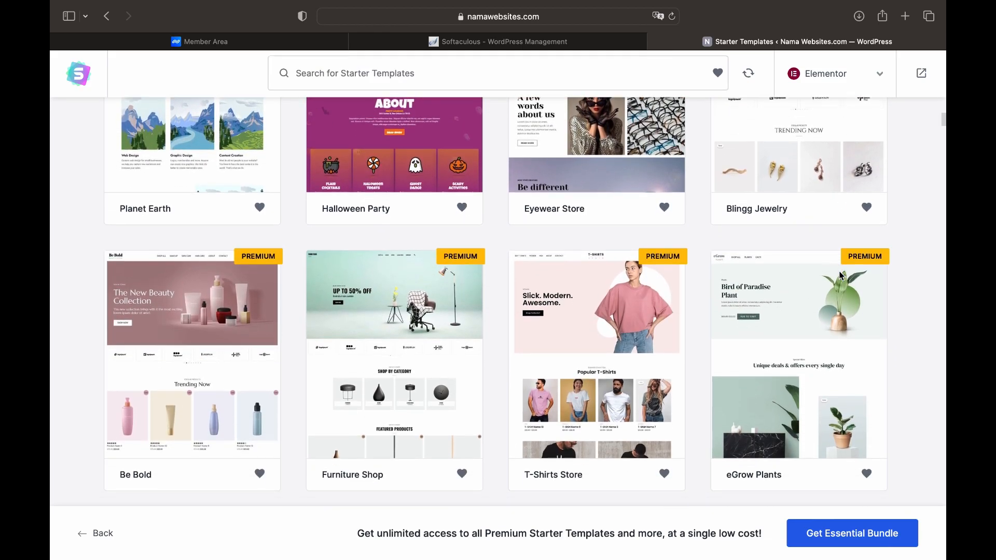
scroll(842, 277, down, 7)
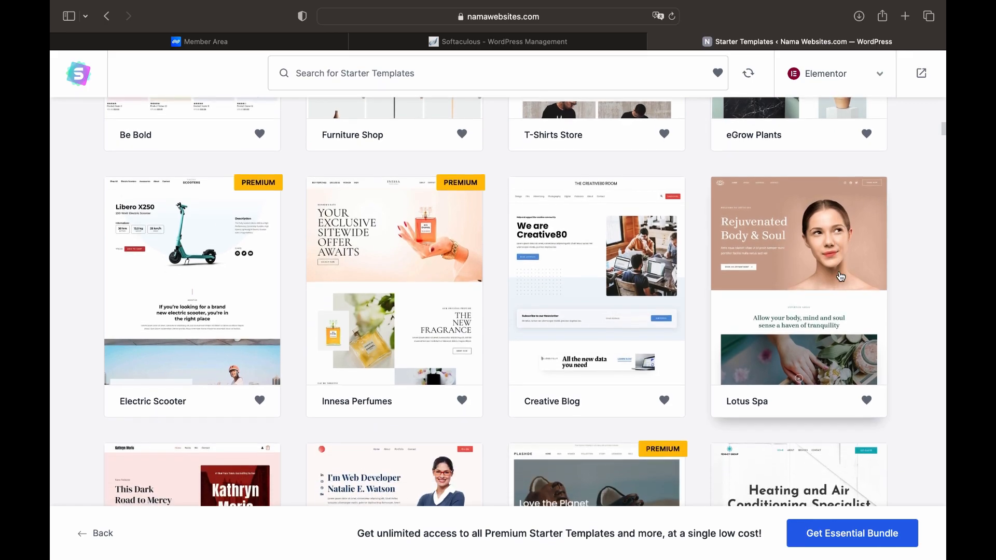
scroll(842, 277, down, 8)
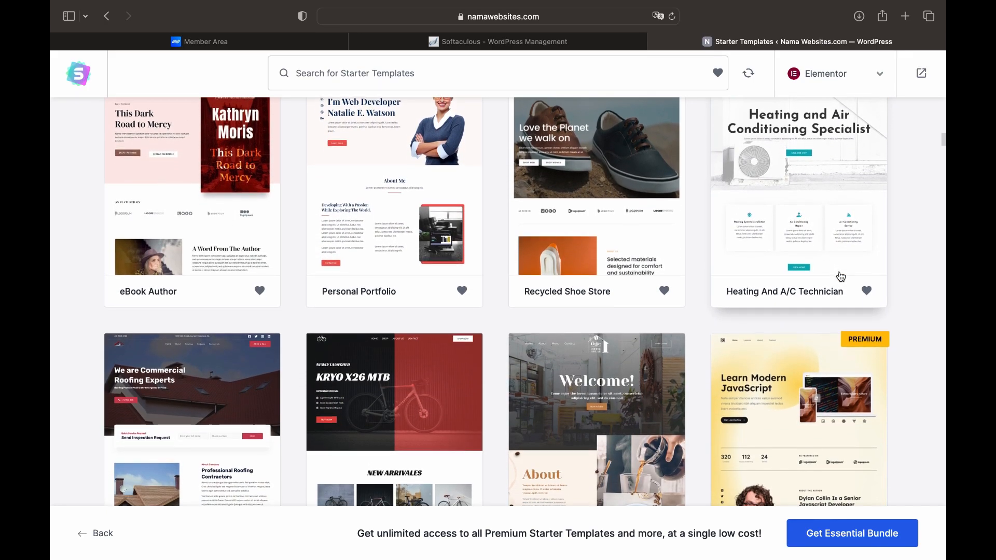
scroll(841, 277, down, 10)
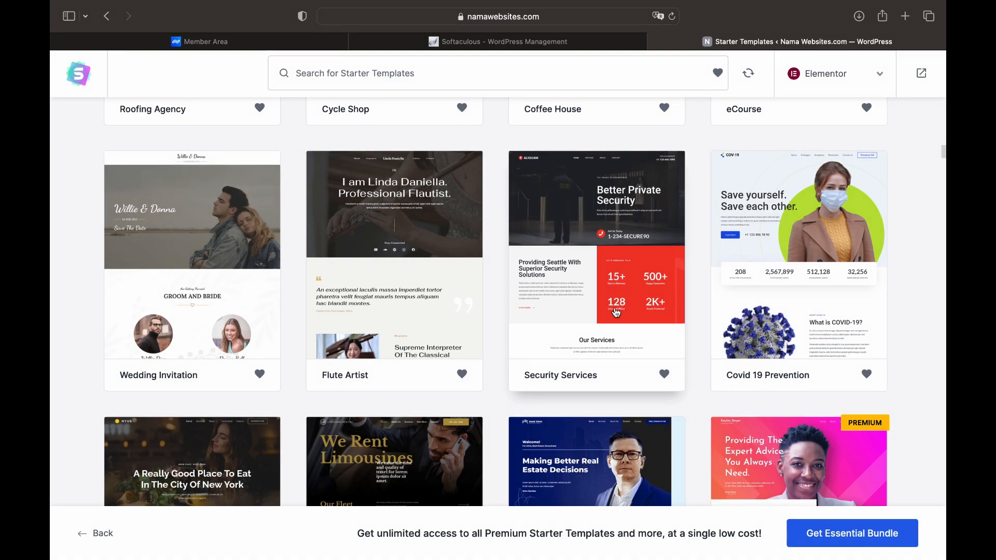
click(608, 291)
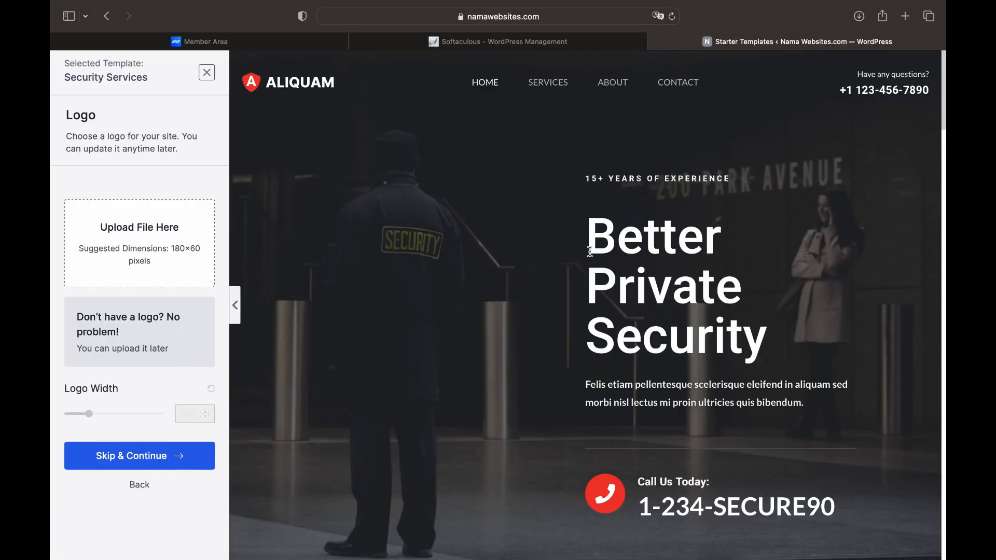
scroll(590, 252, down, 10)
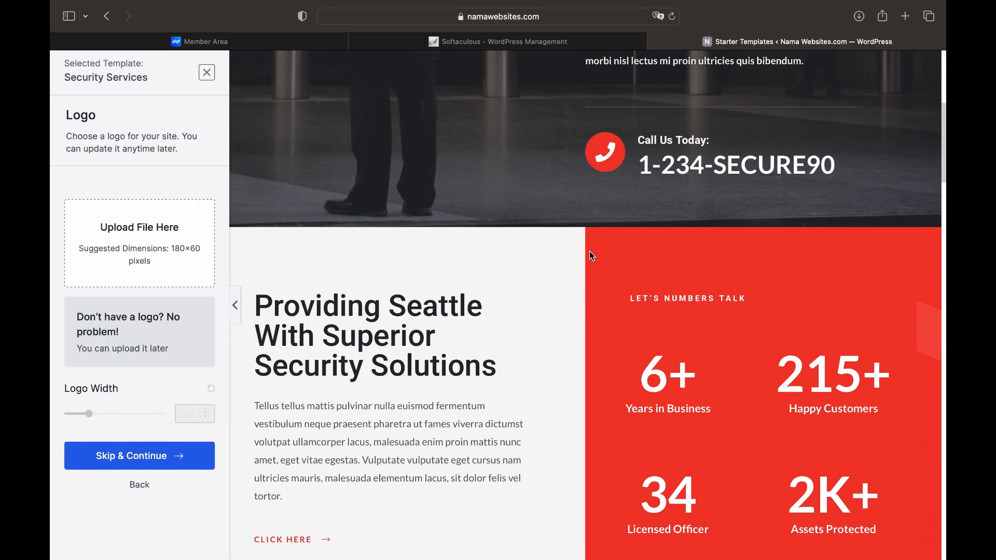
scroll(591, 253, down, 5)
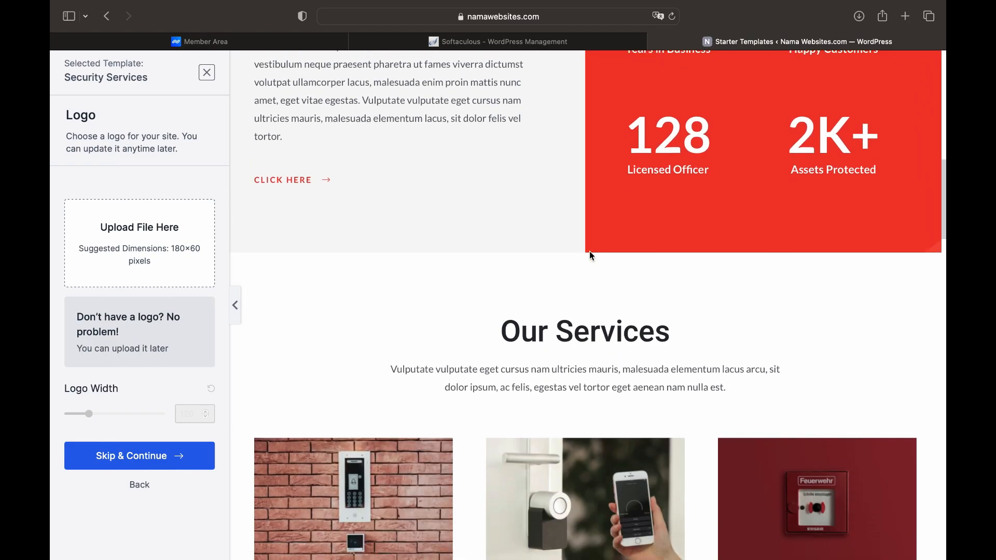
scroll(591, 251, down, 8)
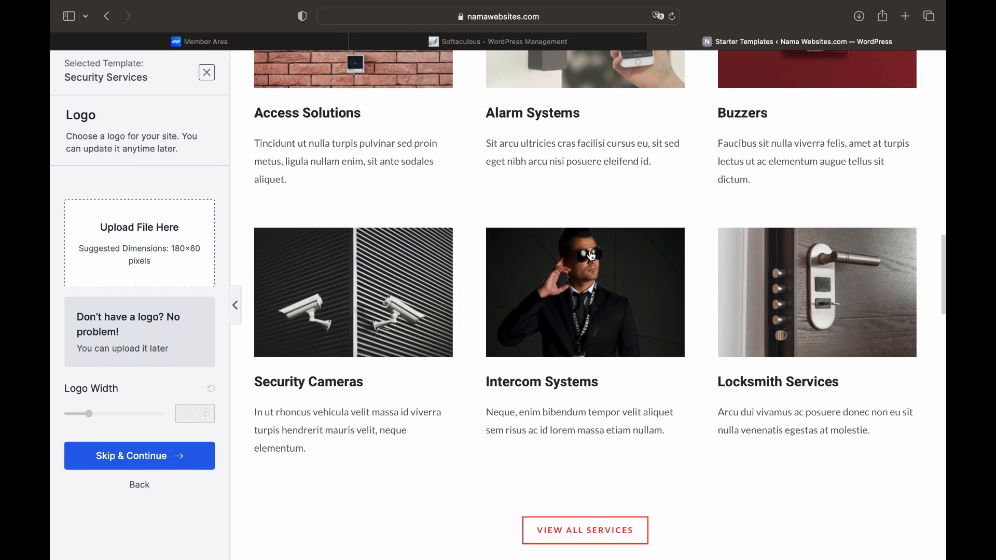
scroll(591, 255, down, 6)
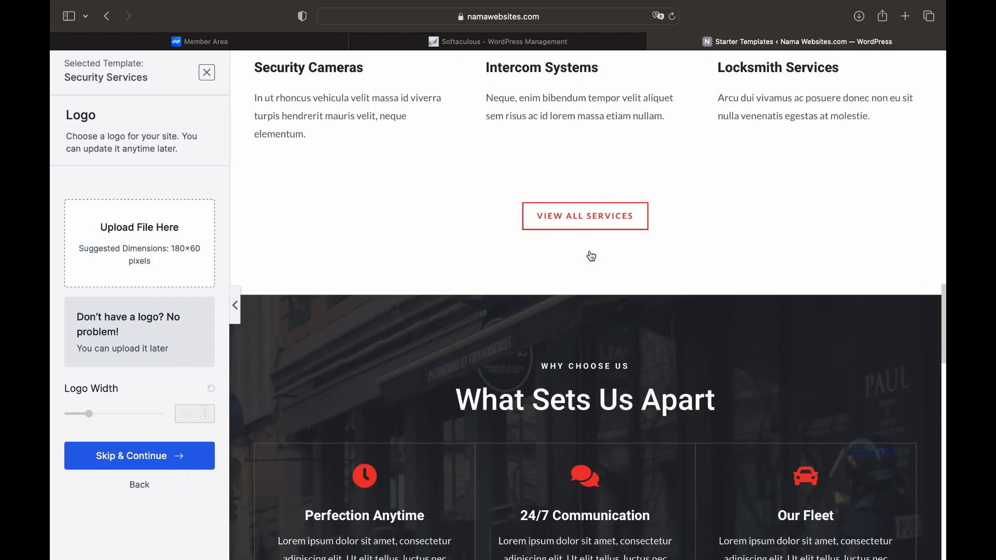
scroll(592, 256, down, 6)
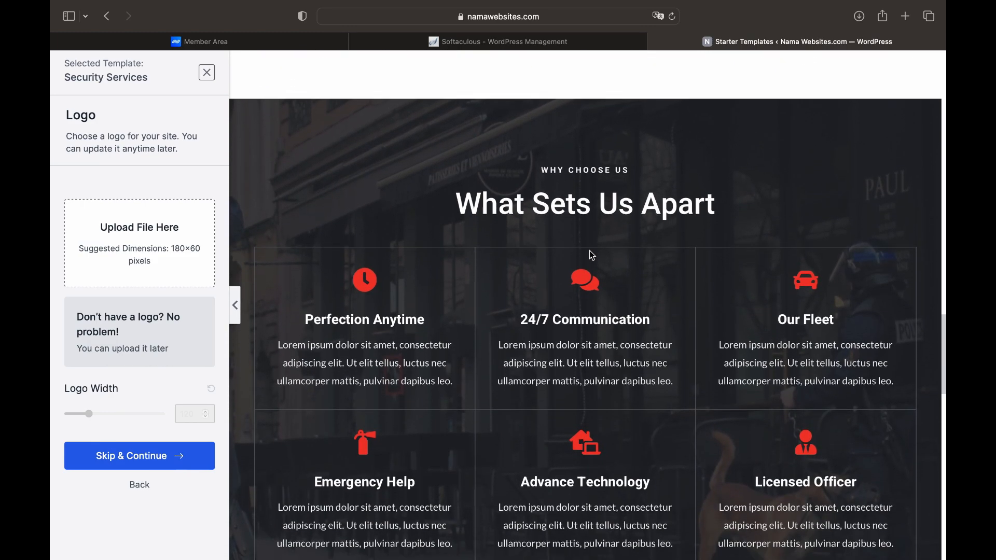
scroll(592, 255, down, 7)
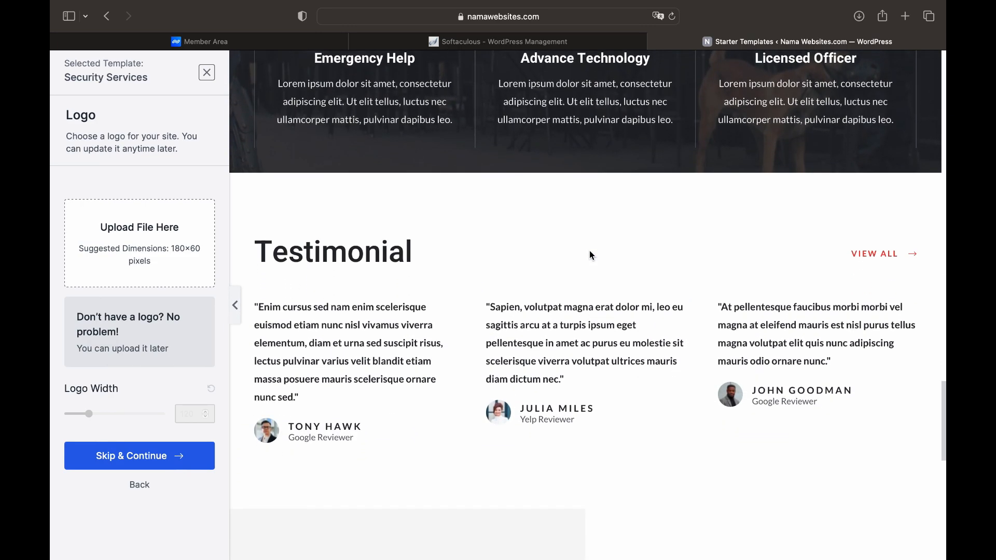
scroll(592, 255, down, 6)
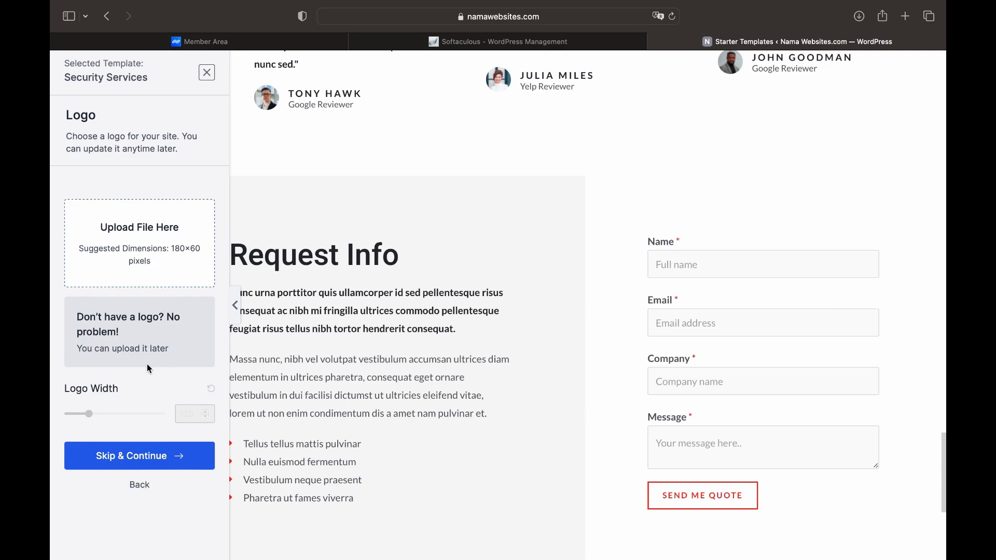
Skip the logo step without uploading a logo
click(148, 459)
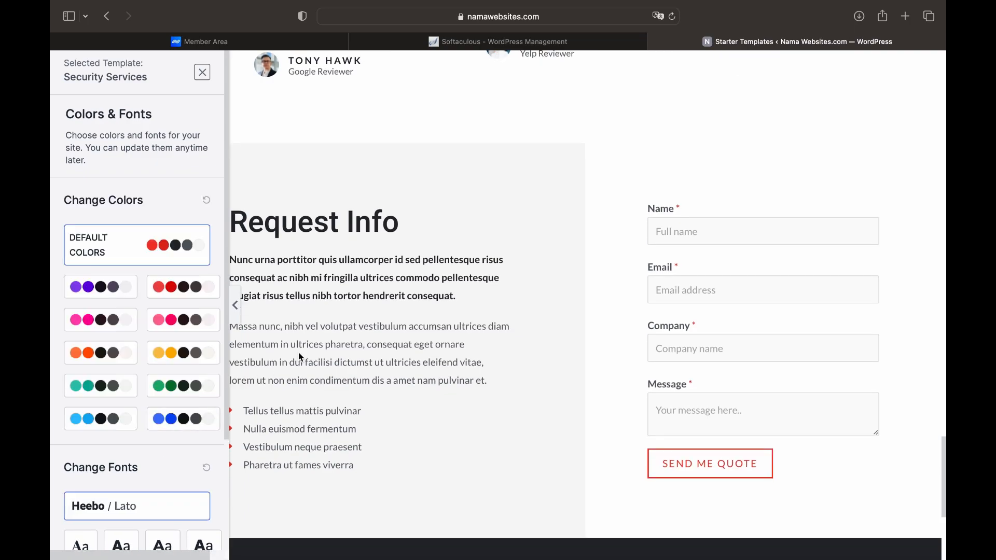
scroll(298, 353, up, 4)
scroll(298, 353, up, 6)
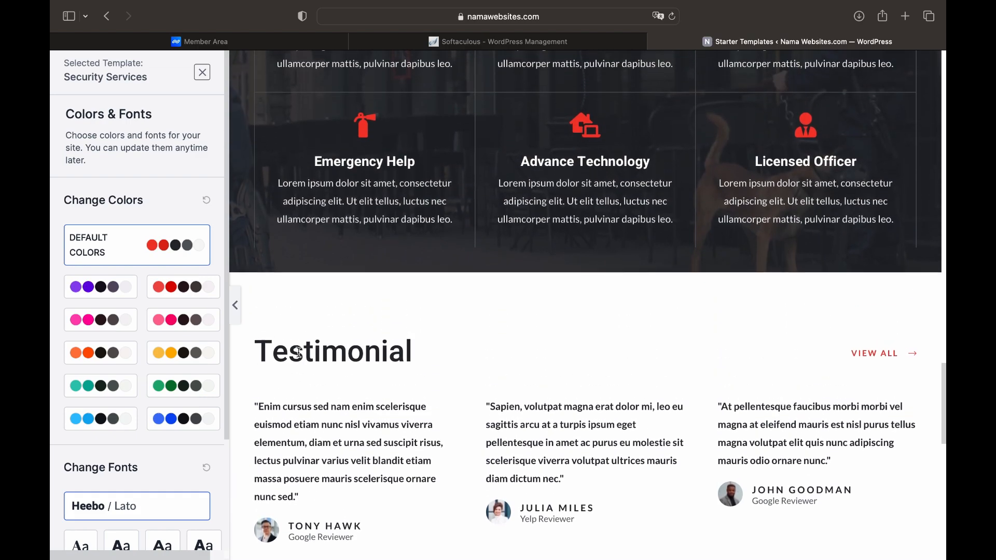
scroll(300, 355, up, 2)
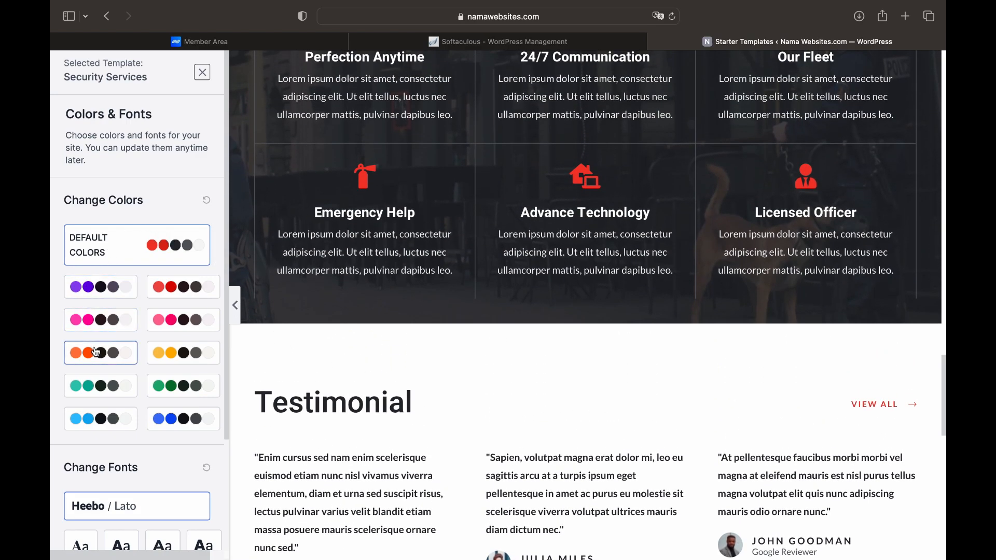
Preview the blue and pink palettes, then revert to the default red colours
click(172, 421)
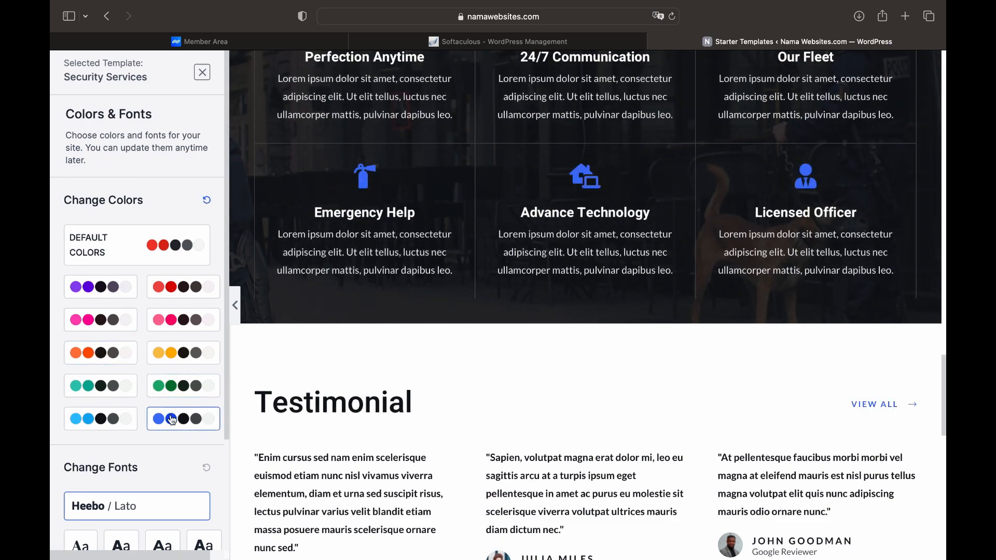
click(177, 325)
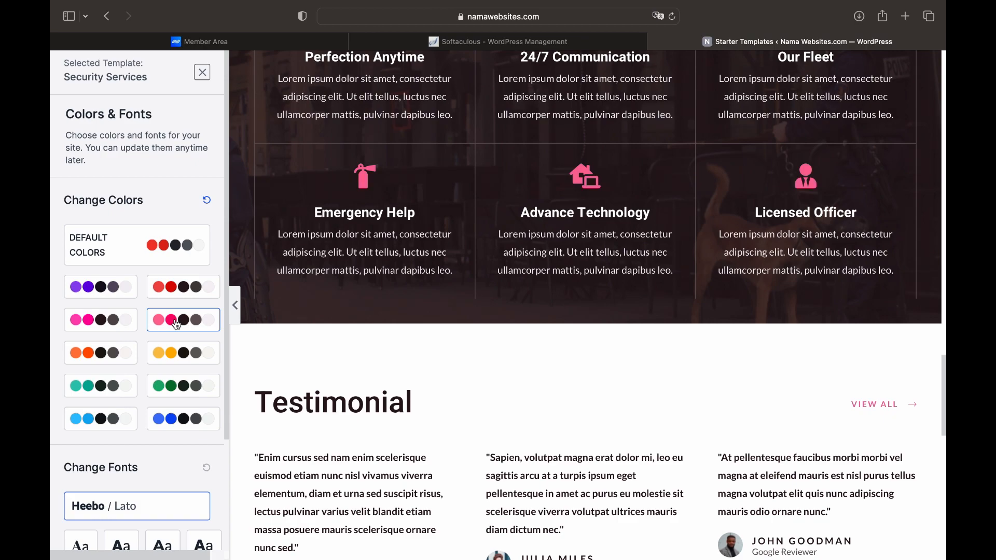
click(110, 323)
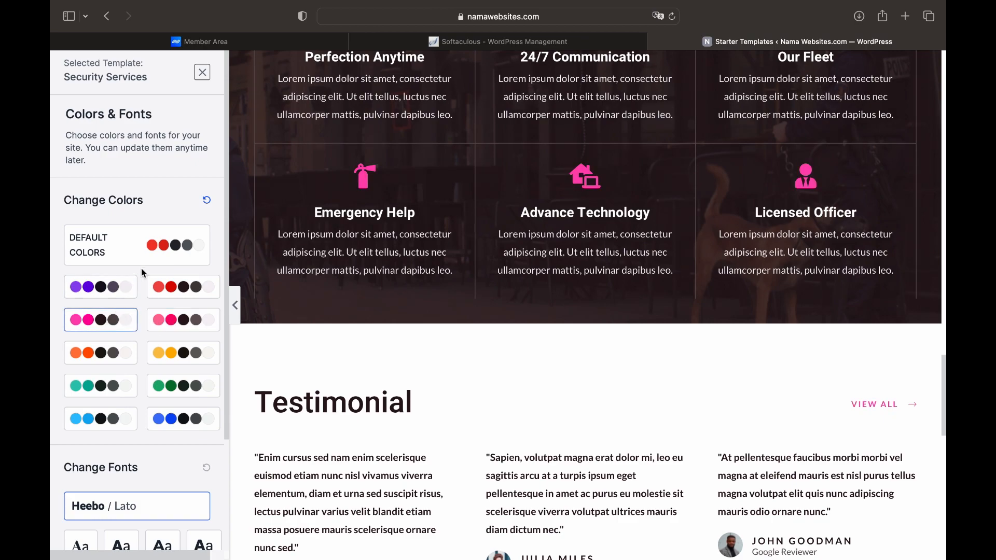
click(166, 254)
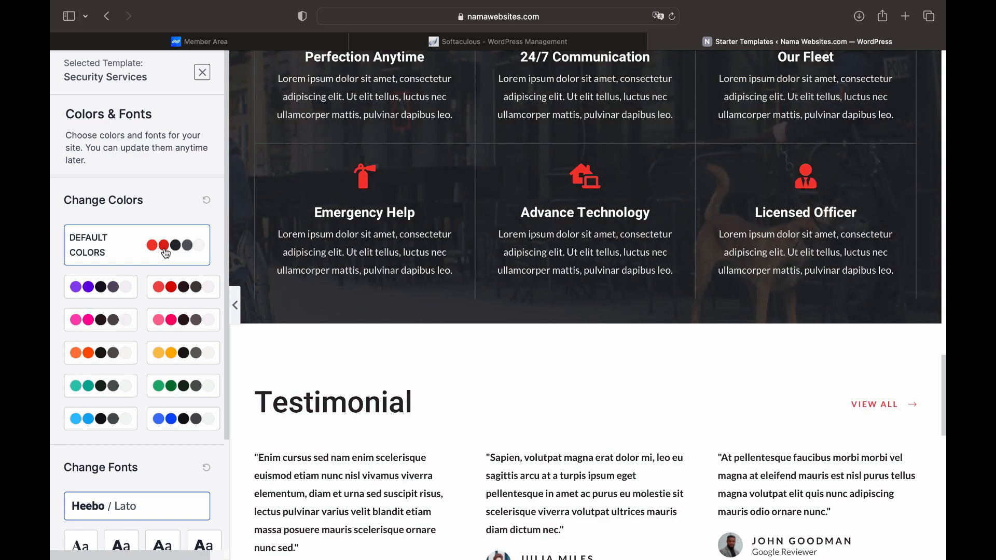
scroll(166, 253, down, 5)
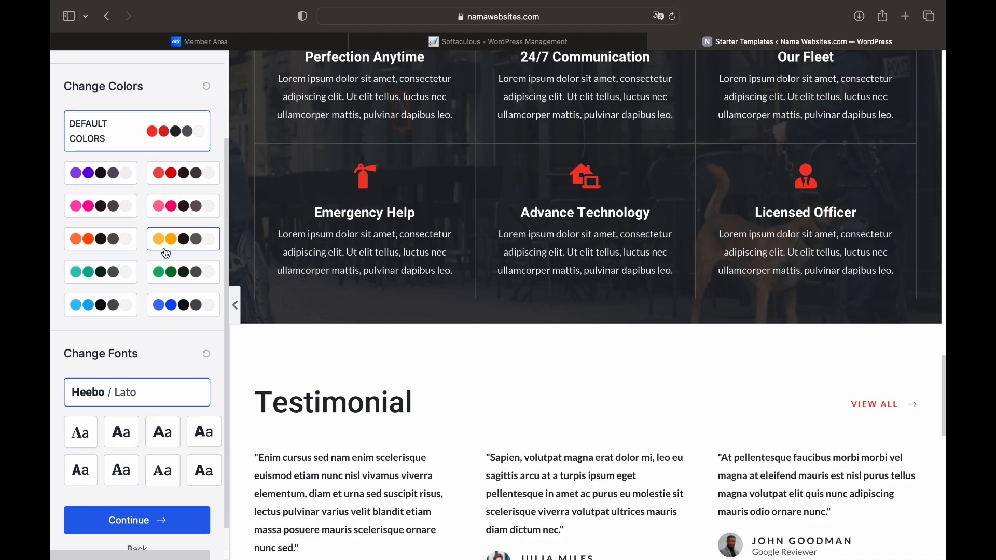
scroll(167, 254, down, 1)
scroll(166, 254, down, 1)
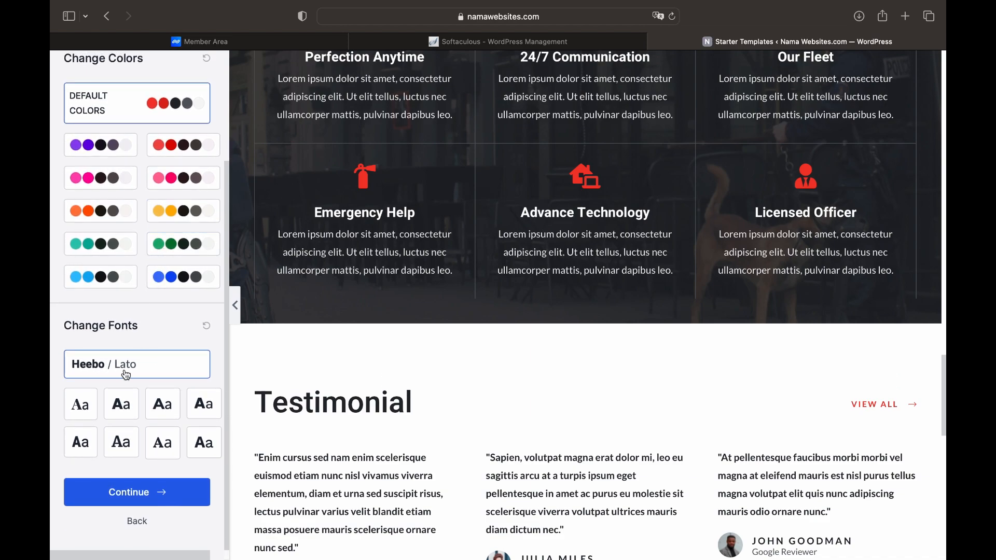
Compare Playfair Display and Roboto pairings, choose Montserrat / Lato, and continue
click(86, 417)
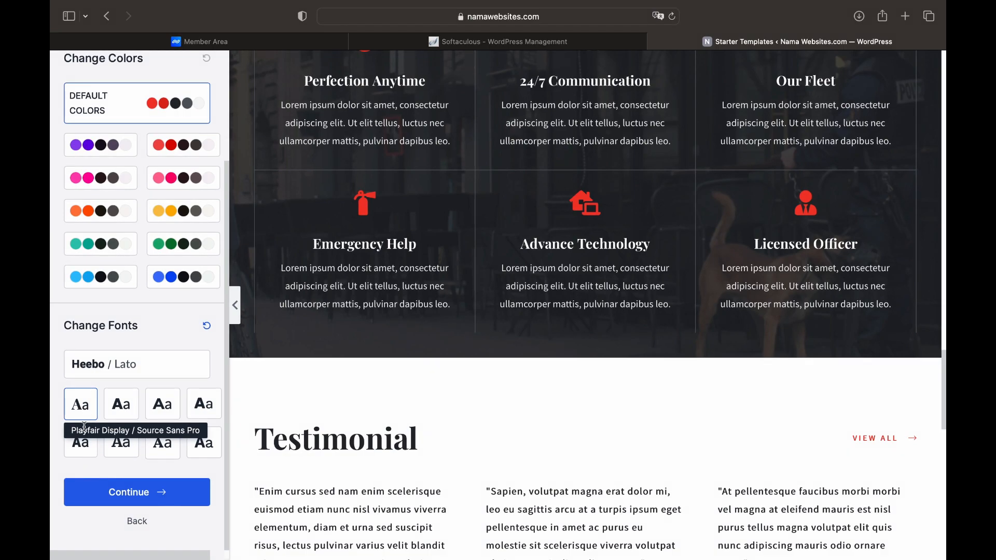
click(83, 445)
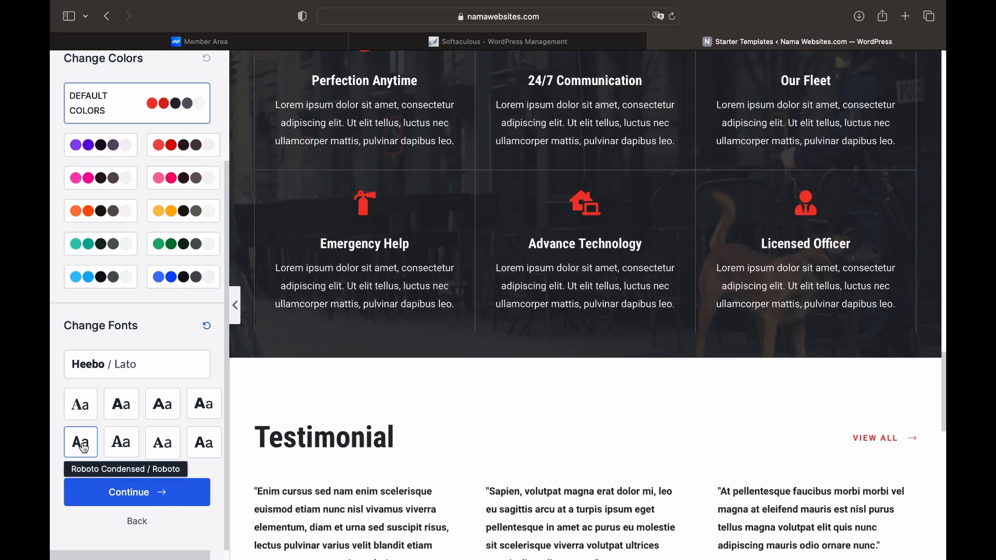
click(161, 410)
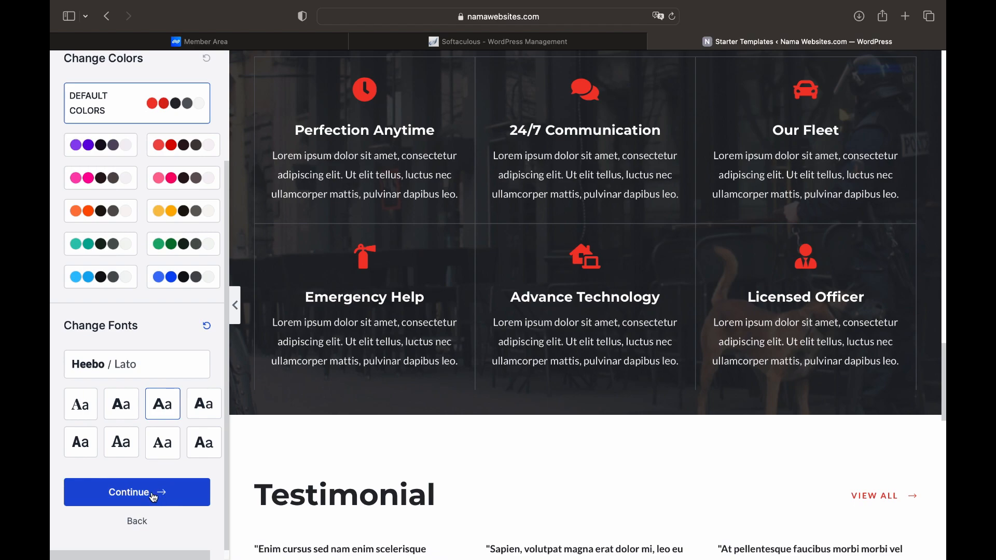
click(137, 493)
Enter the first name and work email, and set experience level to Intermediate
click(434, 256)
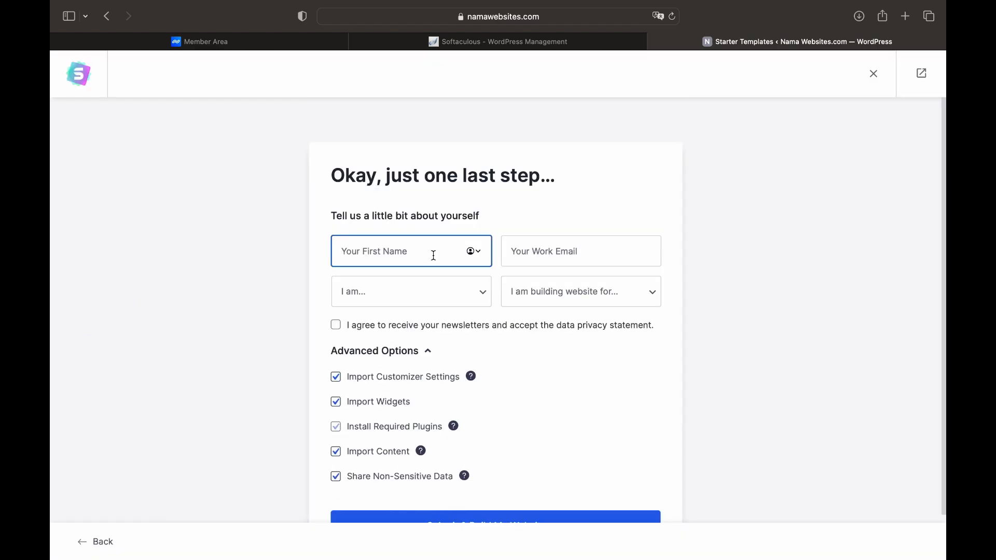
text(Gatot)
click(566, 255)
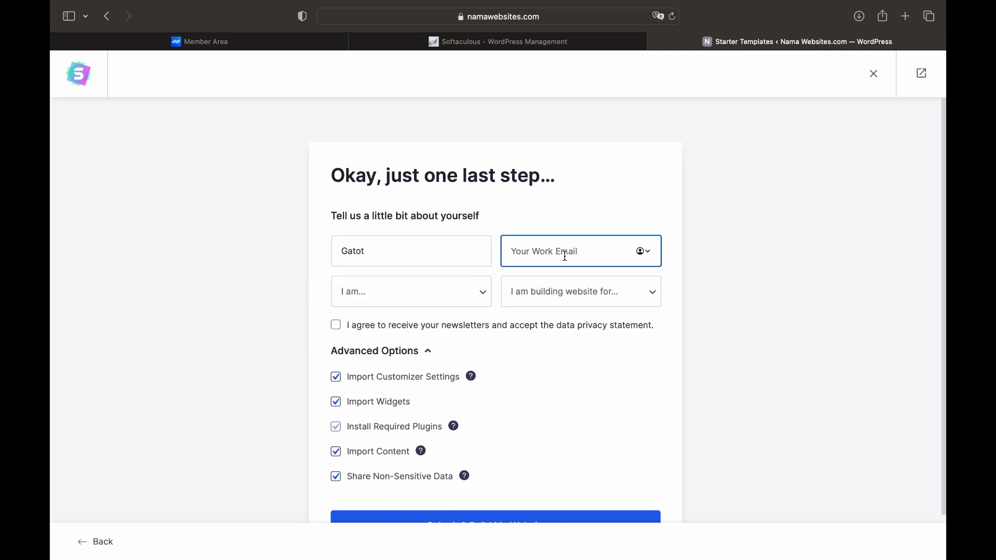
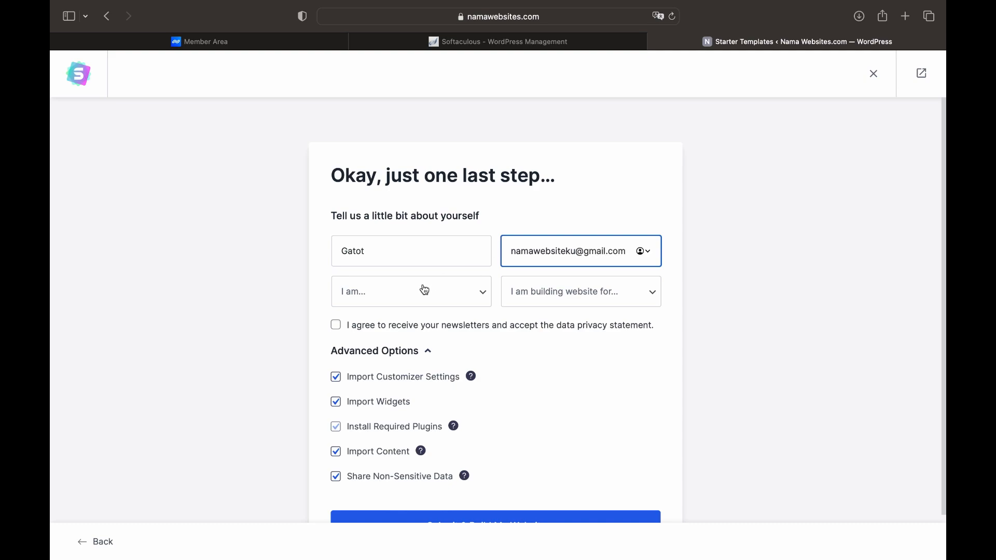
click(456, 295)
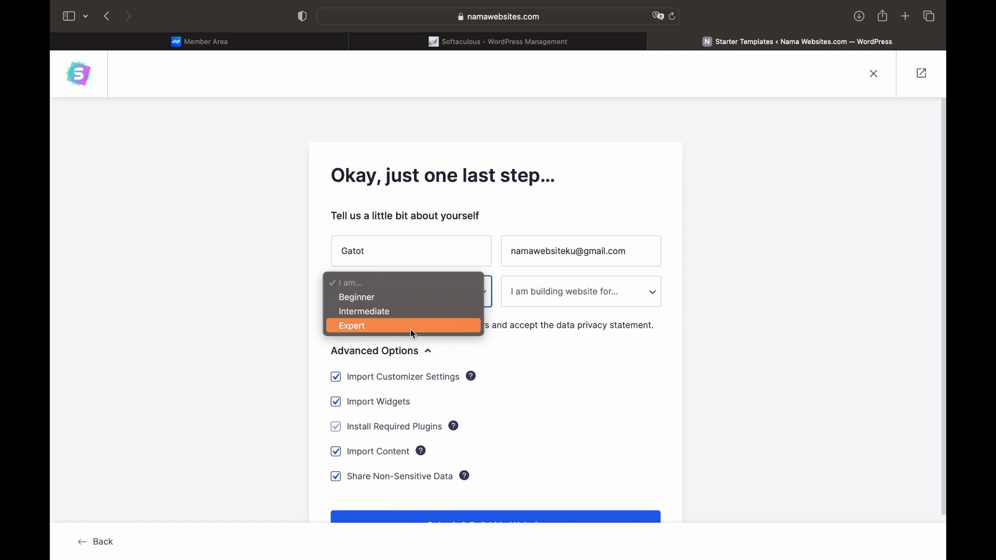
click(413, 312)
Choose Myself/My Company, accept the newsletter consent, and submit to build the website
click(628, 307)
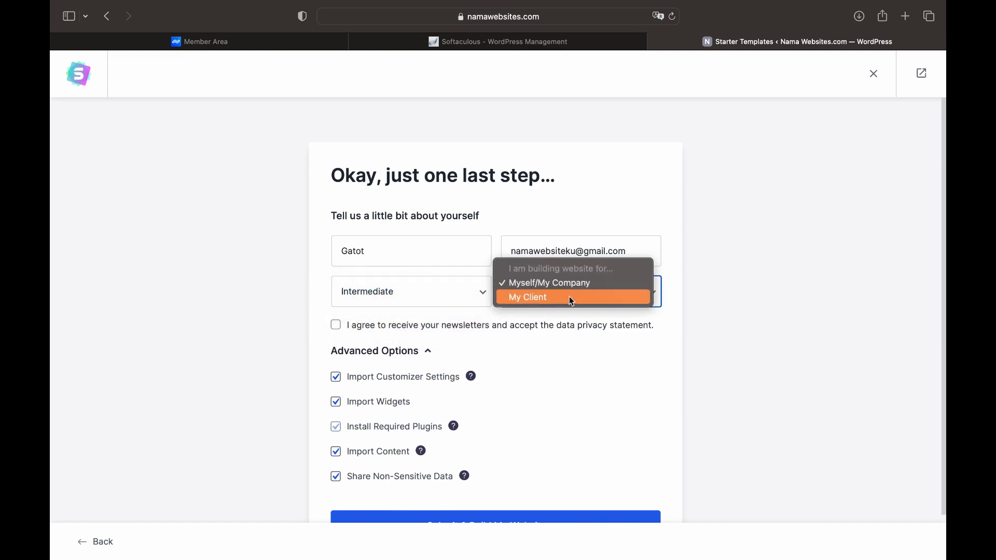
click(578, 288)
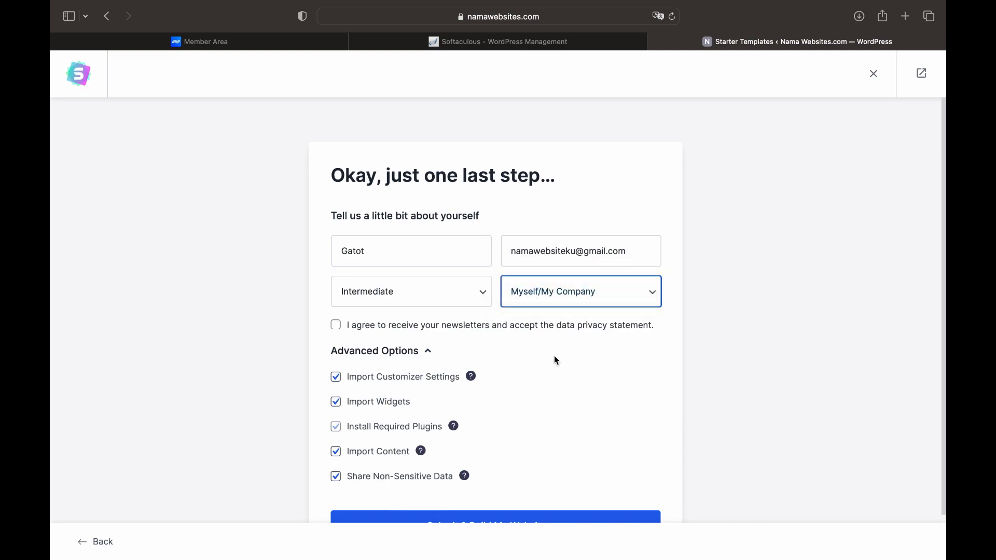
click(342, 332)
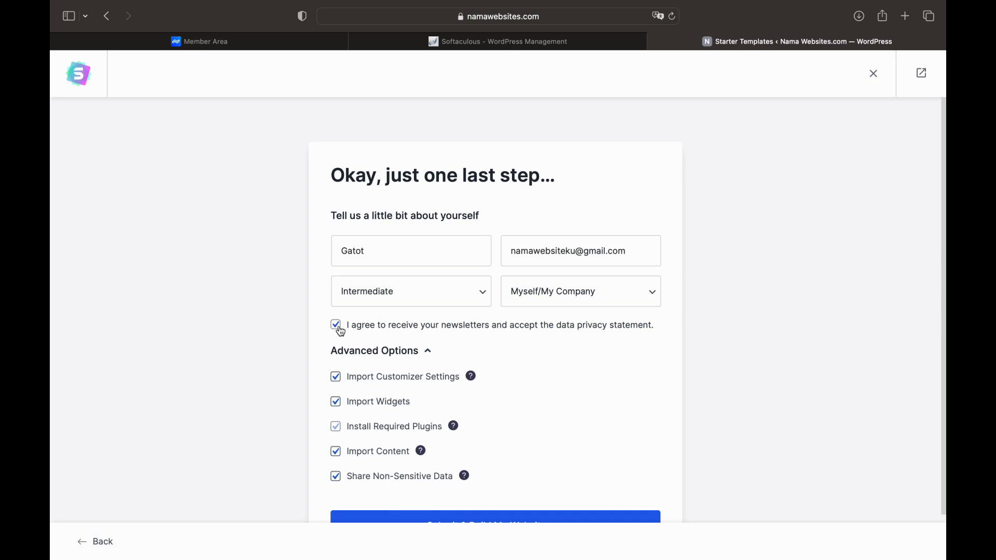
scroll(341, 333, down, 2)
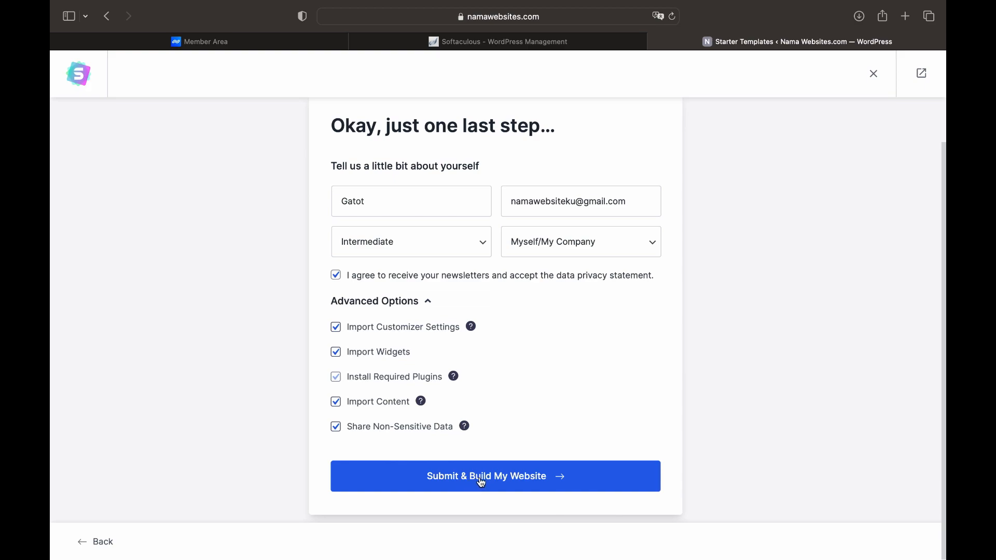
click(481, 479)
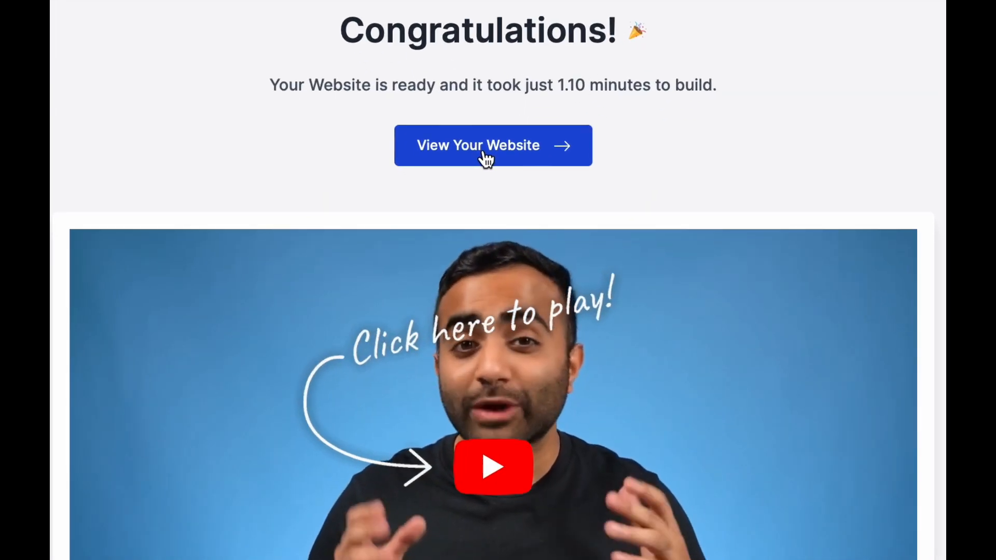
Once the build completes, view the newly built website
click(488, 180)
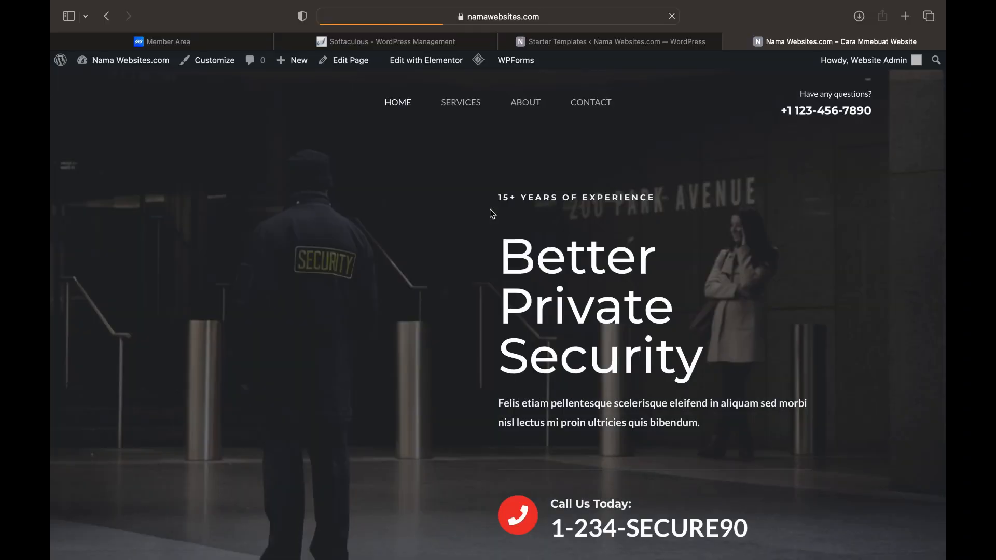
scroll(489, 210, down, 2)
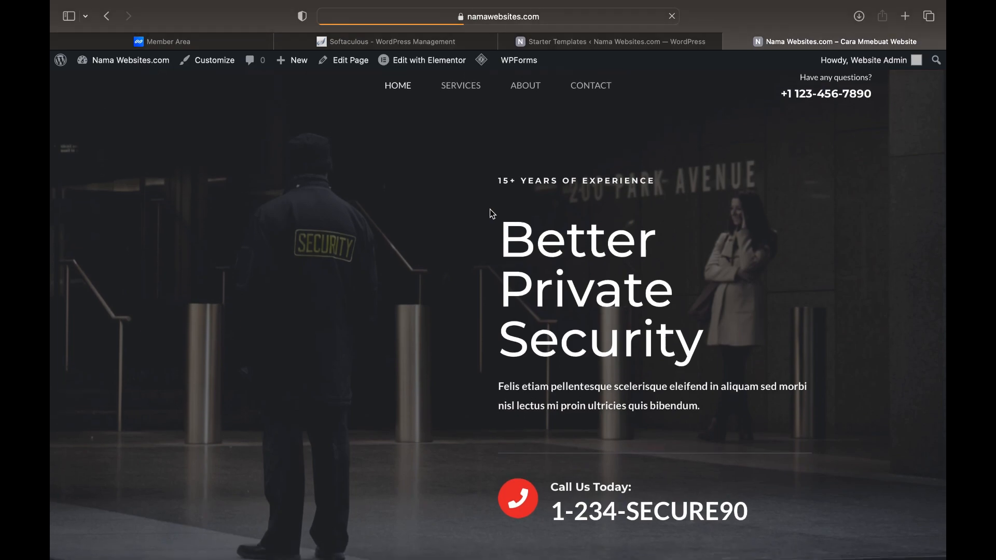
scroll(493, 214, down, 5)
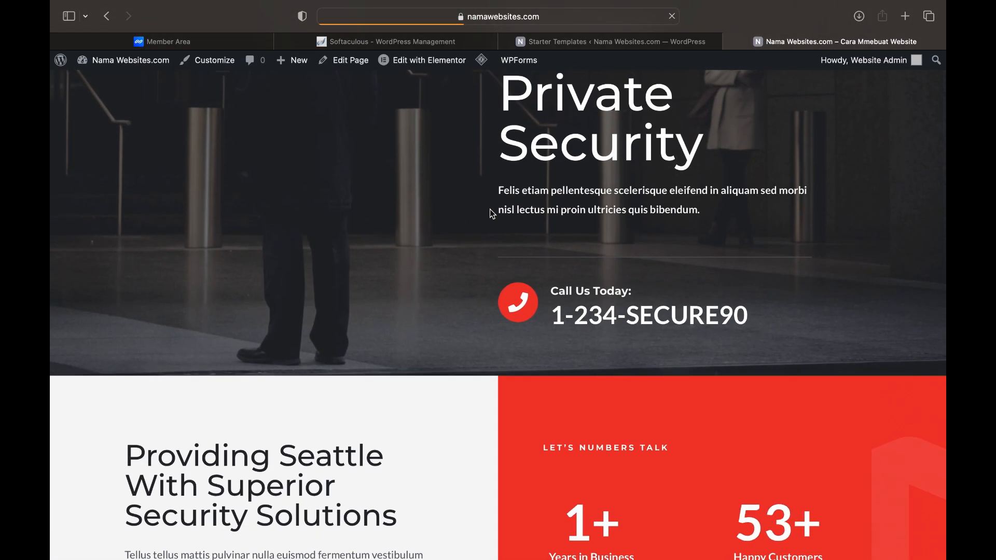
scroll(493, 214, down, 5)
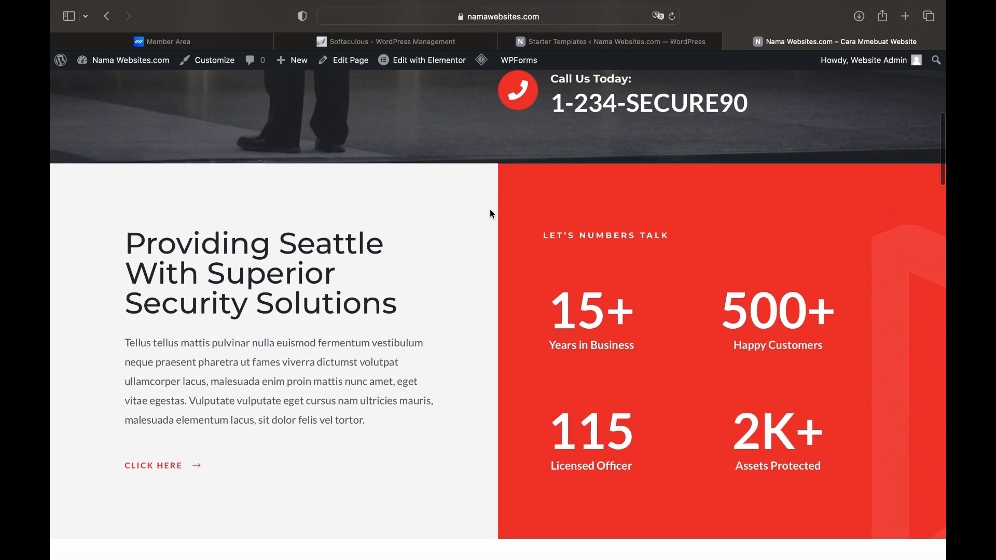
scroll(492, 213, down, 7)
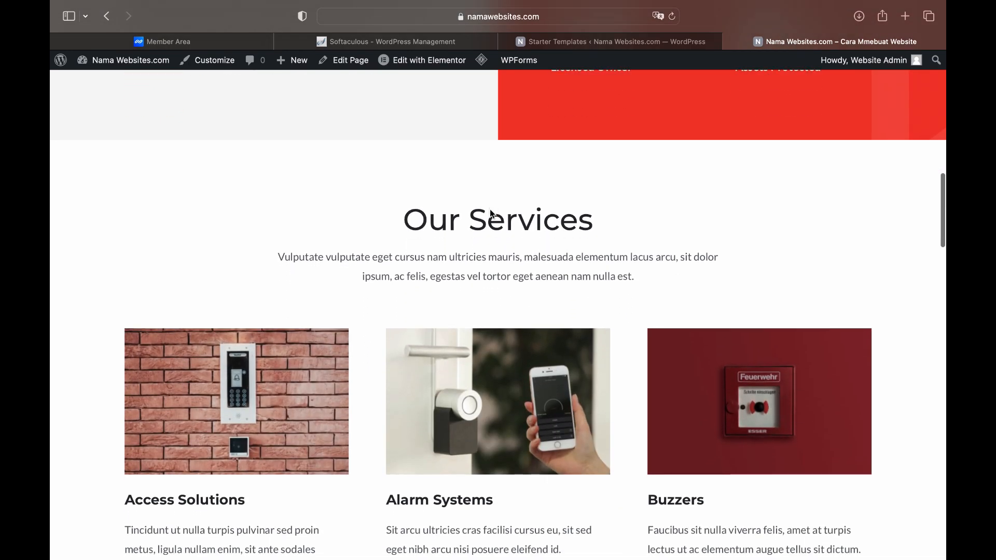
scroll(492, 214, down, 8)
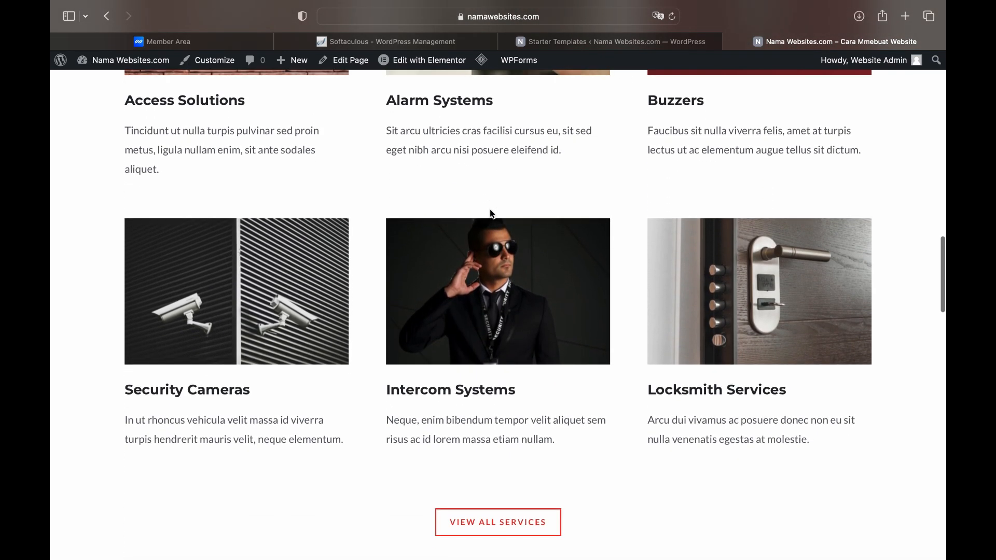
scroll(492, 214, down, 8)
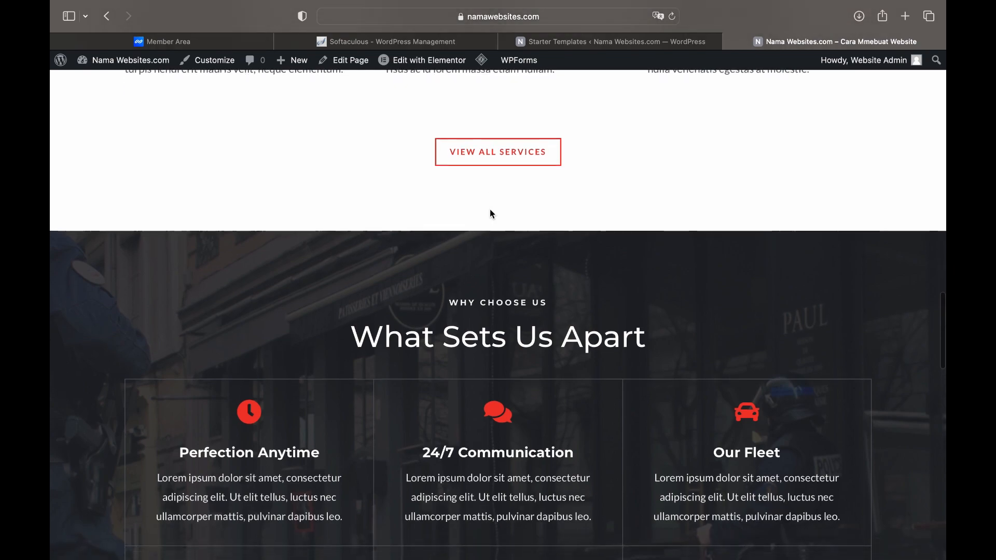
scroll(492, 213, down, 8)
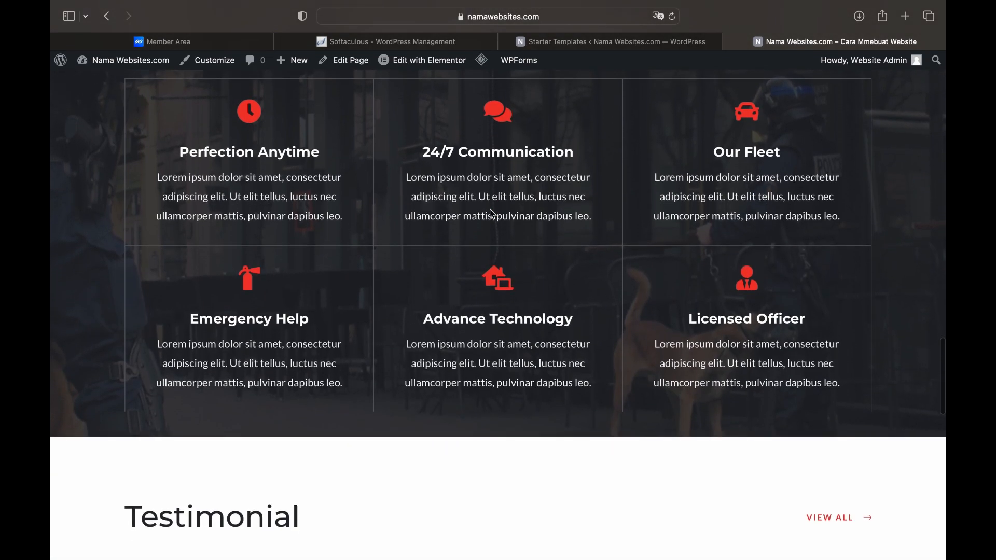
scroll(492, 214, down, 5)
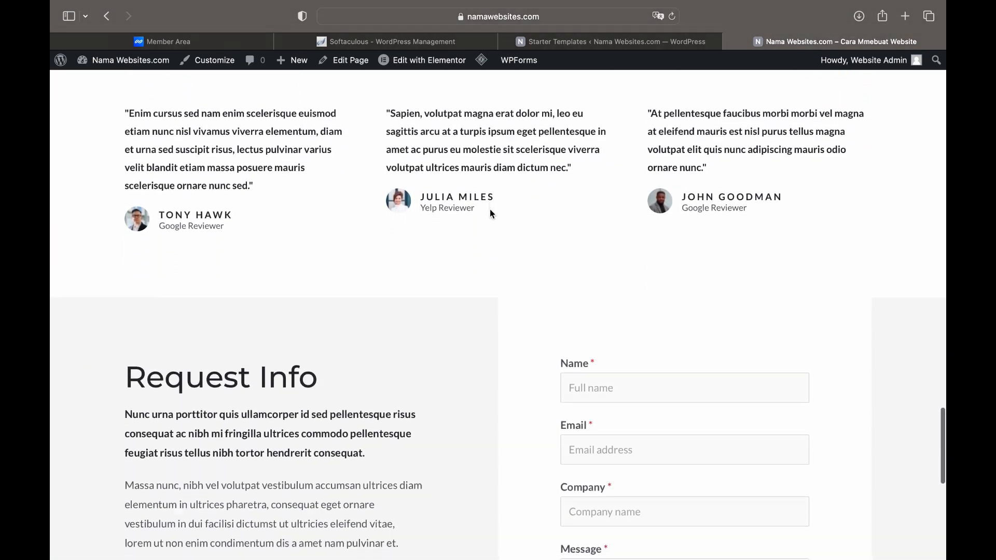
scroll(492, 214, down, 5)
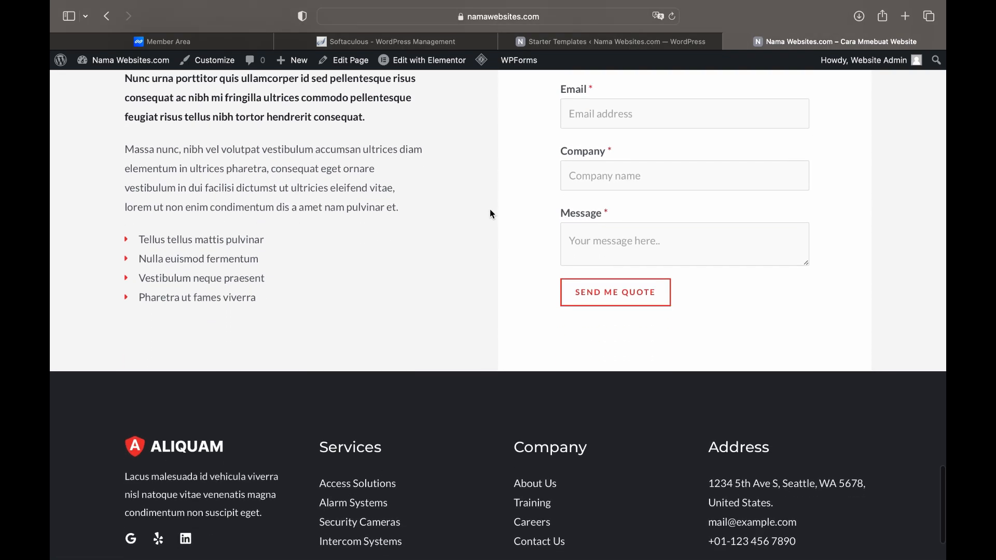
scroll(493, 214, down, 1)
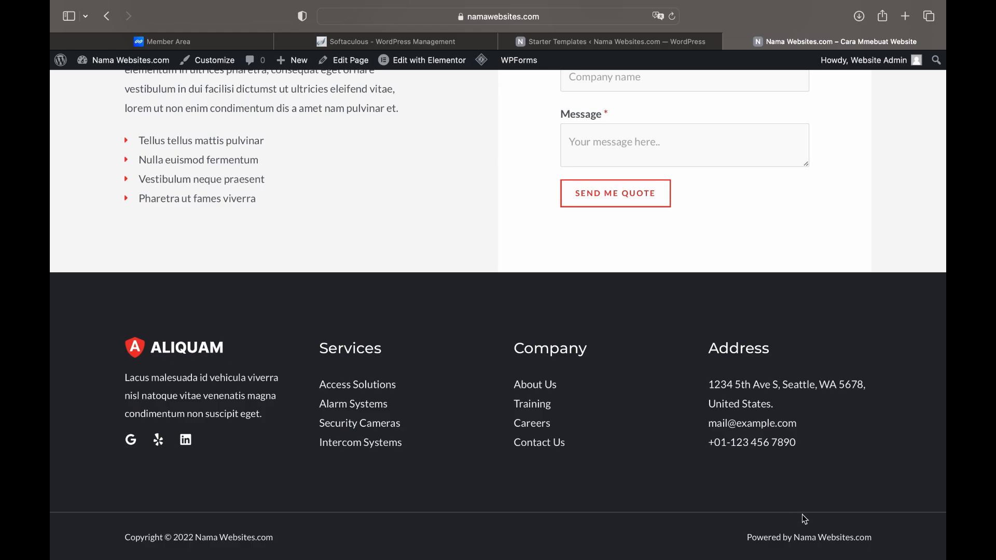
scroll(796, 517, up, 12)
scroll(796, 516, up, 6)
scroll(799, 521, up, 15)
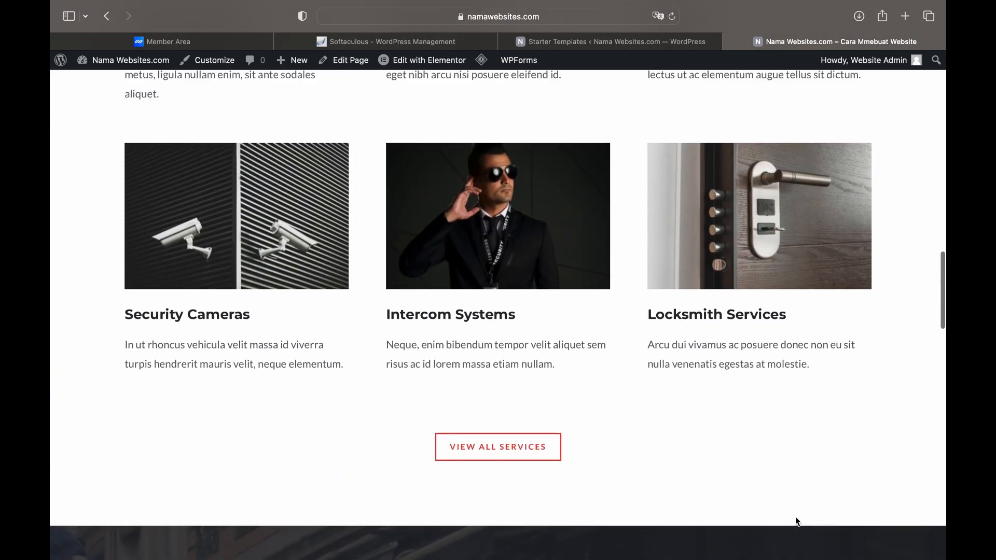
scroll(797, 522, up, 5)
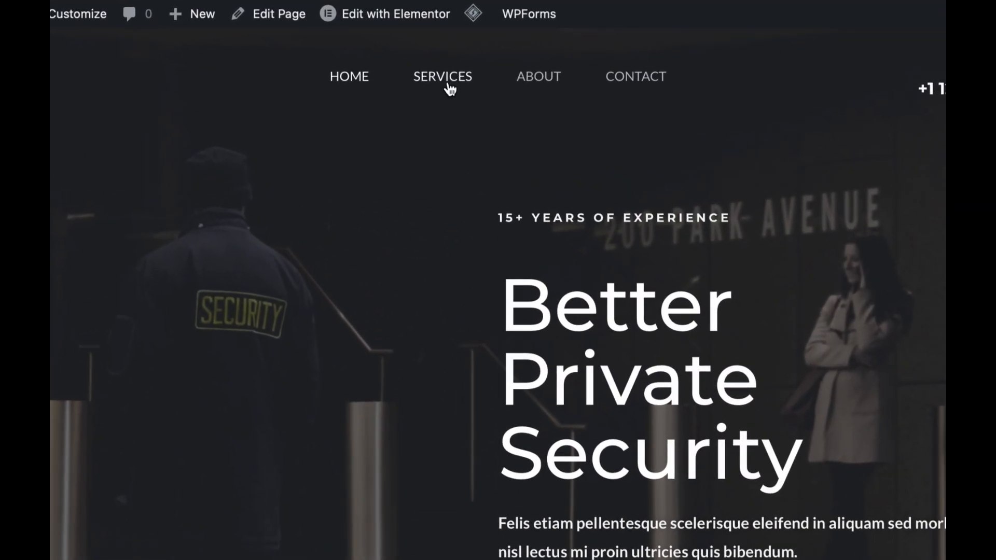
Open the Services page and scroll through its content
click(450, 88)
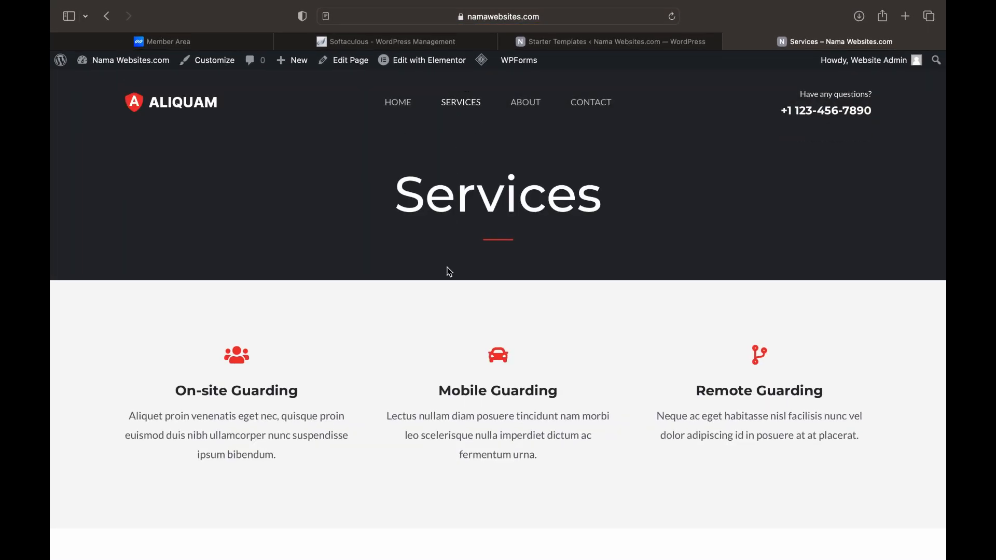
scroll(449, 271, down, 10)
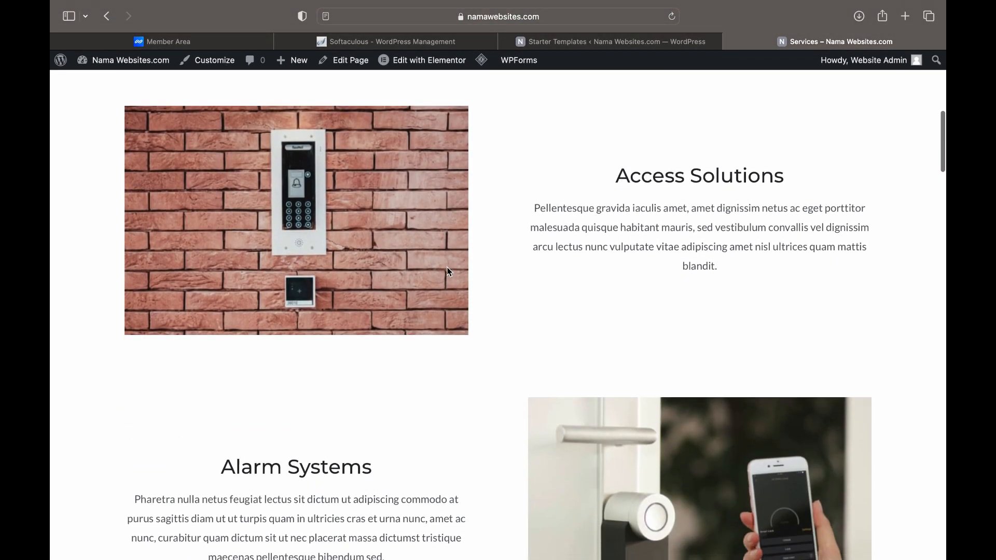
scroll(449, 272, down, 10)
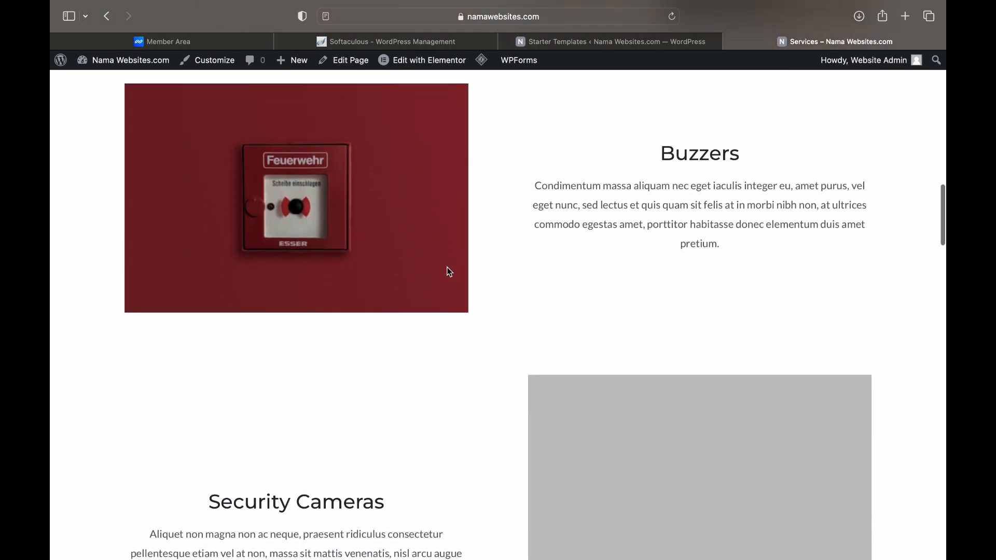
scroll(450, 272, down, 10)
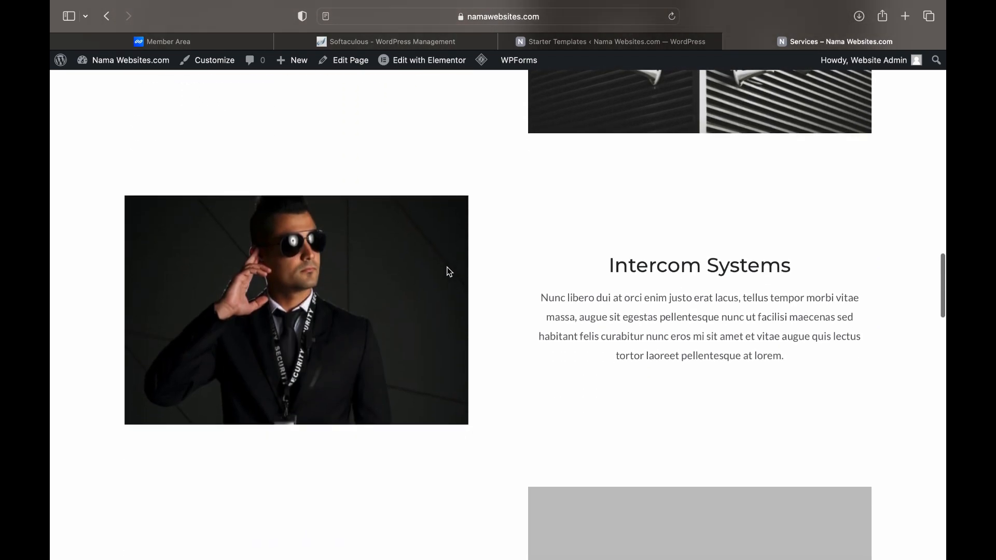
scroll(450, 272, down, 10)
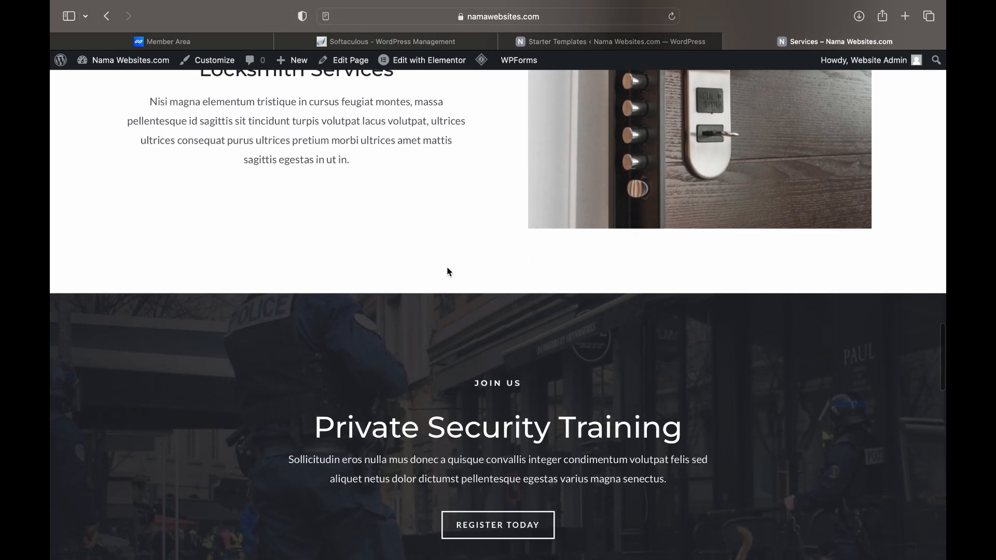
scroll(450, 272, up, 20)
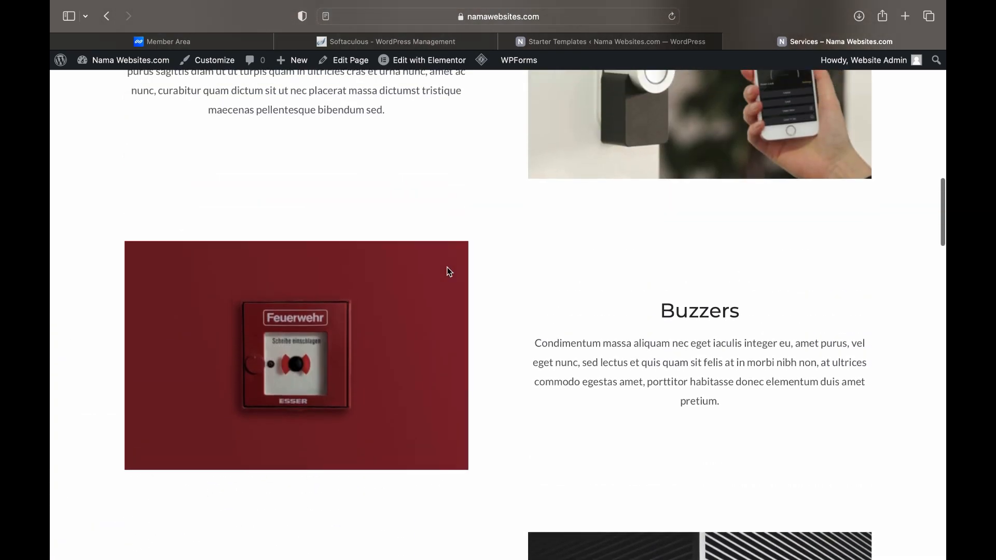
scroll(449, 271, up, 20)
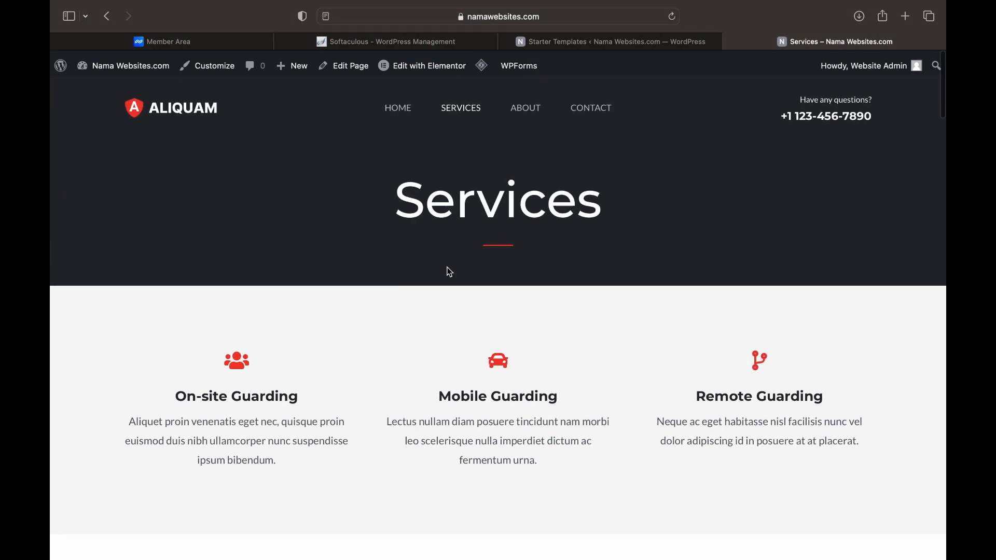
Open the About page and scroll through its statistics
click(529, 108)
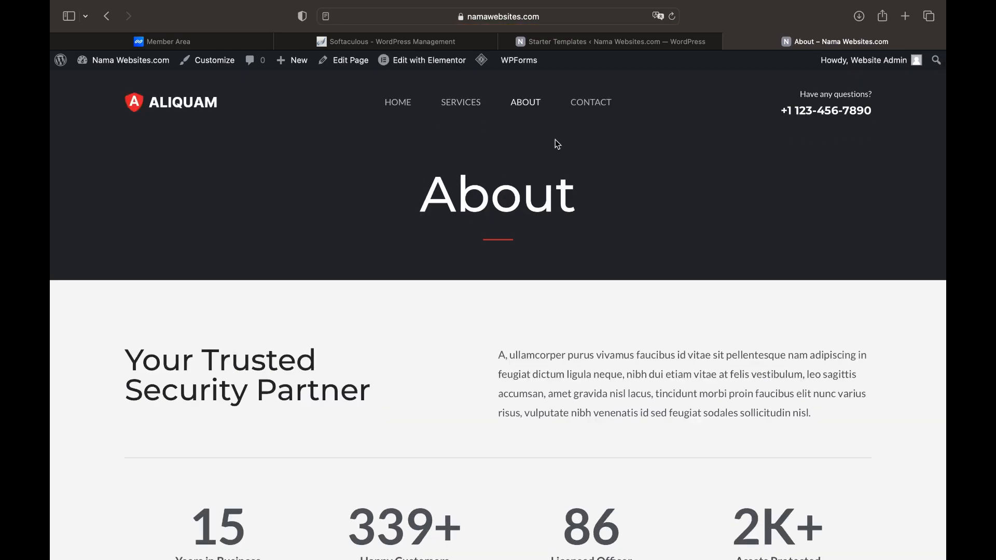
scroll(555, 206, down, 10)
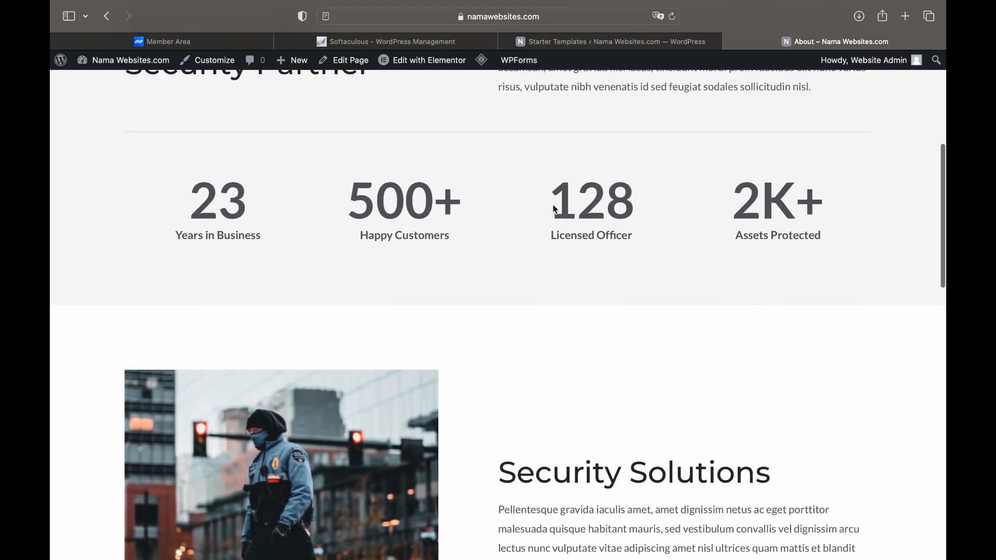
scroll(554, 210, down, 14)
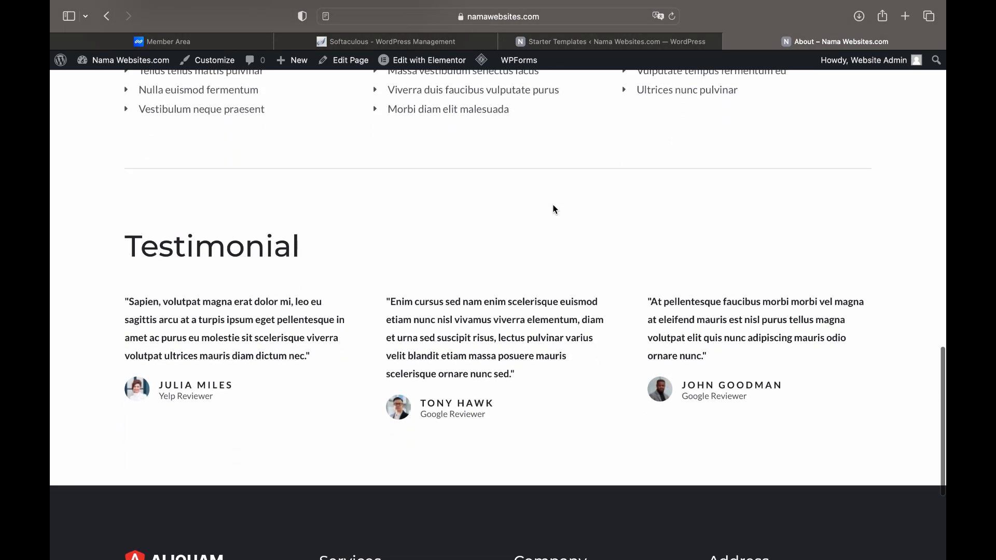
scroll(554, 209, down, 2)
scroll(554, 209, up, 20)
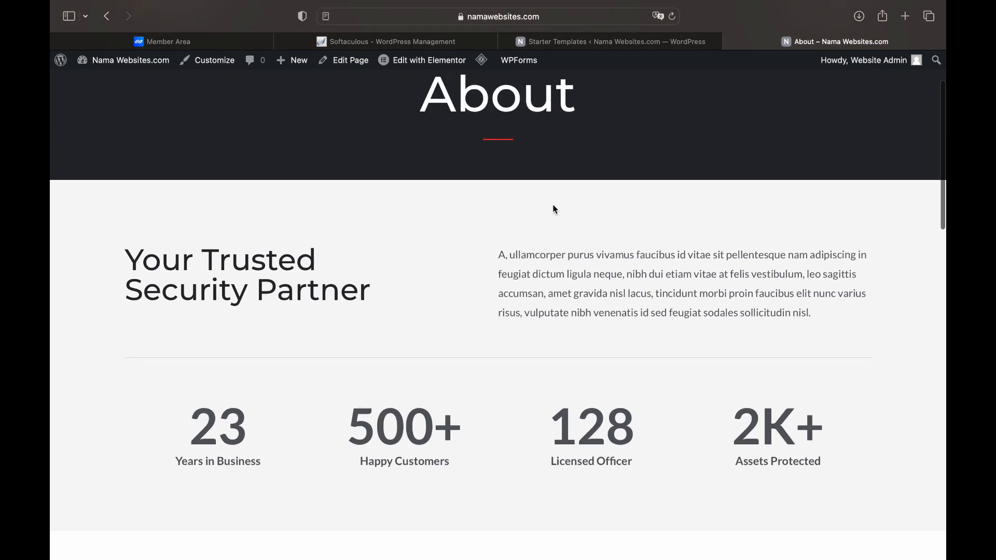
scroll(556, 209, up, 3)
Look over the Contact page's quote form, then return to the home page
click(594, 102)
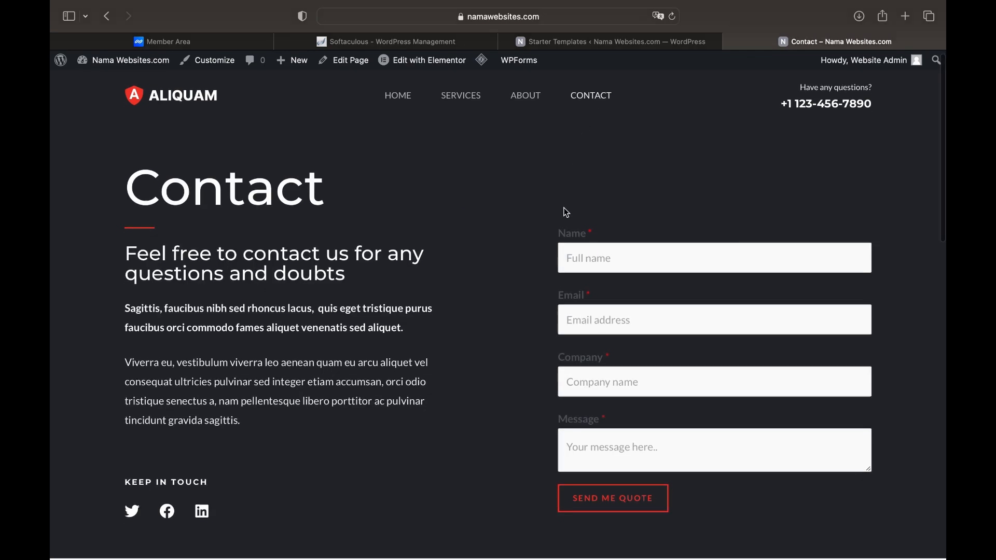
scroll(567, 212, down, 8)
scroll(567, 213, down, 5)
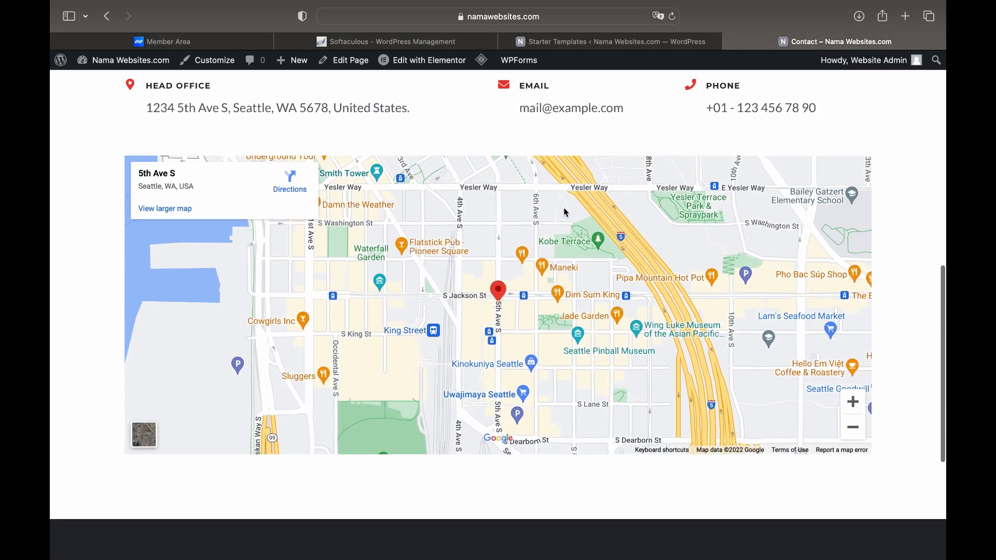
scroll(565, 208, up, 13)
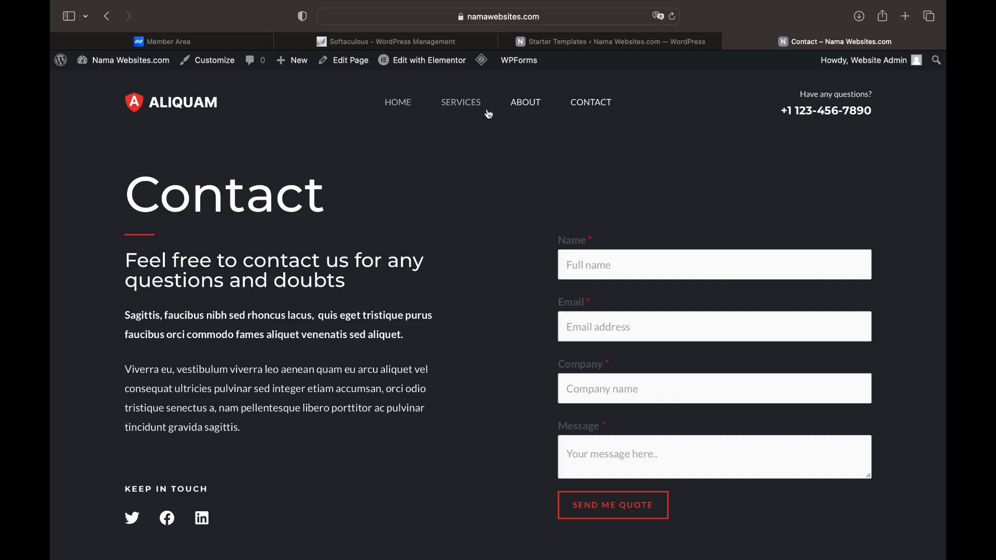
click(399, 103)
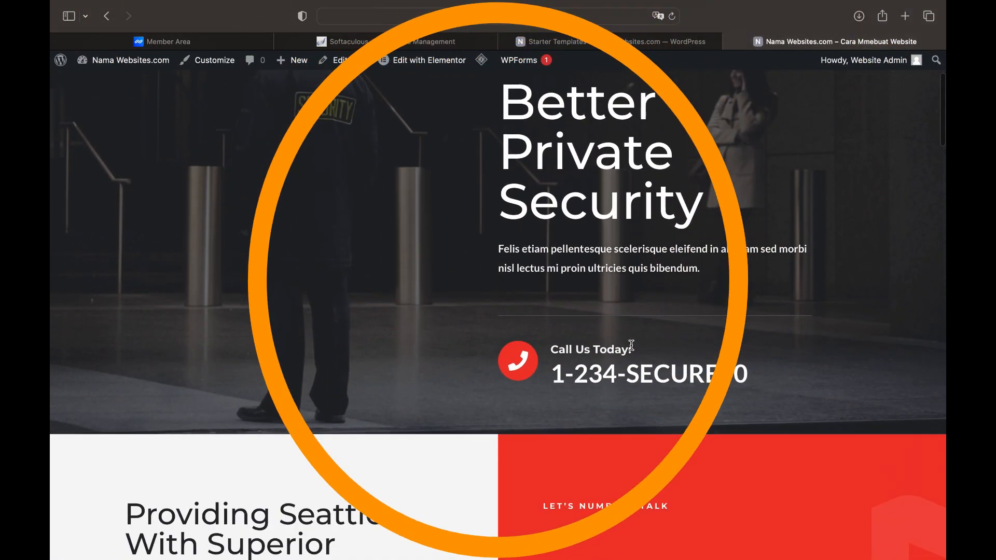
Browse the live home page, then launch Elementor and select the Better Private Security heading
scroll(632, 345, down, 2)
scroll(632, 345, down, 3)
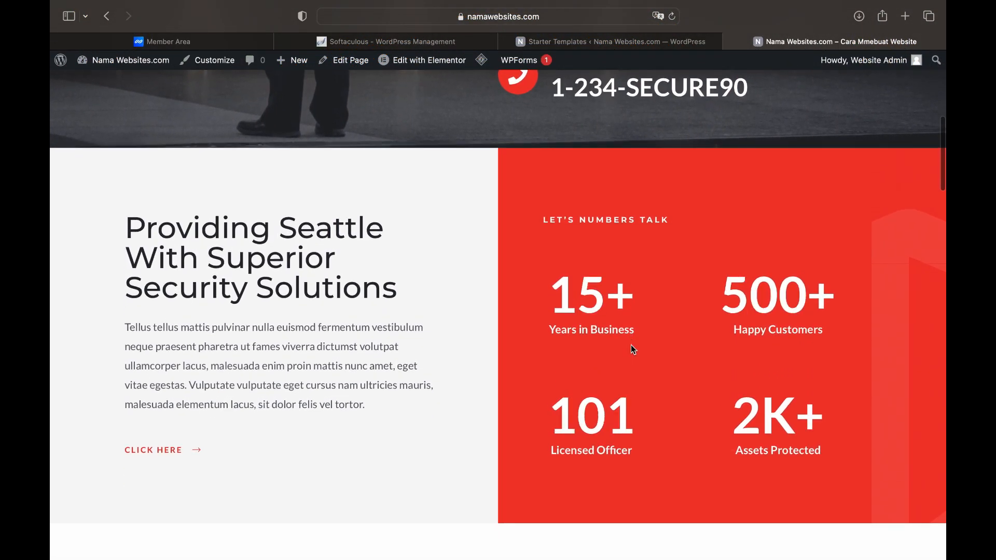
scroll(630, 345, up, 6)
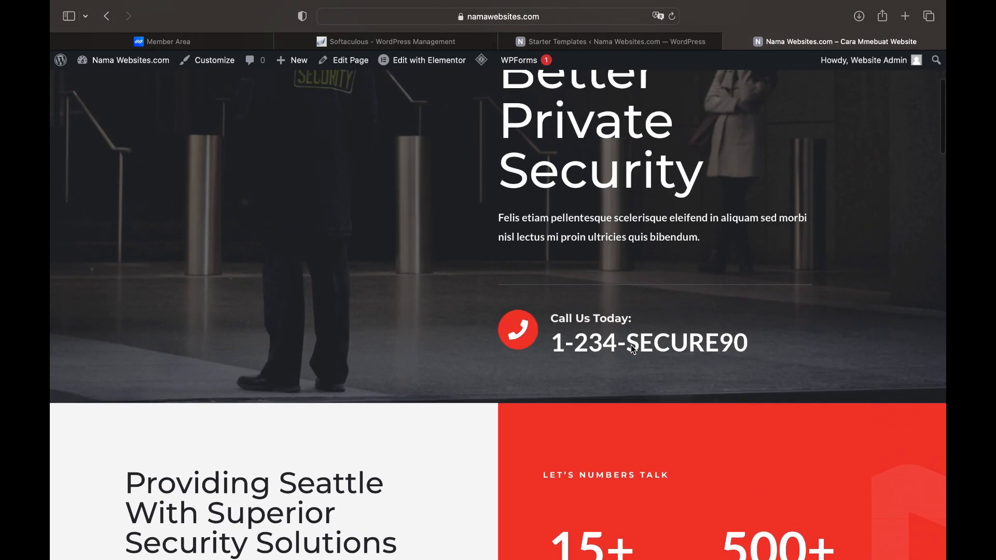
scroll(631, 345, up, 1)
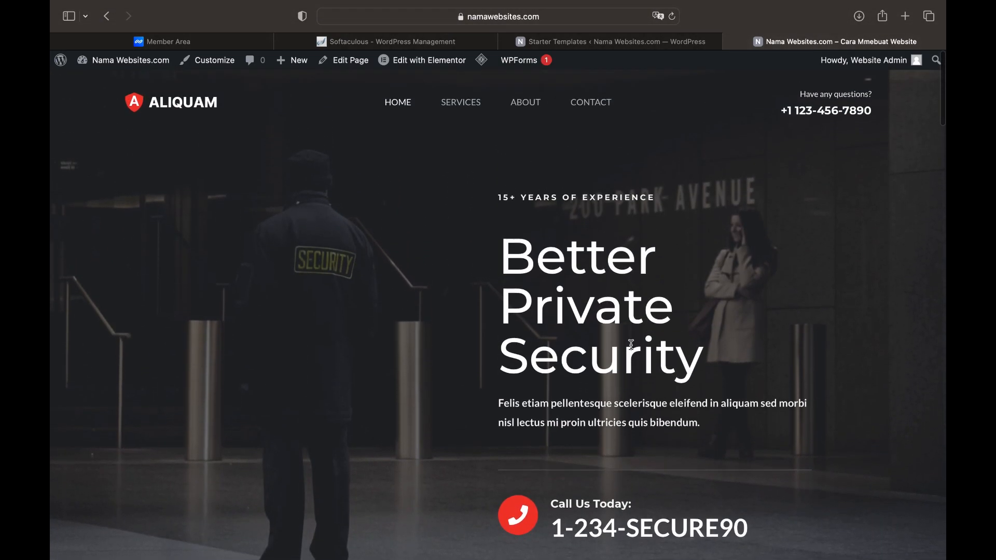
mouse_move(423, 62)
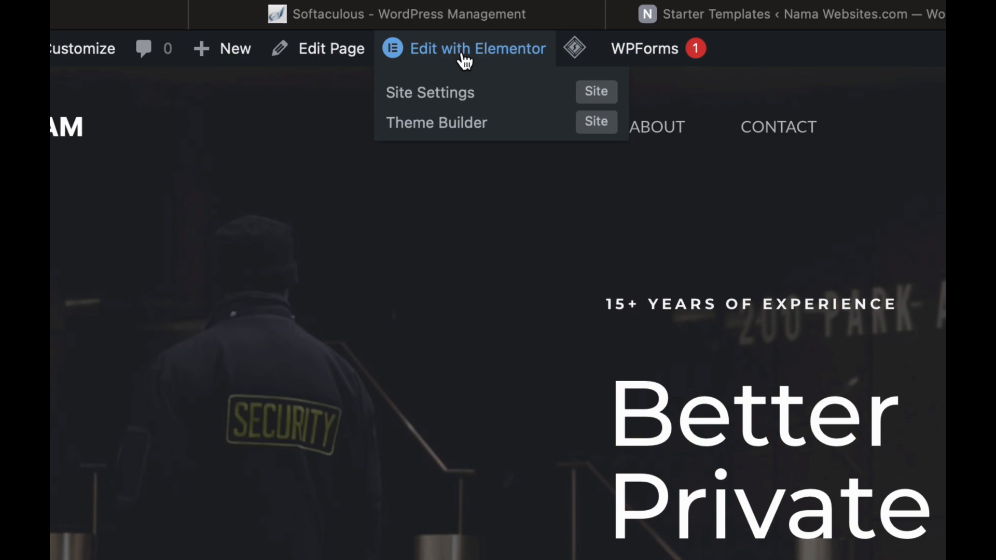
click(462, 54)
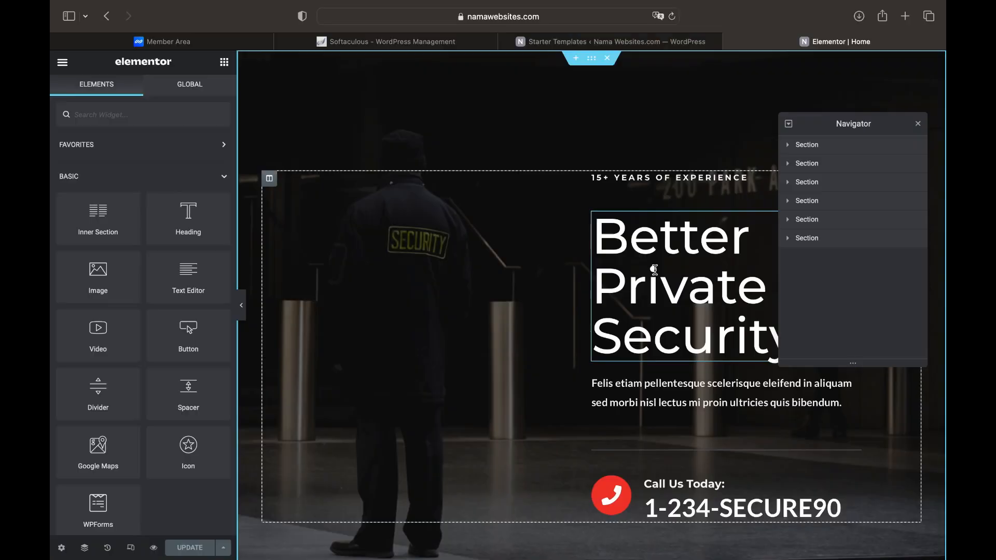
click(654, 270)
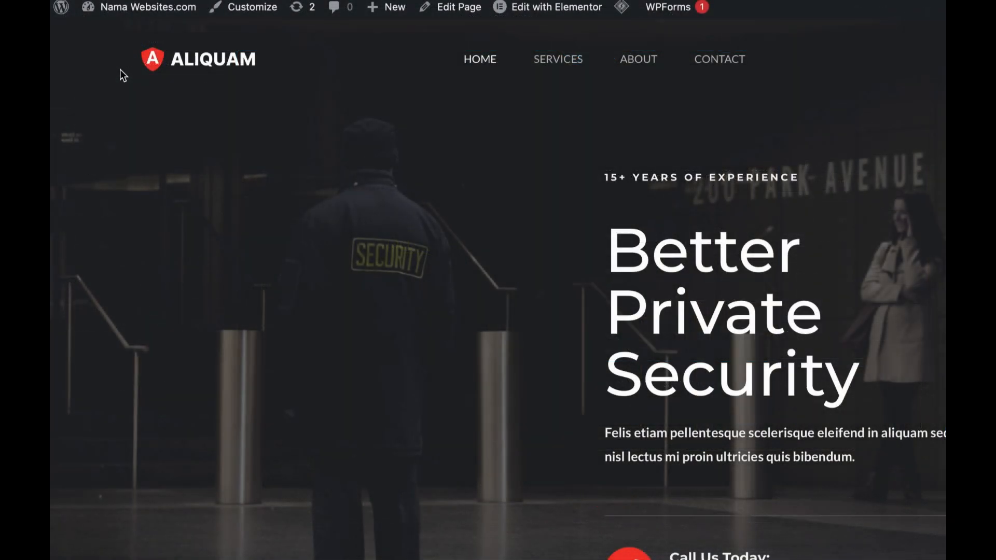
From the Dashboard's All Pages list, open the Home page in Elementor
mouse_move(133, 11)
click(124, 36)
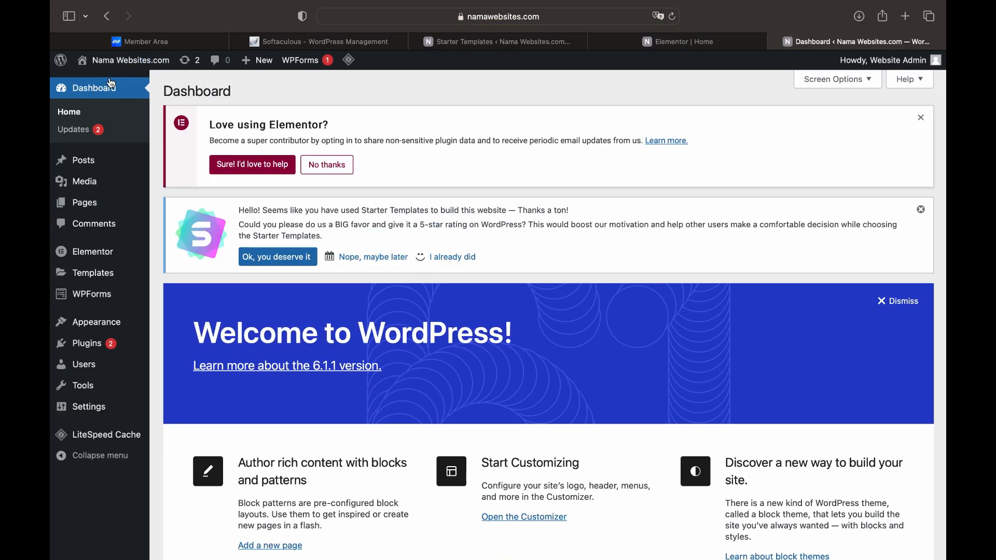
click(94, 202)
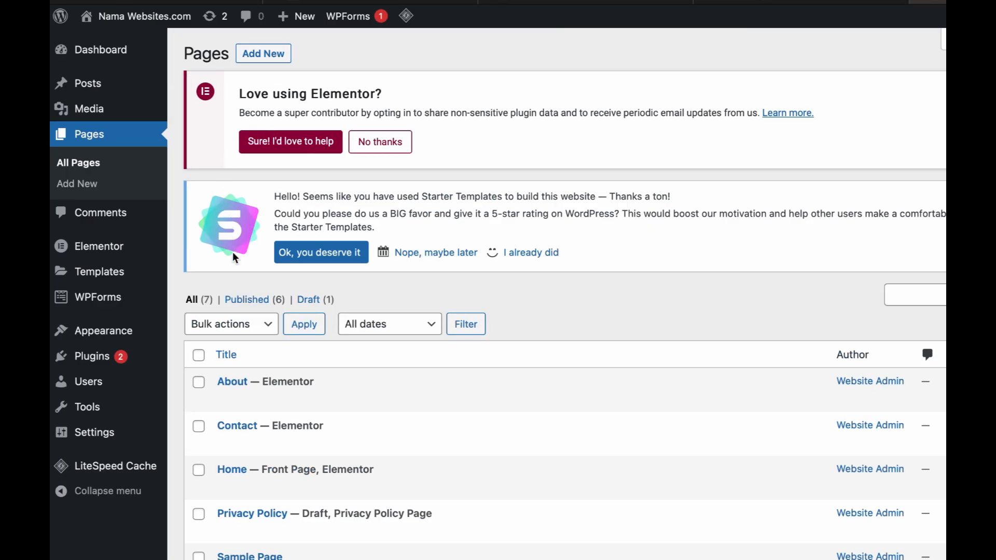
scroll(236, 307, down, 2)
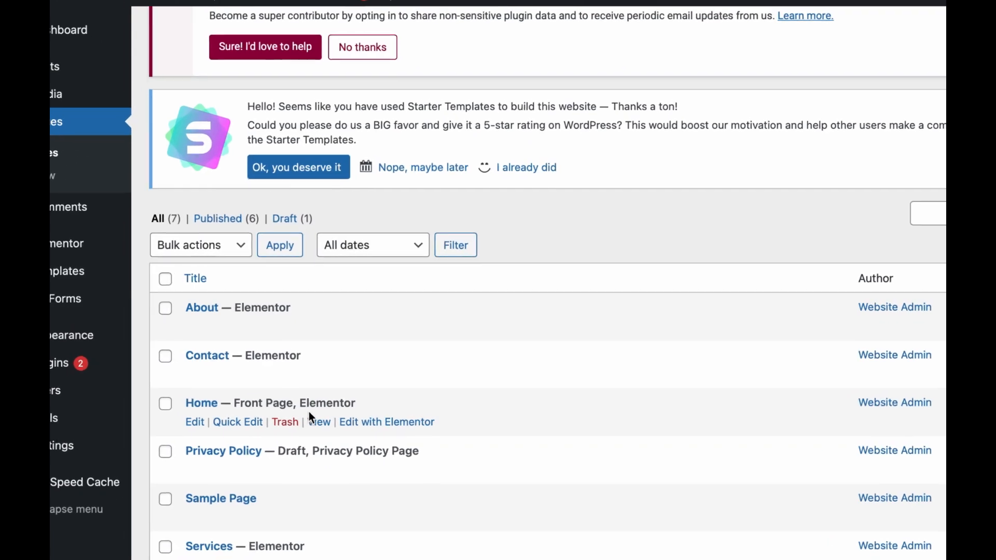
click(320, 457)
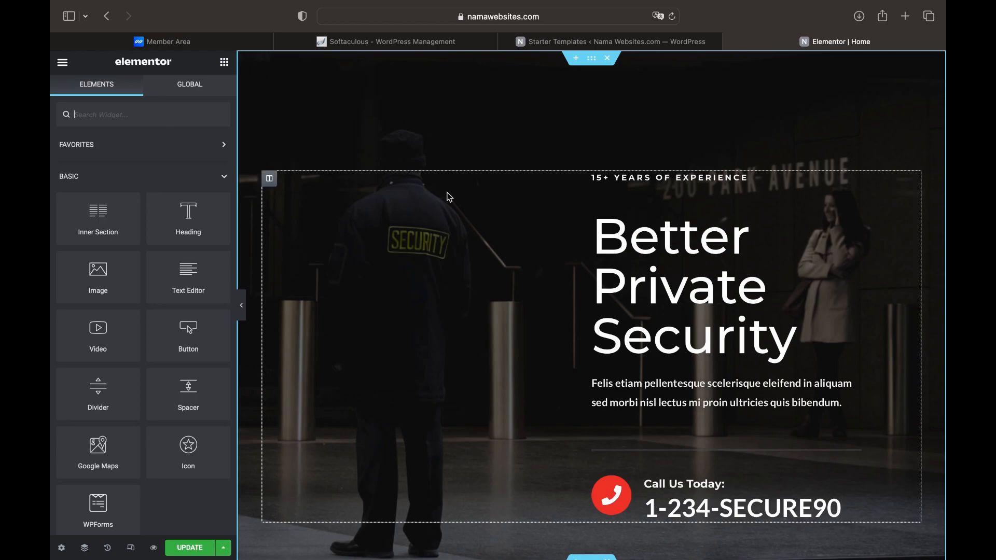
Open the Navigator and select the hero, second and third sections in turn
right_click(557, 242)
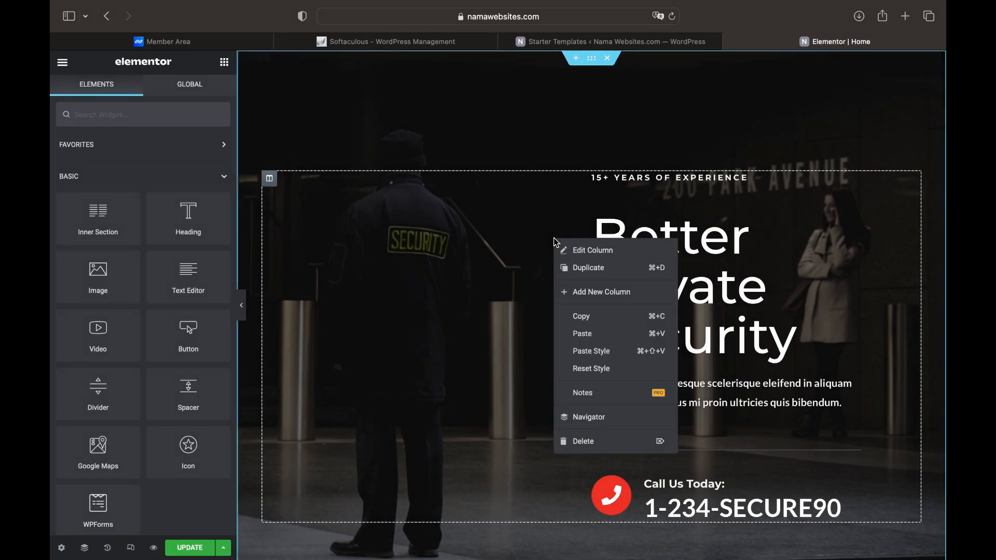
click(586, 419)
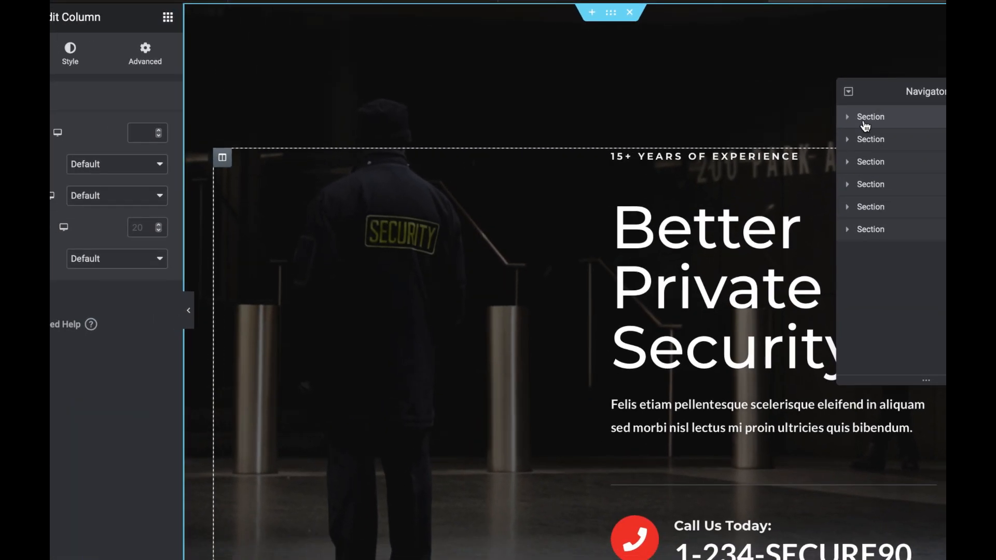
click(763, 139)
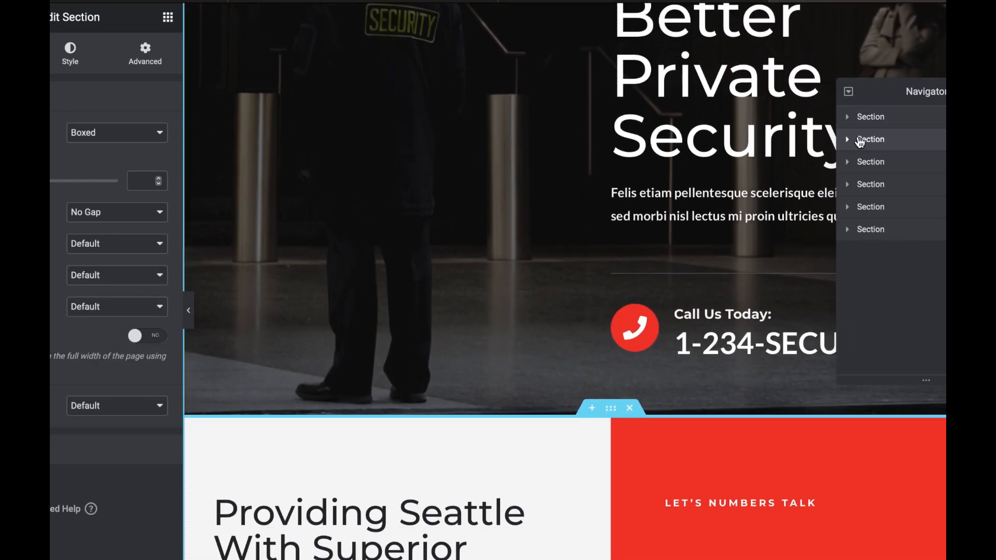
click(859, 141)
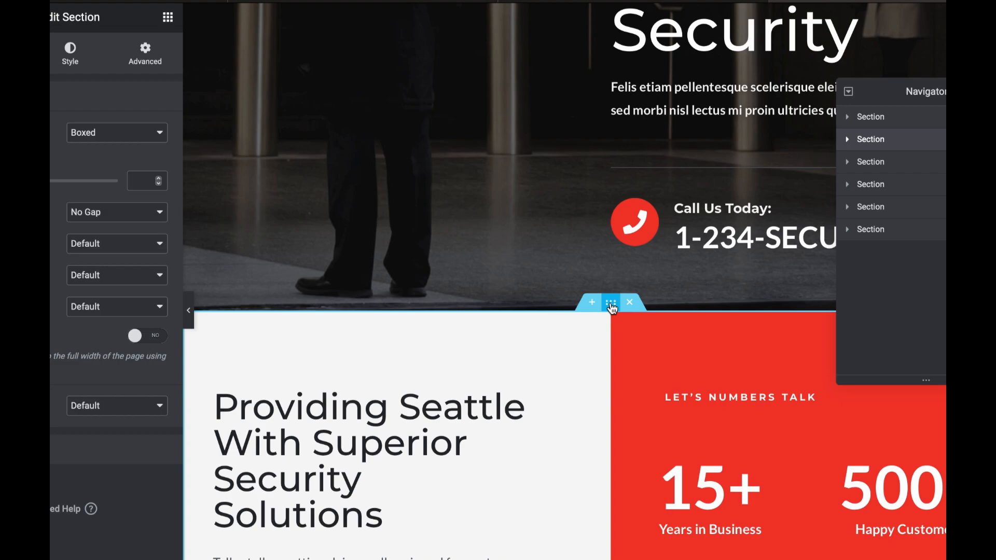
click(884, 164)
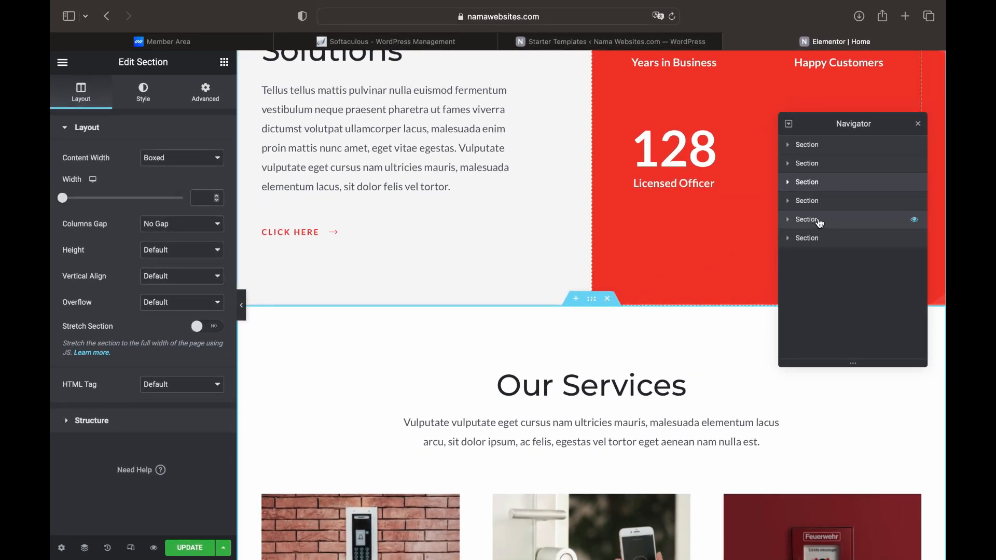
click(806, 149)
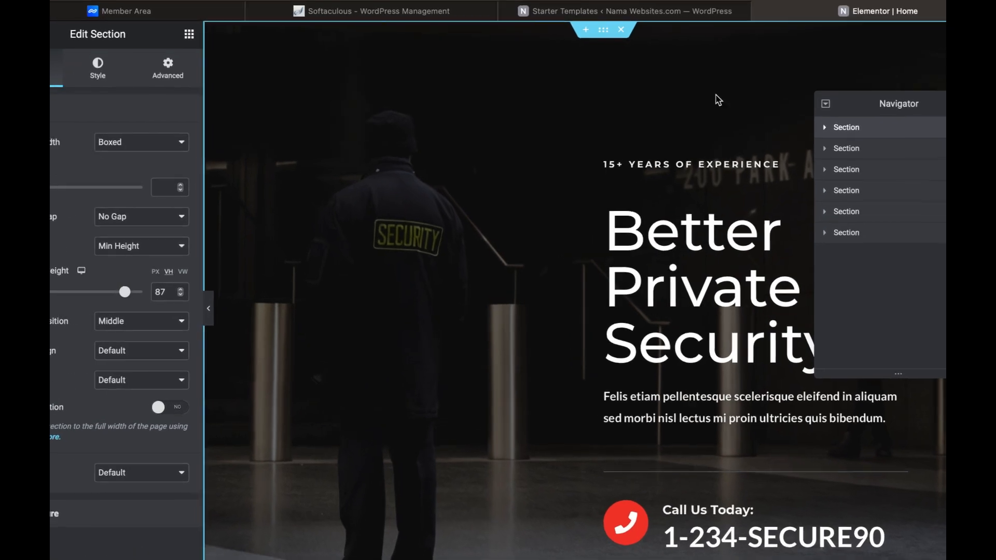
Preview the page, then expand the hero column and second section to select its columns
key(ctrl+p)
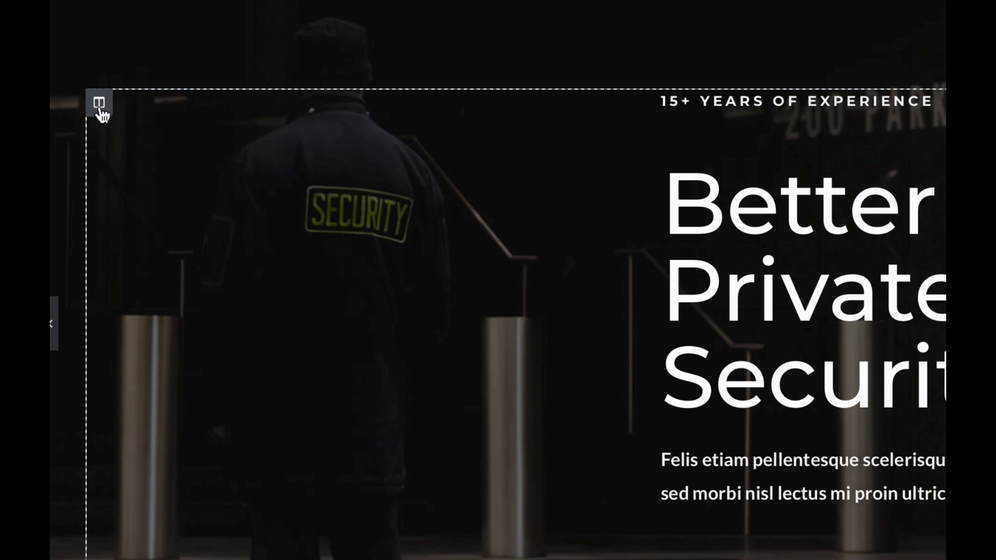
click(99, 107)
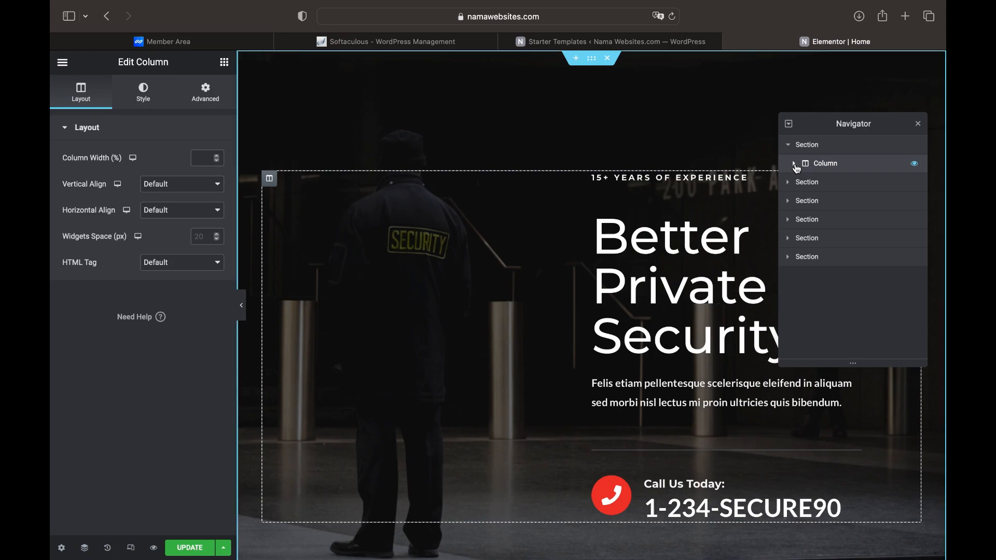
click(796, 166)
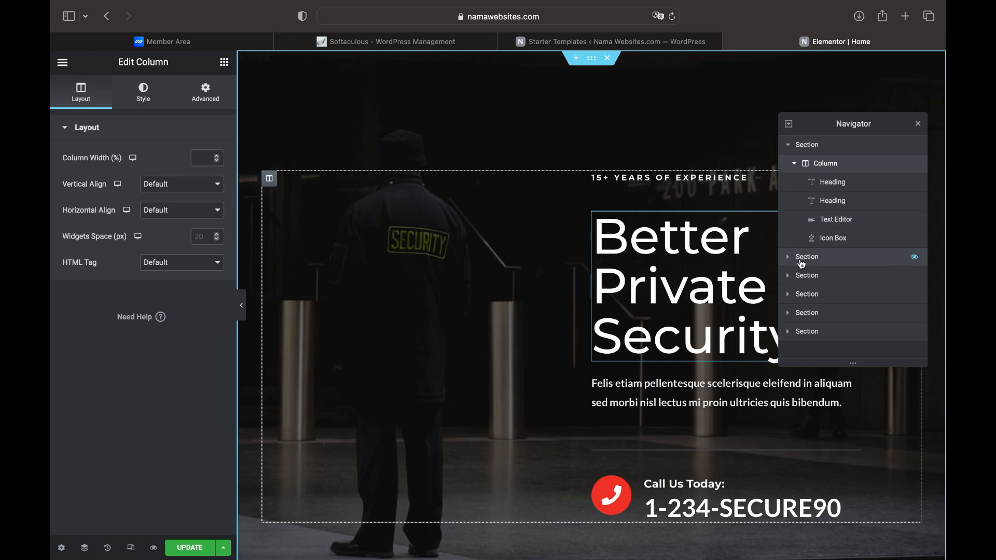
click(802, 259)
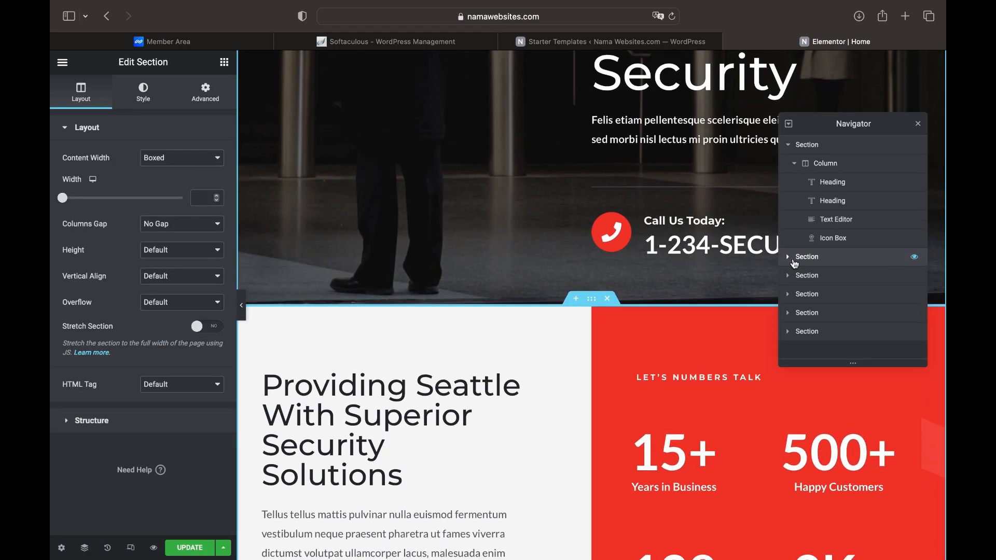
click(789, 259)
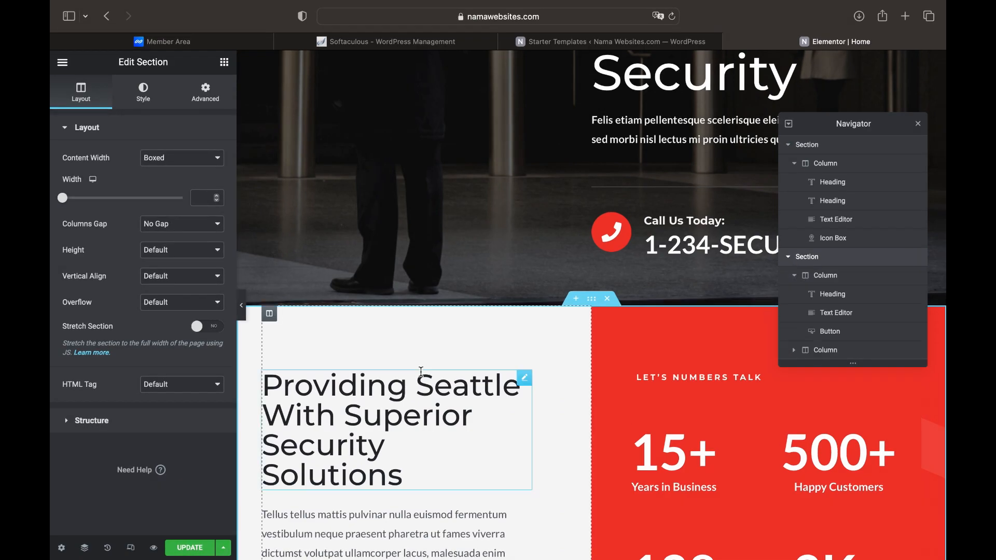
click(270, 317)
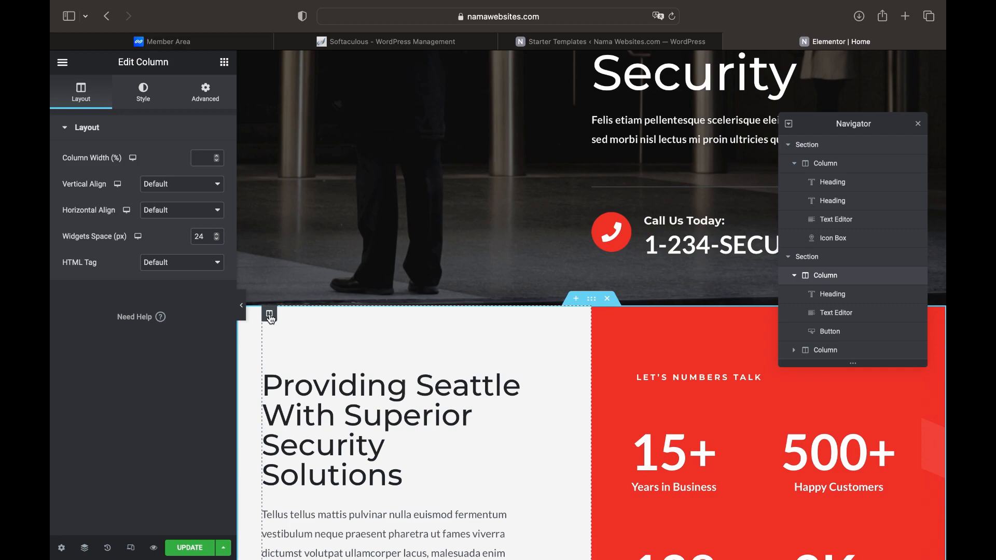
click(601, 316)
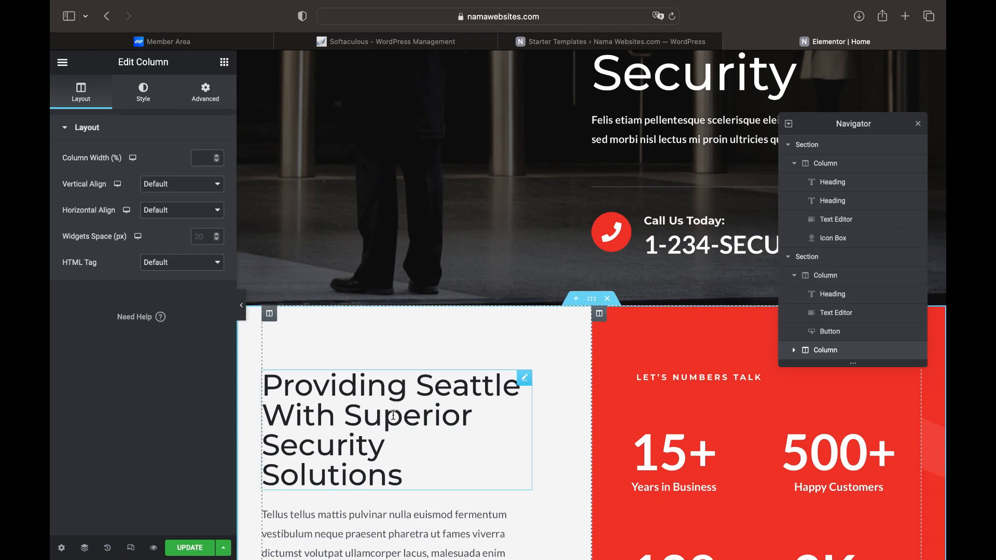
Collapse the second and hero sections and scroll the canvas back to the top
scroll(394, 415, down, 3)
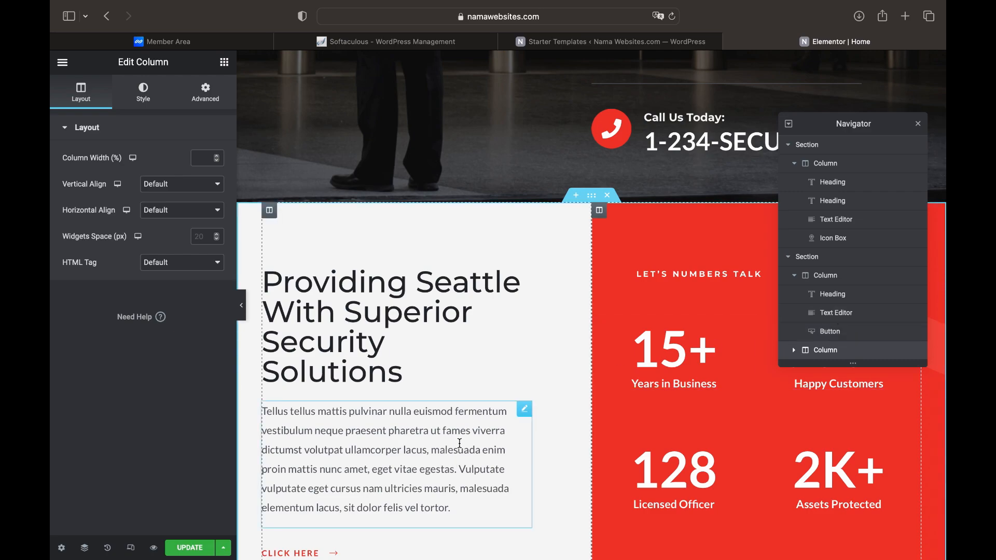
scroll(460, 443, down, 2)
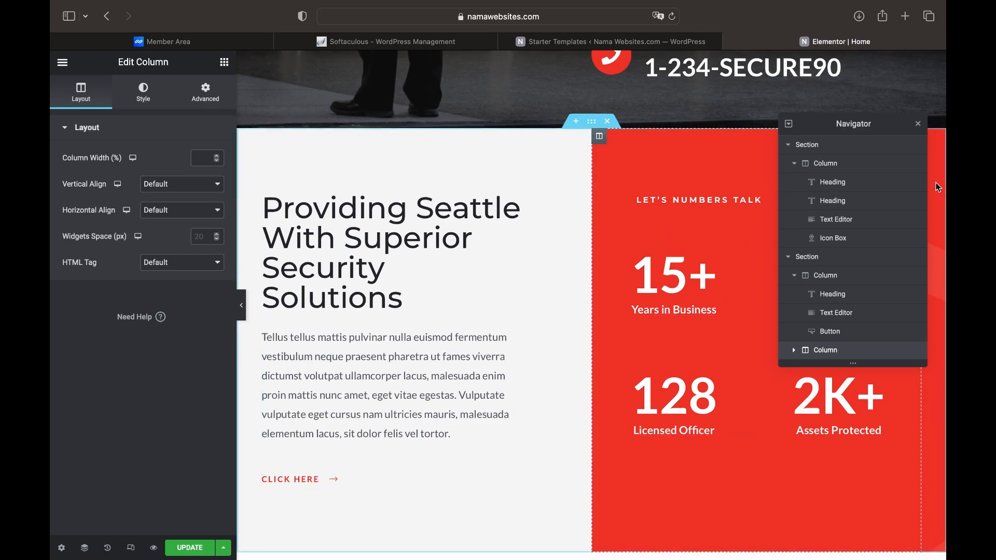
click(789, 257)
click(788, 145)
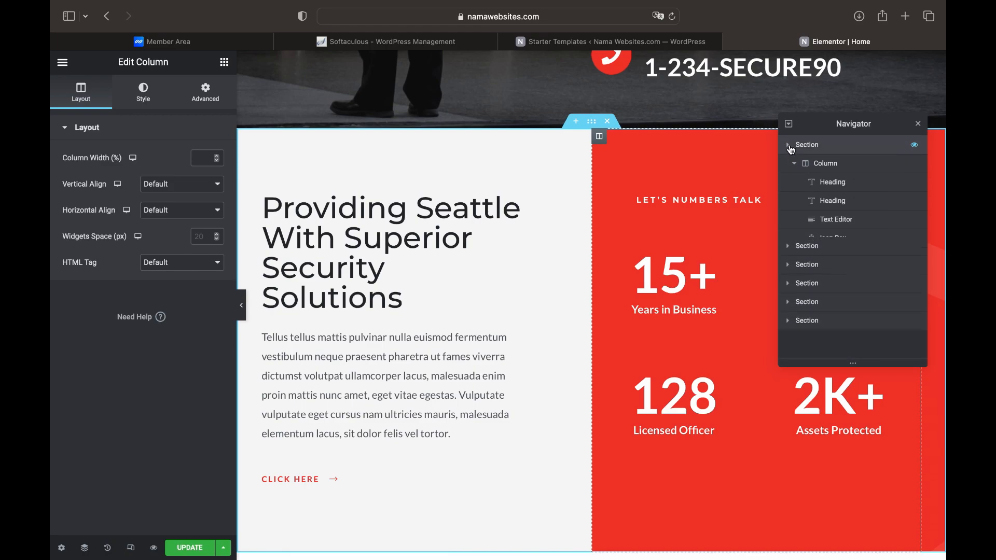
scroll(711, 139, up, 7)
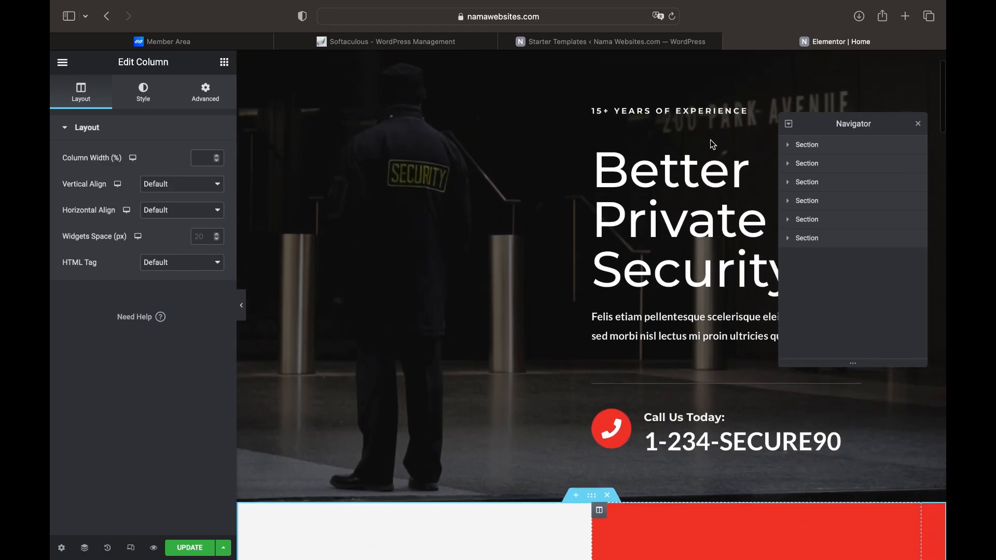
scroll(711, 139, up, 3)
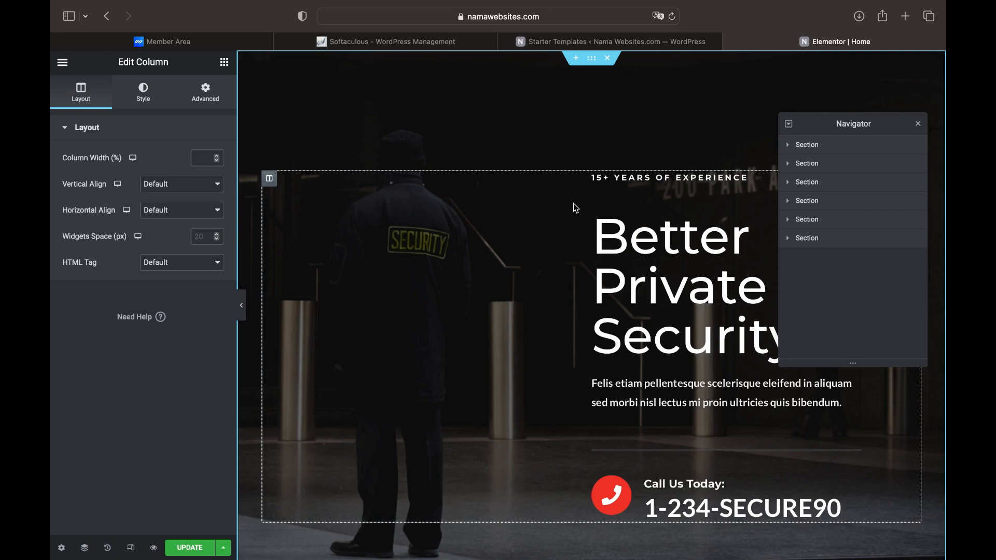
Retitle the hero heading 'Selamat Datang di Web Kami' and the overline '10+ Tahun Berpengalaman'
click(671, 276)
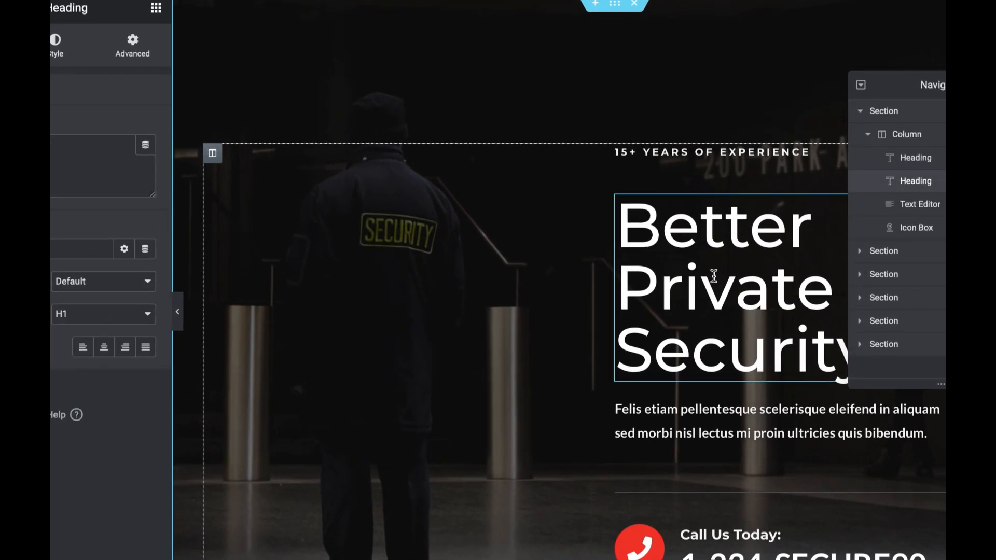
click(85, 149)
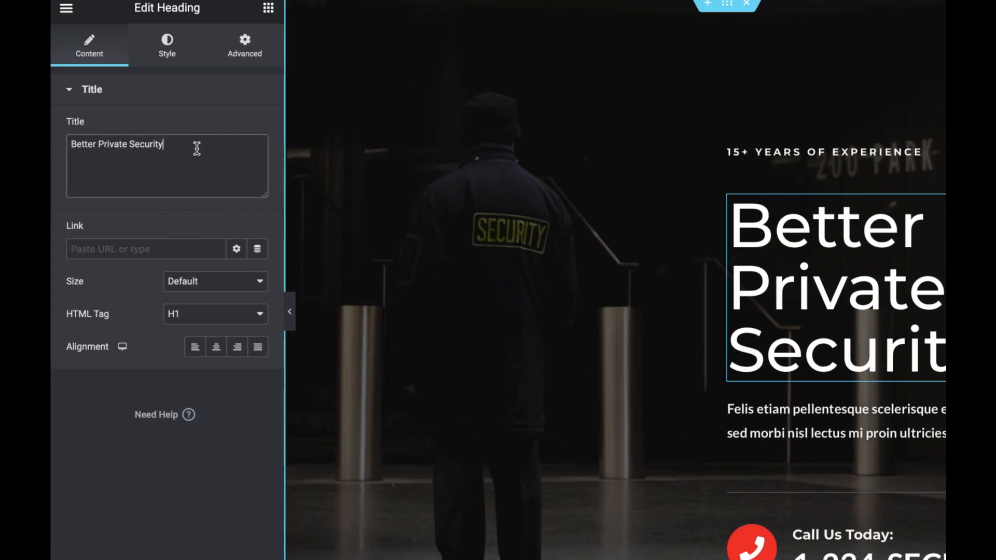
key(BackSpace)
key(BackSpace)
key(BackSpace)
key(BackSpace)
key(BackSpace)
key(BackSpace)
key(BackSpace)
key(BackSpace)
key(BackSpace)
key(BackSpace)
key(BackSpace)
key(BackSpace)
key(BackSpace)
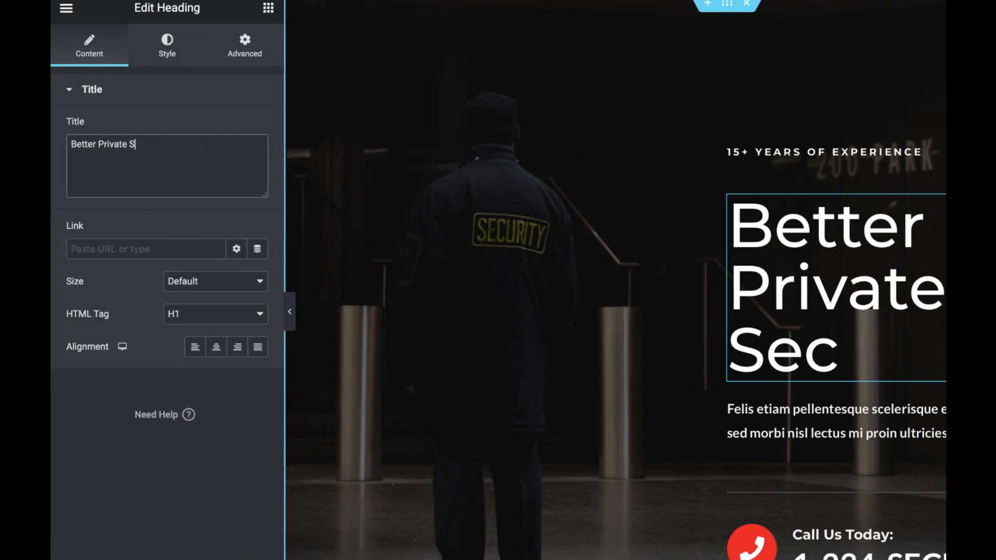
key(BackSpace)
key(BackSpace)
key(BackSpace)
key(BackSpace)
key(BackSpace)
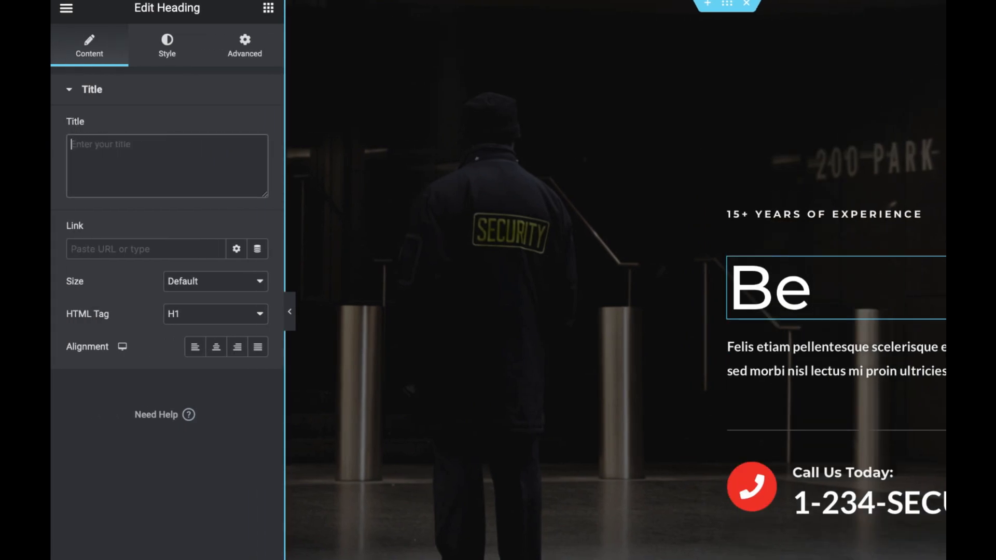
text(Selamat)
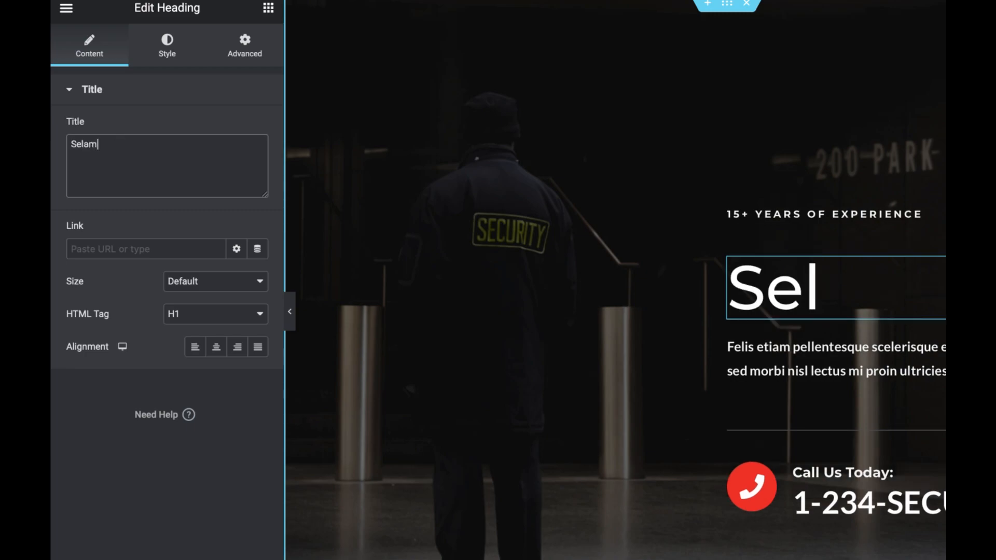
text( Data)
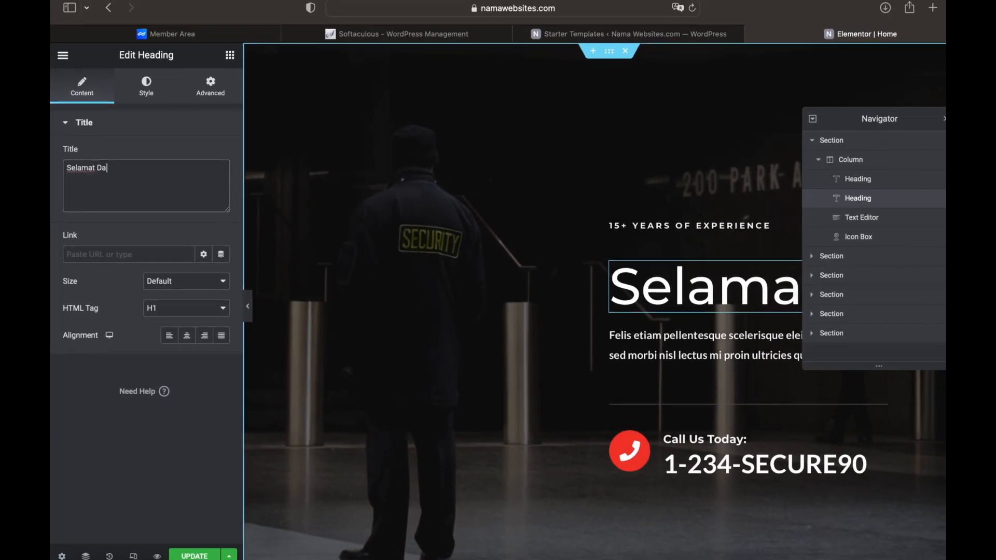
text(ng di Web Kami)
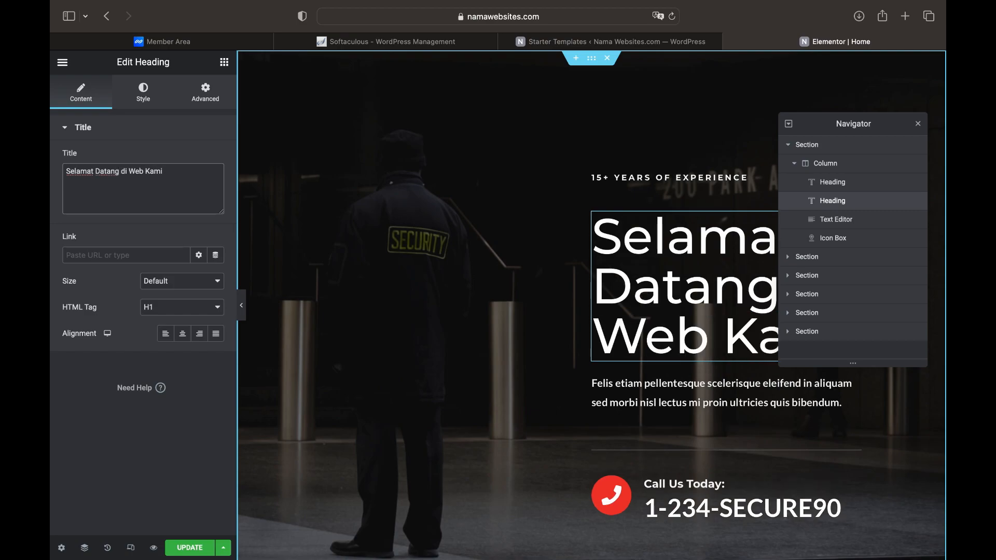
click(919, 125)
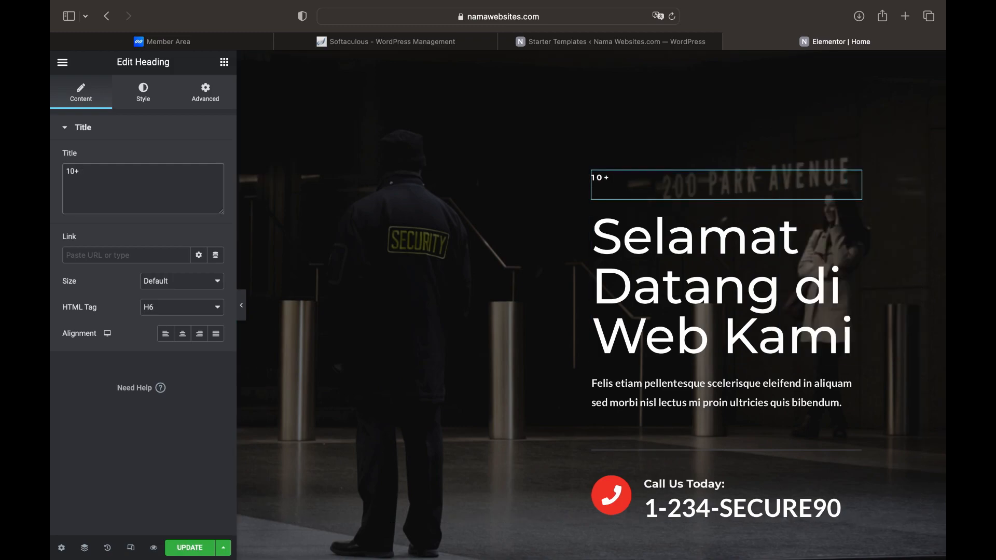
text(Tahun Berpe)
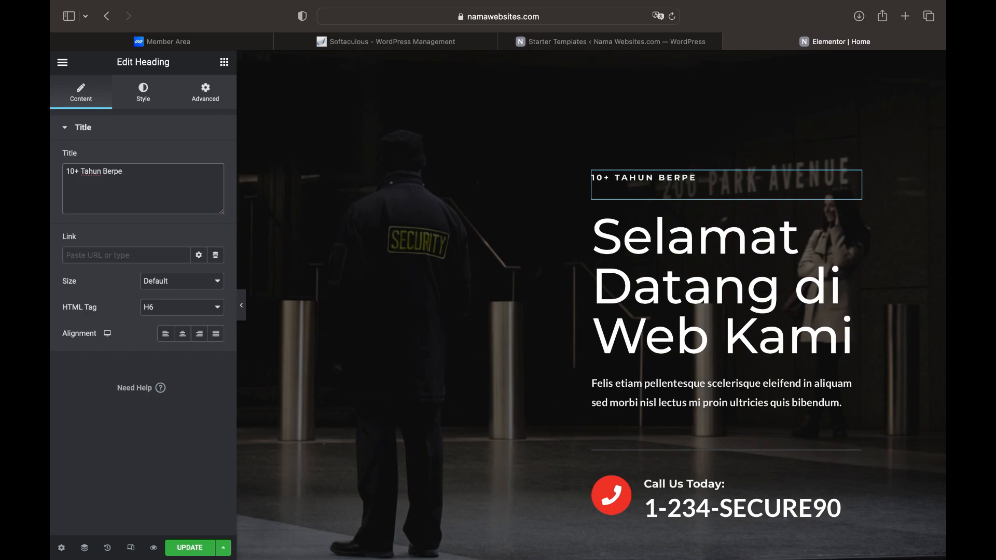
text(ngalaman)
Replace the description text, then delete the description Text Editor widget
click(629, 394)
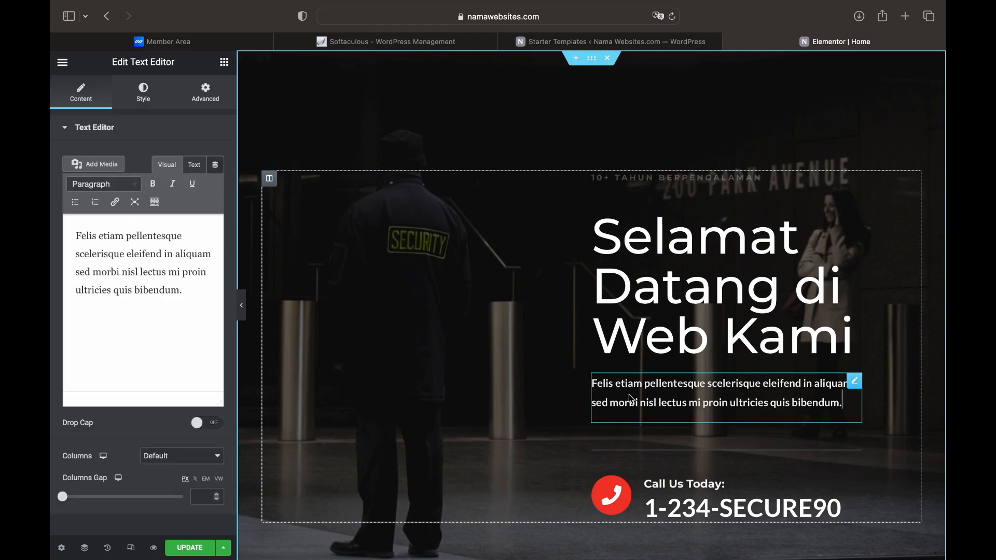
key(super+a)
text(Buat deskripsi sesuai w)
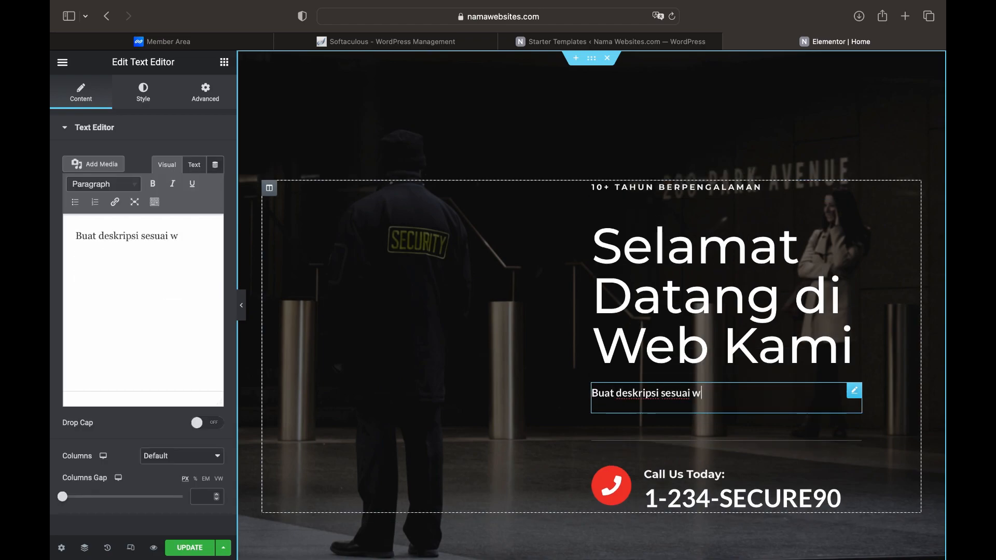
text(ebsite masing - masing)
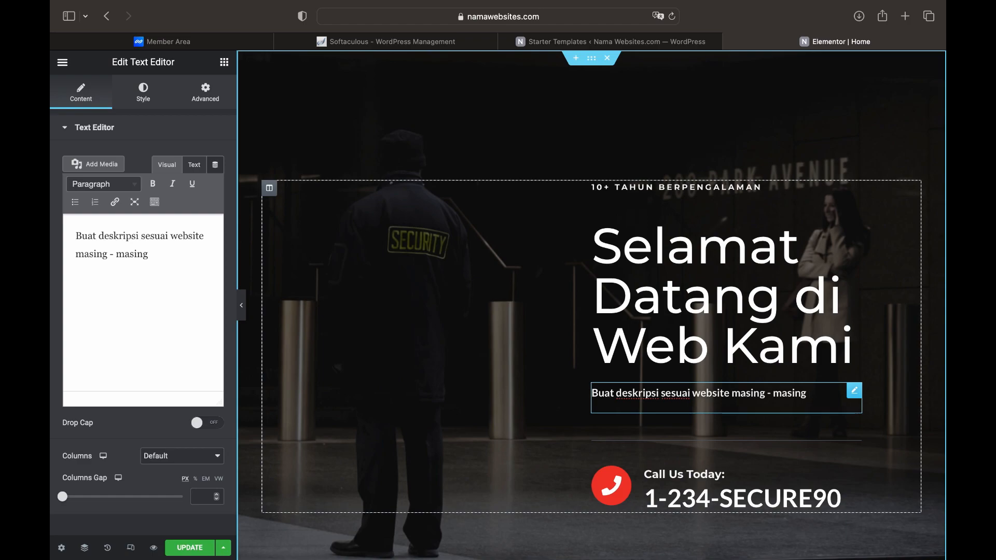
click(794, 485)
click(813, 399)
right_click(815, 399)
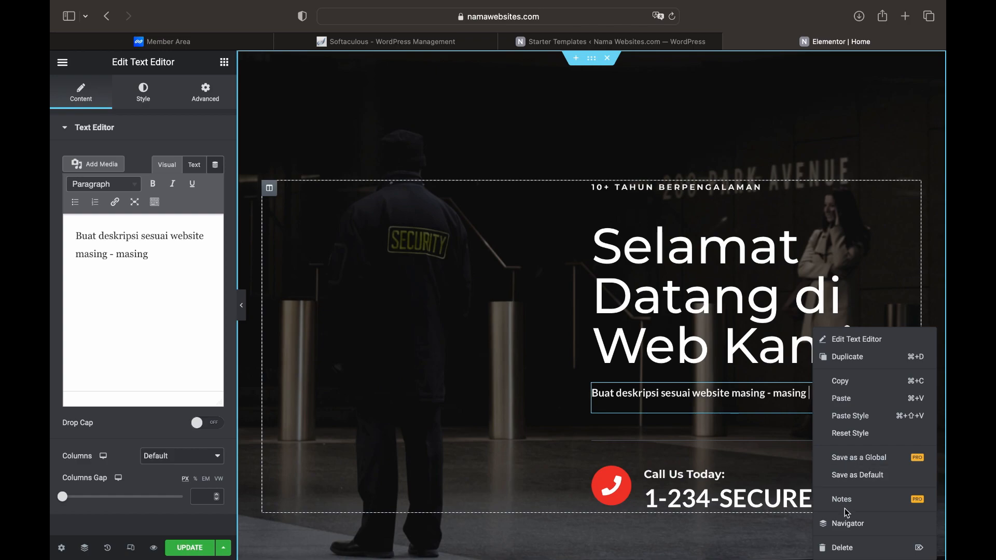
click(849, 549)
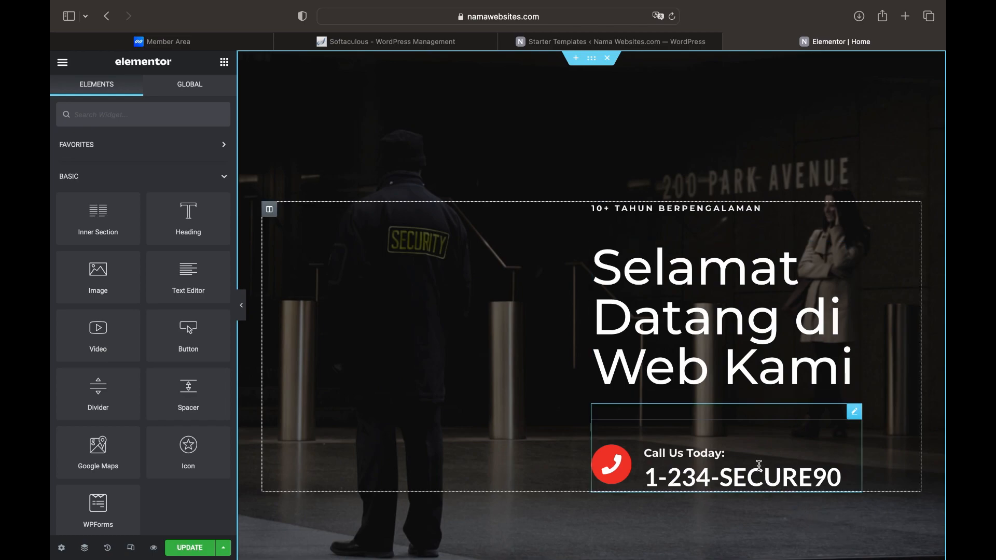
Retitle the phone icon box 'Hubungi Kami', enter the new phone number, and add a tel: link
click(760, 466)
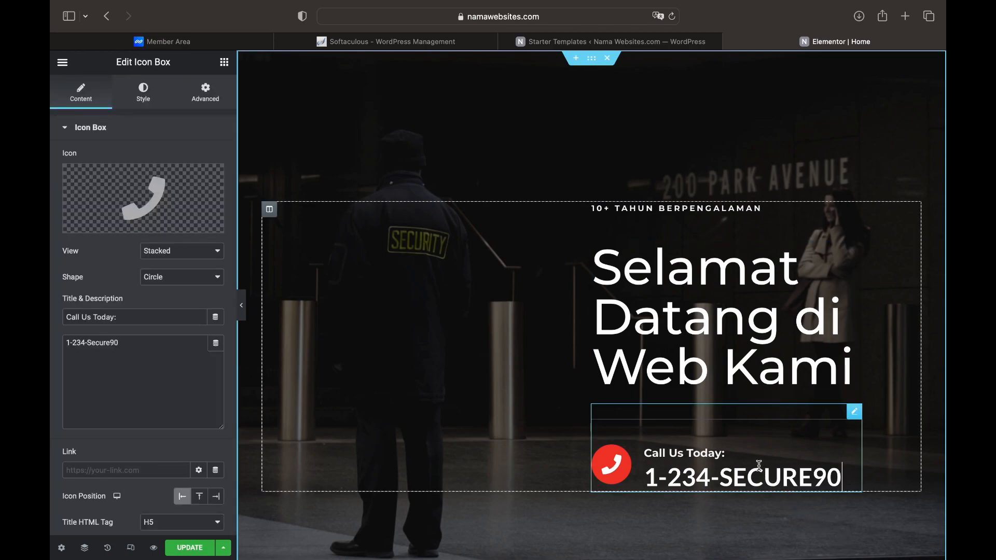
triple_click(138, 317)
text(Hu)
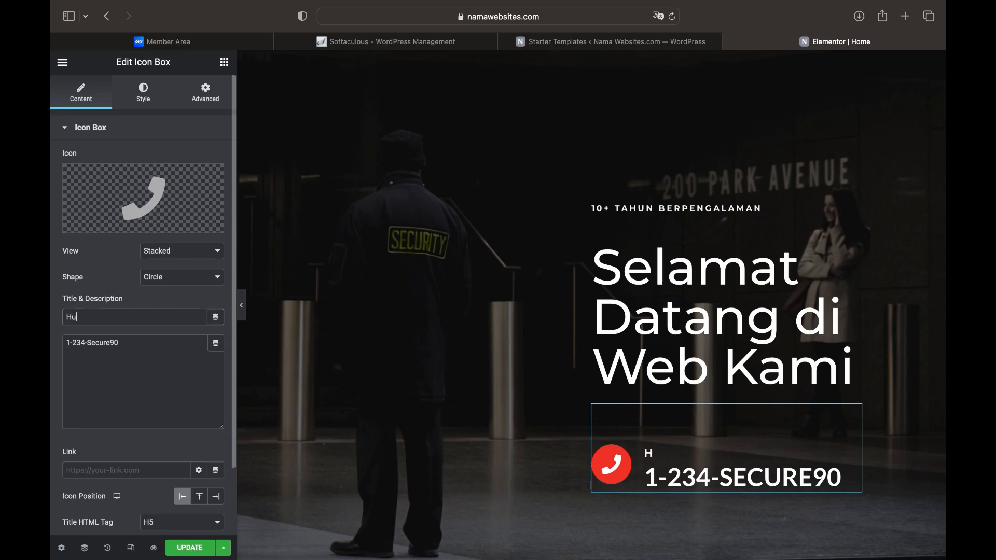
text(bungi Kami)
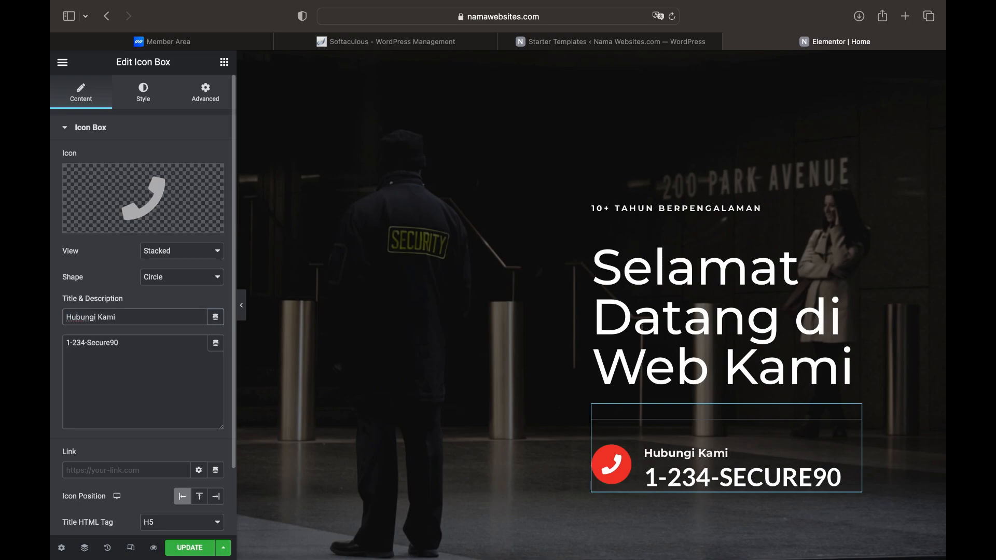
drag(133, 349, 68, 334)
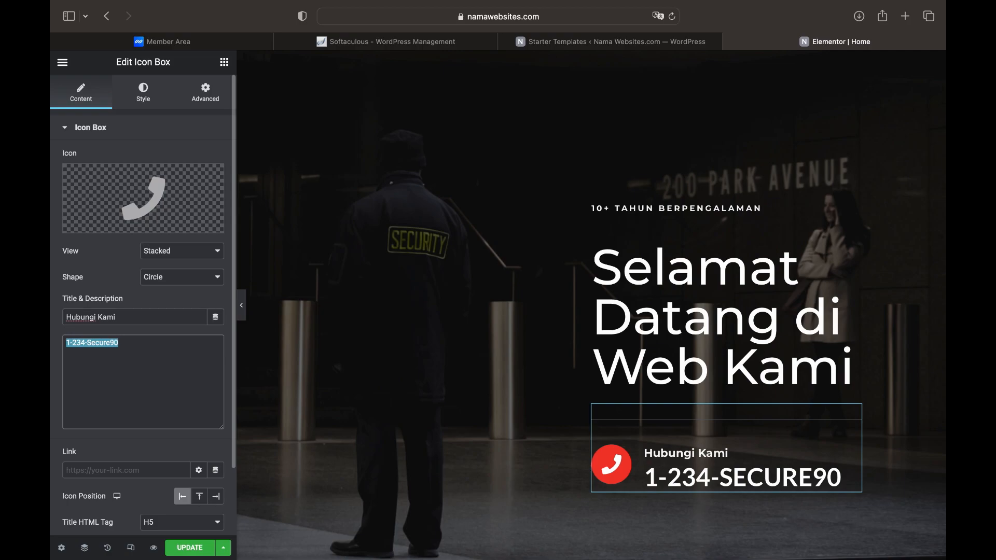
text(081)
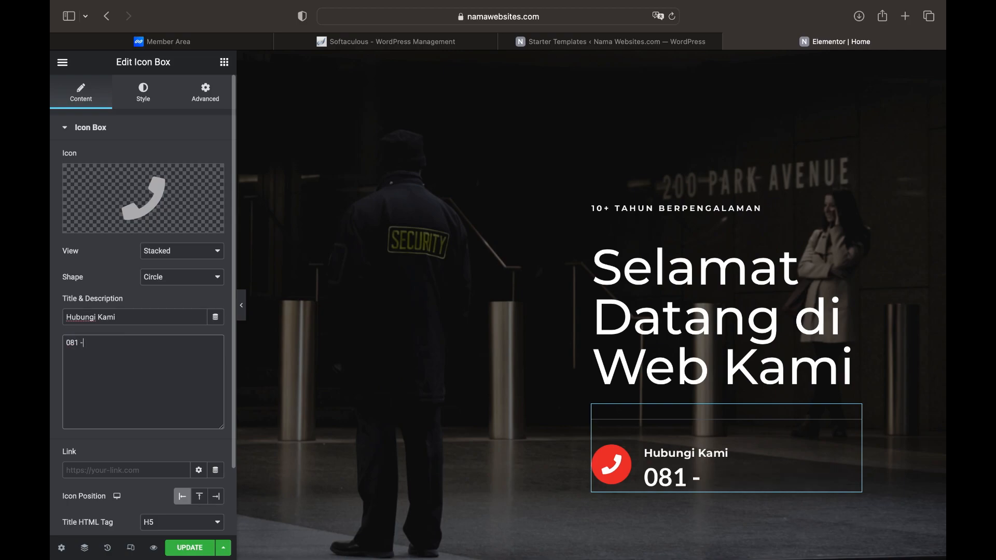
text( - 888)
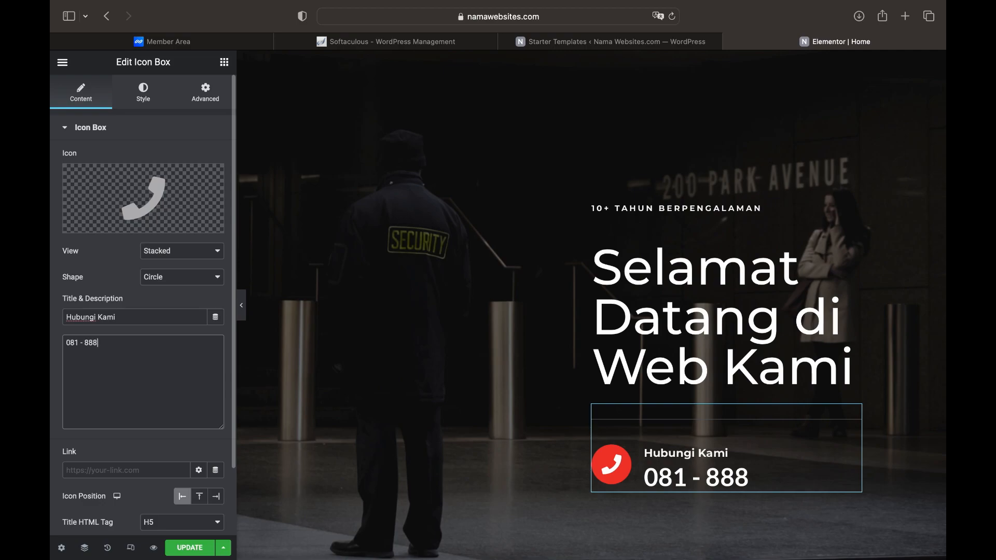
text( -999)
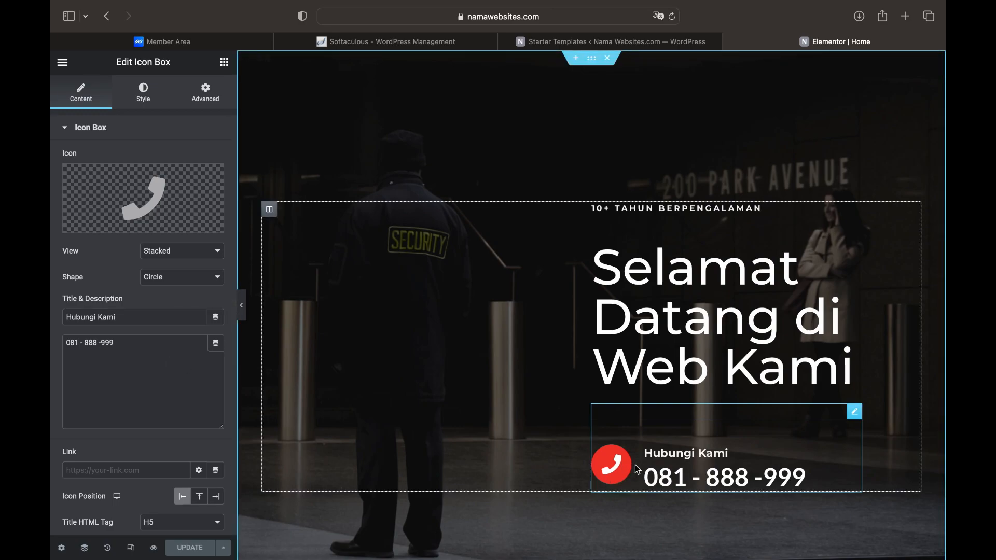
click(126, 470)
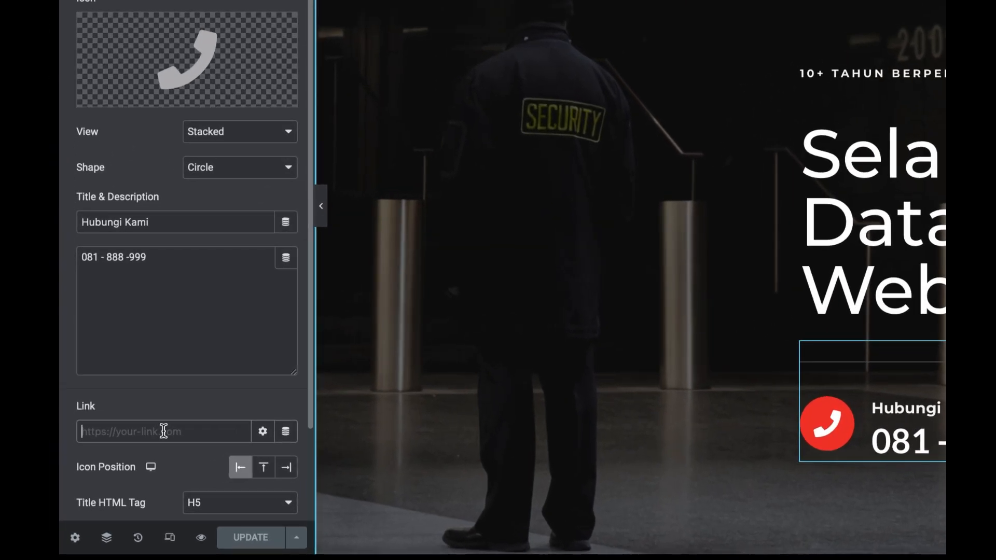
text(tel:)
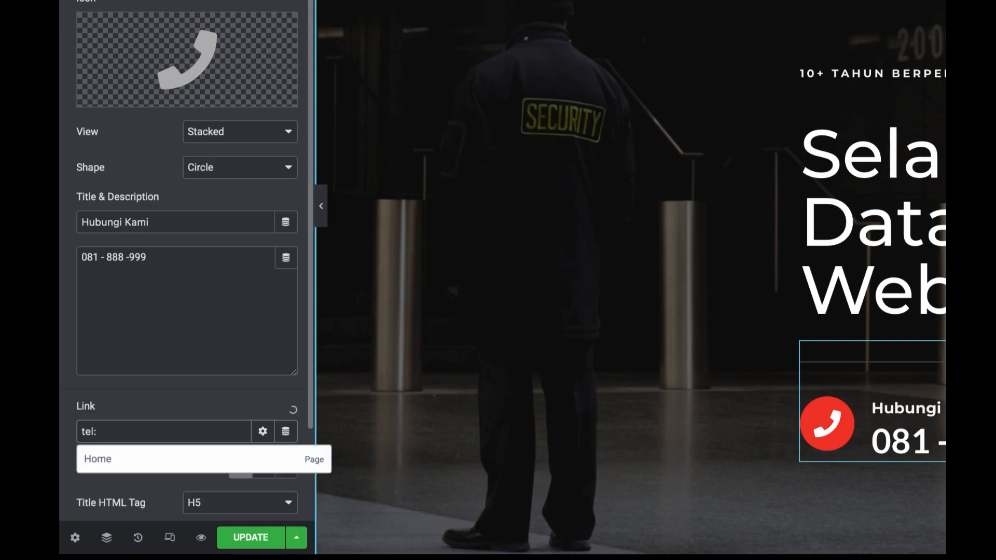
text(081888)
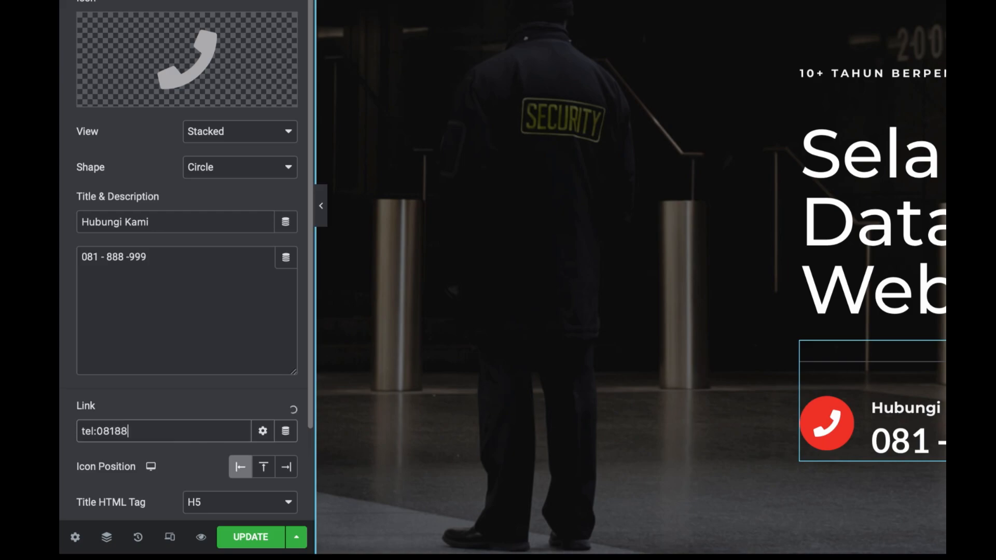
text(999)
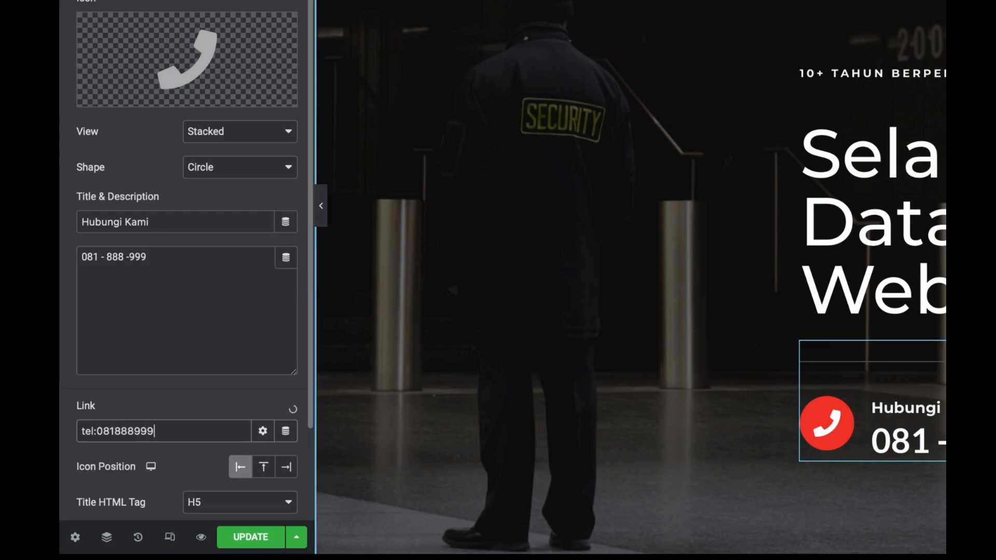
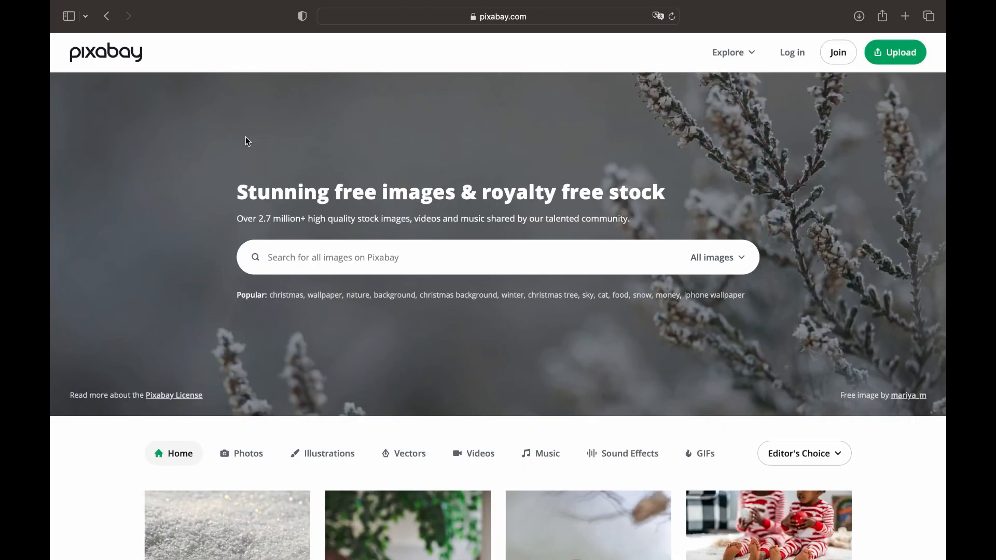
Open the Pexels home page in a new browser tab
click(382, 17)
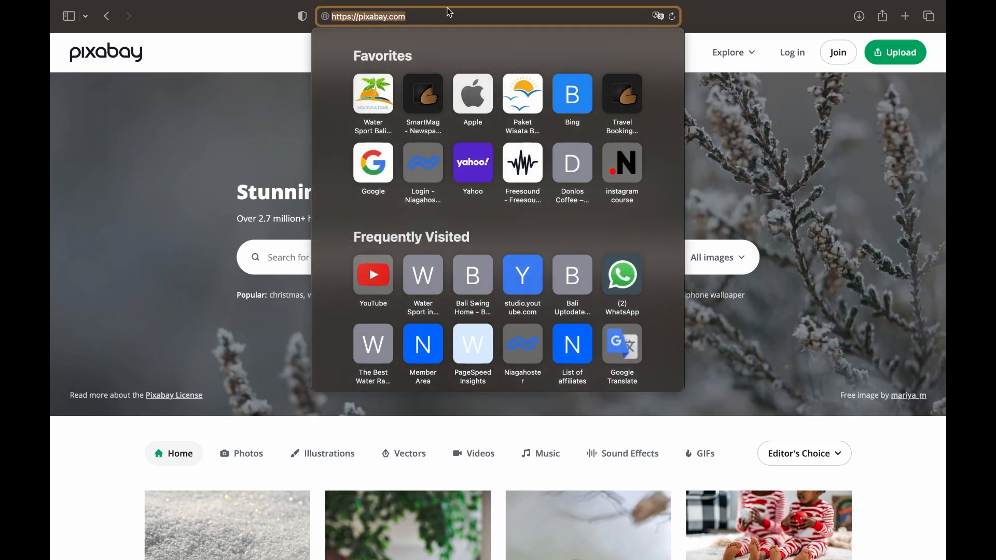
click(905, 19)
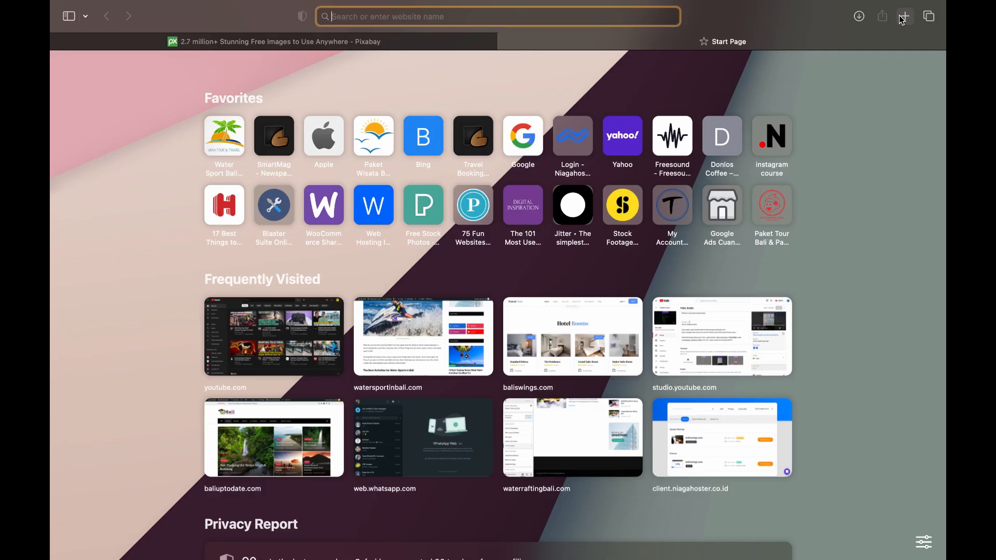
text(pexels.com)
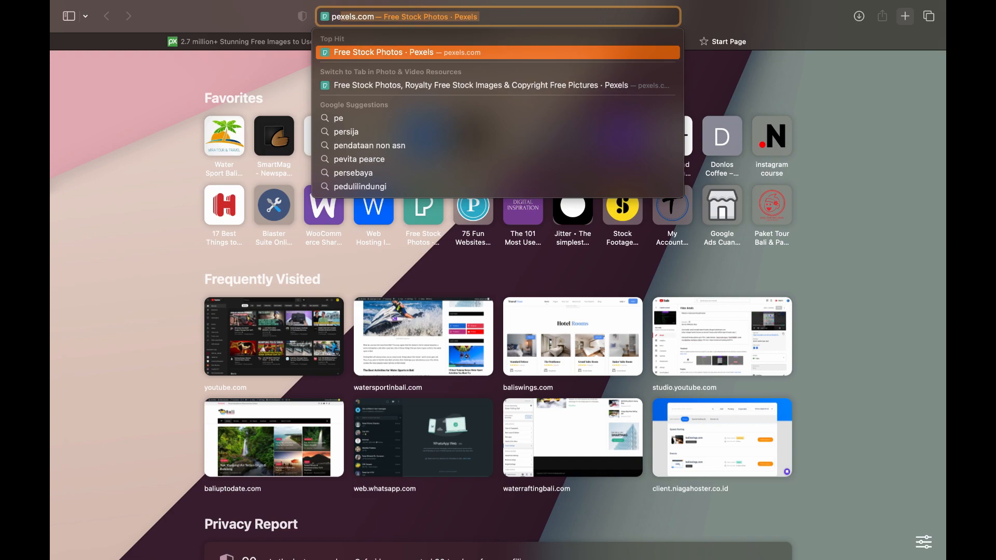
key(Return)
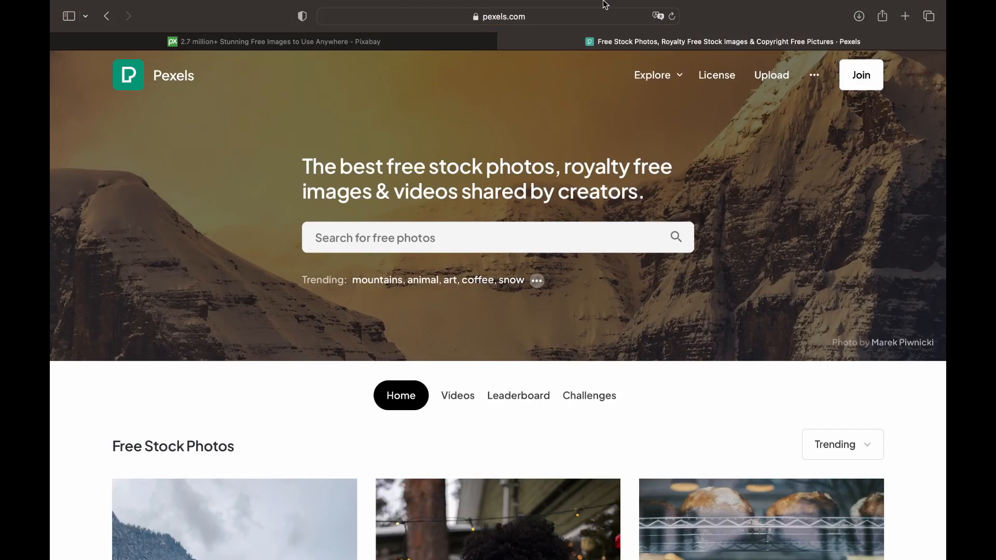
Back on Pixabay, search for 'company' images
click(445, 54)
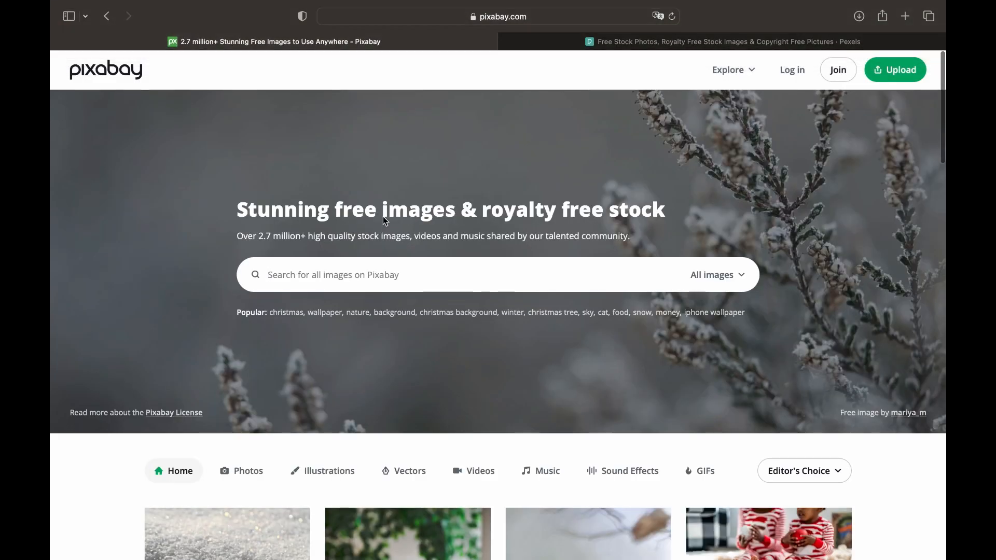
text(company)
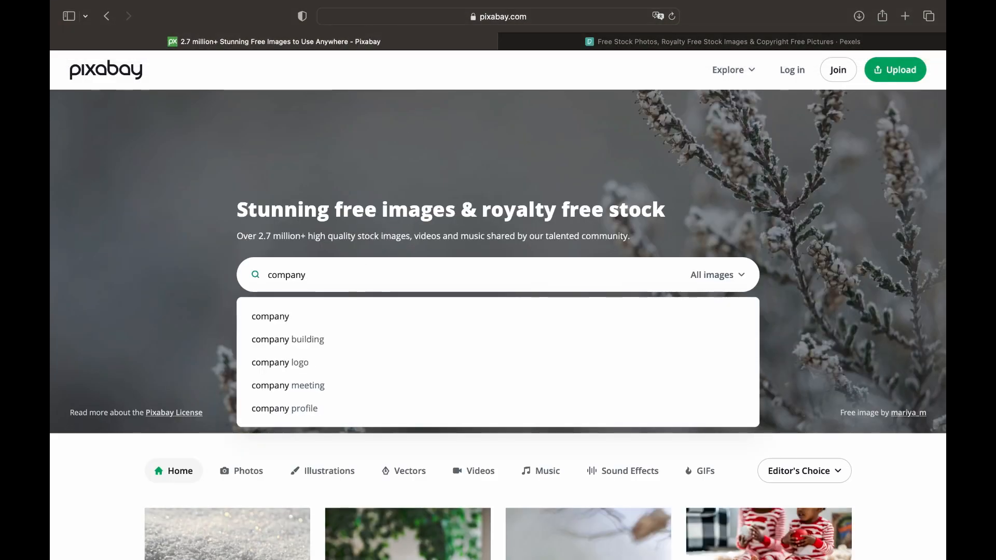
key(Return)
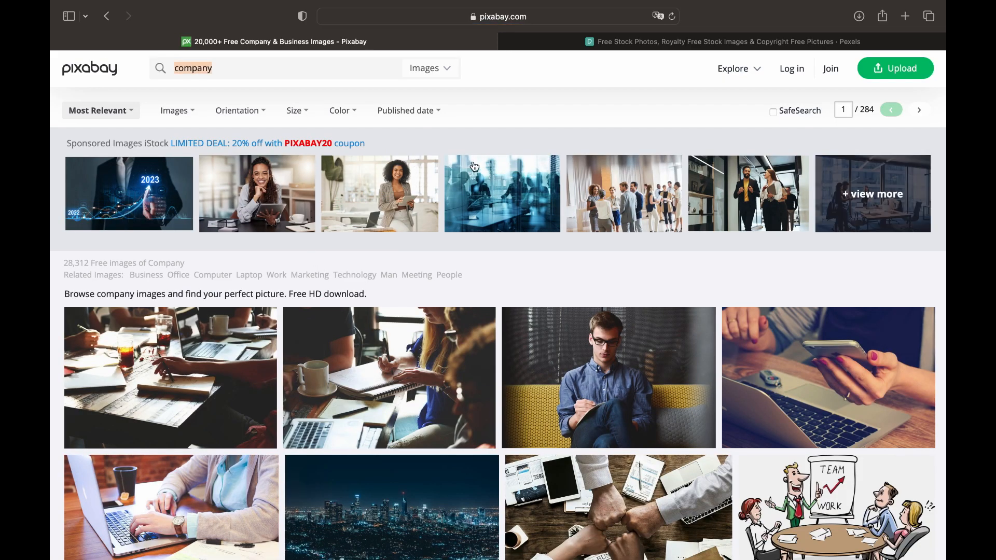
scroll(475, 167, down, 5)
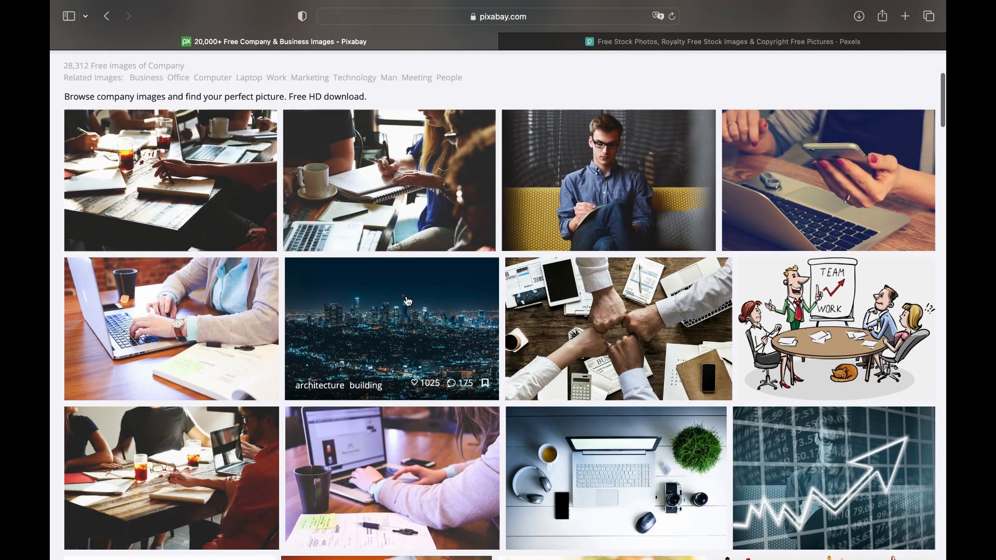
scroll(530, 319, up, 2)
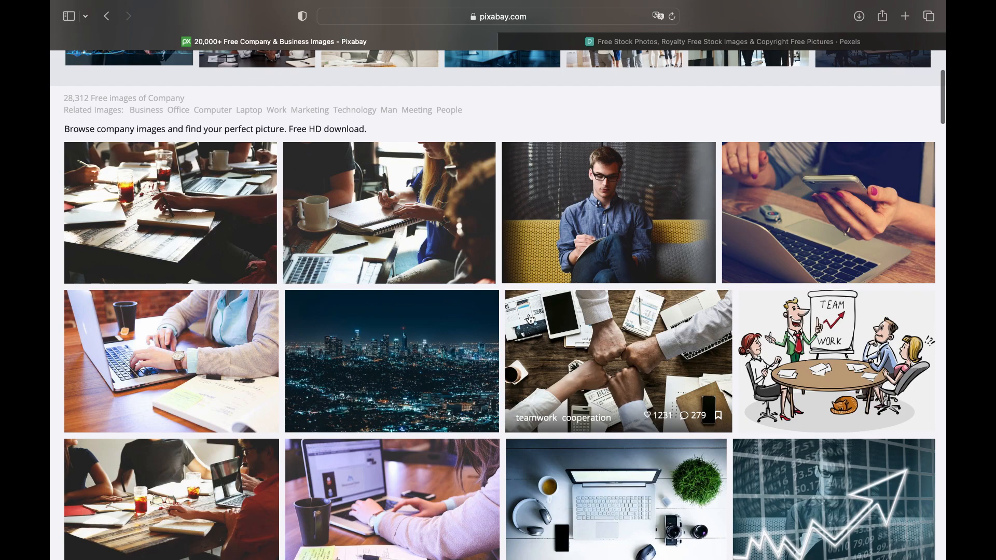
Download the entrepreneur sofa photo as a 1920×1271 JPG
click(609, 212)
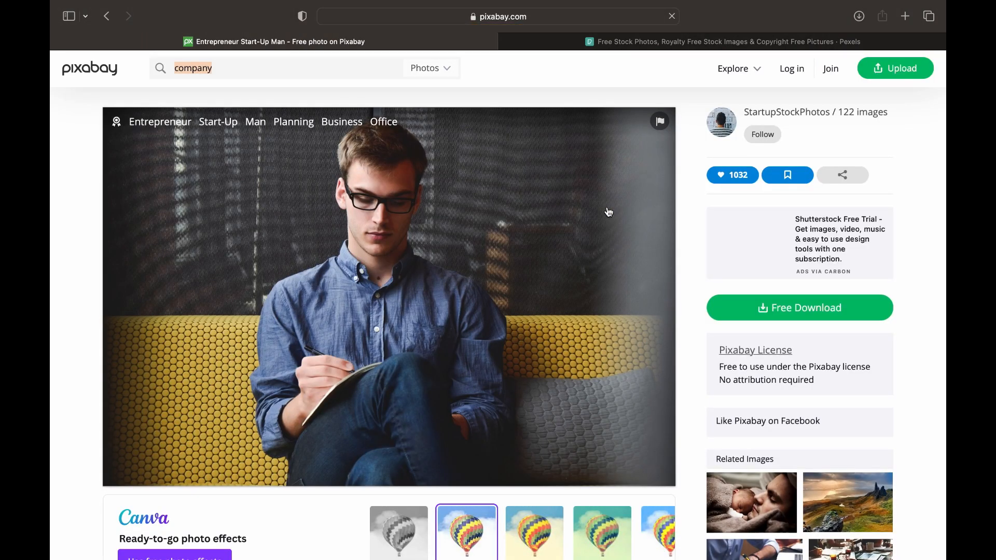
click(765, 310)
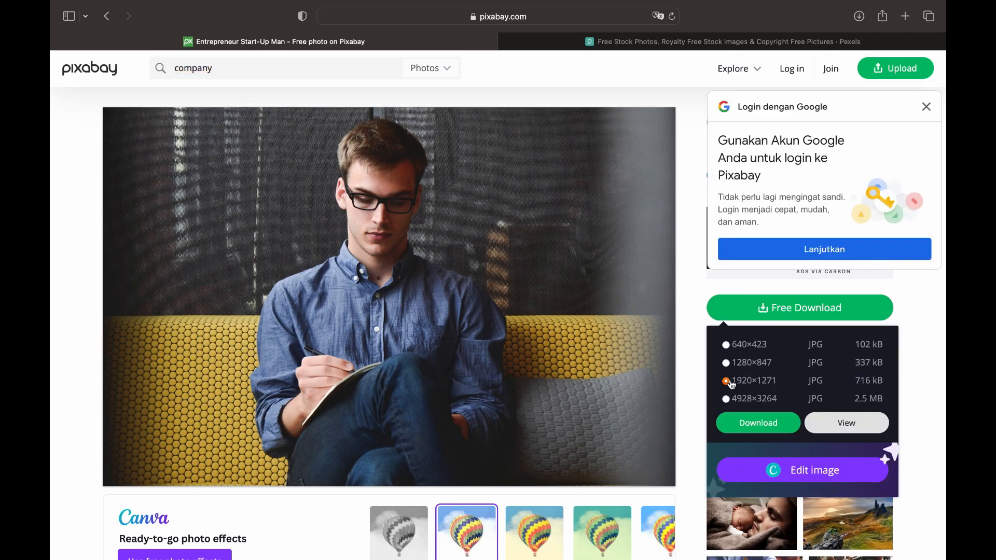
click(754, 426)
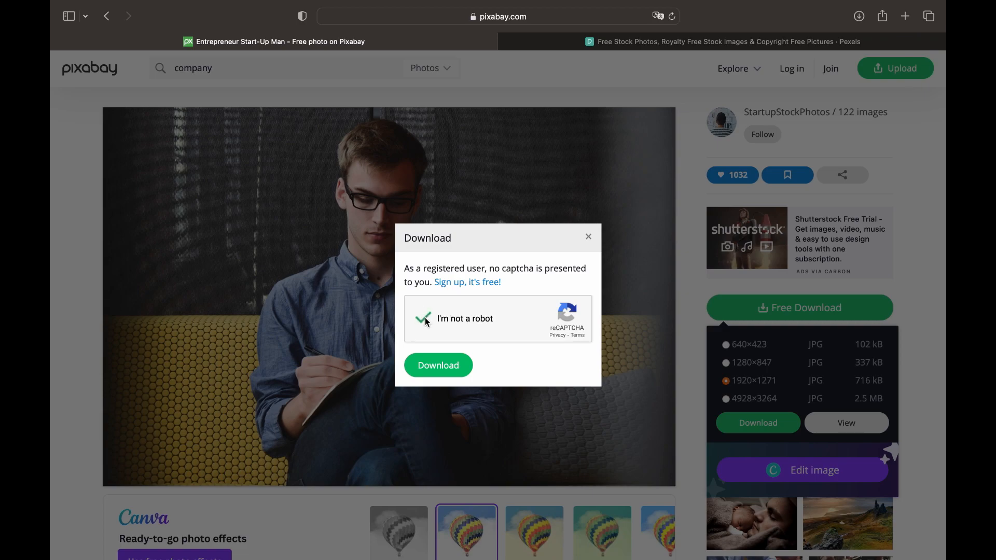
click(434, 368)
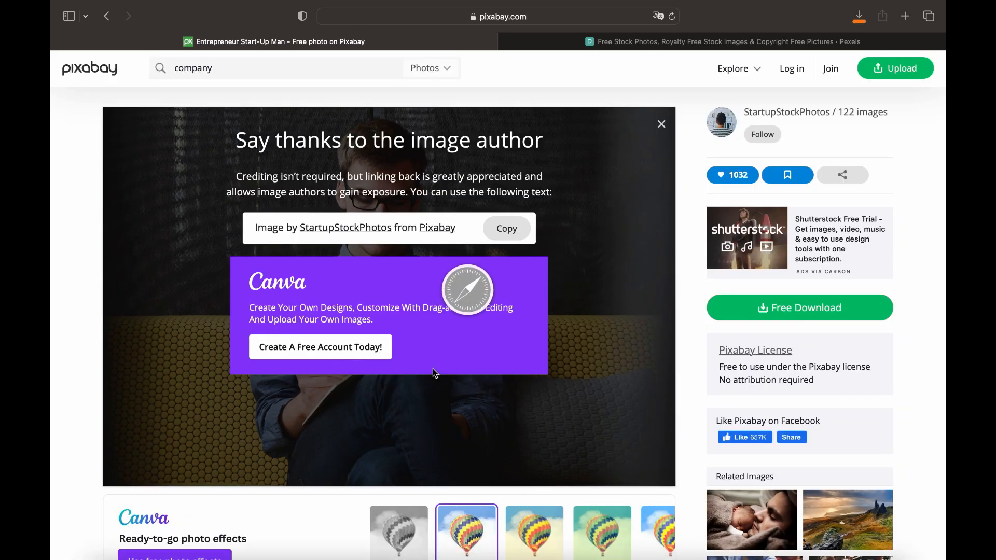
key(ctrl+Up)
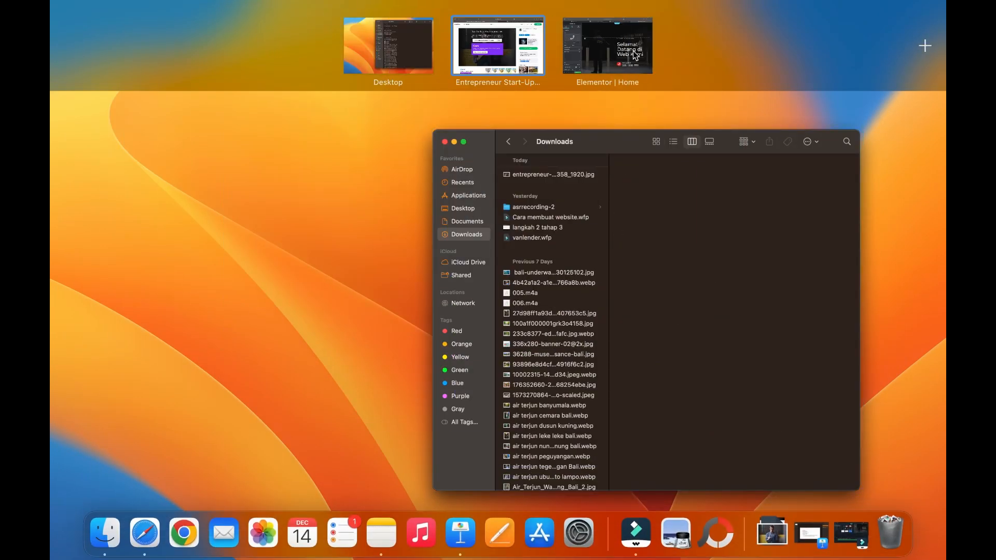
Open the hero section's background image in the media library and note its 1920×960 size
click(635, 56)
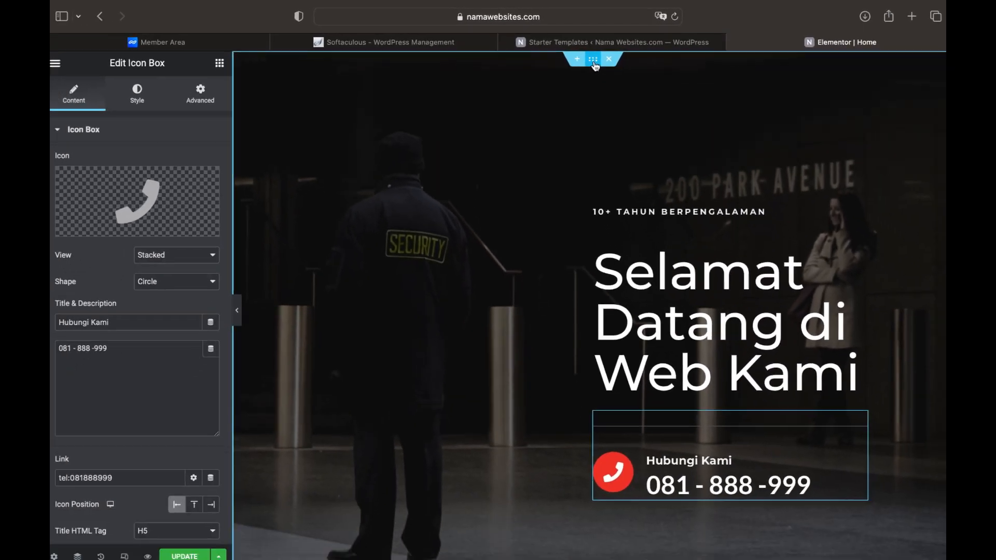
click(639, 86)
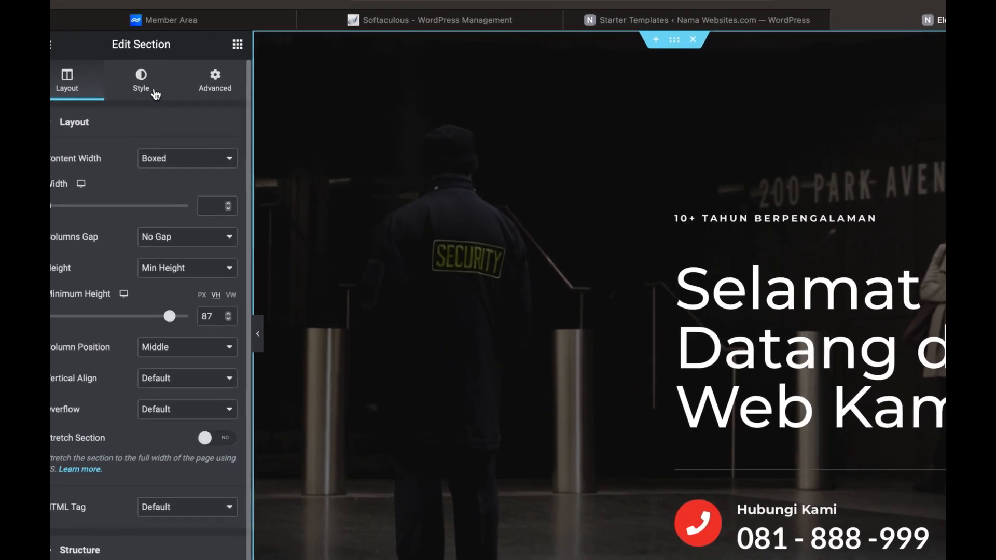
click(143, 96)
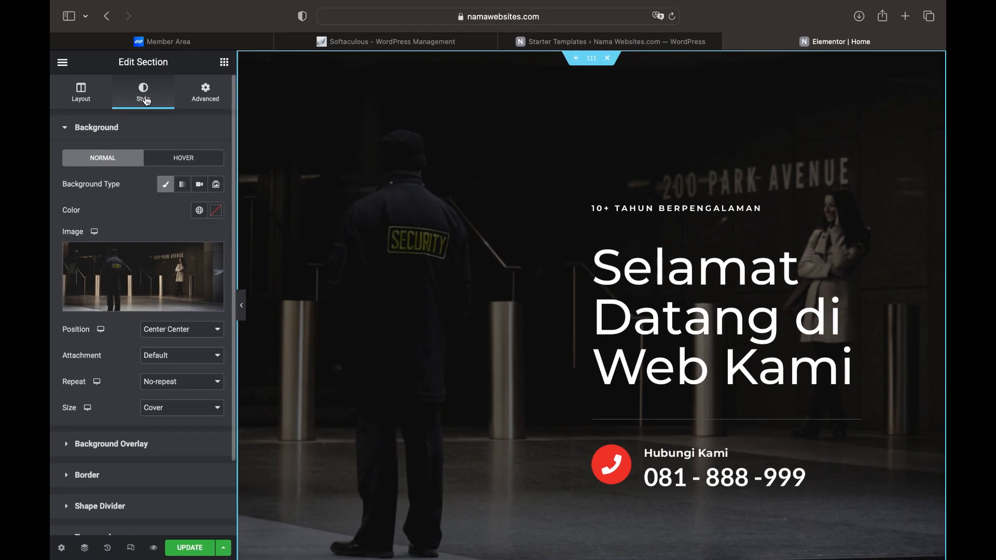
mouse_move(132, 278)
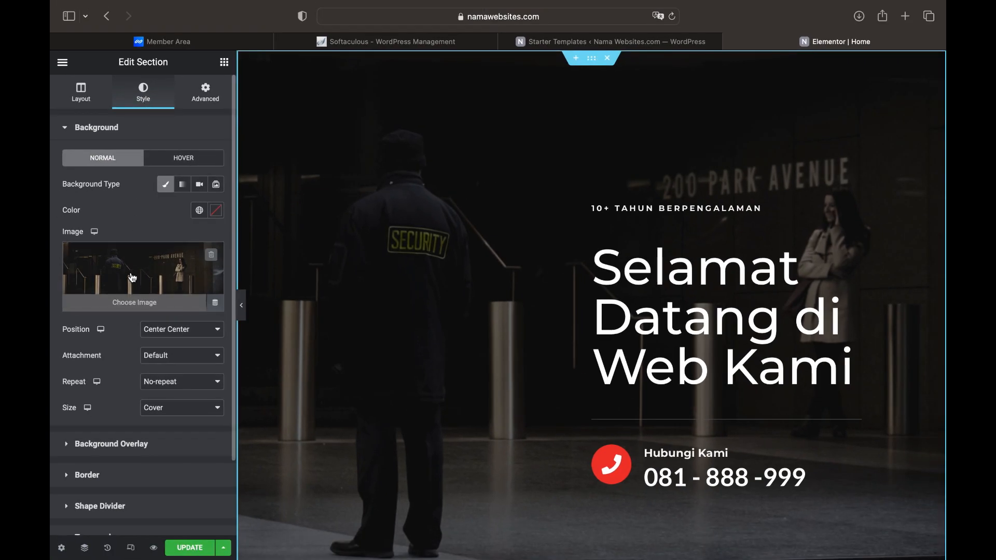
click(129, 277)
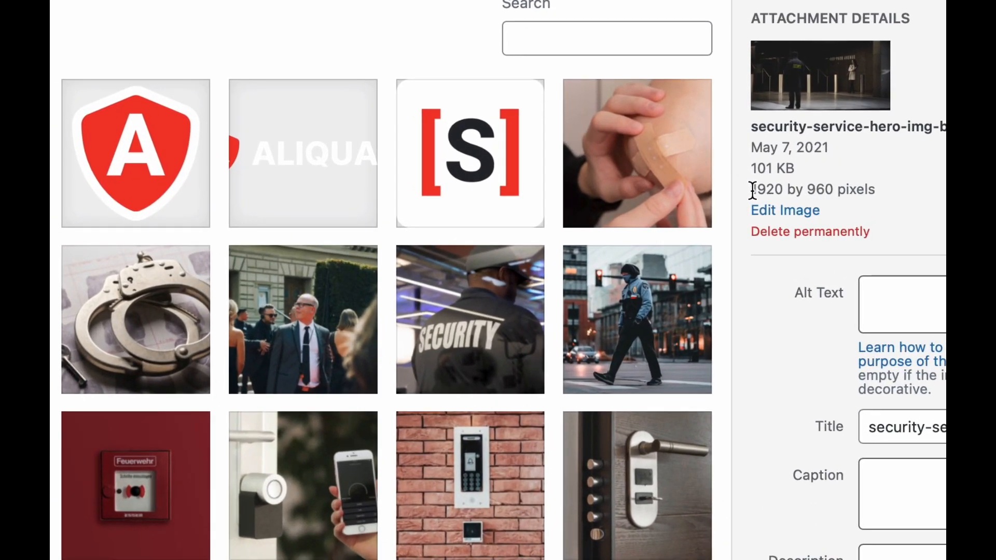
drag(753, 191, 834, 190)
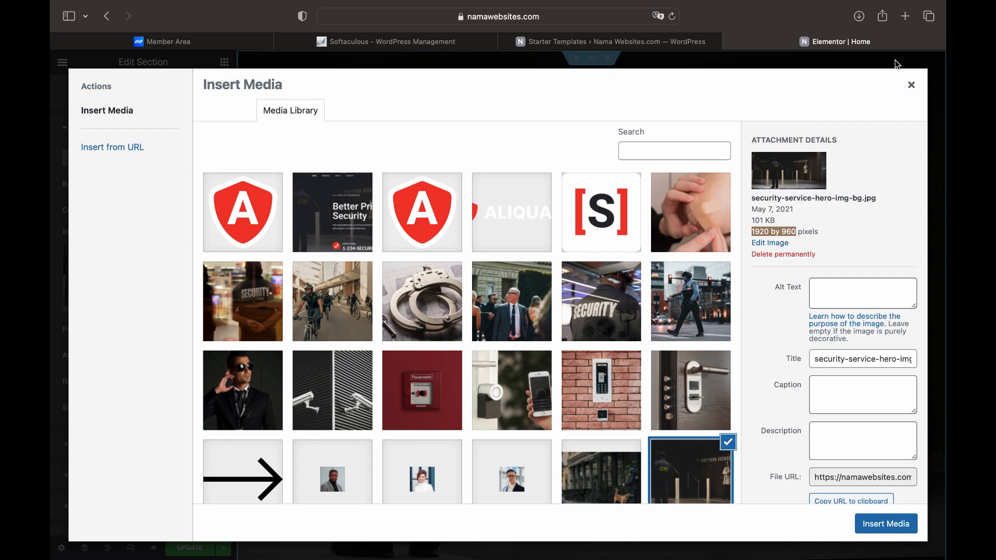
Open Pixlr E in a new tab and load entrepreneur-593358_1920.jpg
click(907, 19)
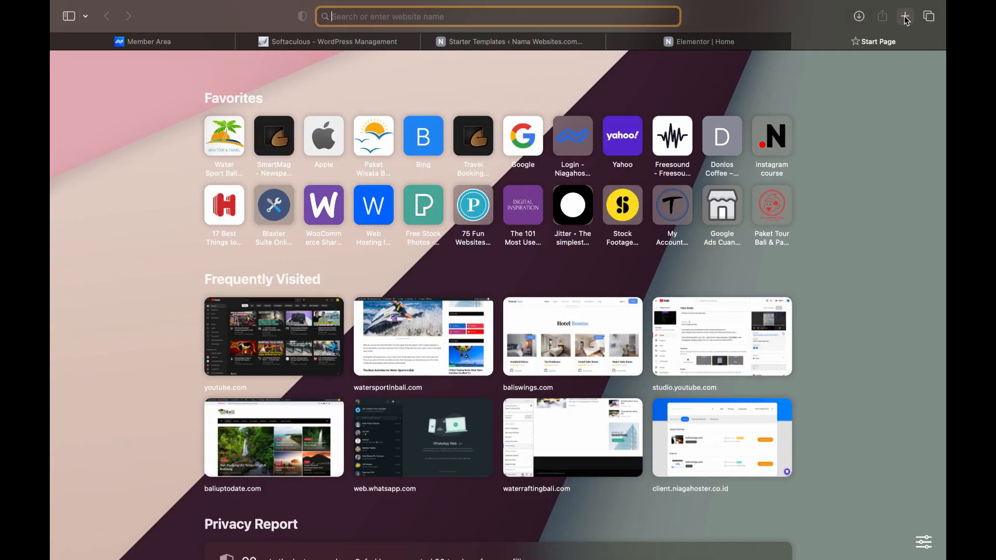
text(p)
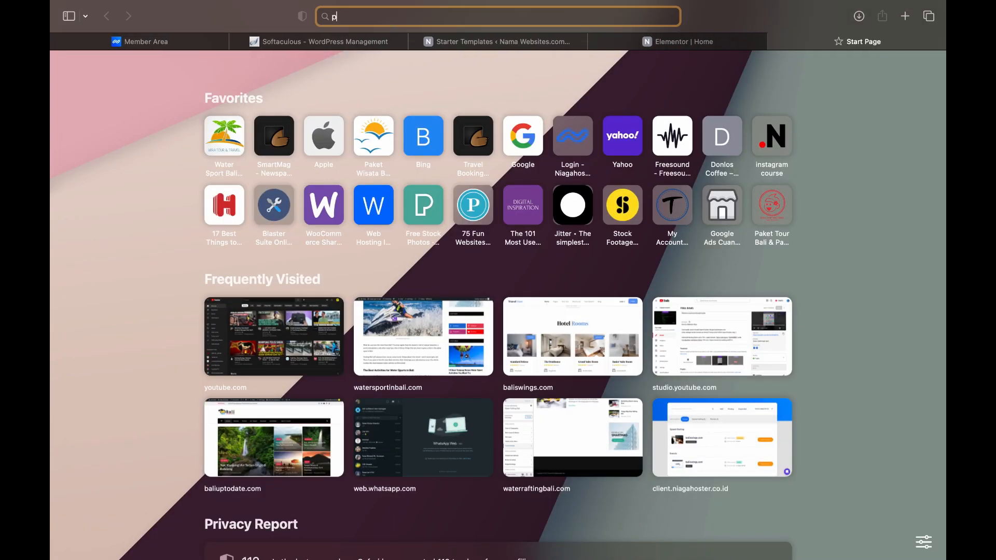
text(ixlr.com)
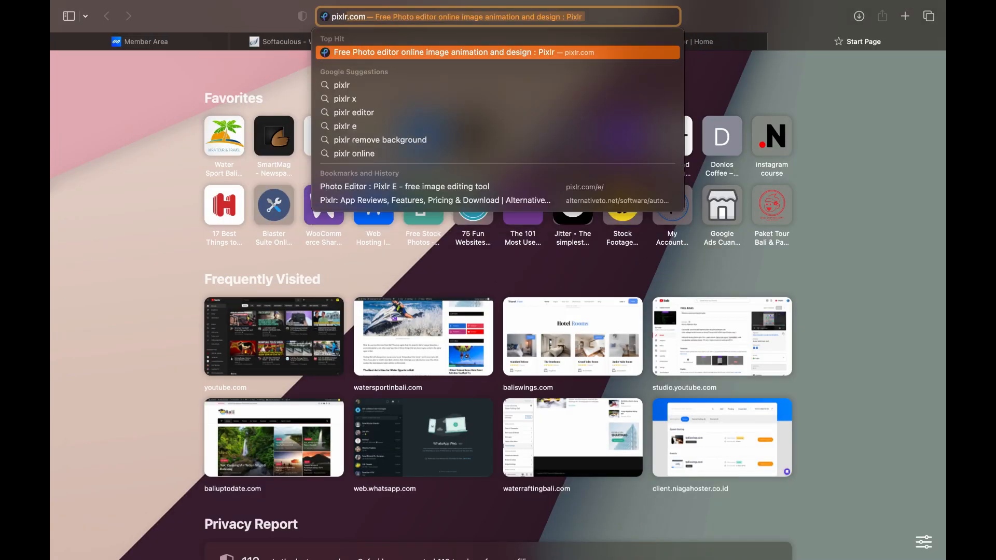
key(Return)
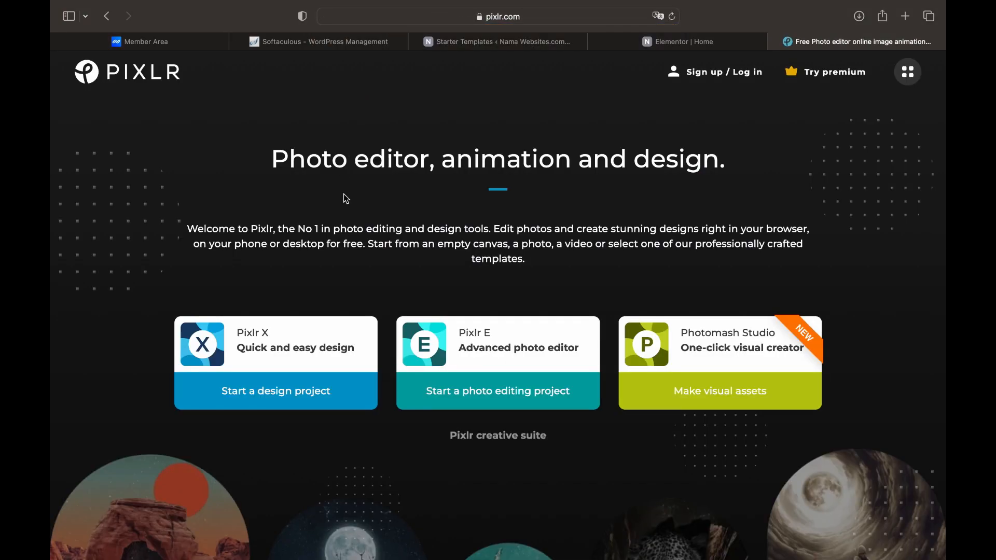
click(488, 348)
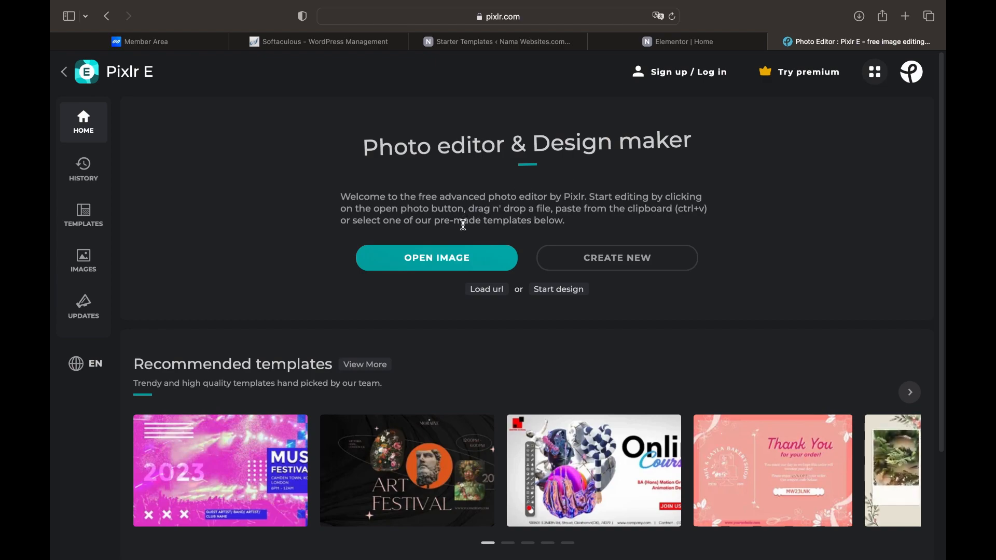
click(444, 262)
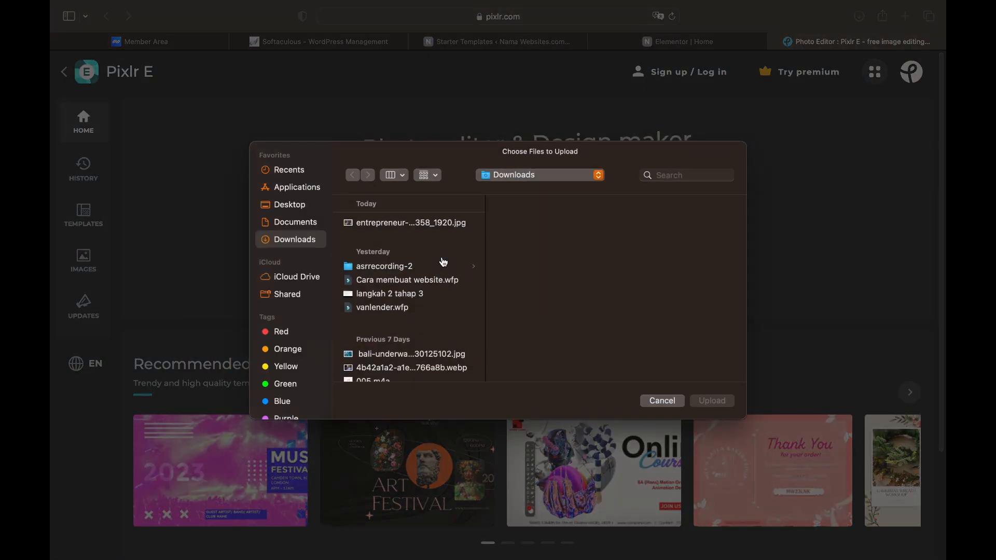
click(431, 228)
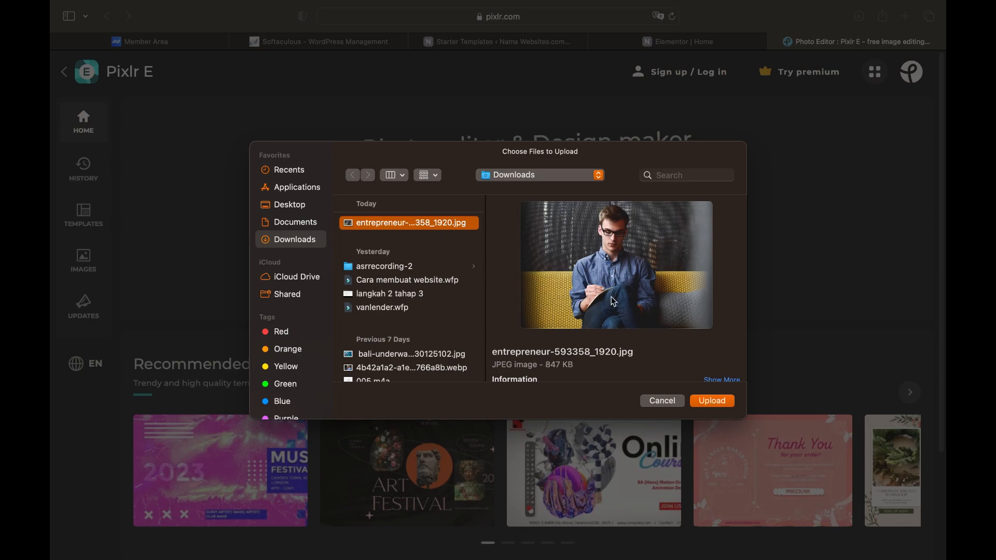
click(713, 402)
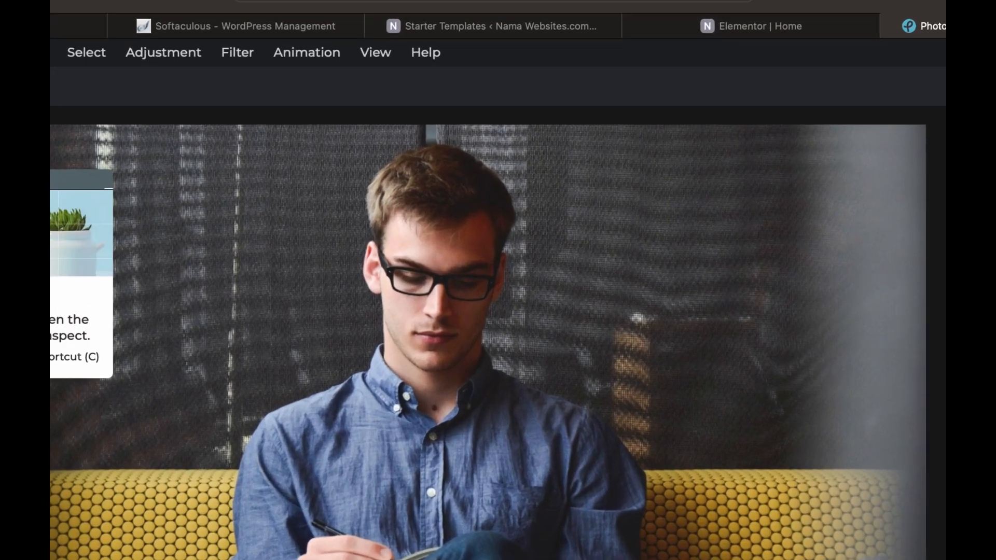
Crop the photo to 1920×960, positioning the crop area over the man
click(62, 157)
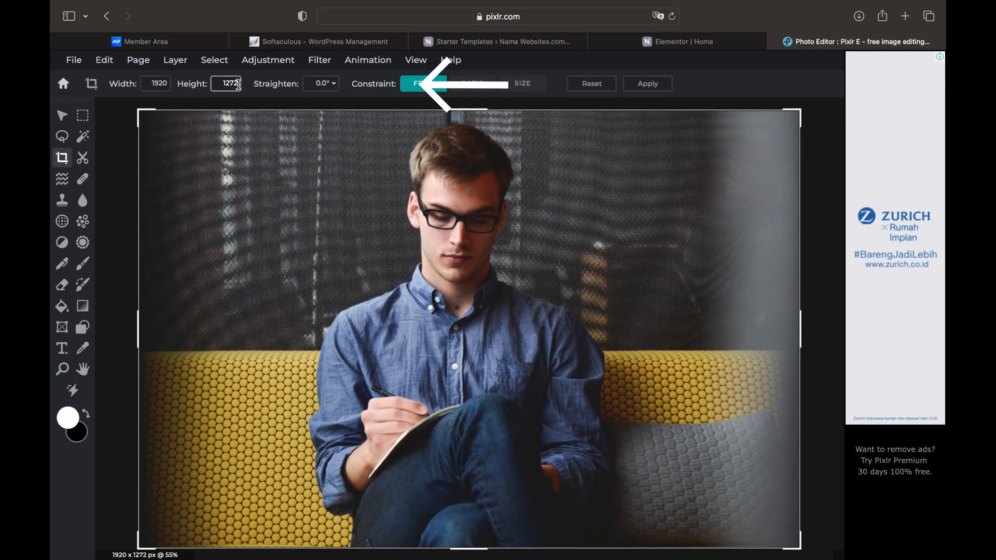
key(BackSpace)
key(BackSpace)
key(BackSpace)
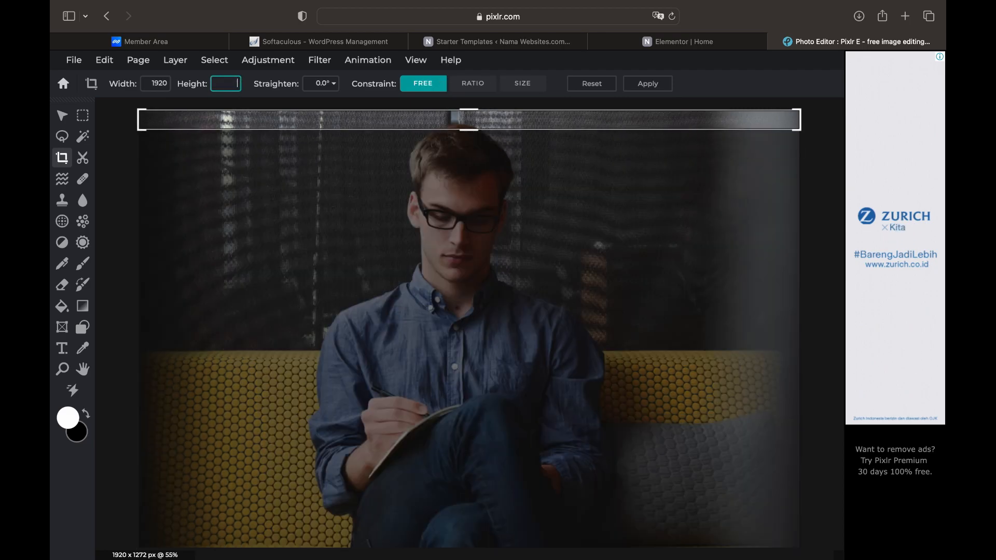
text(960)
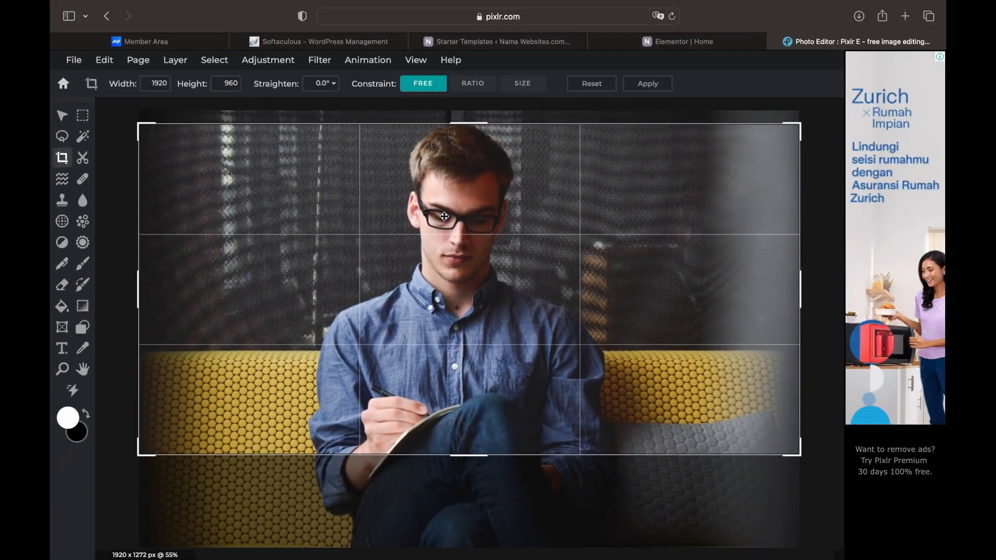
drag(444, 217, 444, 214)
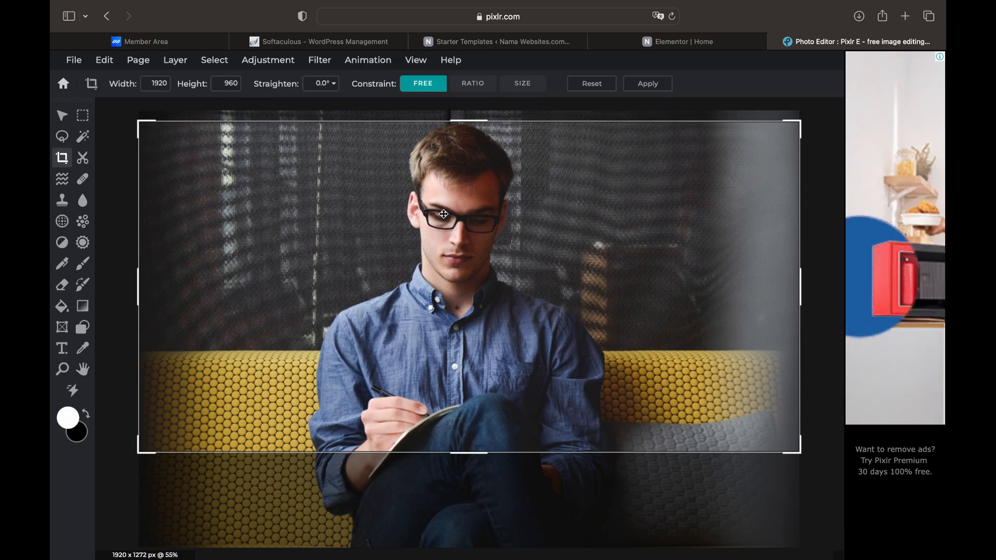
key(Return)
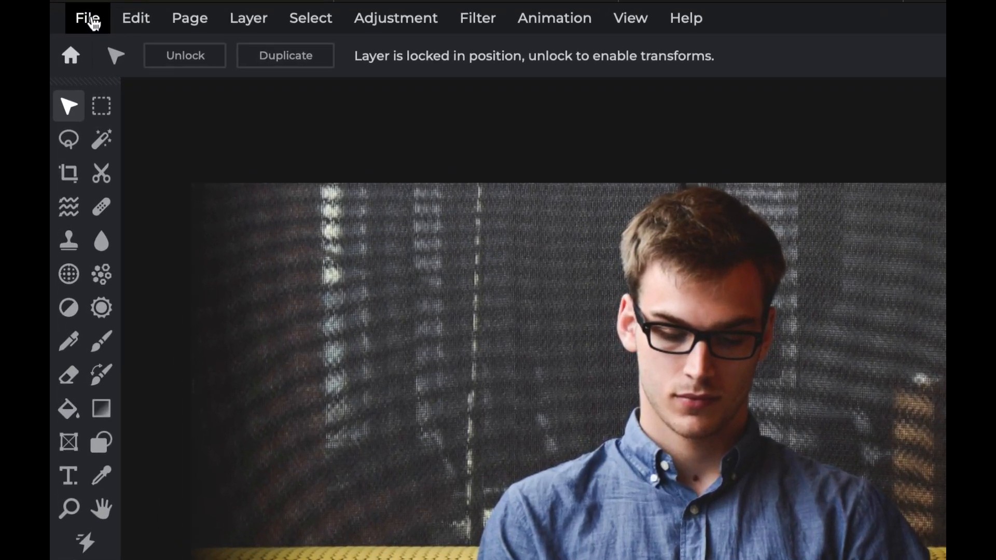
Save the cropped photo as a medium-quality JPG named 'Bg website 1'
click(76, 61)
mouse_move(131, 218)
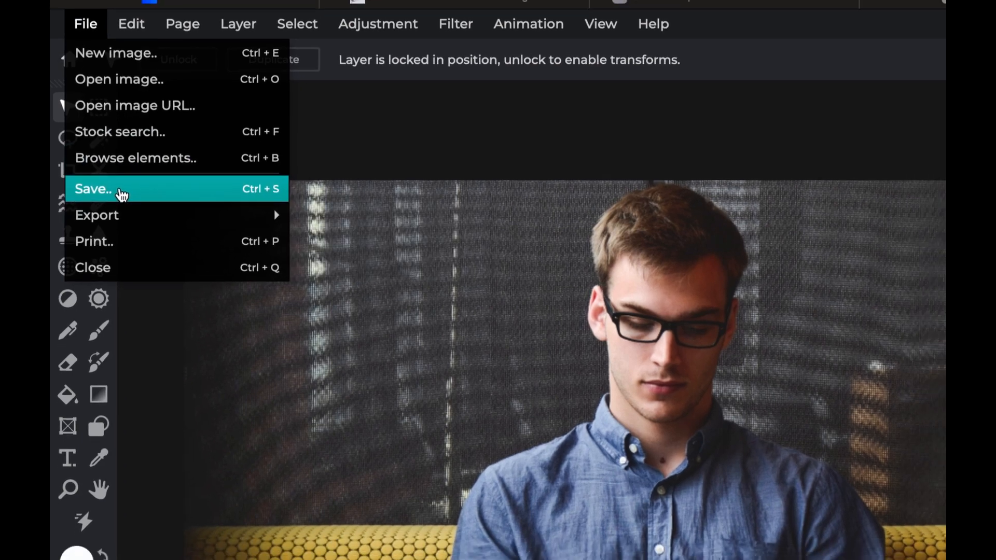
click(123, 193)
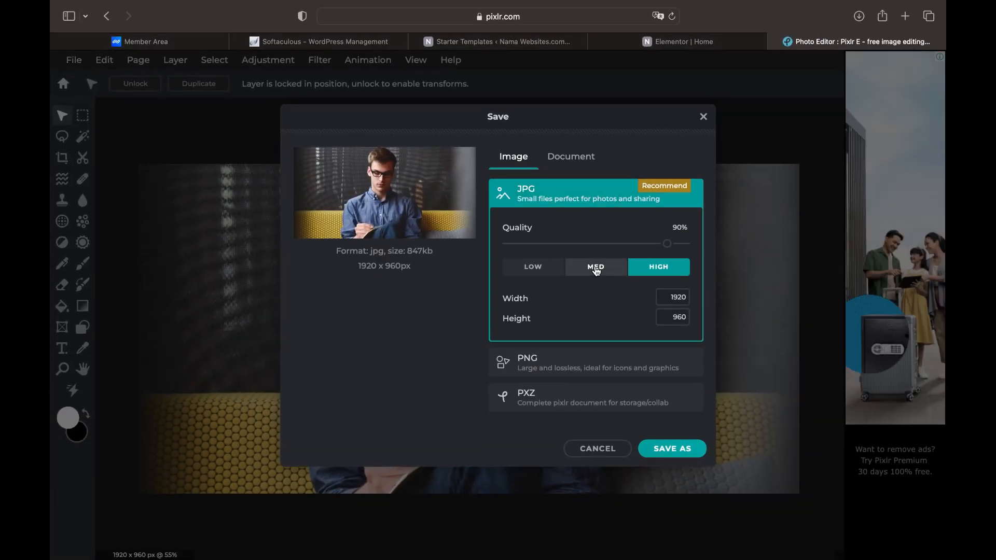
click(596, 270)
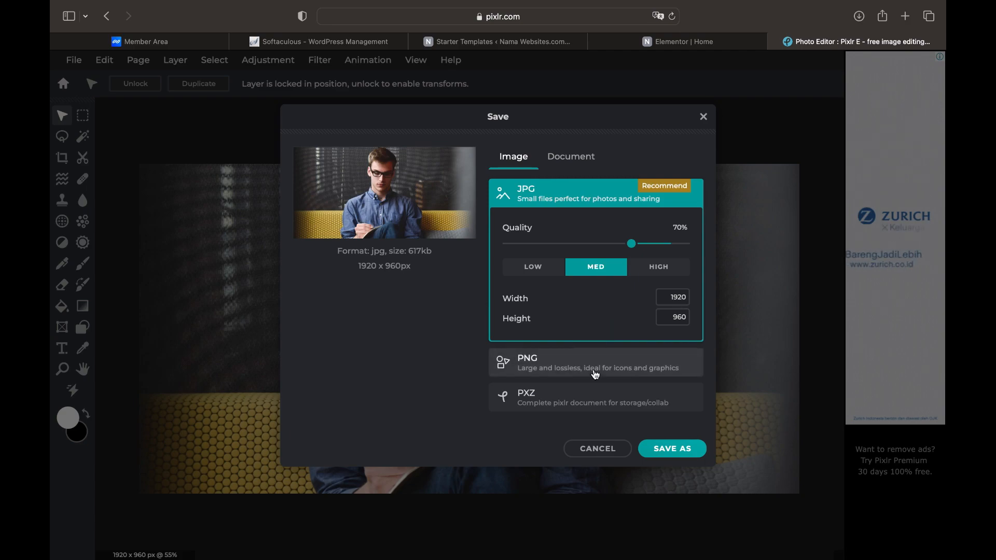
click(663, 453)
drag(510, 306, 469, 273)
text(Bg website 1)
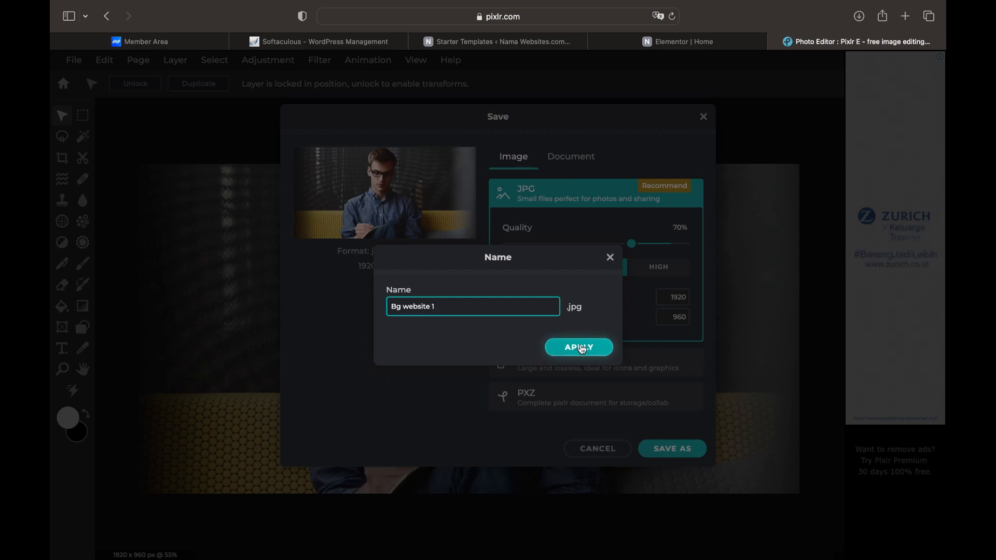
click(581, 348)
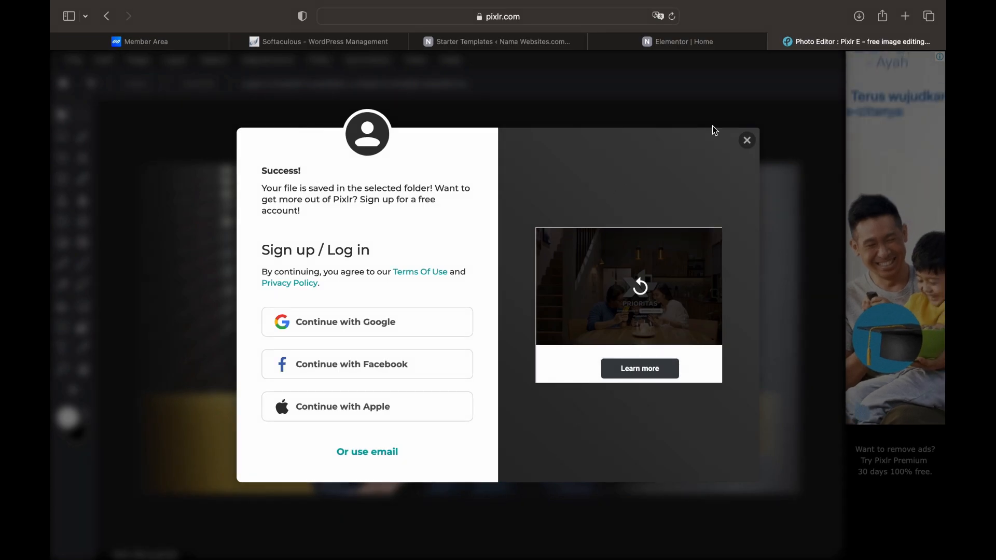
Search Google for 'jpg compress to webp' in a new tab
click(906, 17)
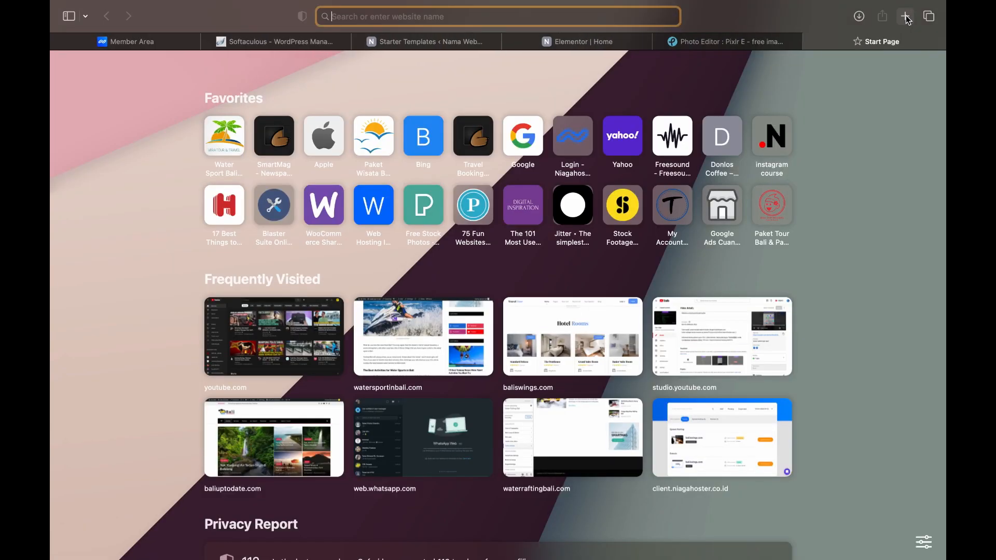
text(goo)
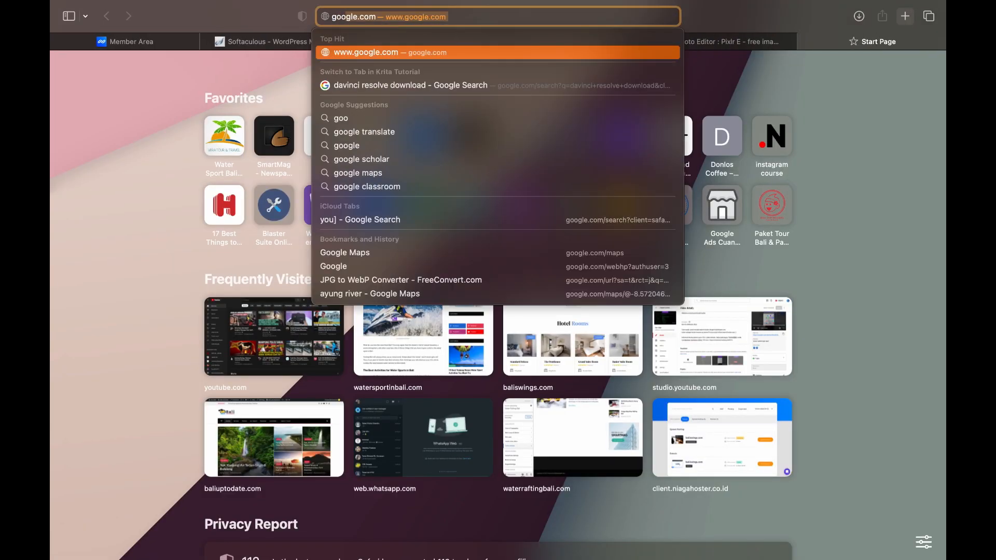
key(Return)
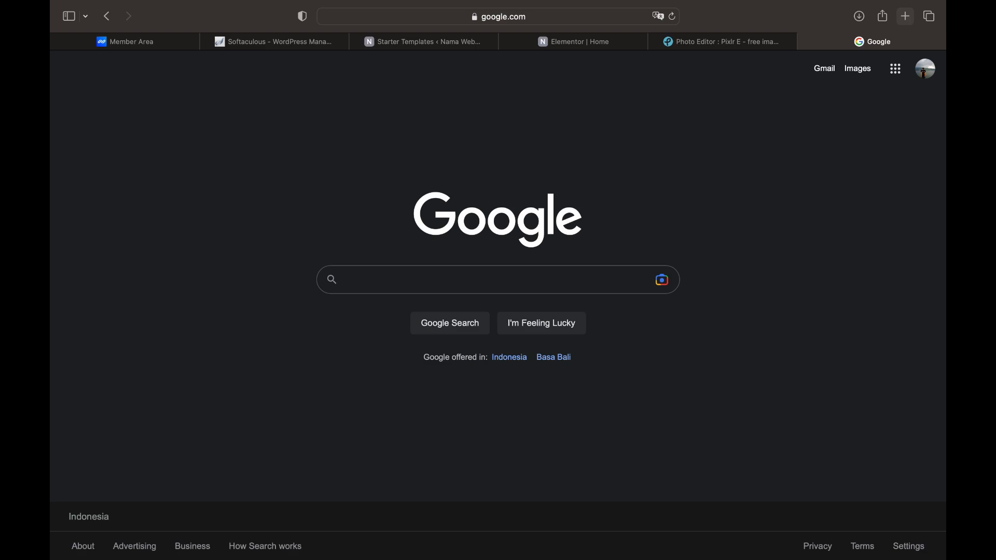
text(jpg com)
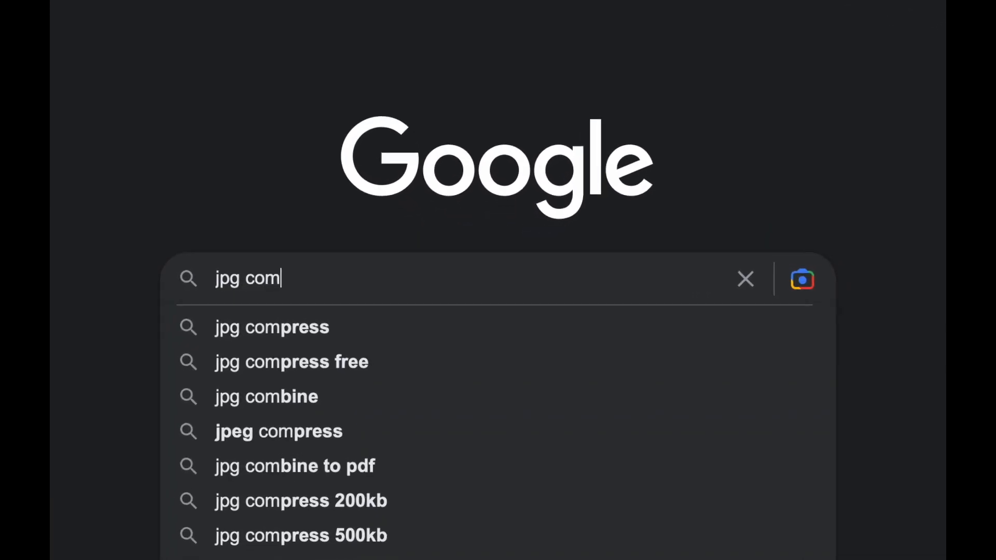
text(pres)
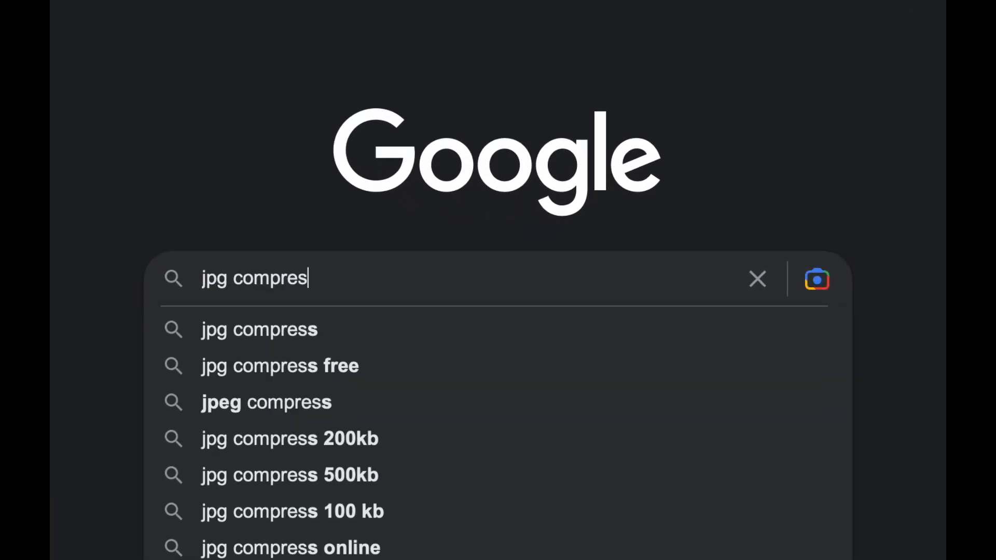
text(s to webp)
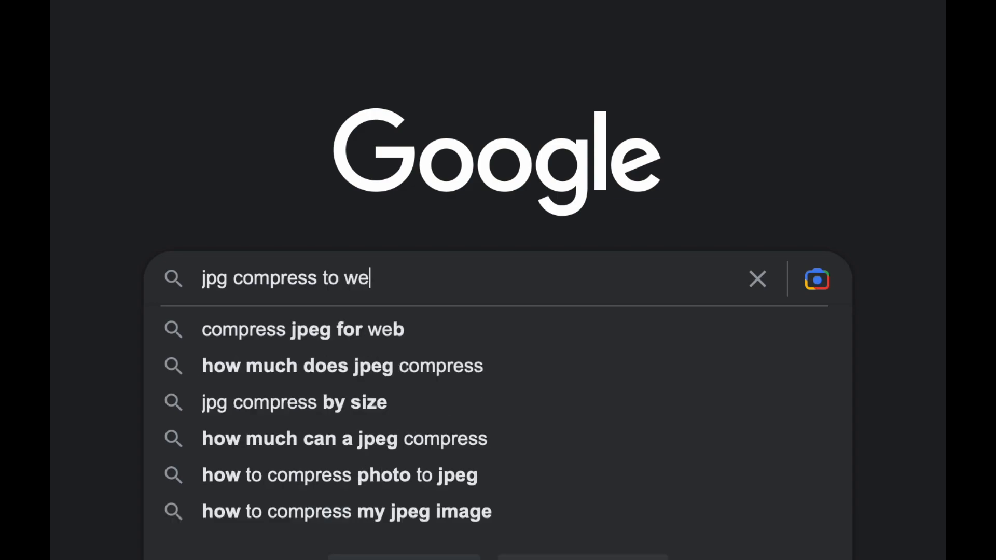
key(Return)
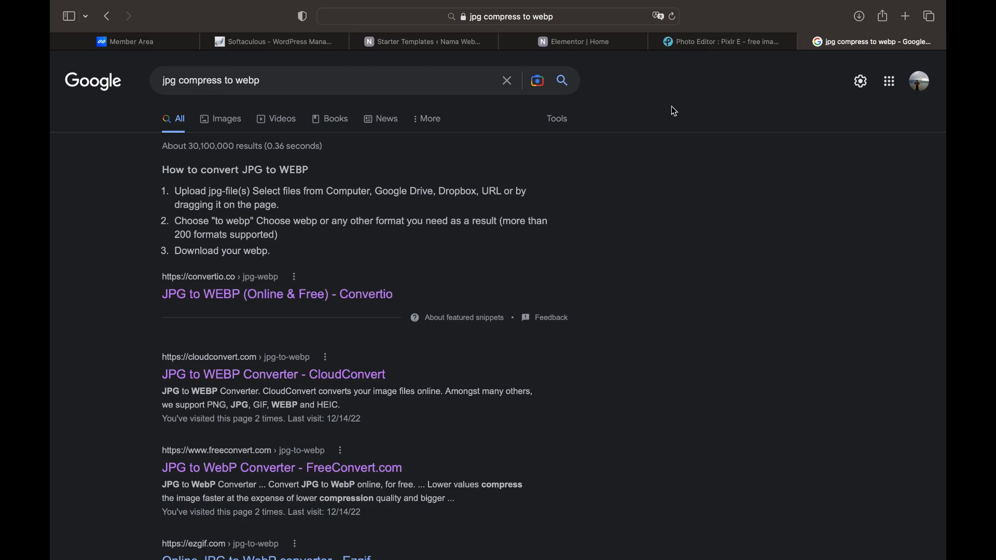
Upload Bg website 1.jpg to CloudConvert's JPG to WEBP converter, keeping WEBP as output
click(223, 380)
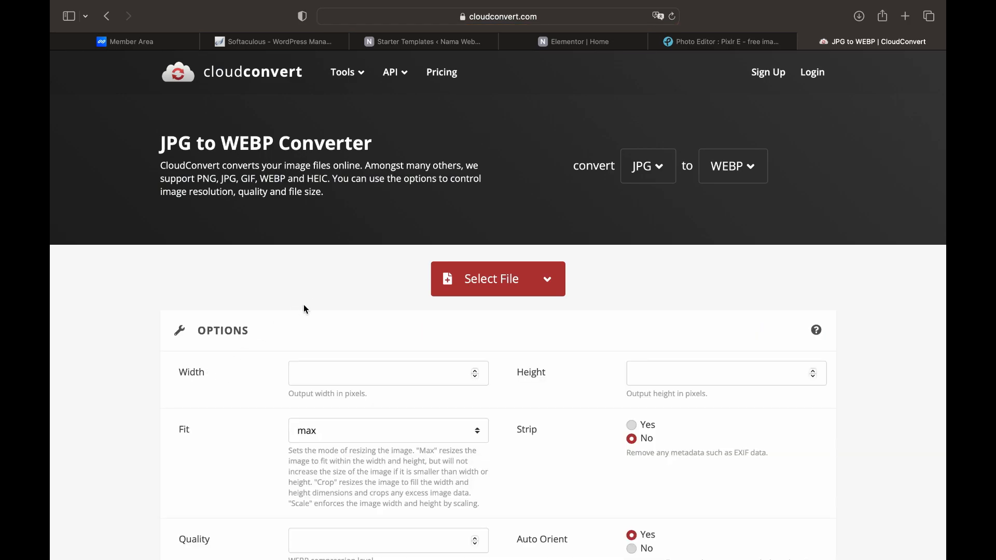
click(477, 288)
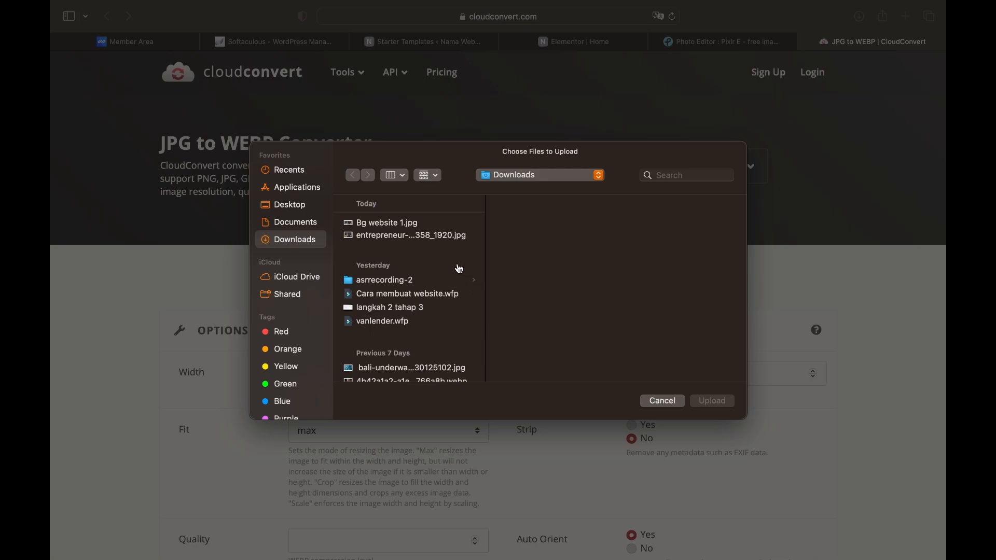
click(393, 224)
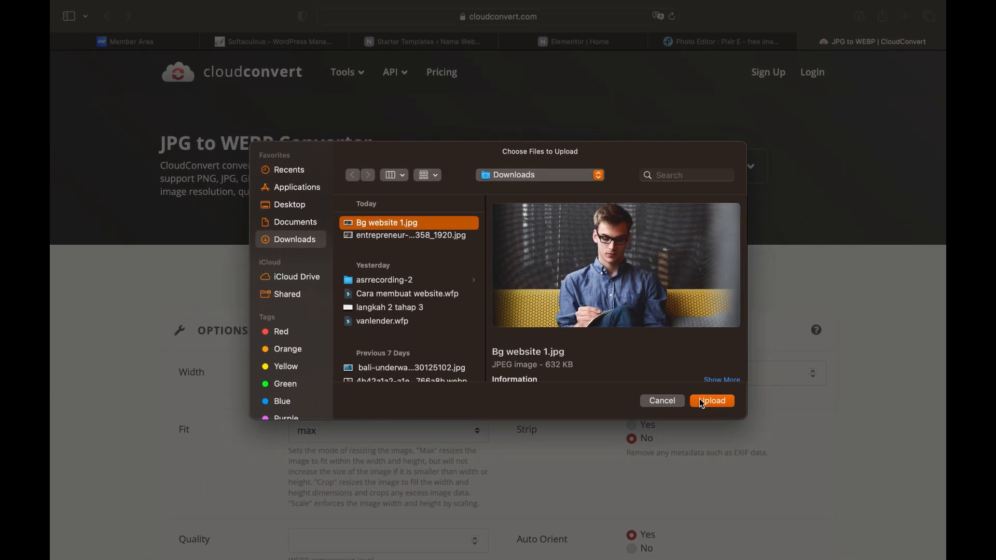
click(713, 401)
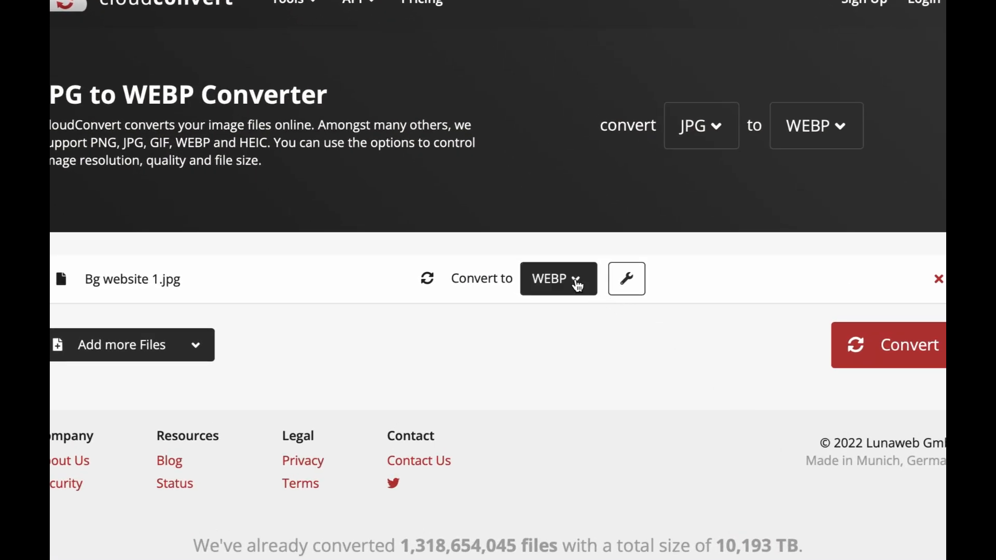
click(577, 286)
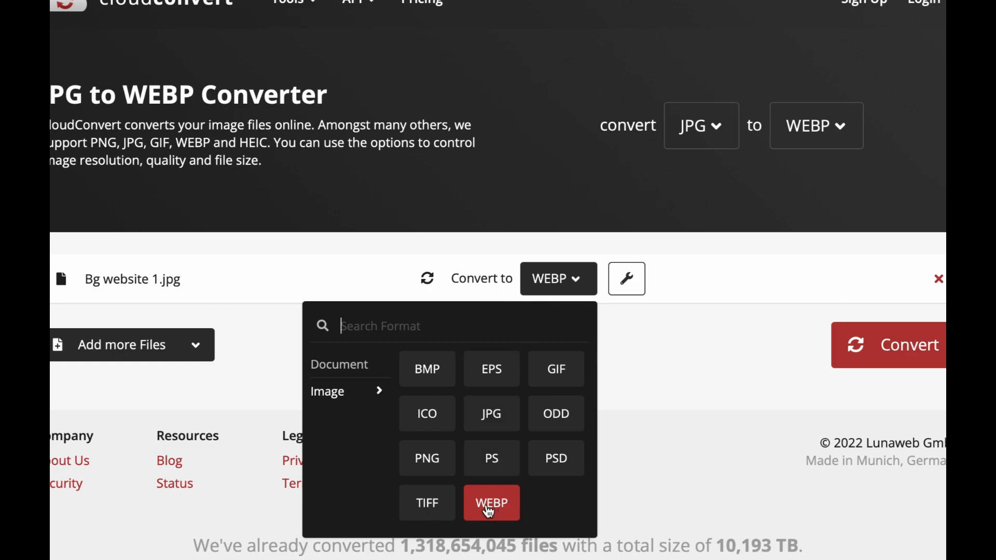
click(493, 506)
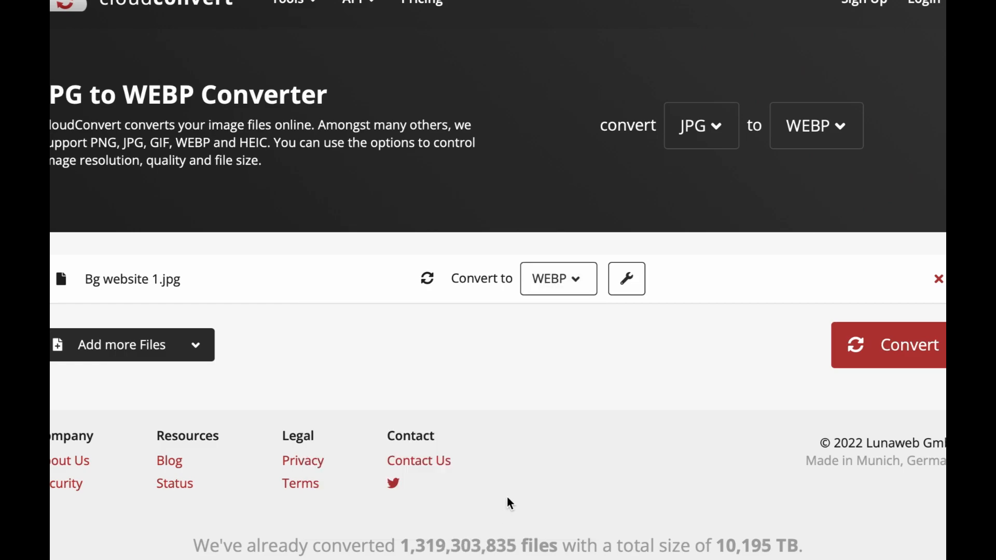
Set the WebP quality to 70 and convert Bg website 1.jpg
click(626, 294)
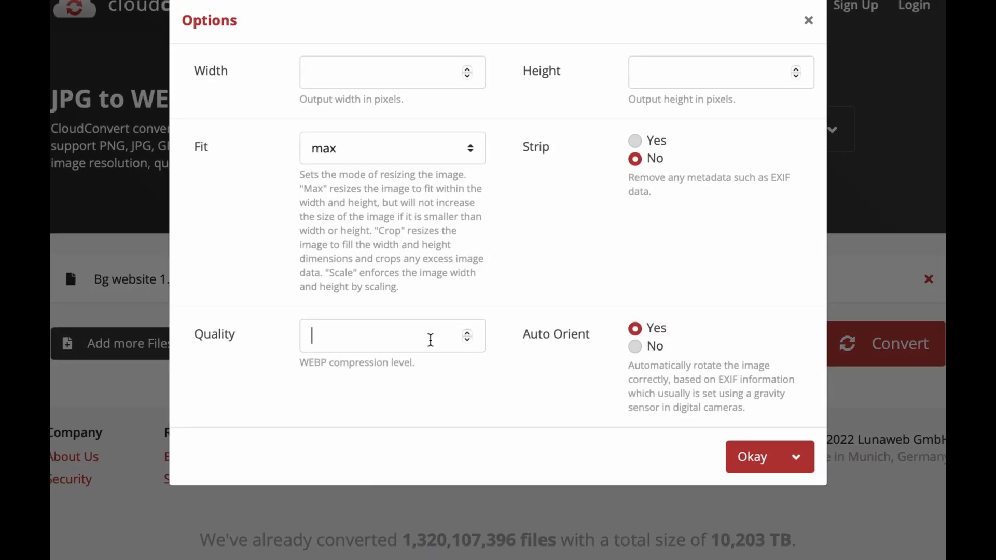
click(430, 340)
text(70)
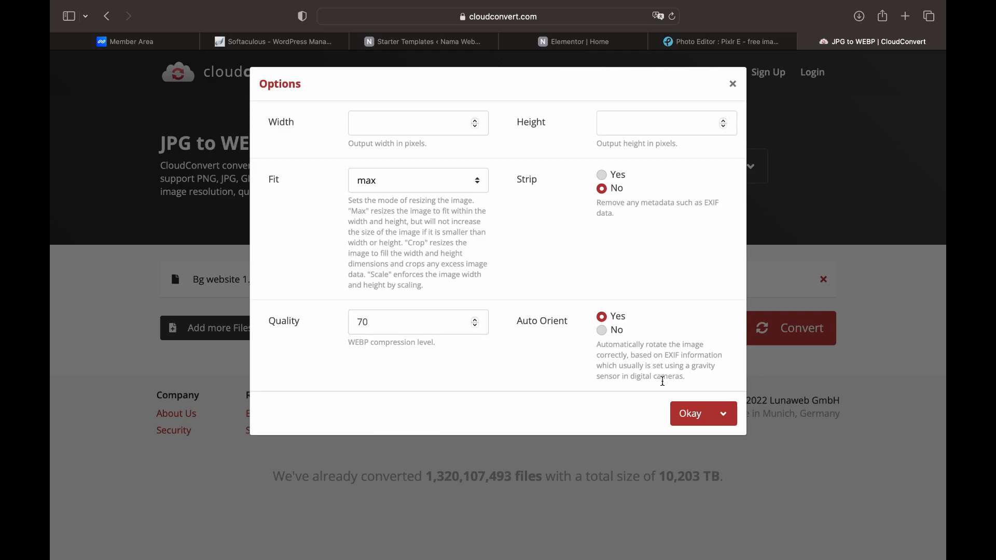
click(687, 415)
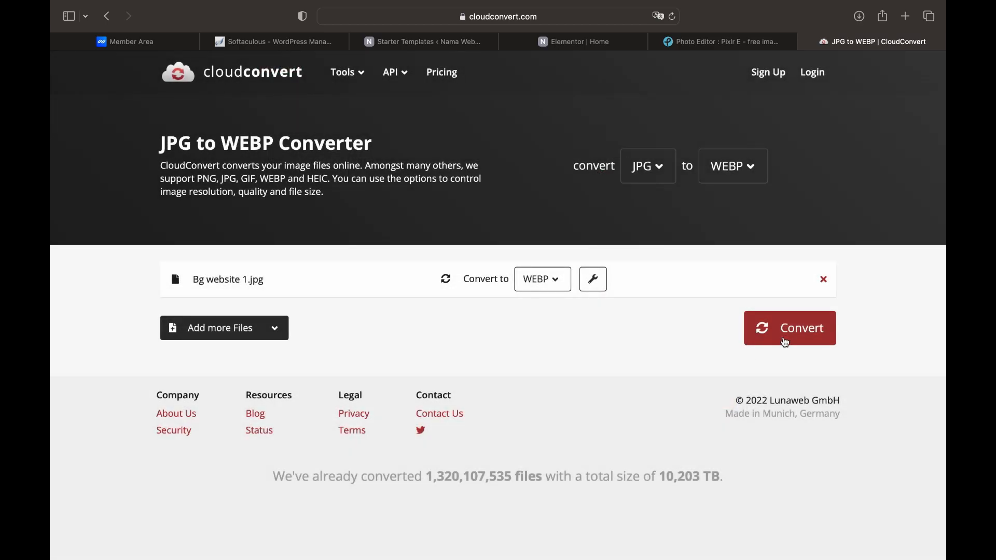
click(791, 338)
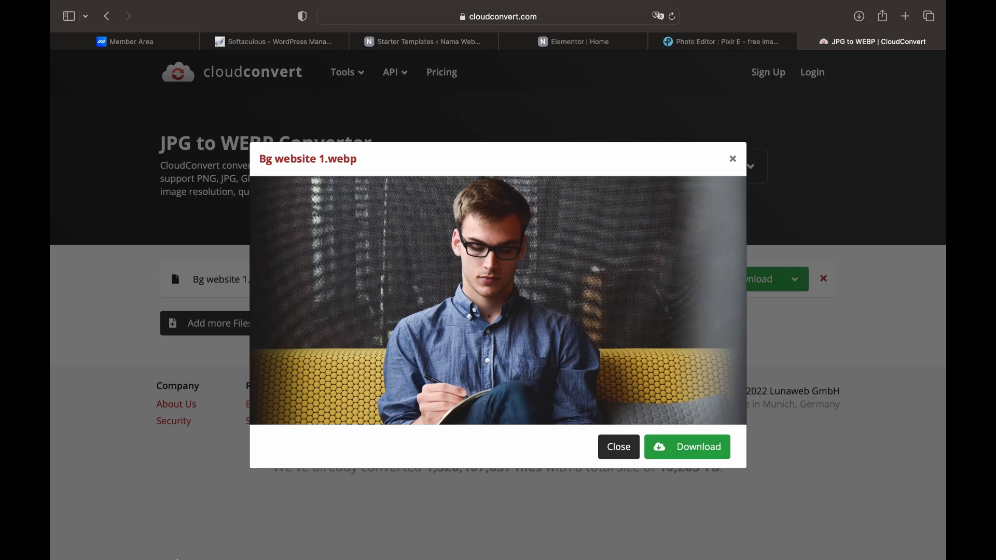
Open Bg website 1.webp and the original Bg website 1.jpg from Downloads in Preview
mouse_move(178, 542)
click(104, 534)
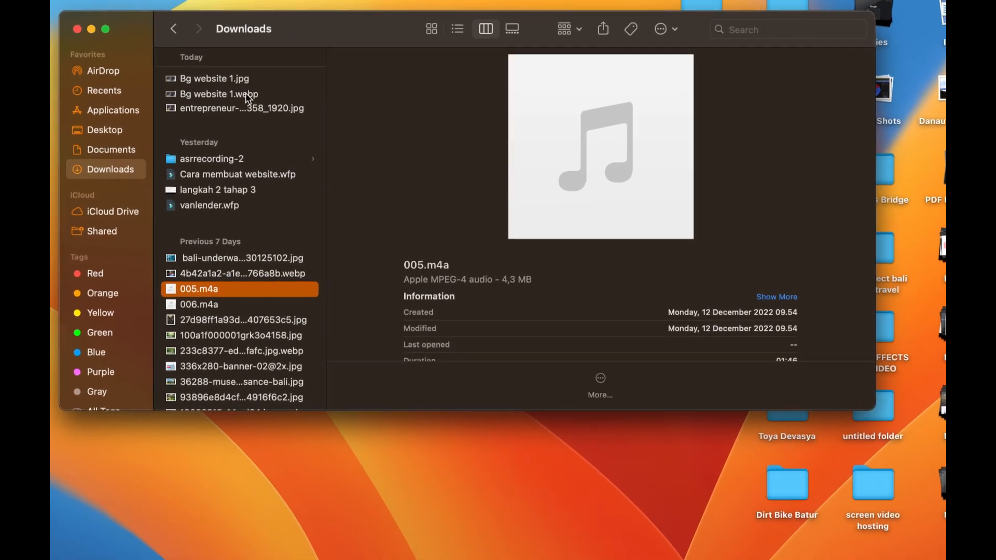
click(278, 116)
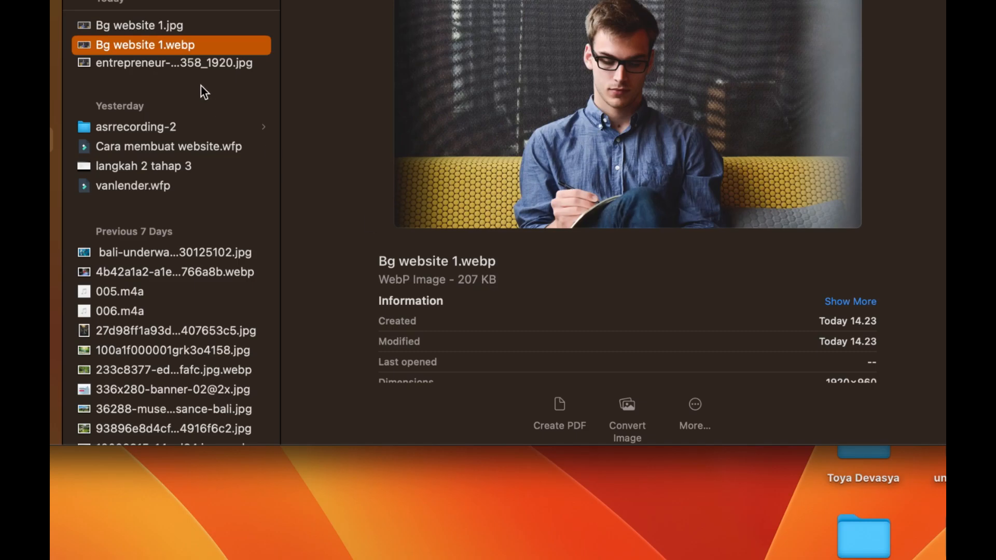
click(169, 24)
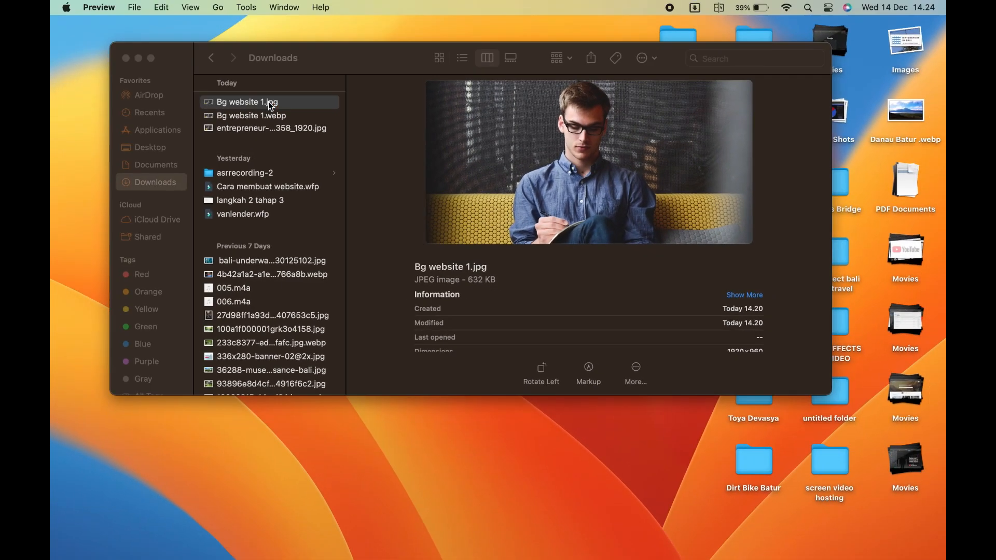
double_click(269, 102)
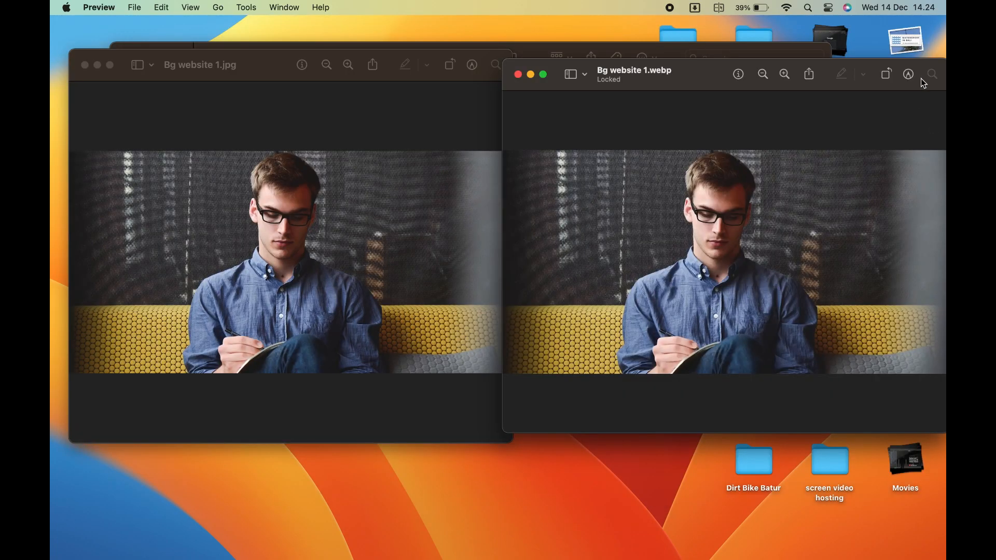
Arrange the two image windows side by side to compare, then return to CloudConvert
drag(921, 78, 887, 81)
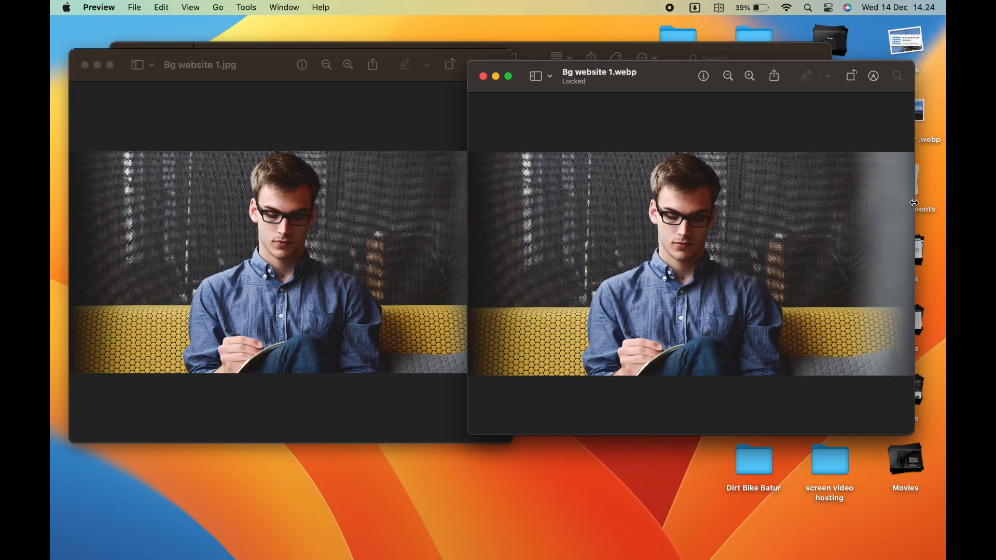
drag(915, 203, 903, 204)
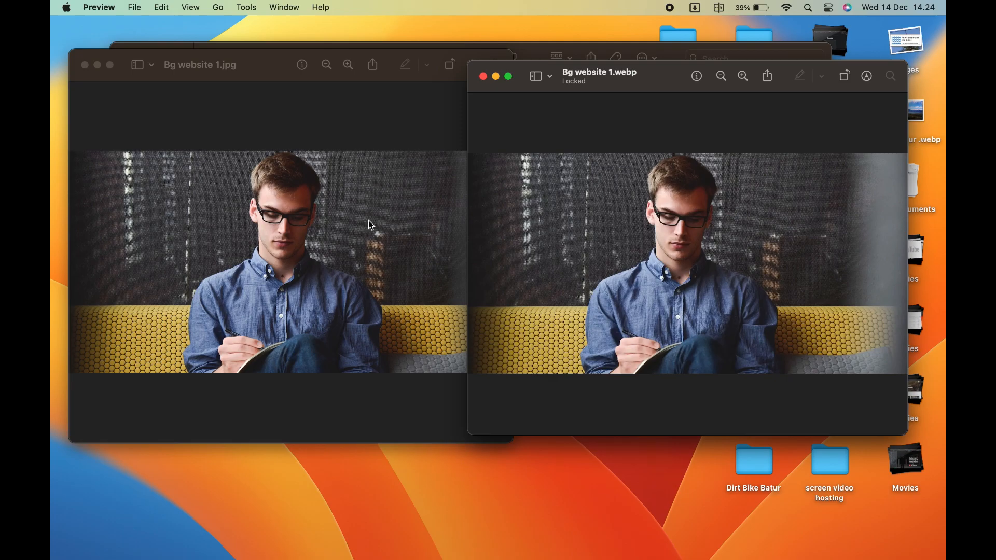
click(271, 65)
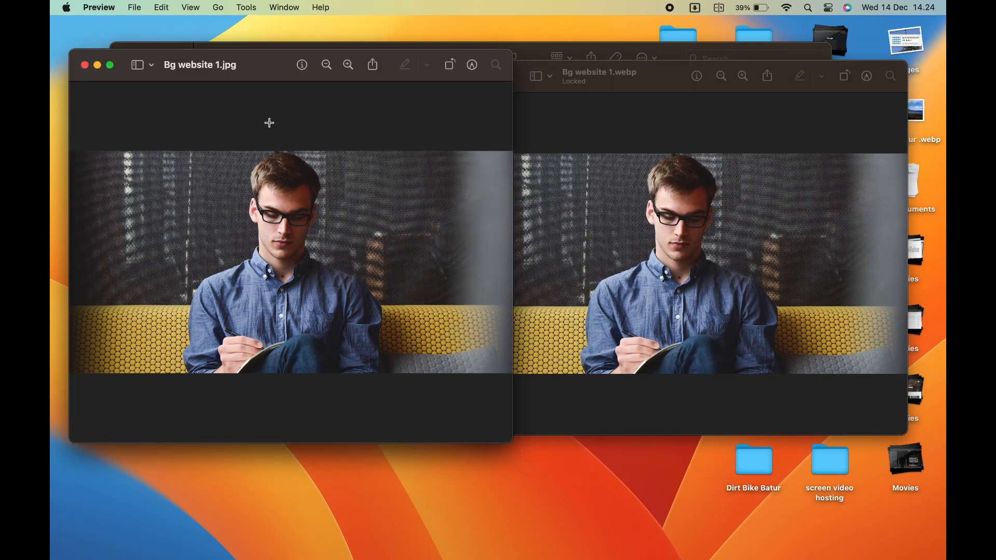
click(642, 247)
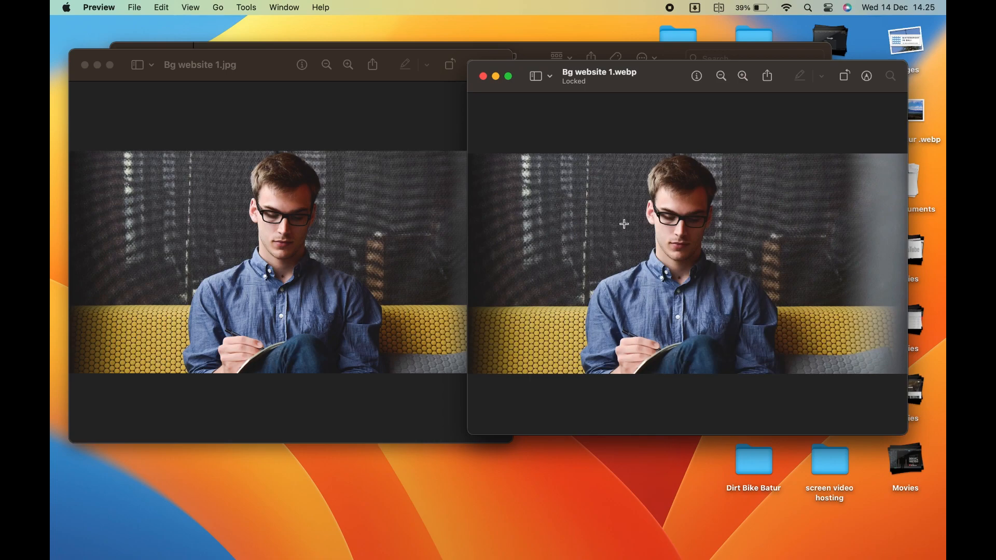
key(ctrl+Up)
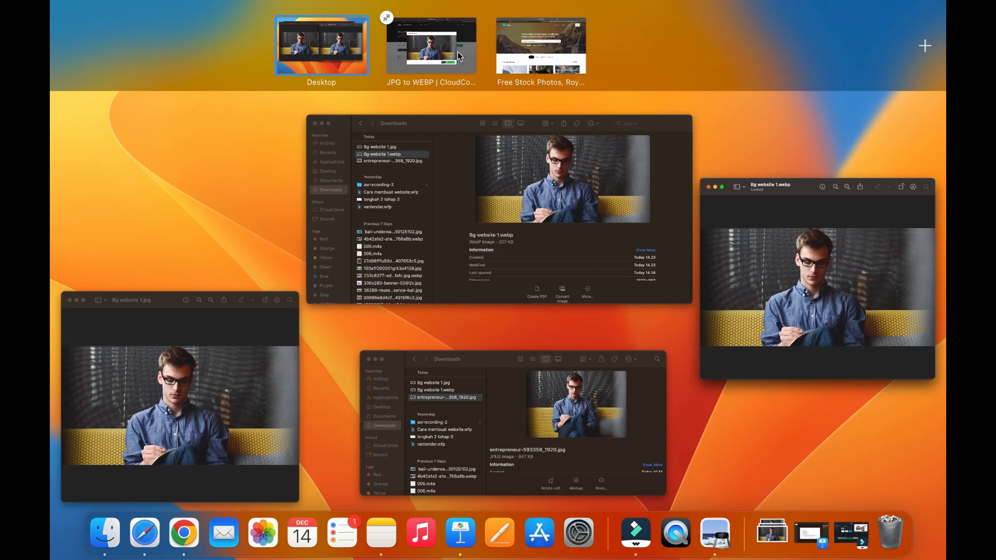
click(435, 47)
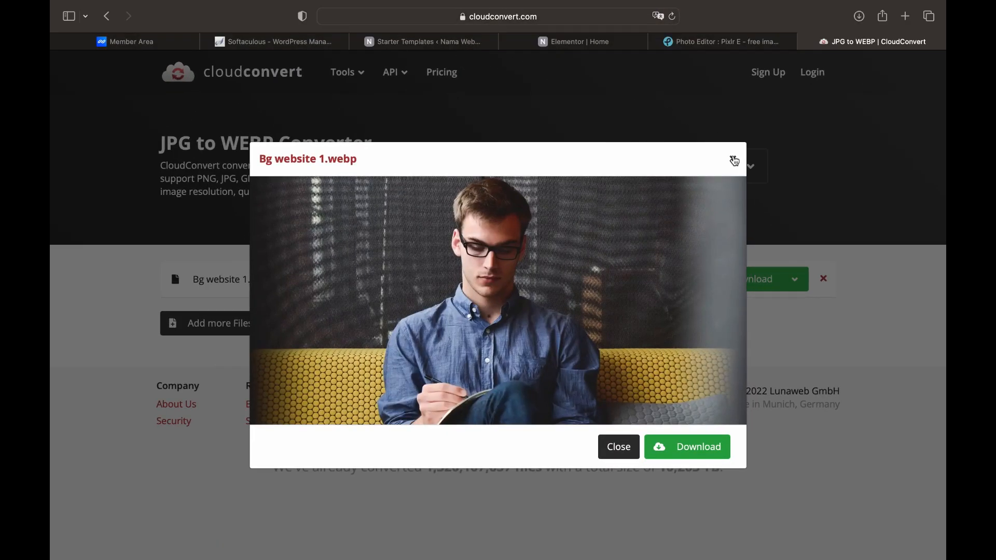
Upload Bg website 1.webp to the media library and insert it as the hero background
click(733, 159)
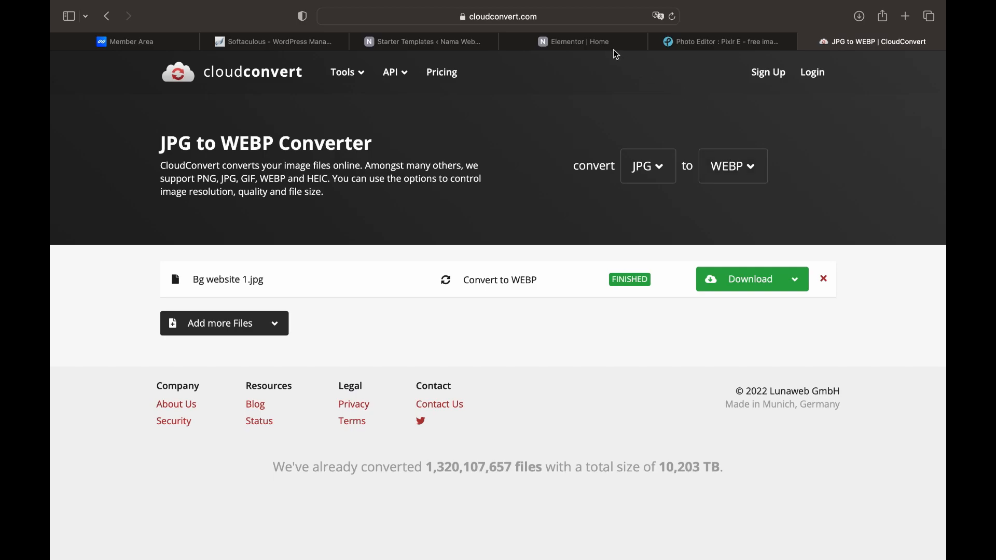
click(581, 41)
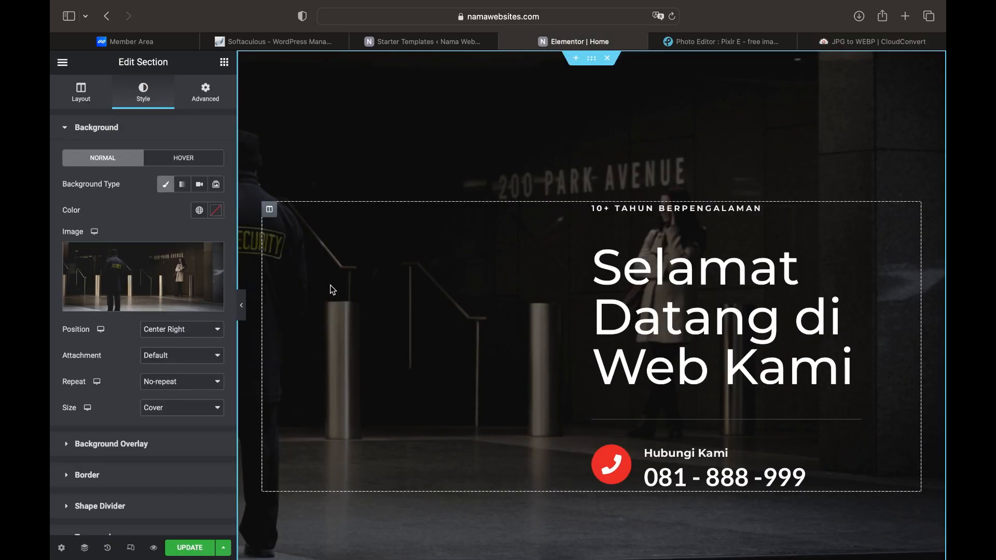
click(147, 273)
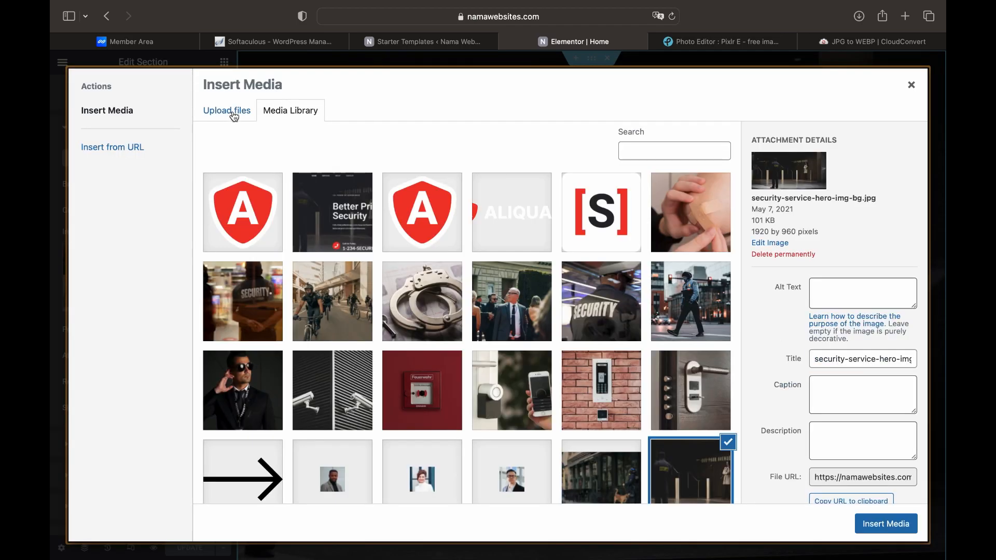
click(231, 117)
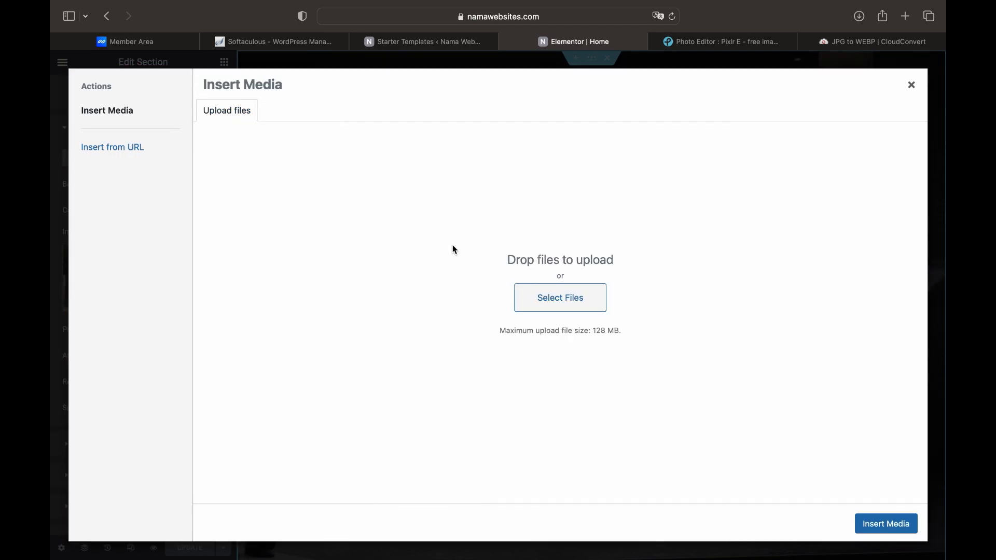
click(524, 297)
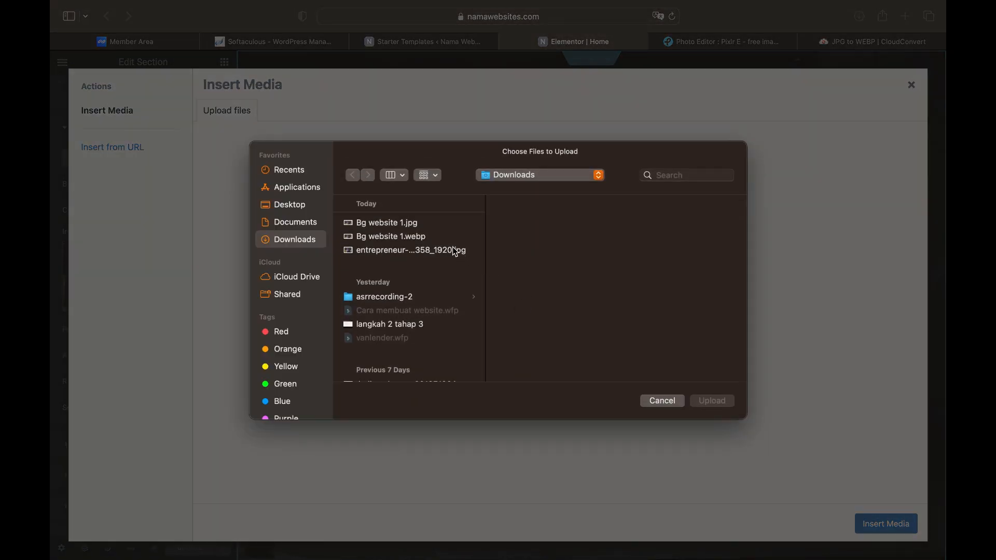
click(418, 238)
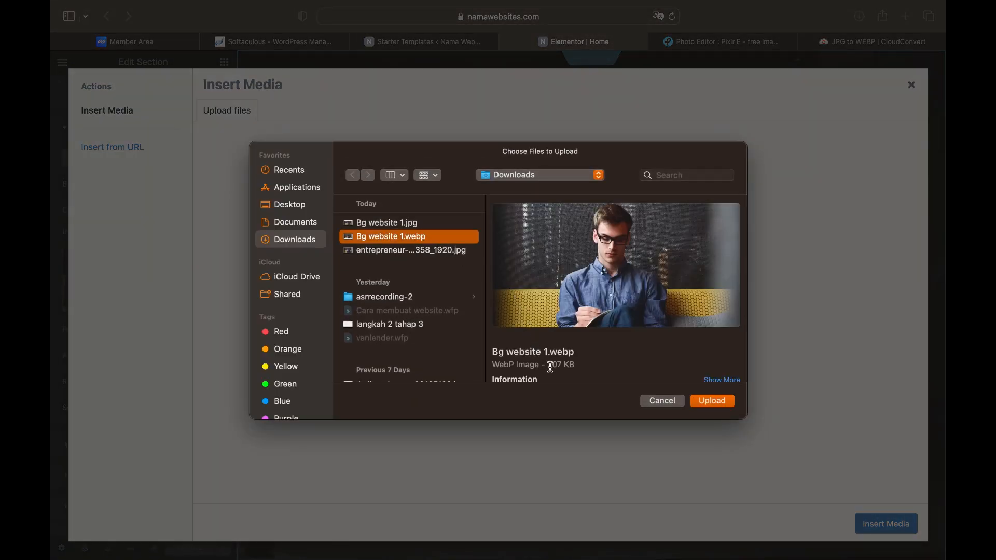
click(711, 402)
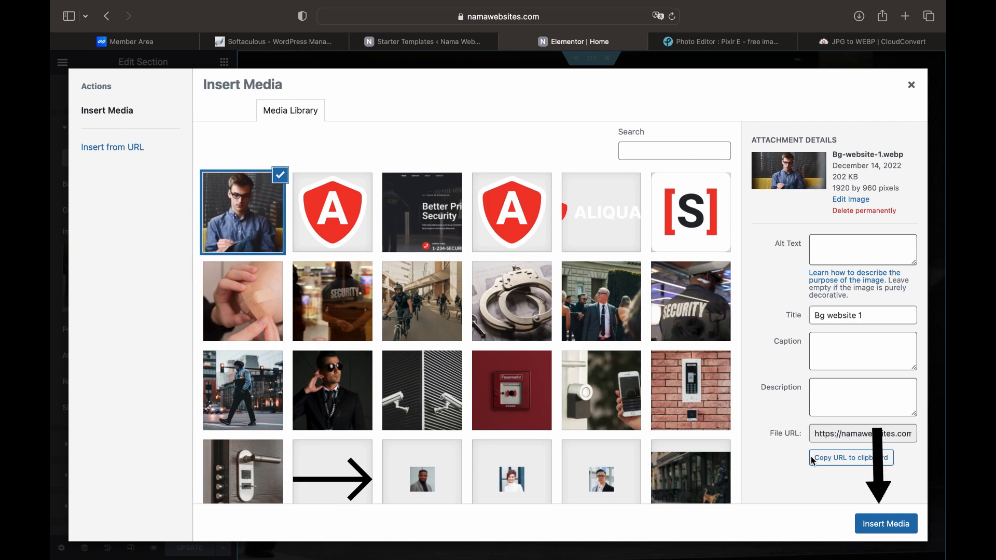
click(870, 529)
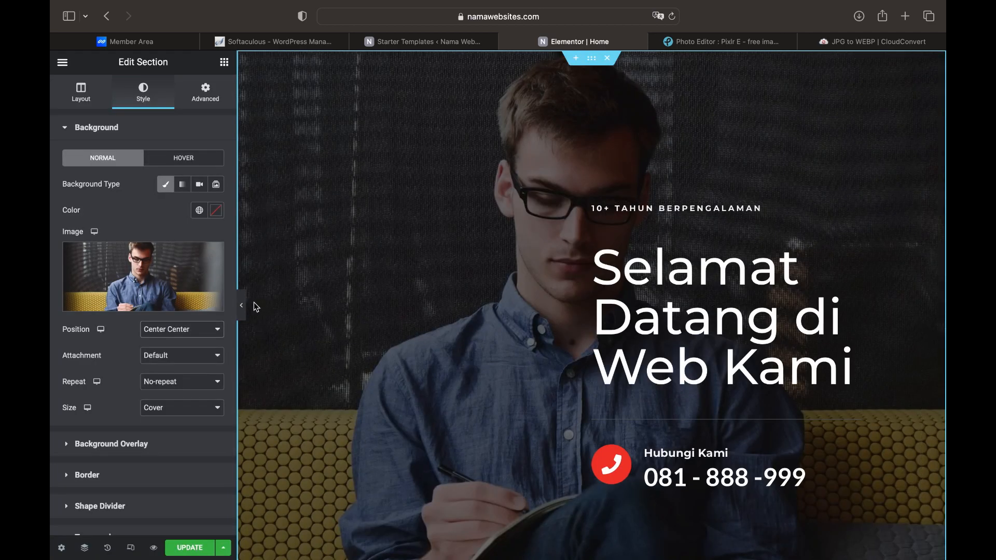
Set the background position to Center Right and preview the page full width
click(206, 336)
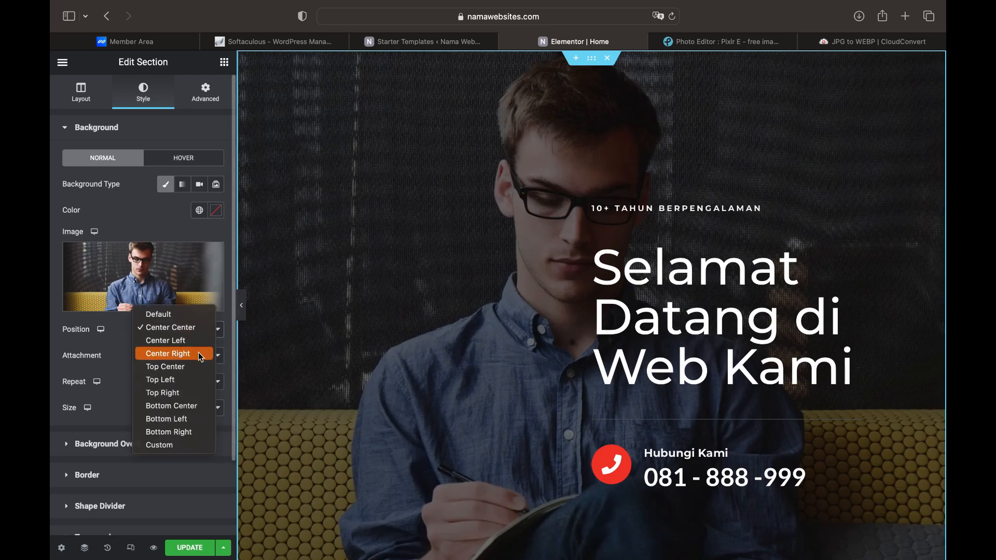
click(201, 355)
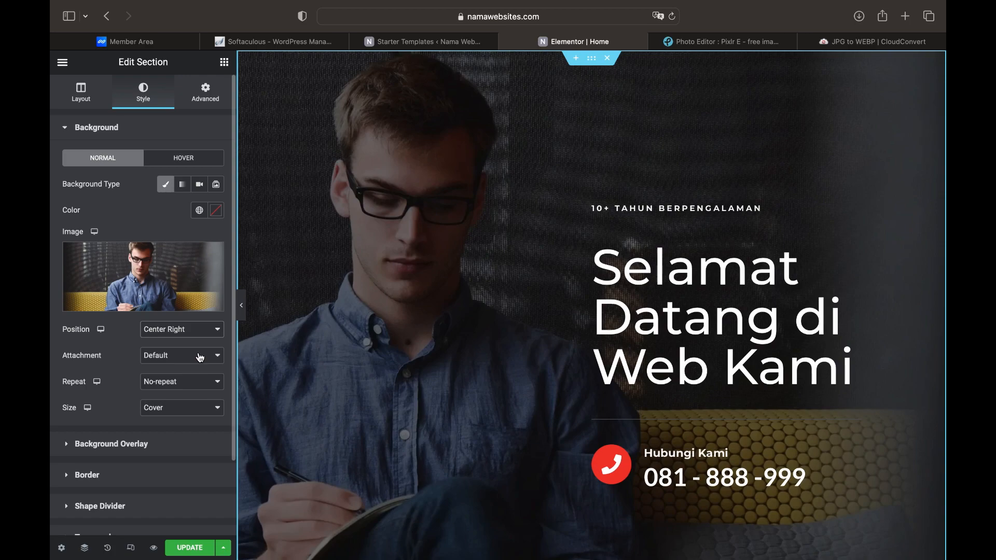
click(245, 317)
scroll(244, 317, down, 2)
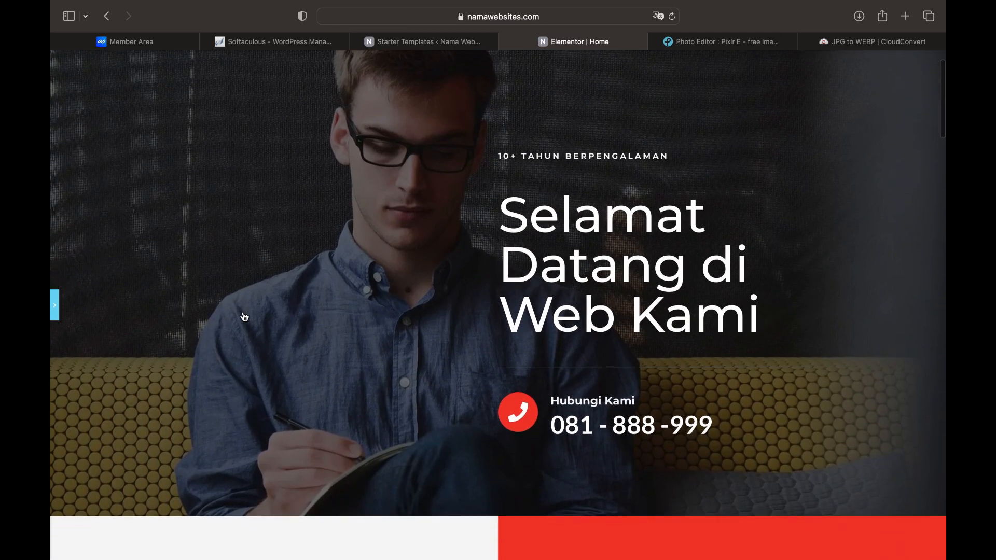
scroll(244, 317, up, 2)
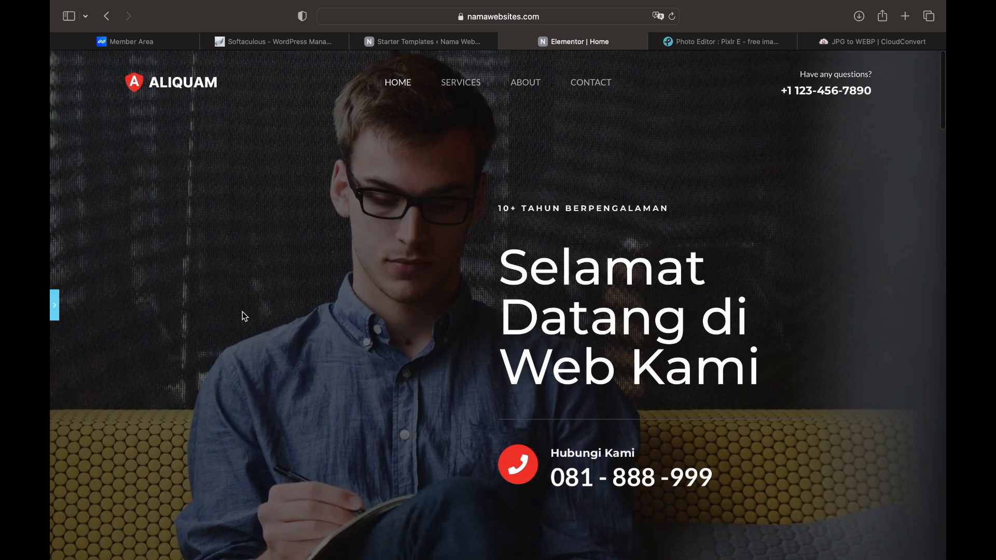
Restore the editing panel and update the Home page
click(55, 306)
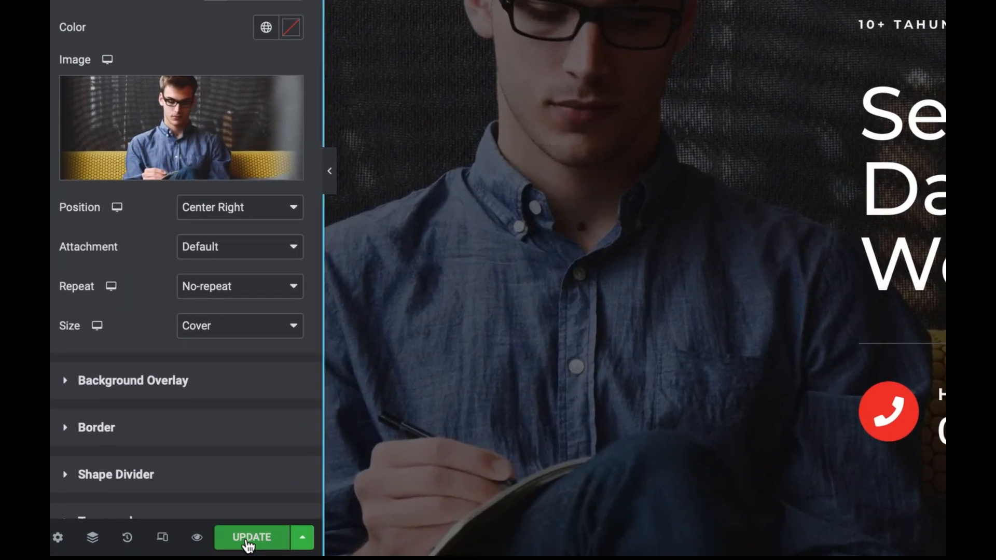
click(249, 540)
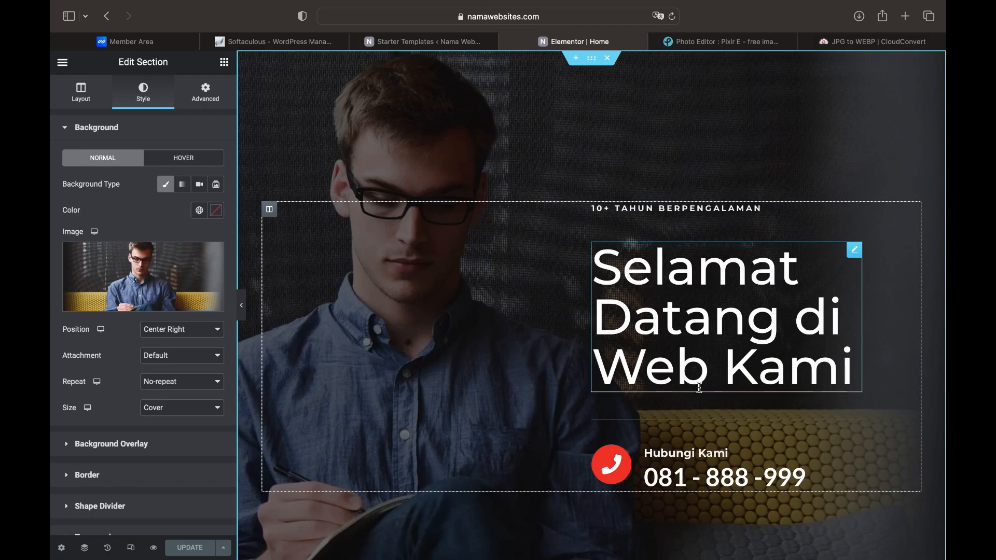
scroll(699, 388, down, 10)
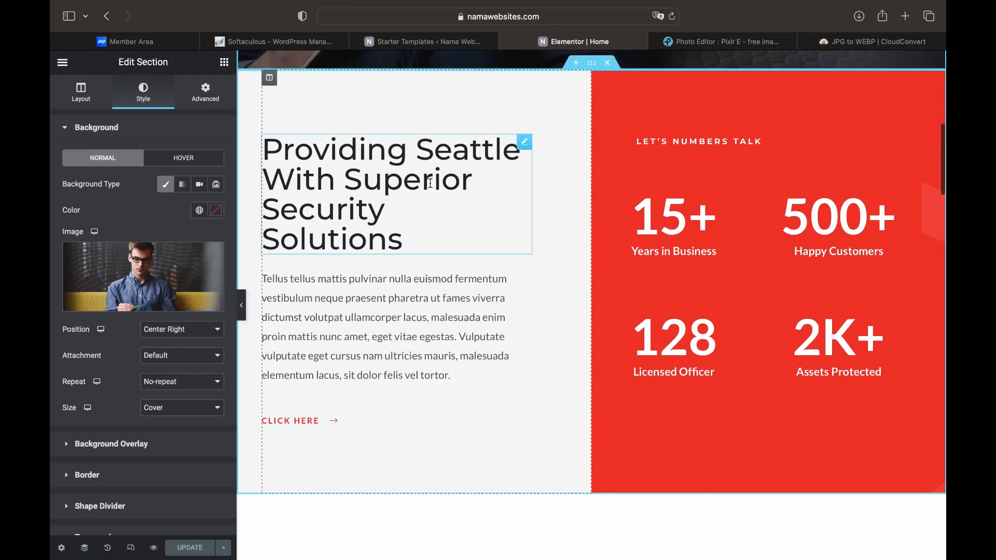
Set the first counter's ending number to 10 and its title to '10 Tahun Berpenglaman'
click(679, 235)
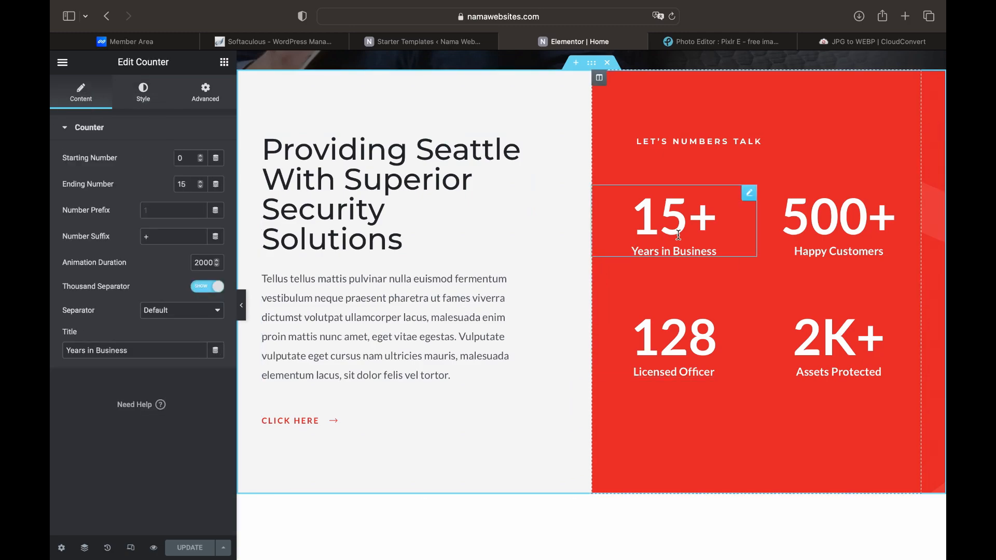
click(184, 185)
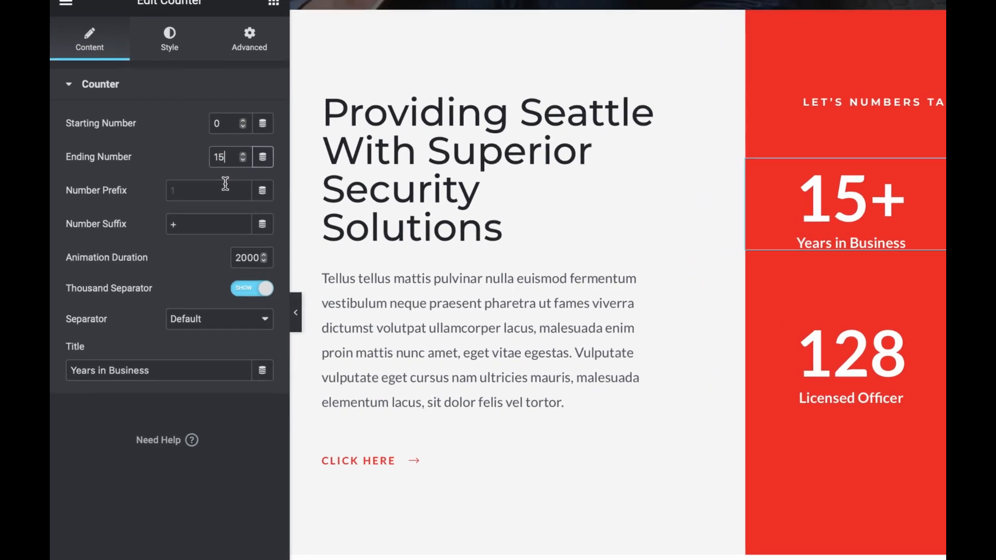
key(BackSpace)
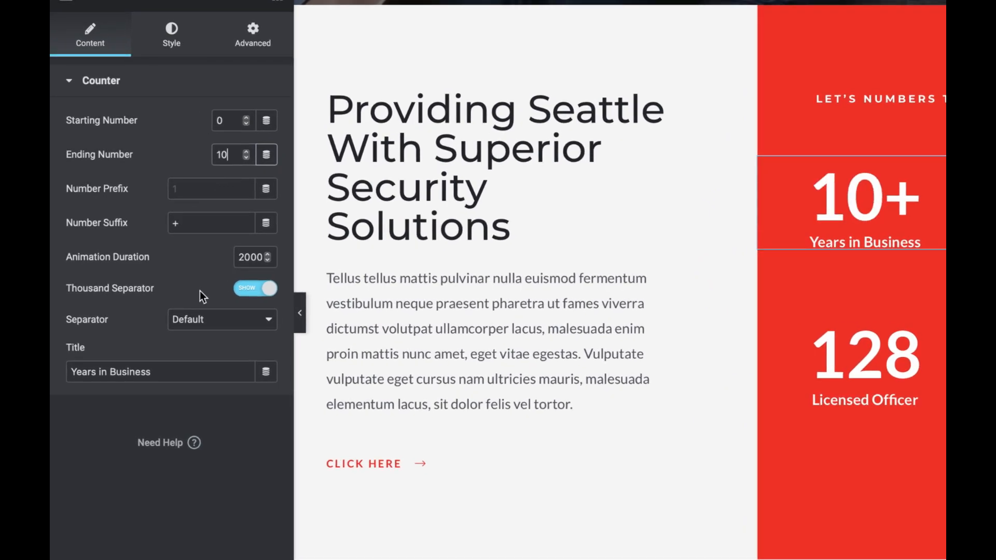
click(190, 372)
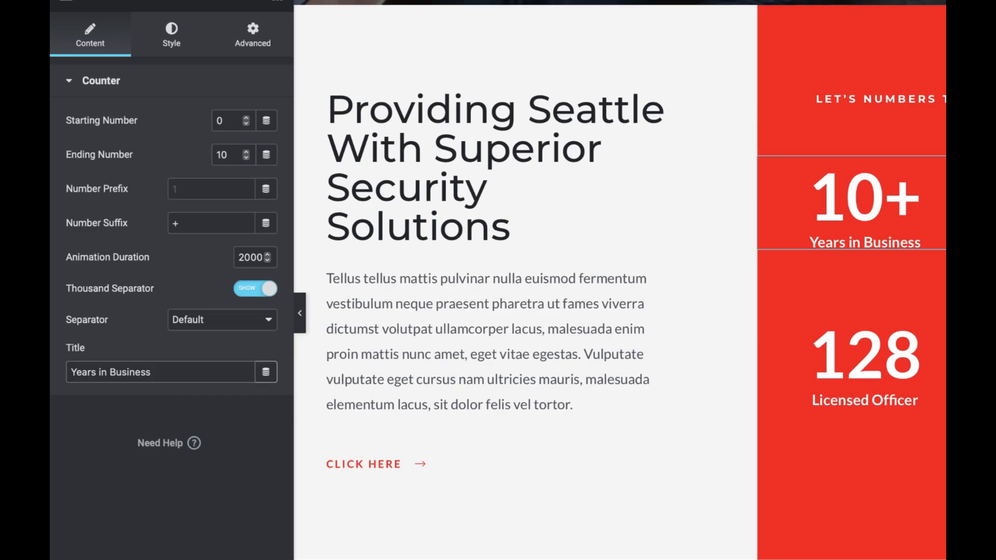
key(BackSpace)
key(BackSpace)
key(BackSpace)
key(BackSpace)
key(BackSpace)
key(BackSpace)
key(BackSpace)
key(BackSpace)
key(BackSpace)
key(BackSpace)
key(BackSpace)
key(BackSpace)
key(BackSpace)
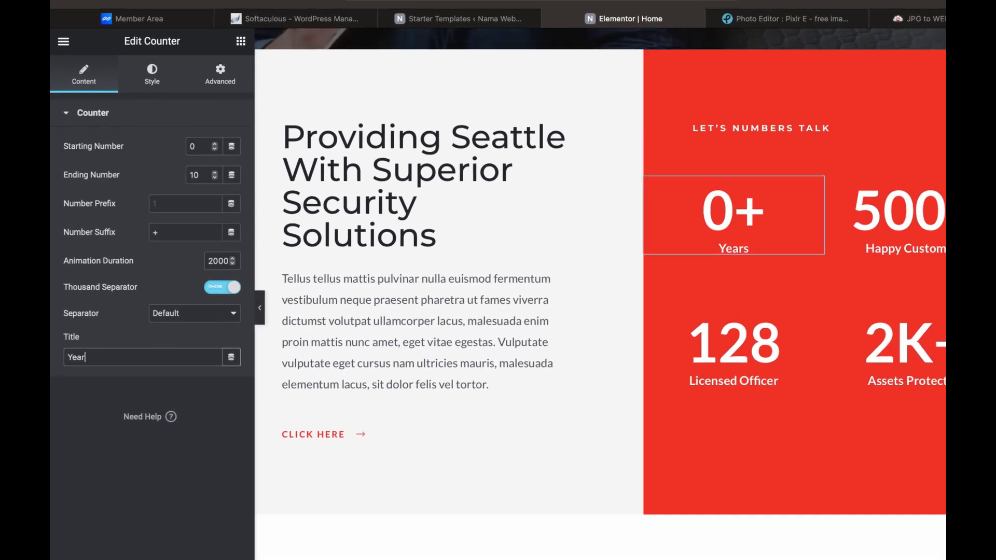
key(BackSpace)
key(BackSpace)
key(BackSpace)
key(BackSpace)
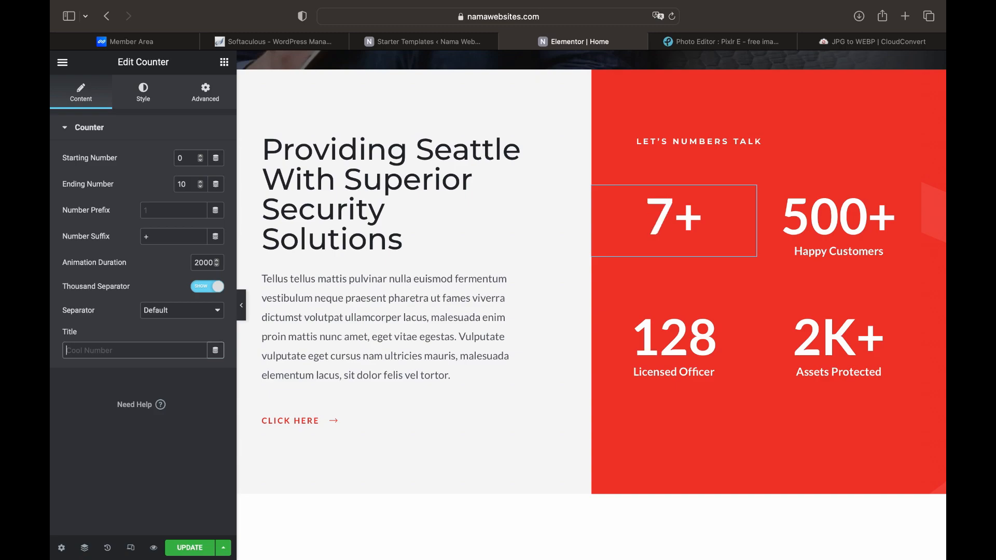
text(10 Tahun Berpenglaman)
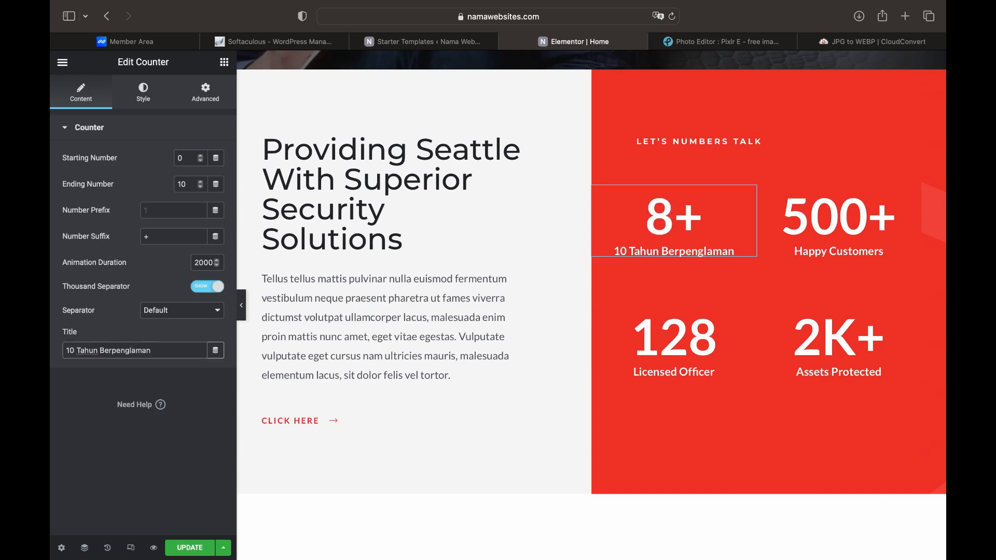
Select the Our Services heading's title text so it can be replaced
click(845, 220)
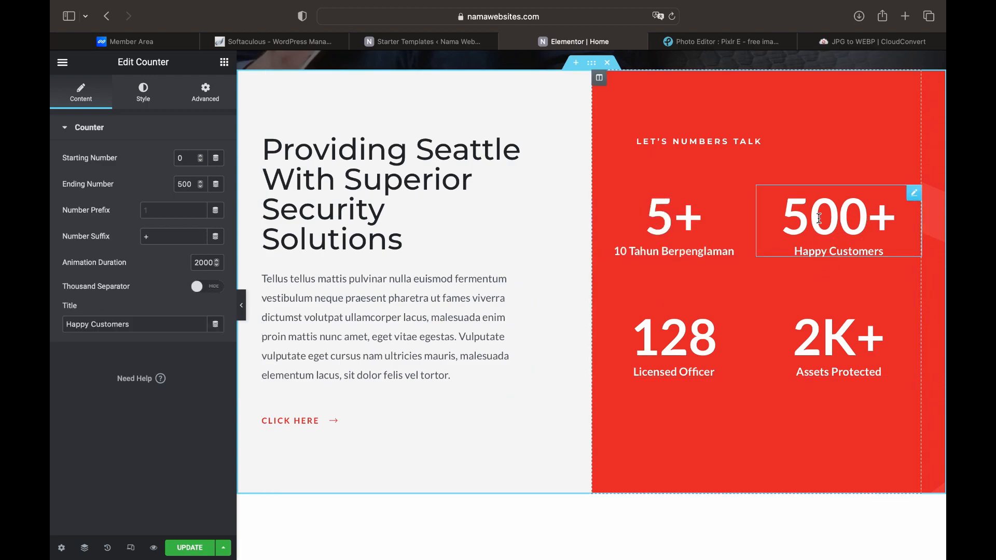
scroll(823, 215, down, 3)
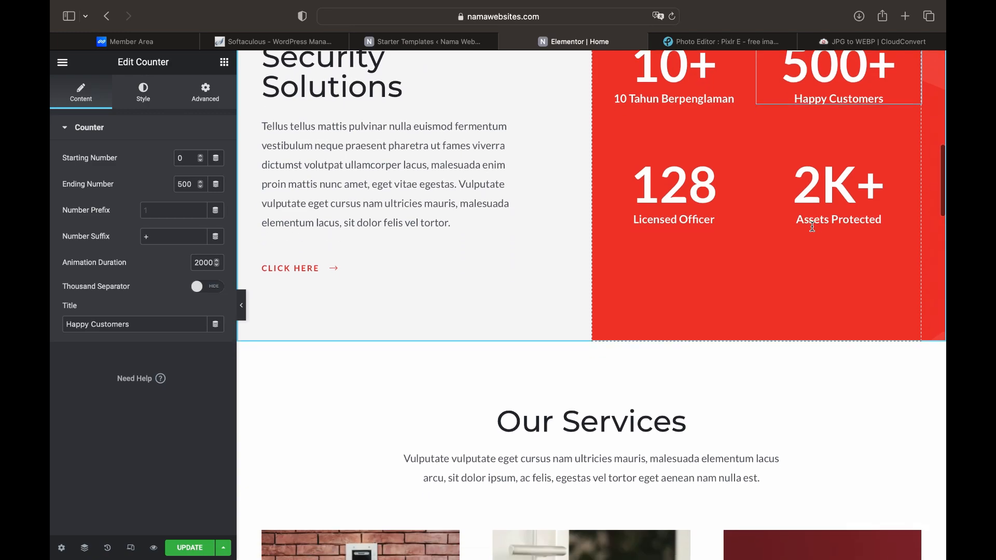
scroll(813, 227, down, 5)
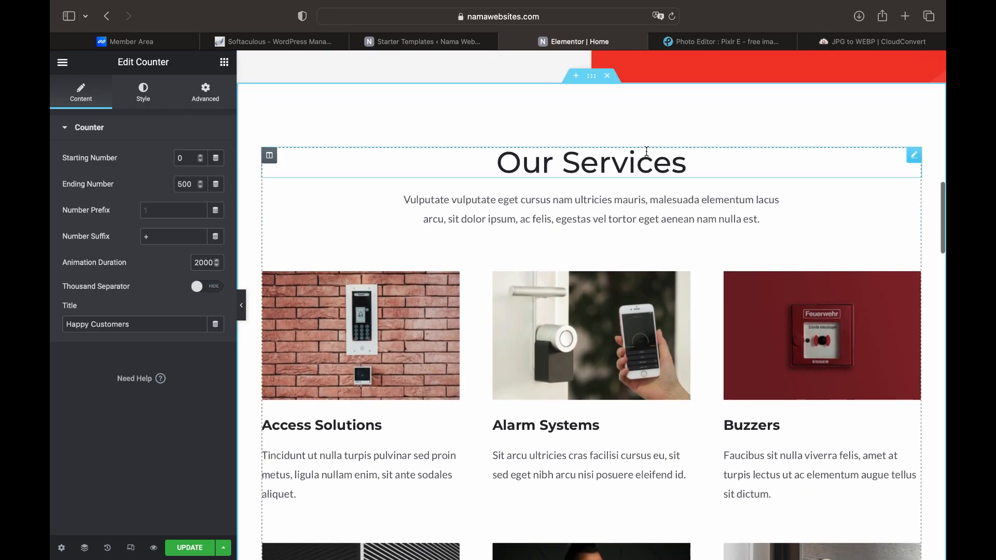
click(647, 155)
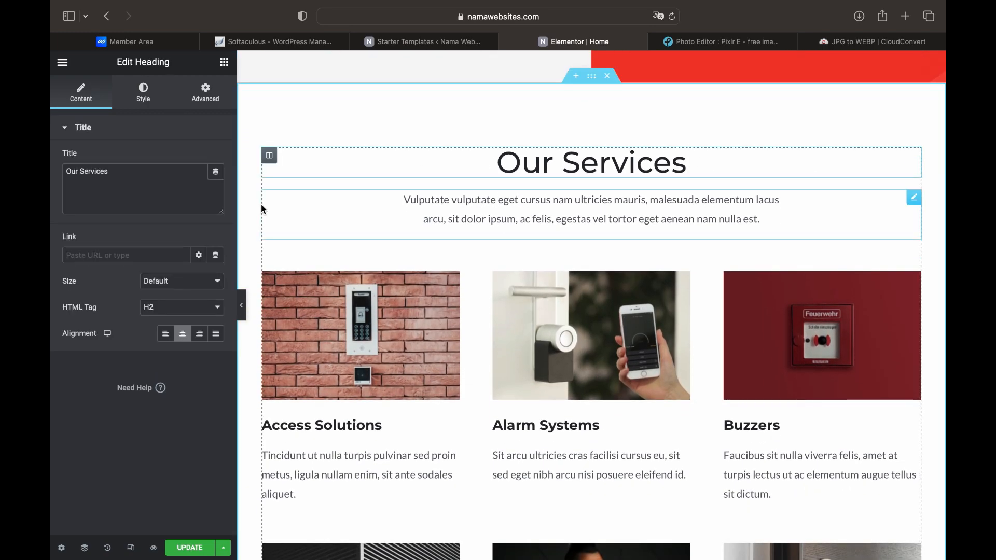
click(196, 193)
drag(196, 193, 134, 156)
Retitle the heading 'Layanan Kami' and confirm the Alarm Systems image is 368 by 240 pixels
text(La)
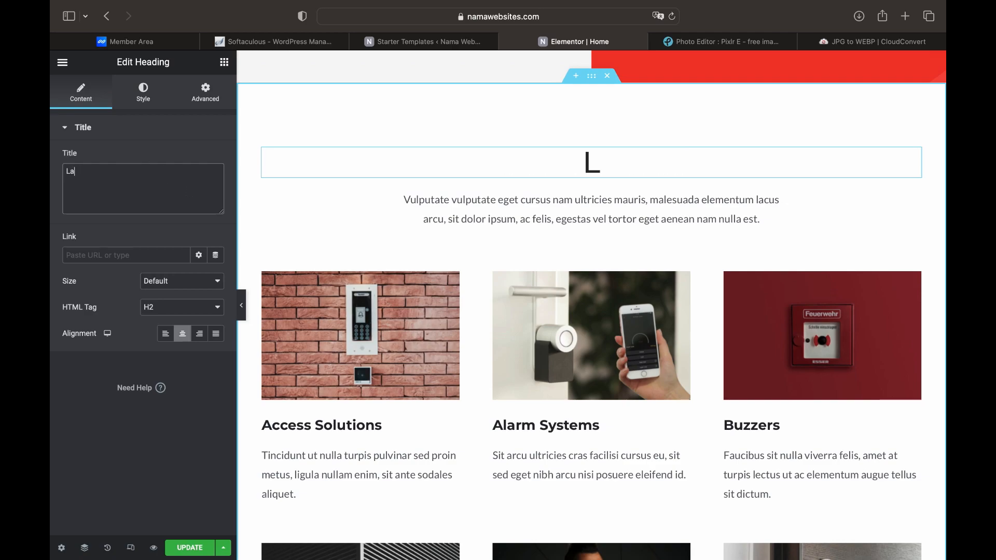
text(yanan Kami)
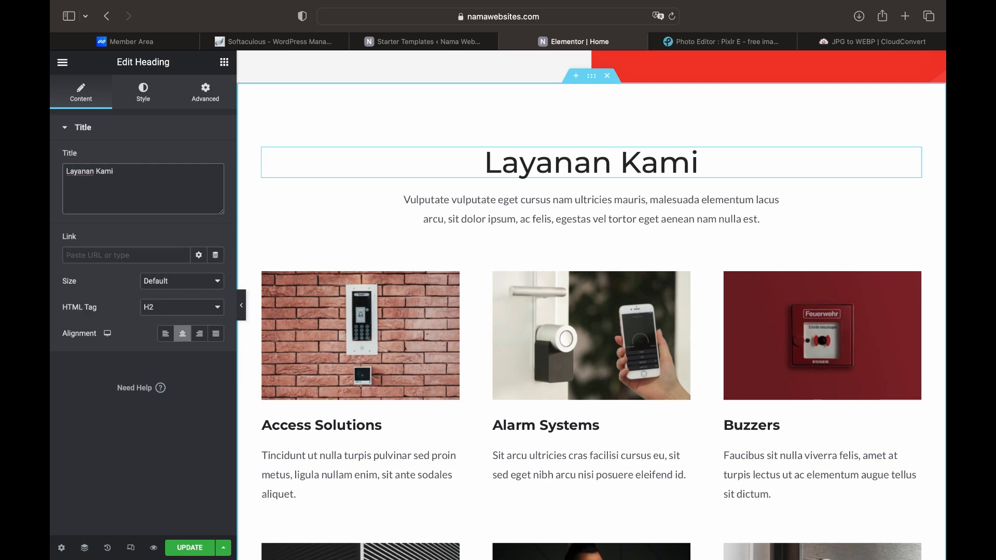
click(344, 325)
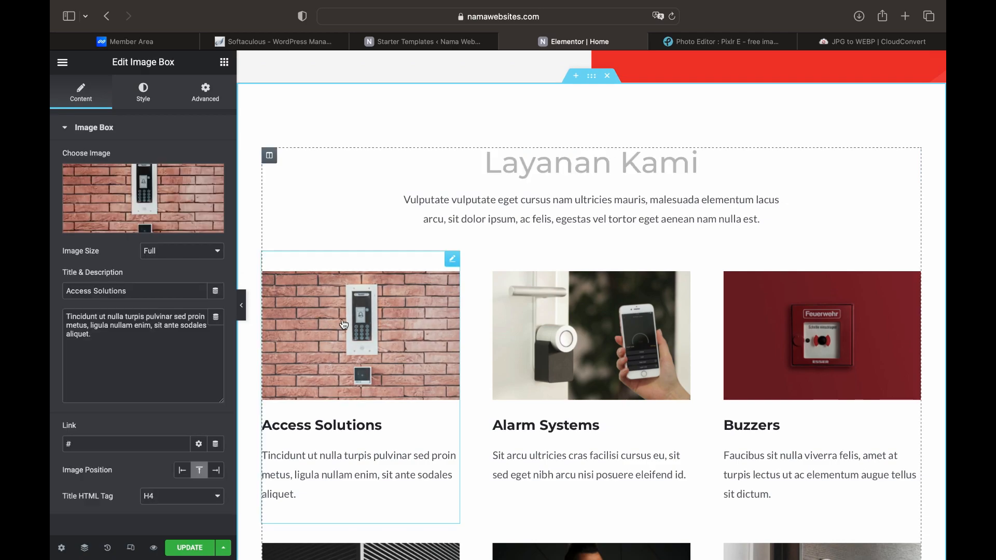
mouse_move(159, 204)
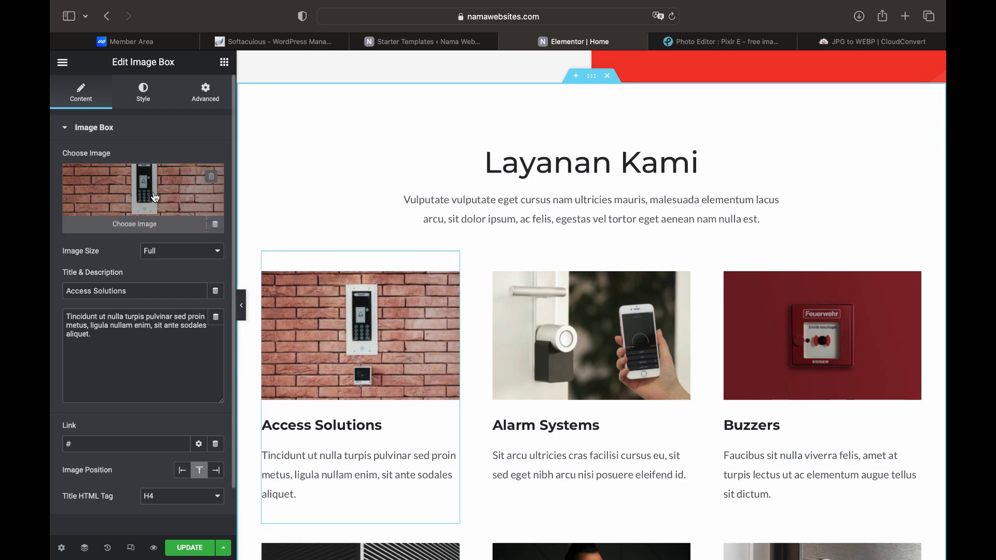
click(596, 323)
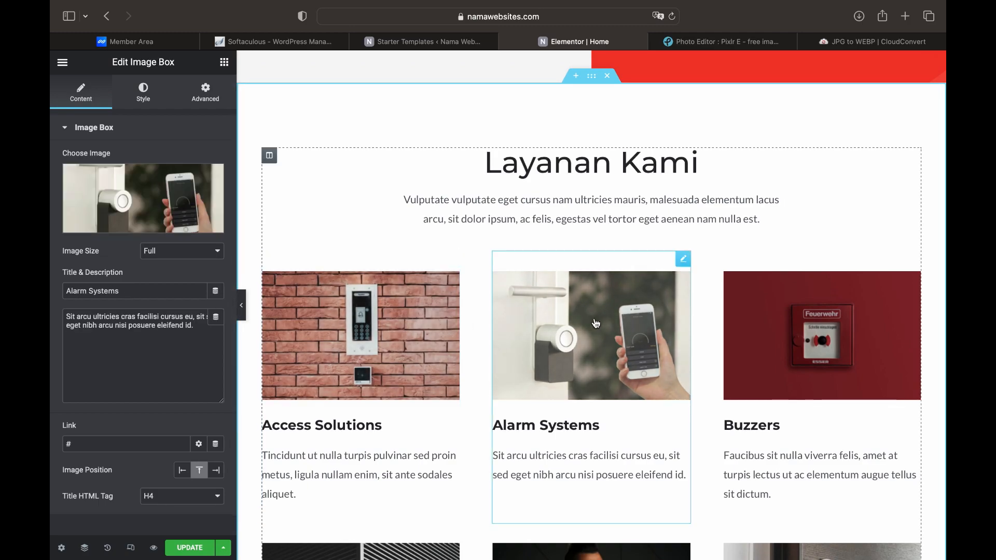
click(163, 201)
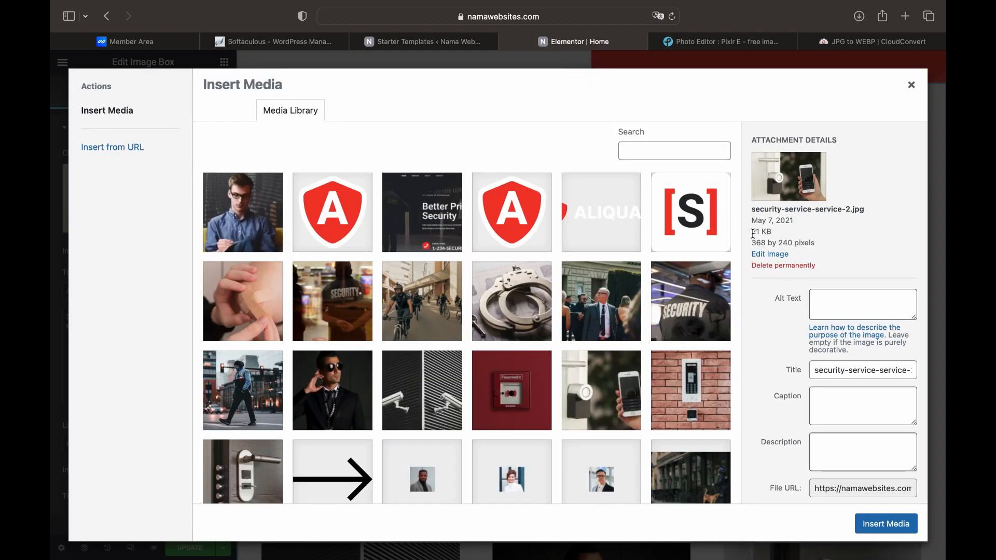
drag(751, 243, 821, 242)
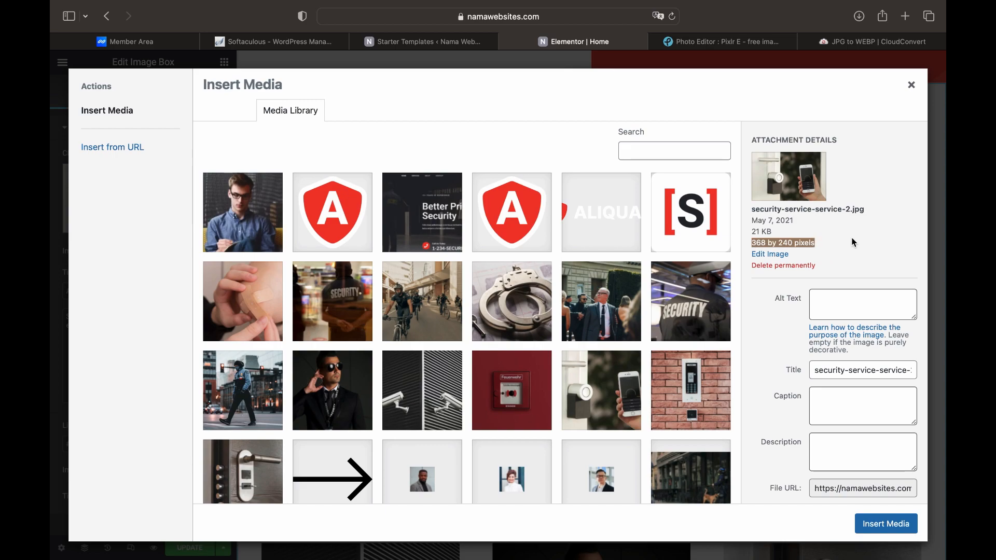
click(913, 86)
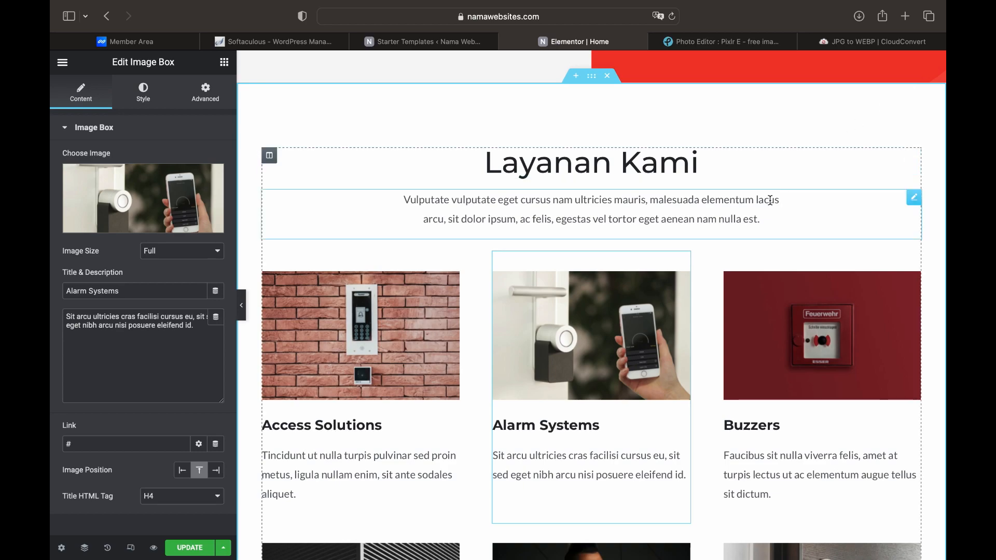
Swap the Perfection Anytime clock icon for the thumbs-up icon found by searching 'thumb'
scroll(739, 346, down, 10)
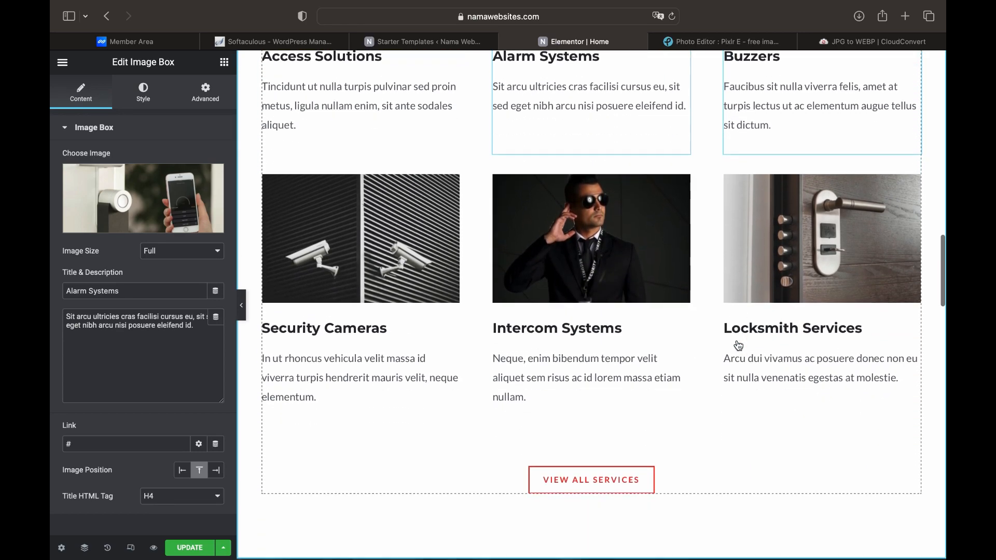
scroll(738, 346, down, 5)
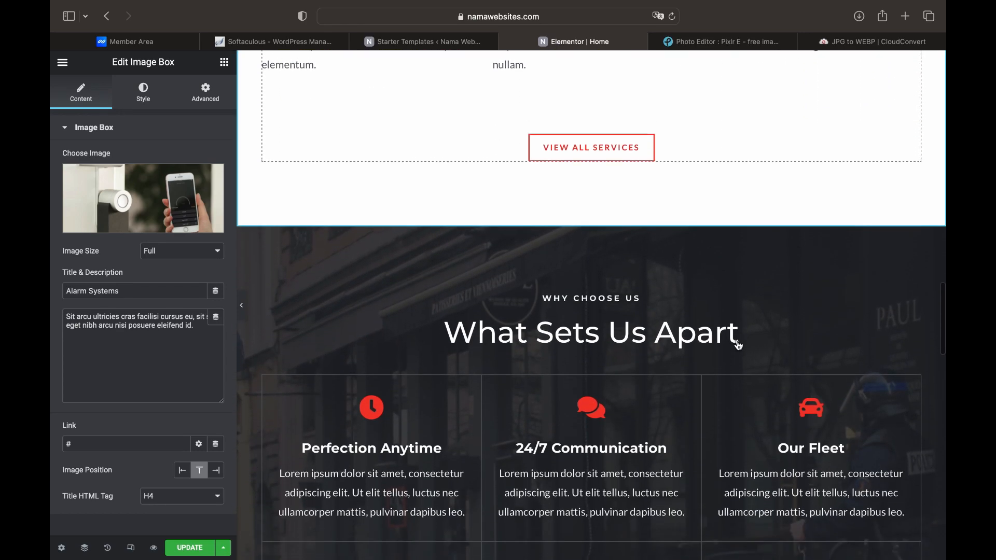
scroll(739, 346, down, 1)
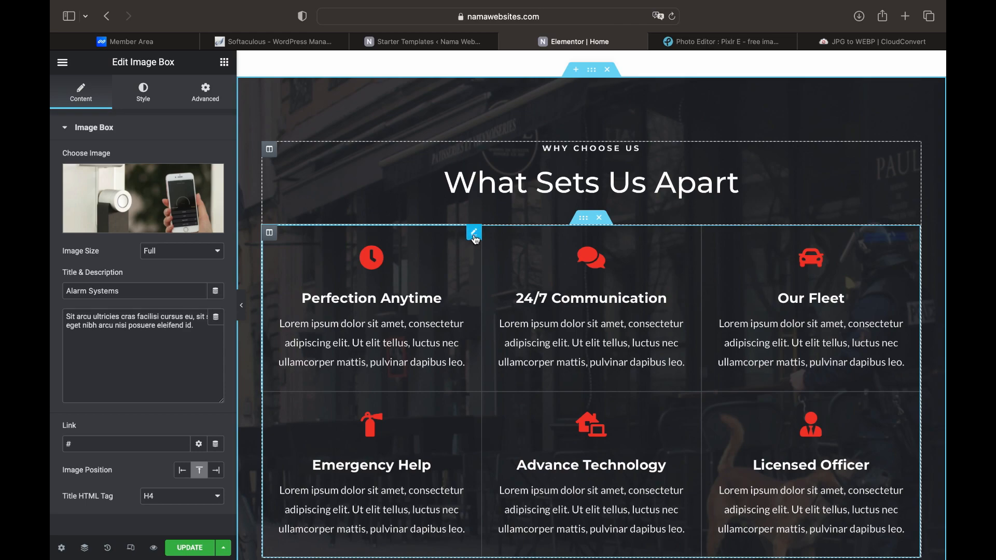
click(474, 233)
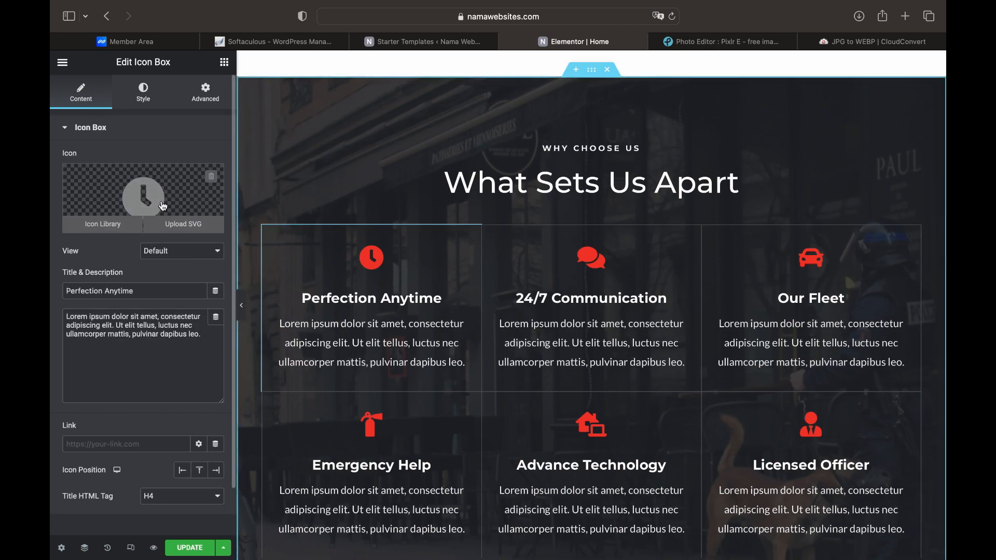
click(119, 229)
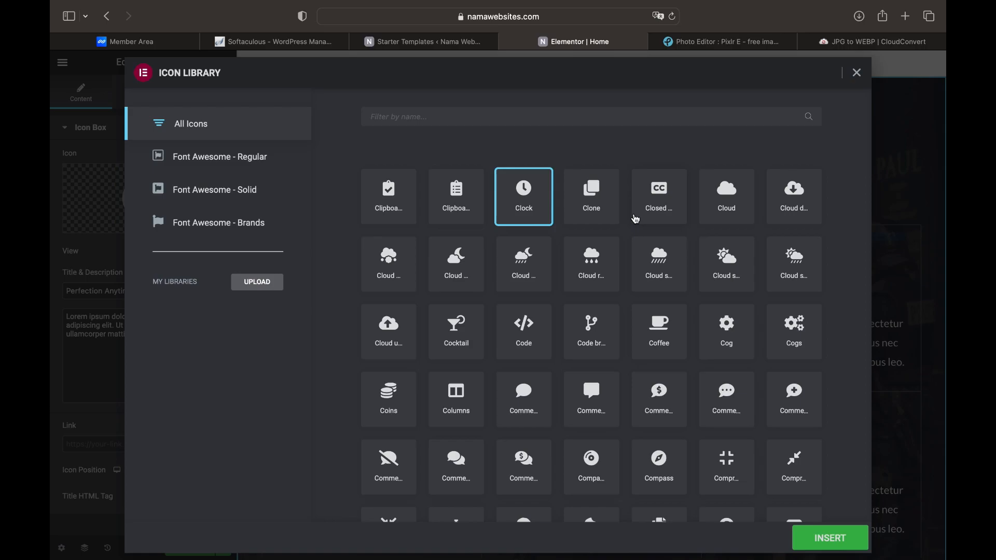
click(615, 119)
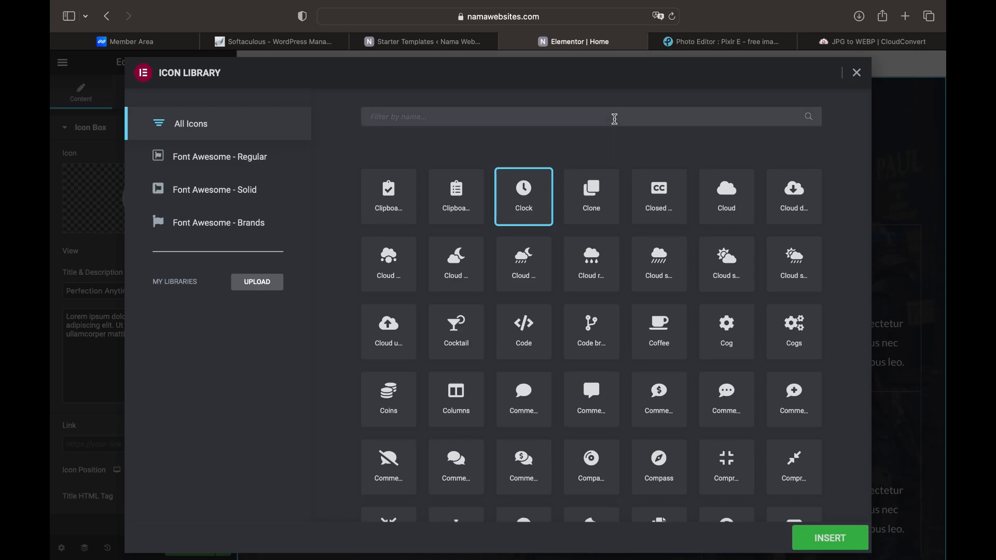
text(thumb)
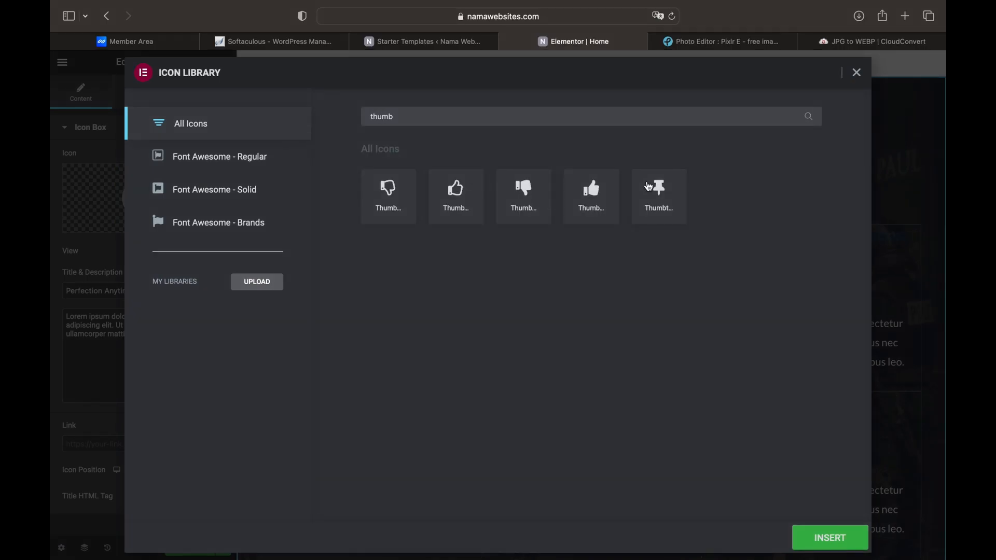
click(595, 197)
click(825, 535)
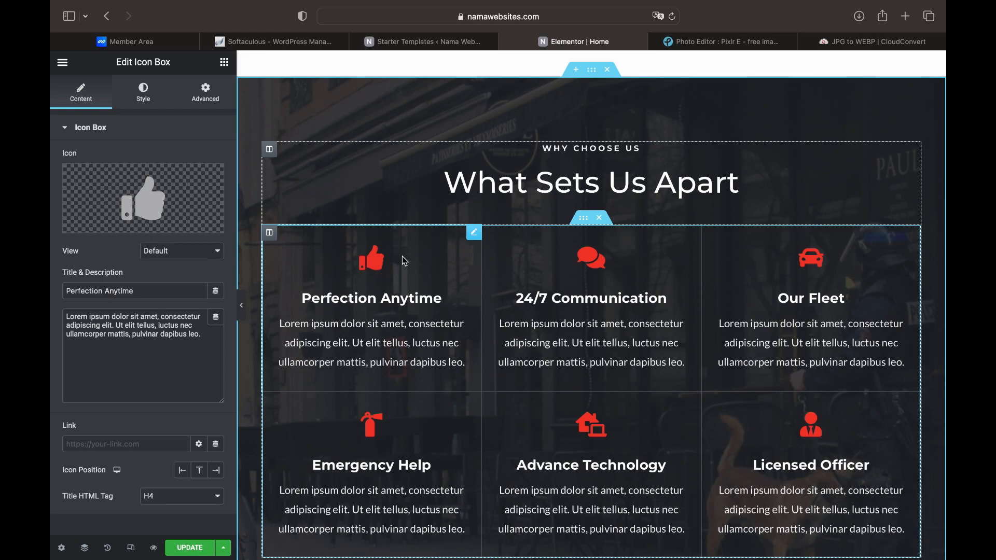
Check the Tony Hawk testimonial's 40 by 40 reviewer photo and keep it unchanged
scroll(461, 374, down, 8)
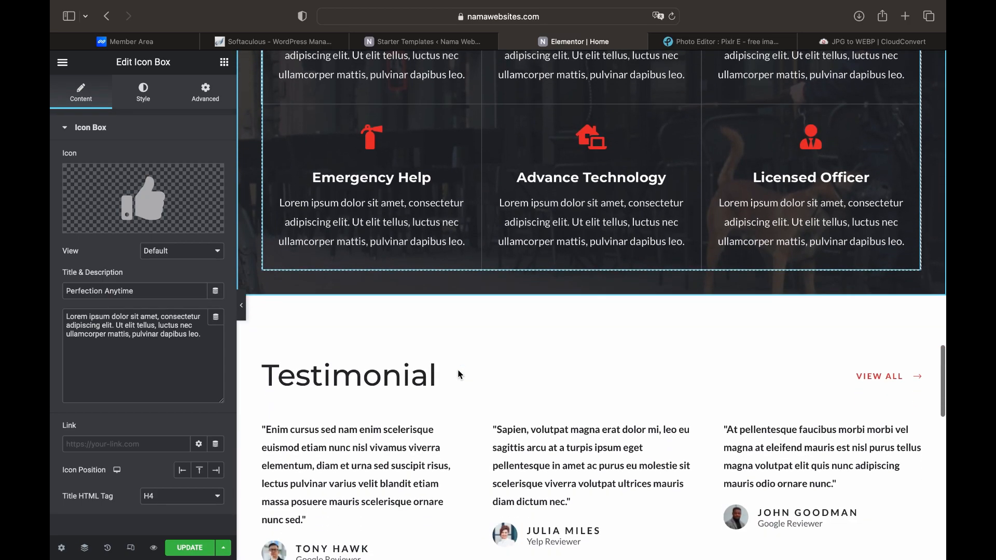
scroll(459, 371, down, 2)
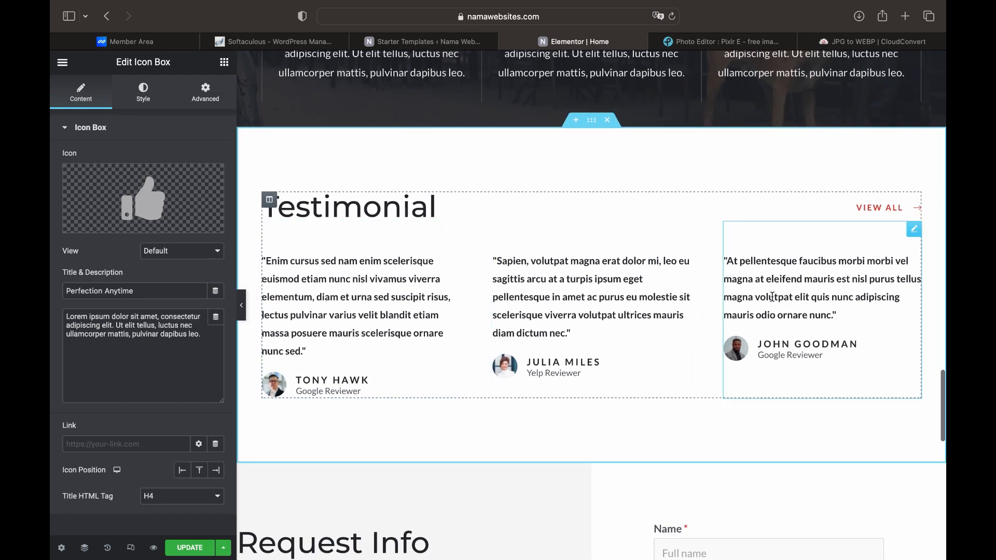
click(366, 375)
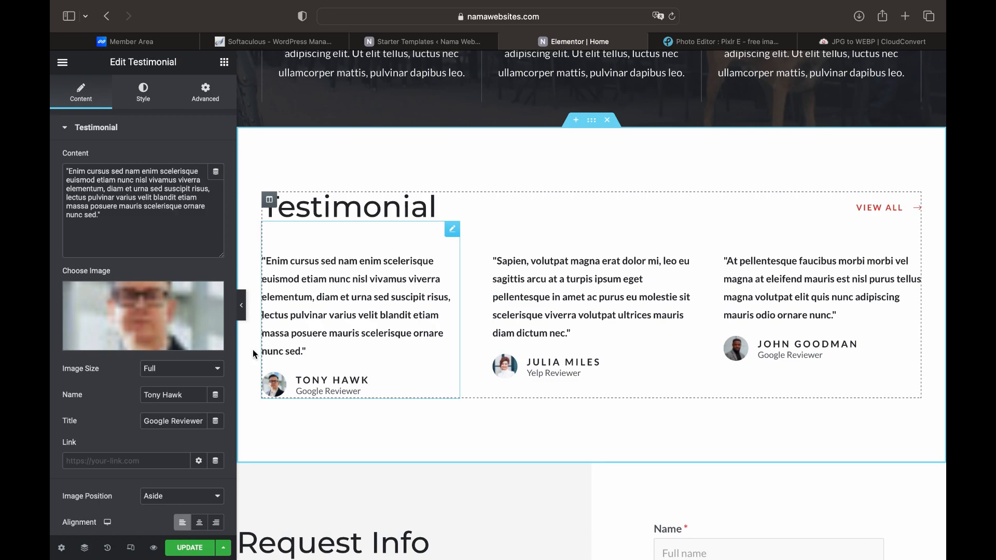
click(162, 318)
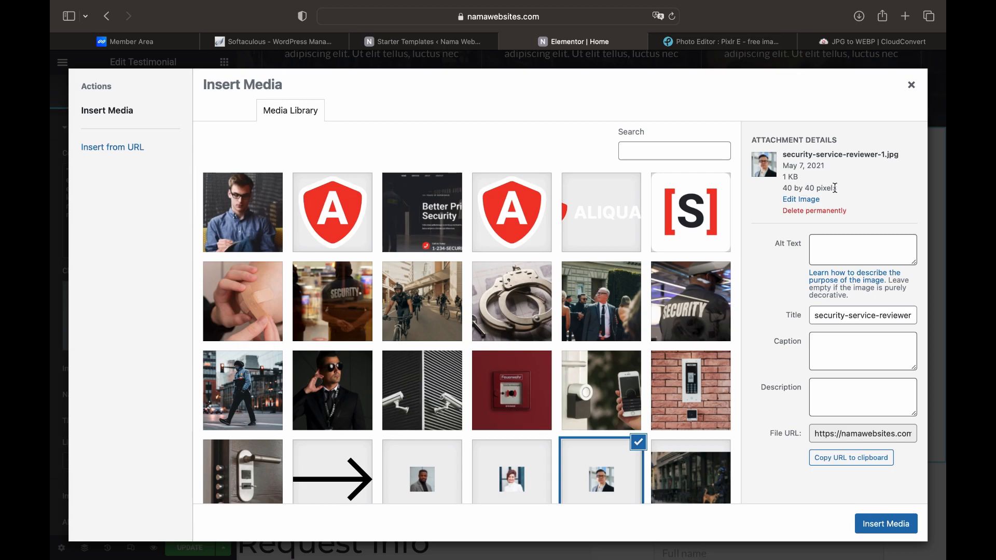
click(912, 85)
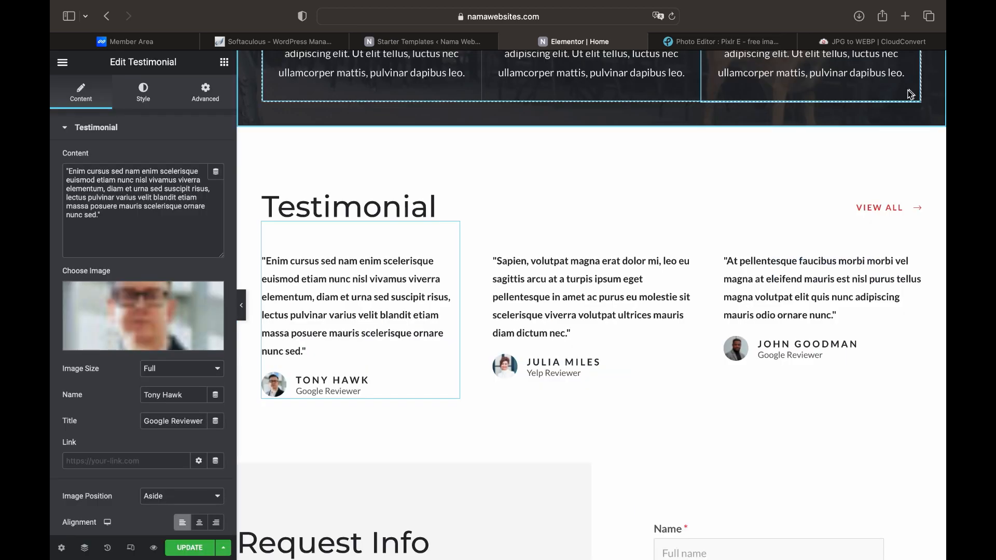
scroll(612, 389, down, 5)
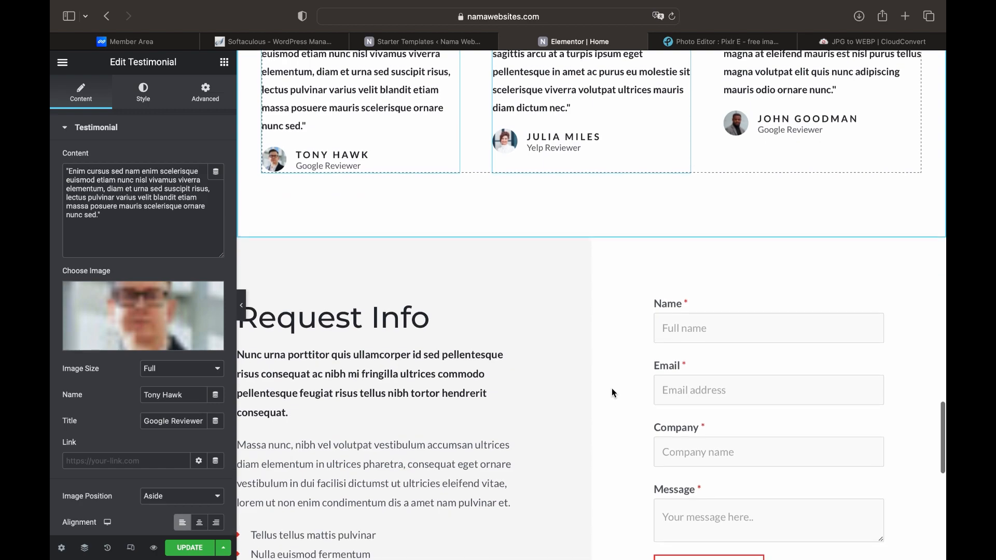
scroll(612, 388, down, 2)
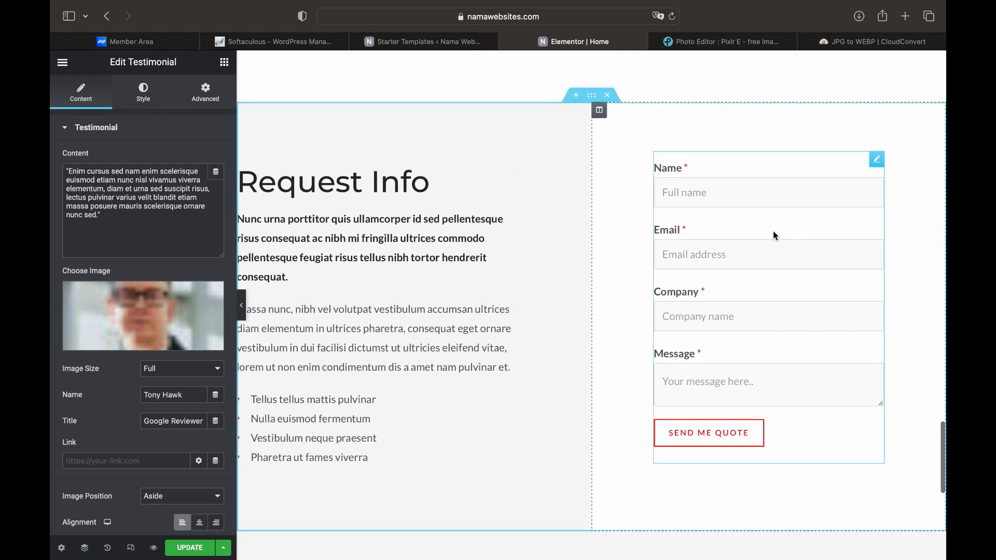
Save the Elementor home page changes, then close the Pixlr E and CloudConvert tabs
click(877, 168)
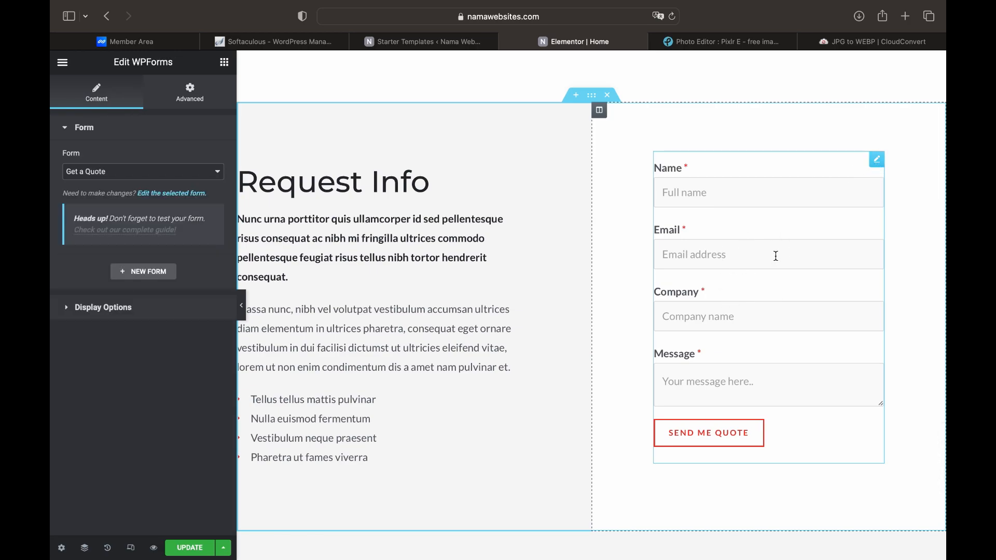
click(187, 551)
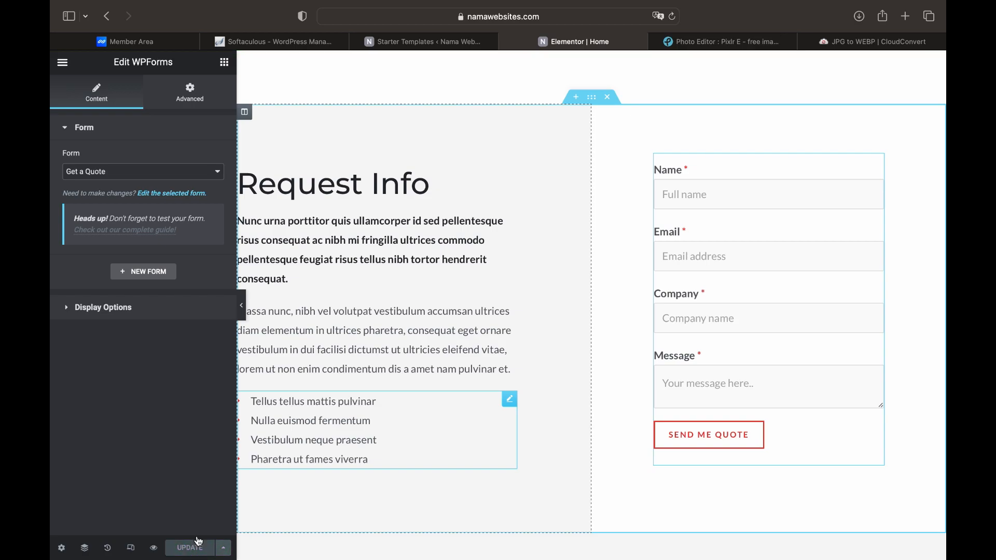
click(656, 42)
click(656, 41)
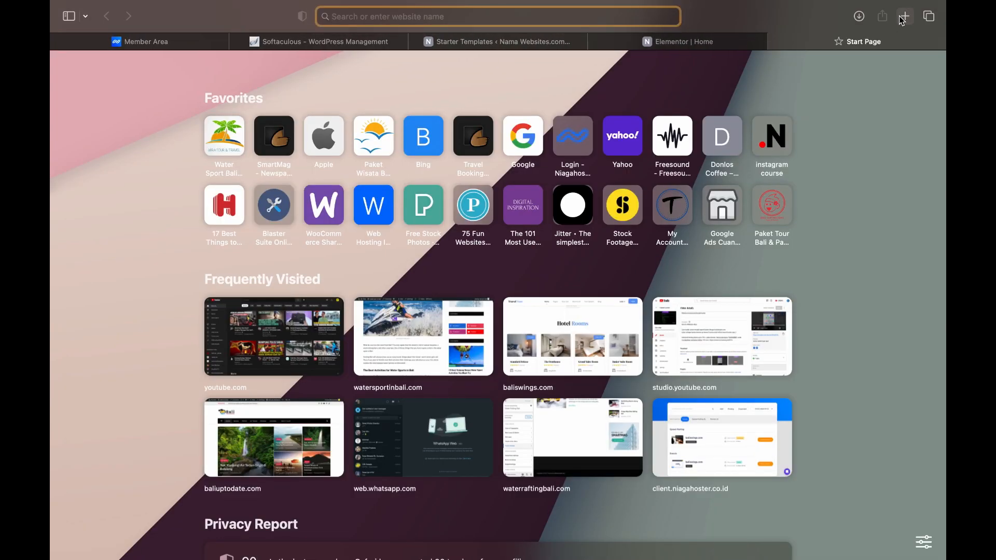
Load namawebsites.com in the new tab and go to its WordPress admin Dashboard
text(nam)
key(Return)
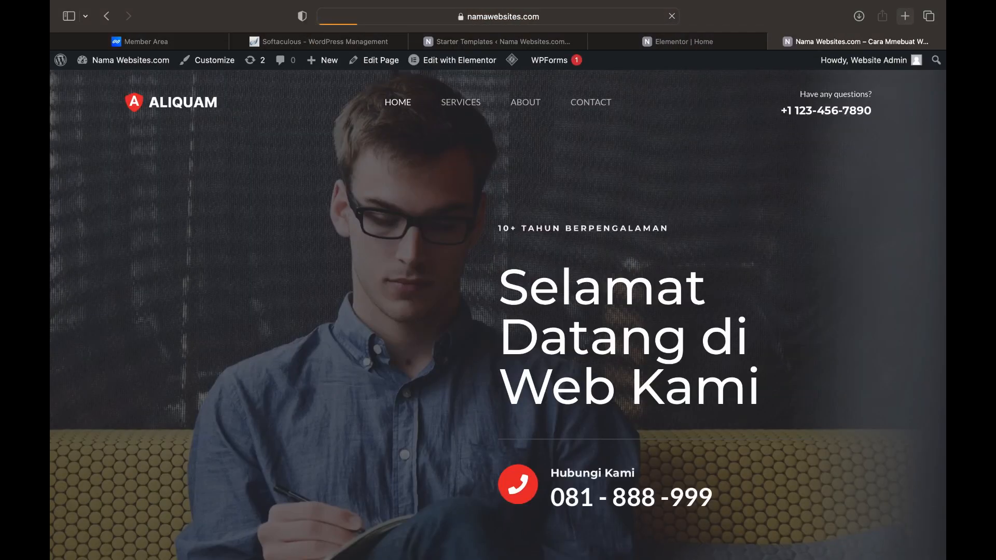
mouse_move(144, 65)
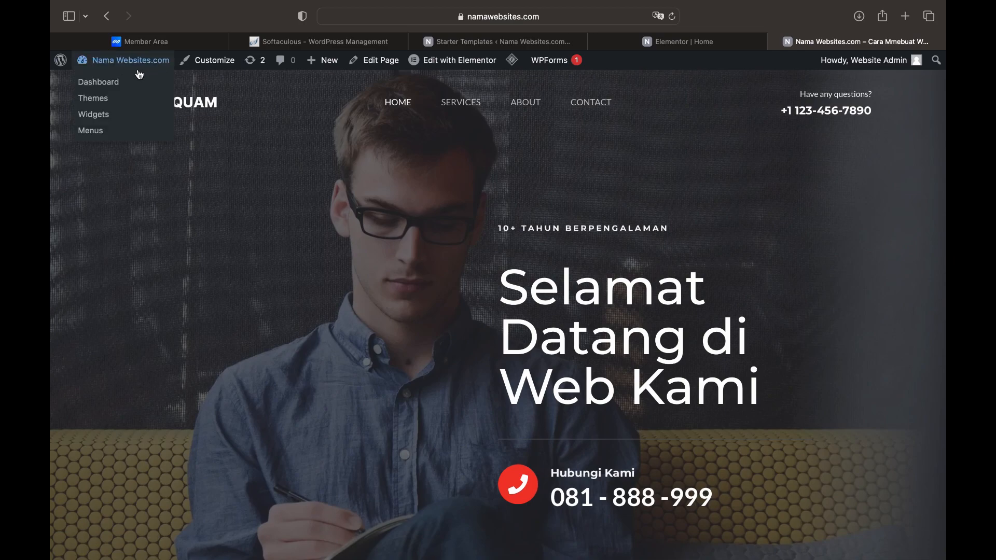
click(111, 83)
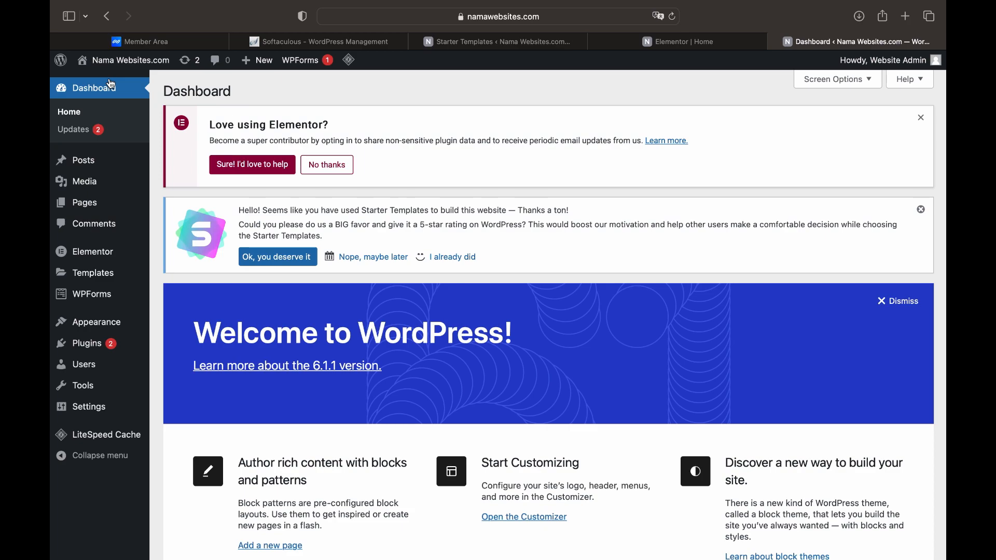
mouse_move(91, 299)
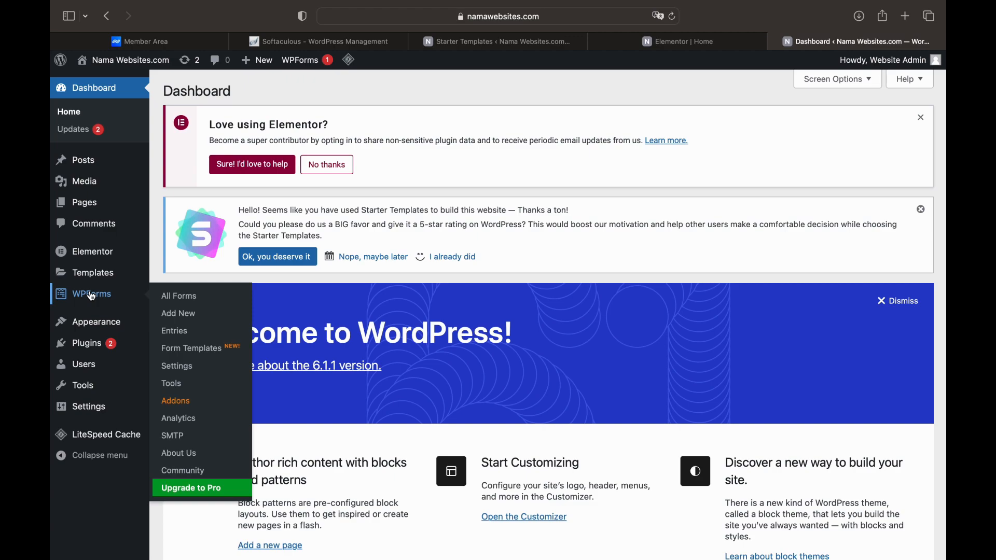
Keep Get a Quote as the Elementor WPForms widget's form and view the WPForms Forms Overview
click(92, 297)
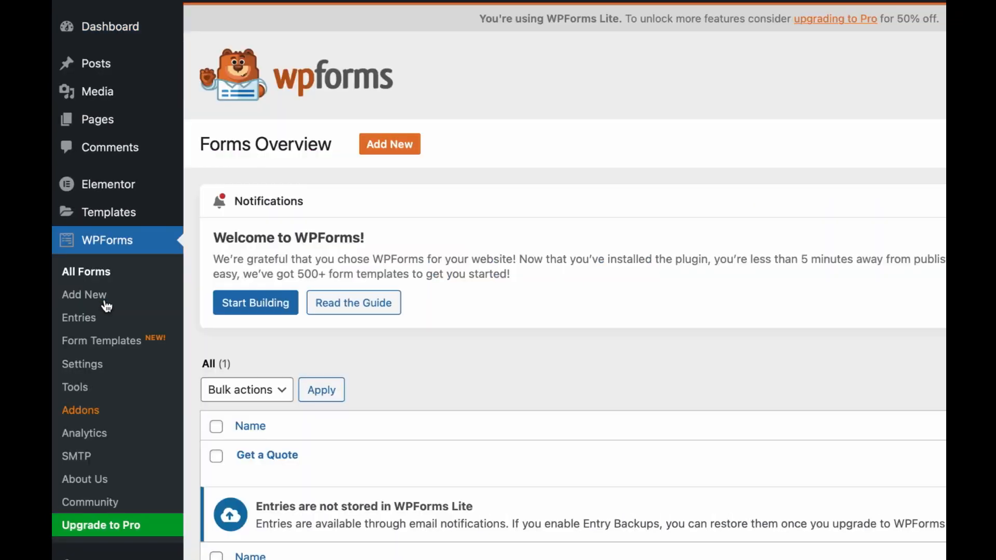
mouse_move(269, 460)
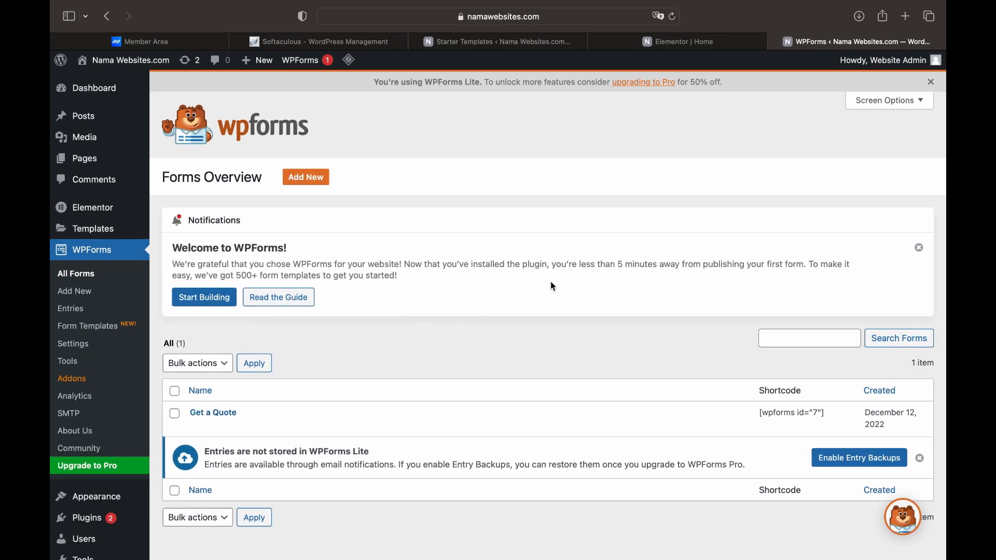
click(679, 41)
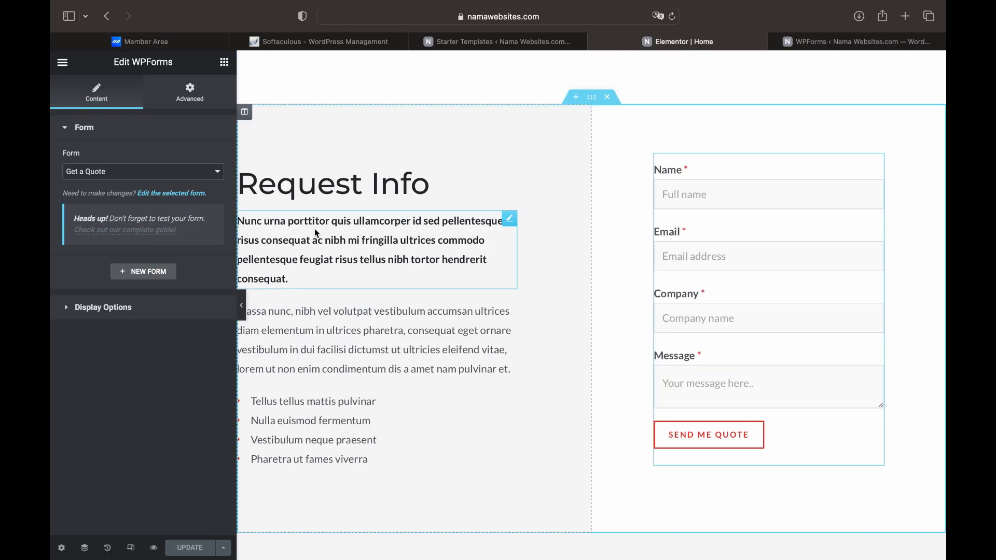
click(184, 173)
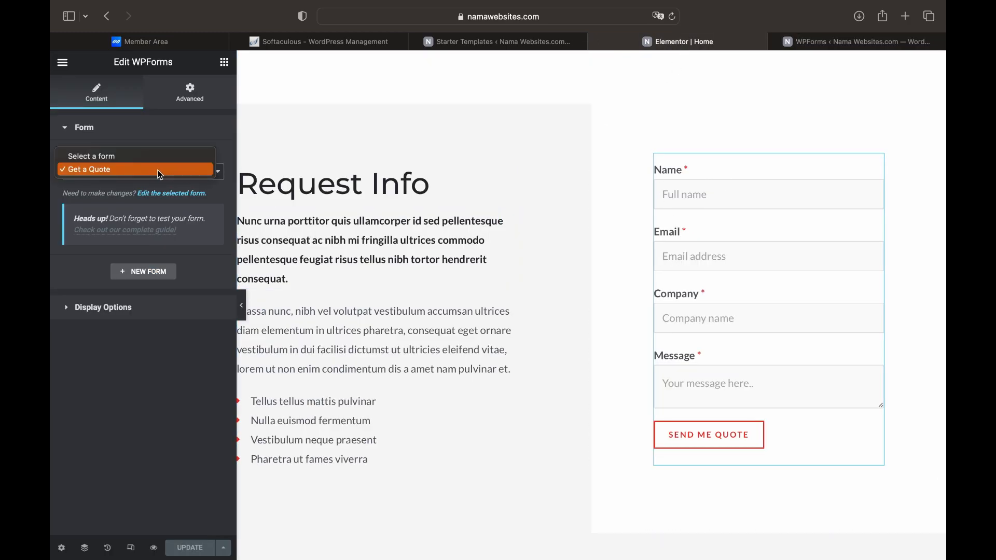
click(159, 172)
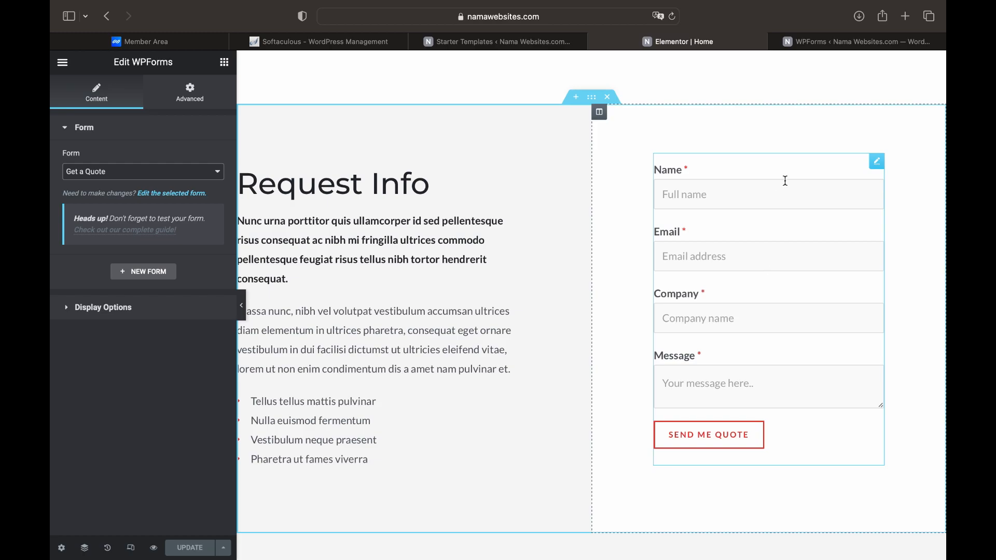
click(846, 42)
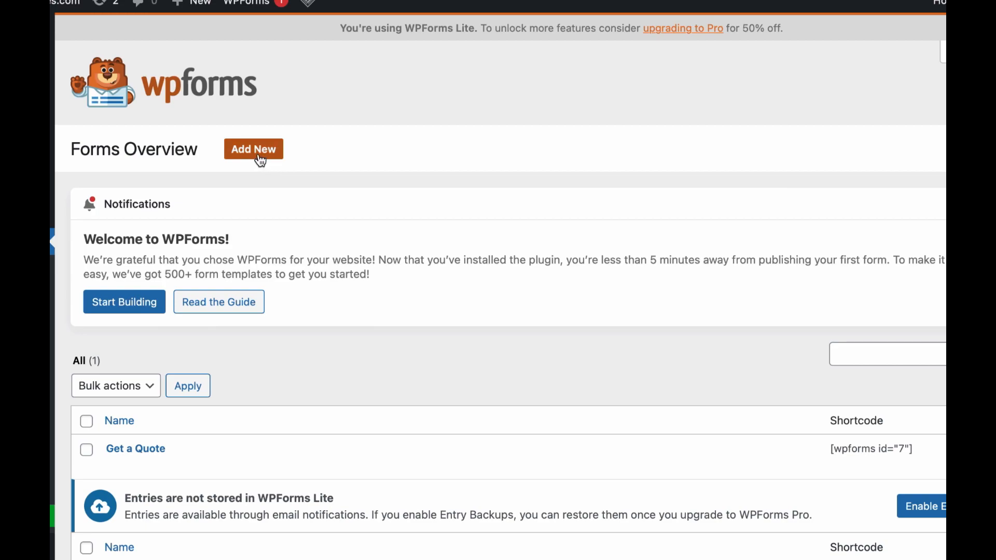
Start a new form named 'Business Form' and browse templates down to Feature Request Form
click(259, 155)
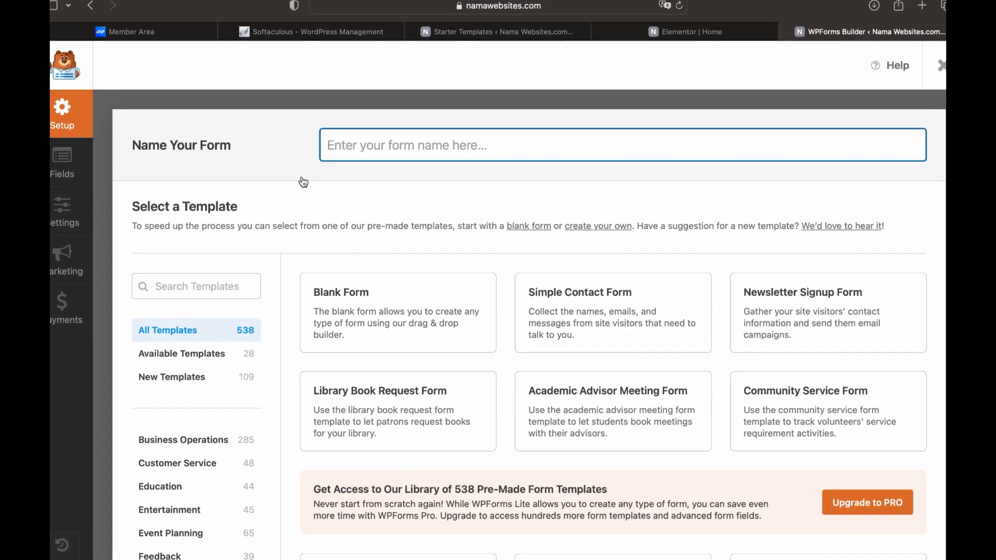
text(Bu)
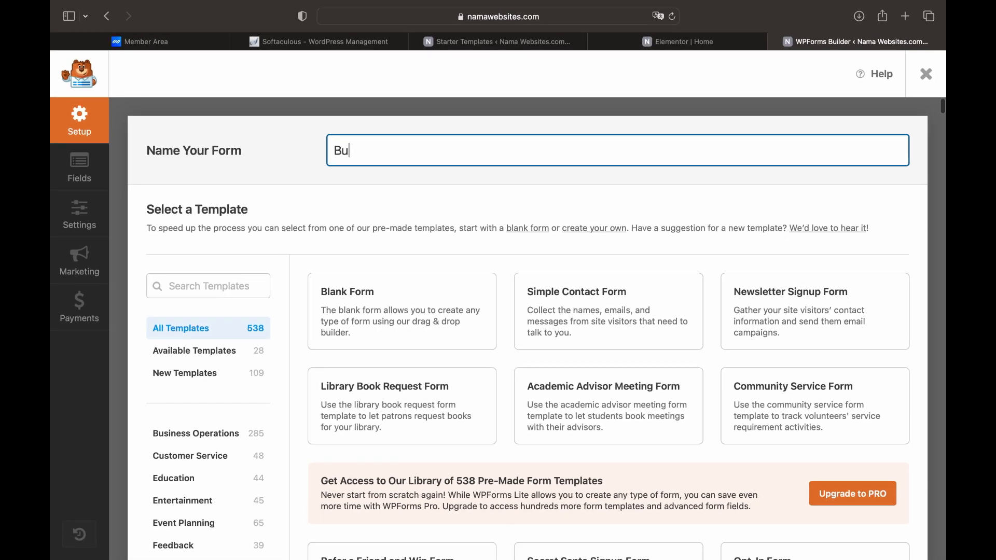
text(siness Form)
mouse_move(602, 315)
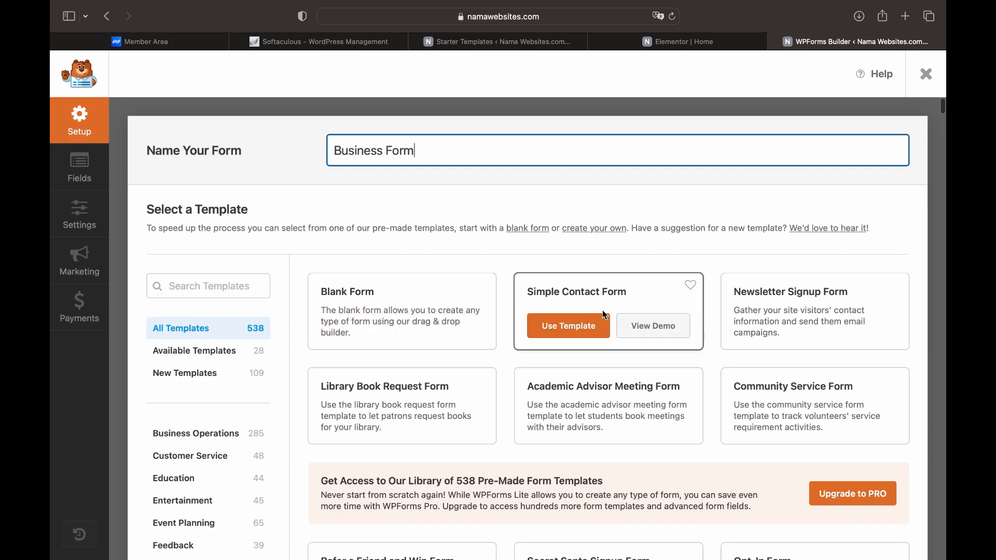
mouse_move(472, 408)
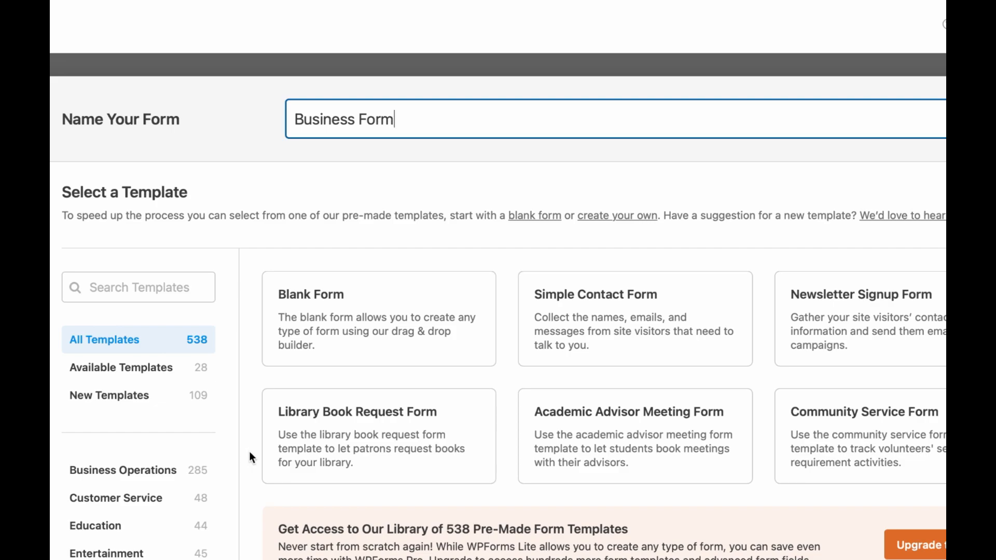
scroll(249, 451, down, 3)
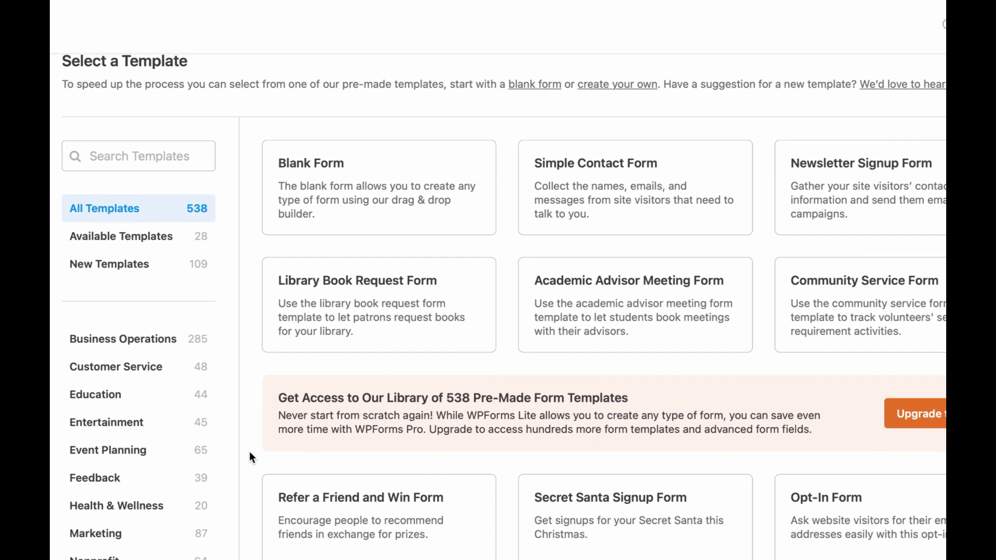
scroll(250, 452, down, 5)
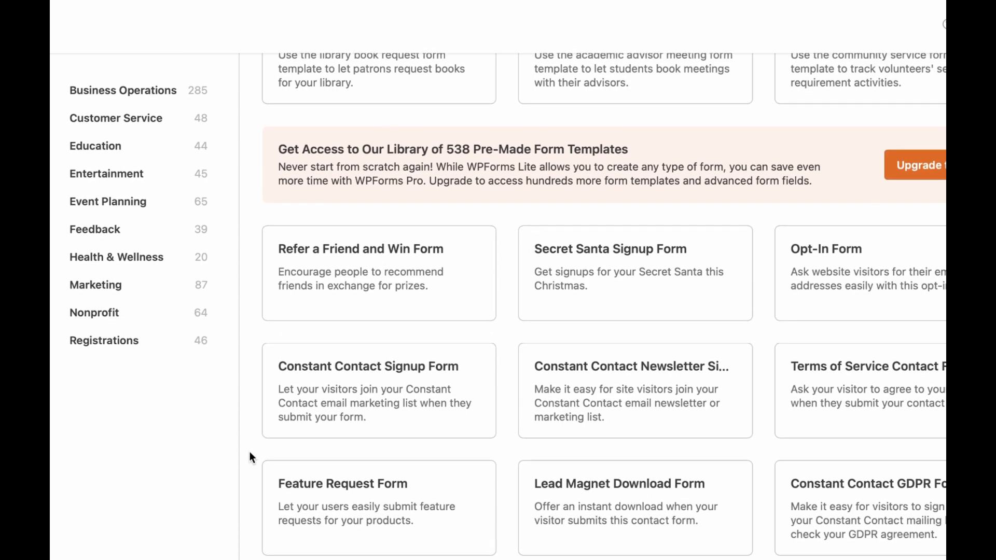
scroll(250, 451, down, 2)
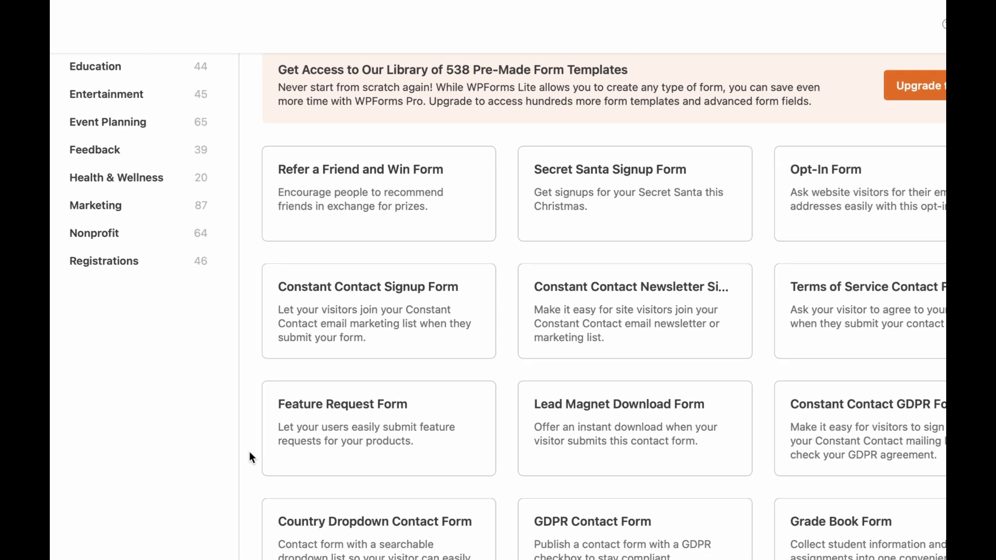
mouse_move(335, 424)
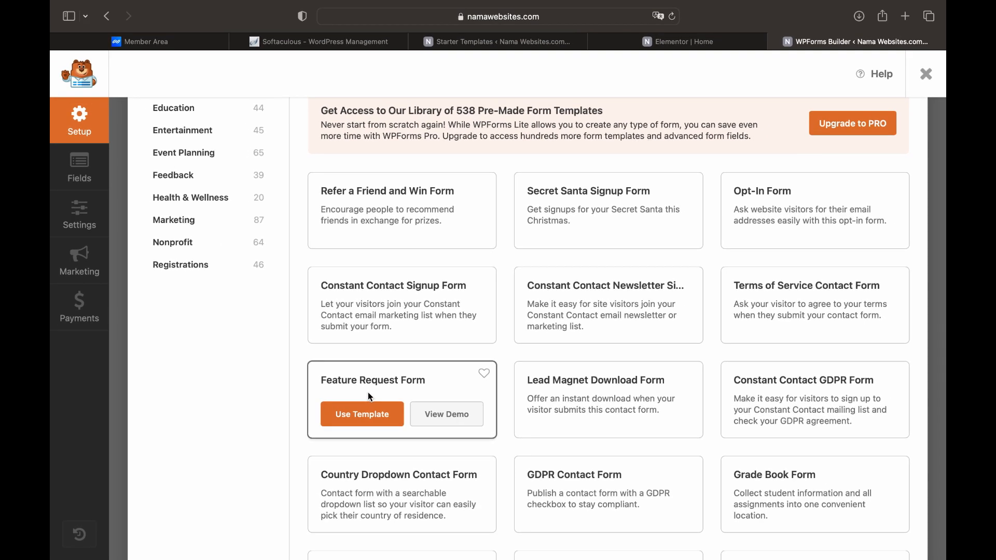
Preview the Feature Request Form template demo and inspect its Product A, B and C choices
click(439, 418)
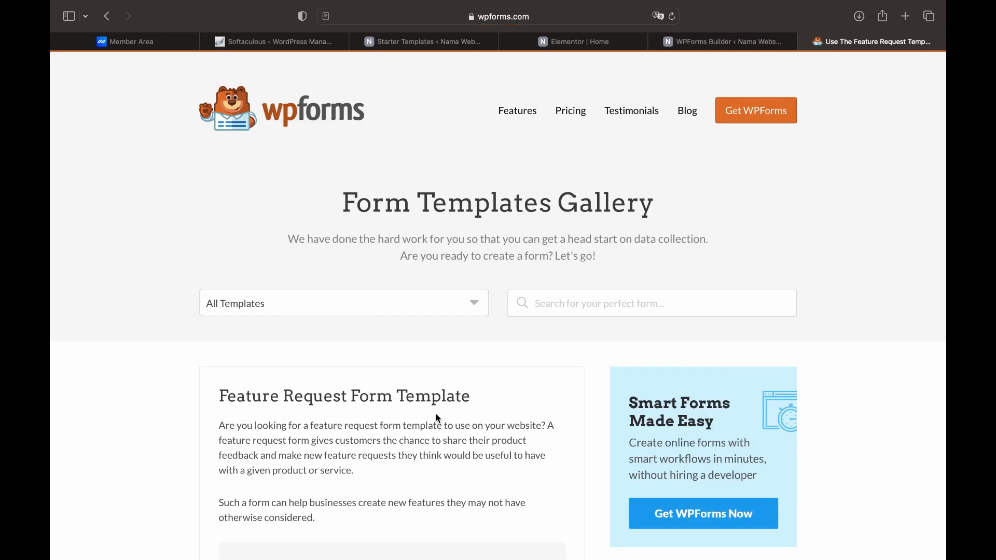
scroll(436, 415, down, 10)
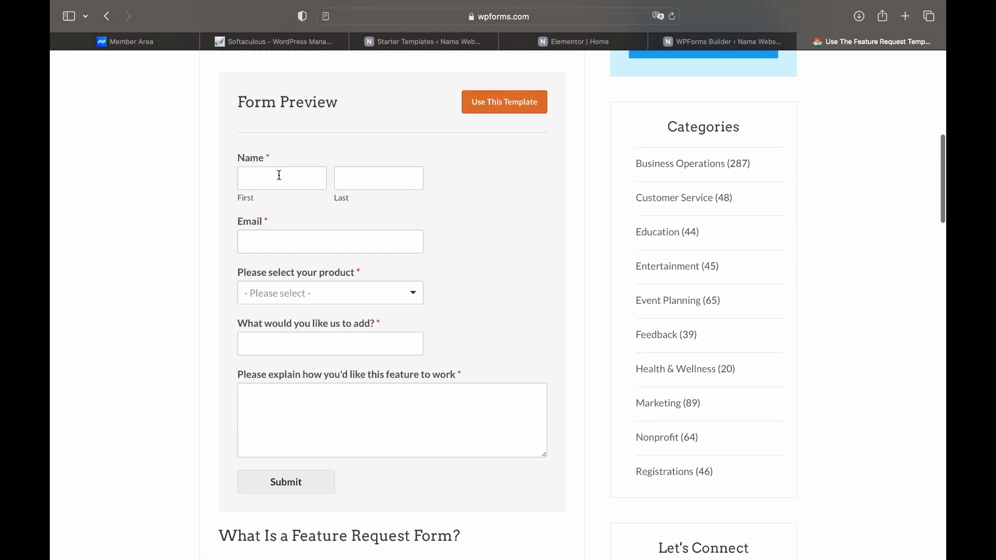
click(333, 298)
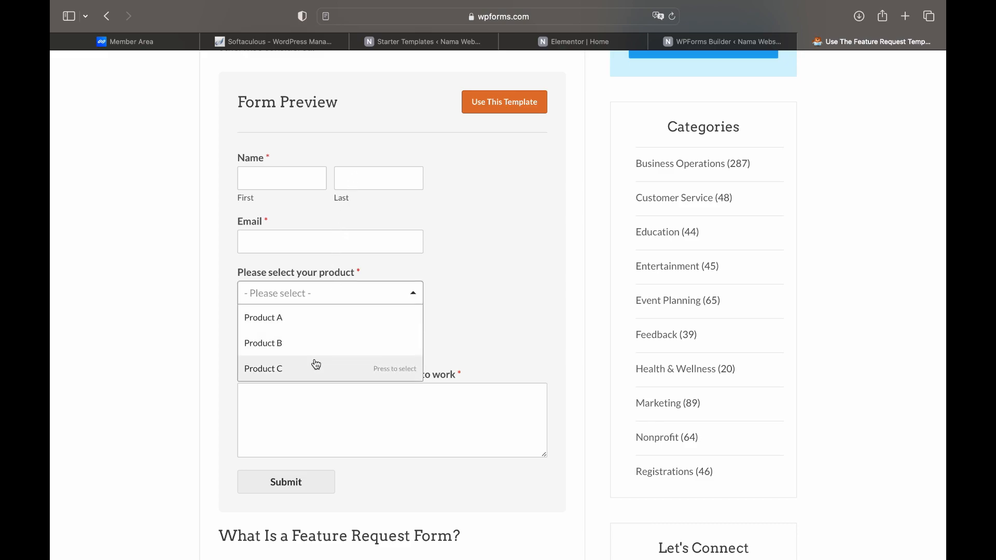
click(457, 312)
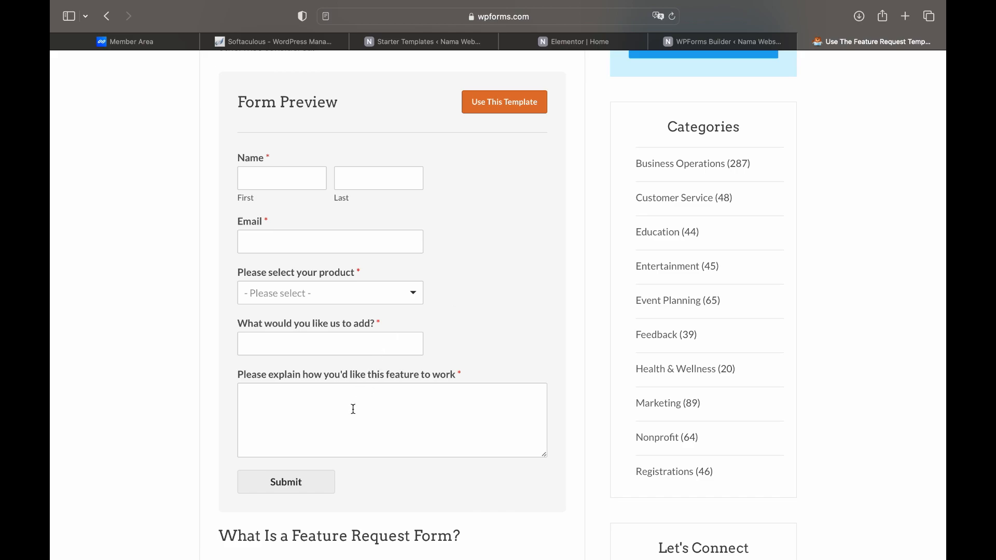
Build the Business Form from the Feature Request Form template
click(703, 43)
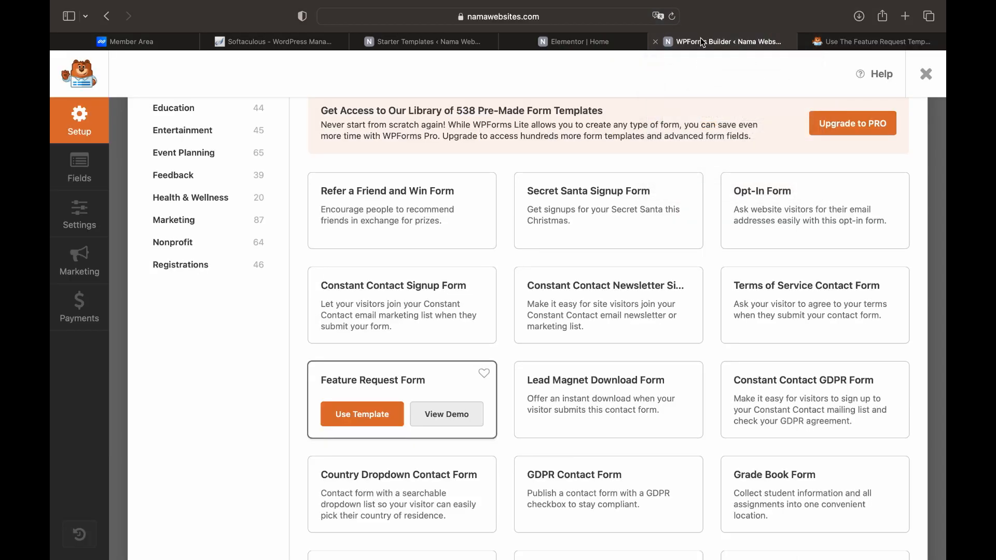
mouse_move(361, 420)
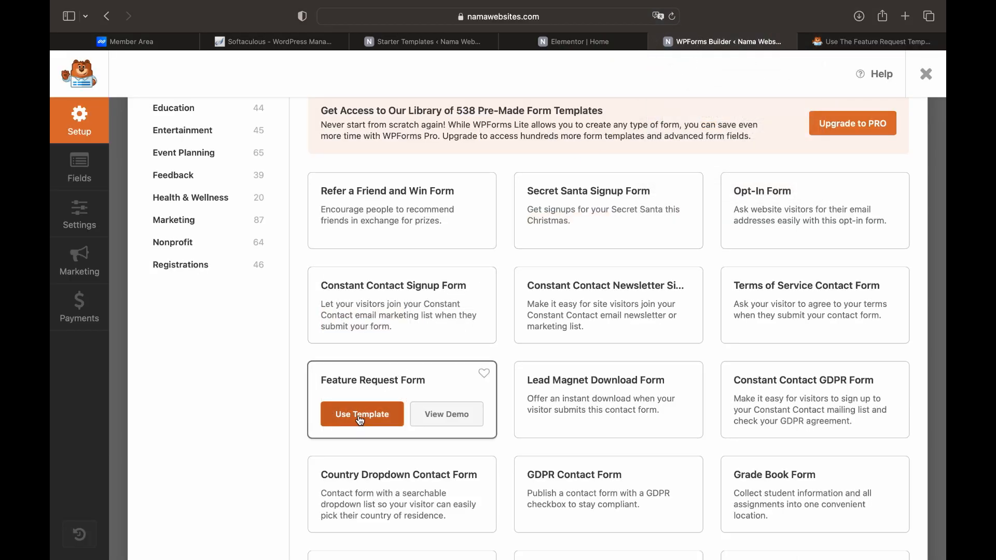
click(361, 418)
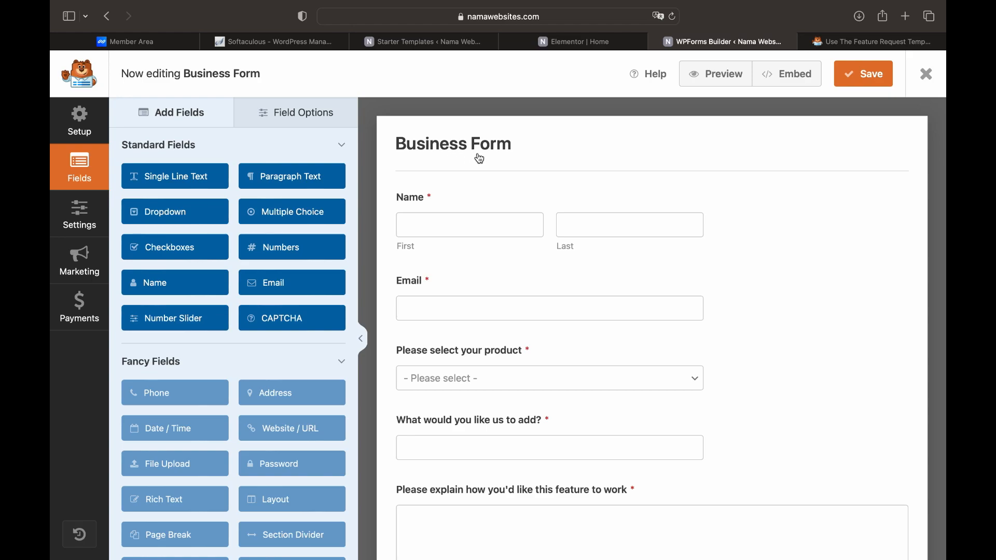
Inspect the Name, Email and product dropdown field settings
click(451, 236)
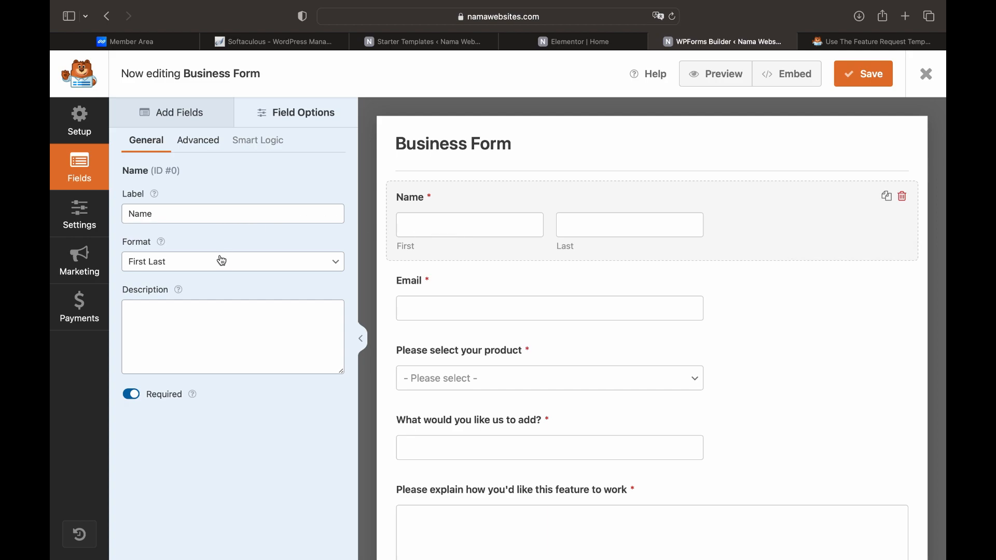
click(426, 303)
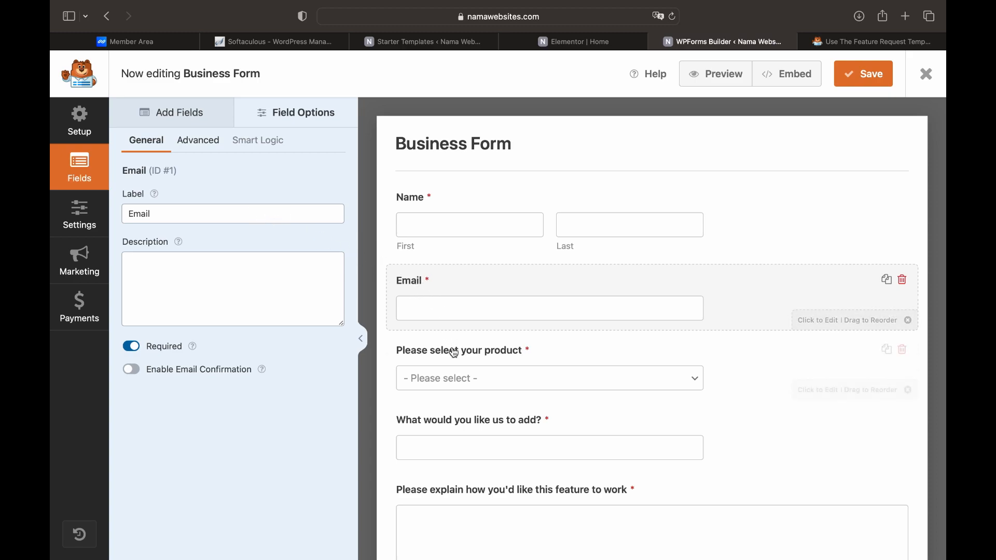
click(456, 373)
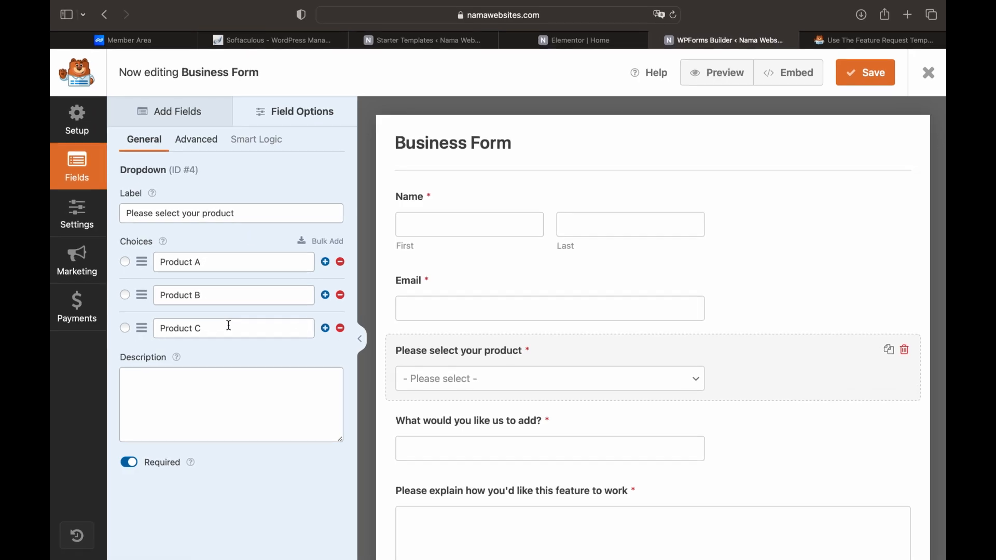
Add a 'Product D' choice after Product C in the product dropdown
click(303, 337)
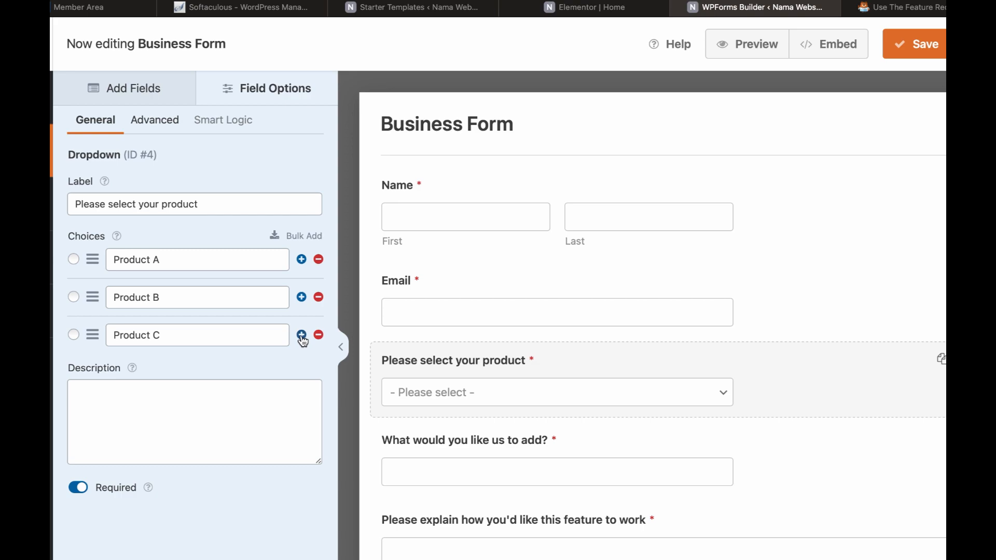
click(234, 372)
text(Product D)
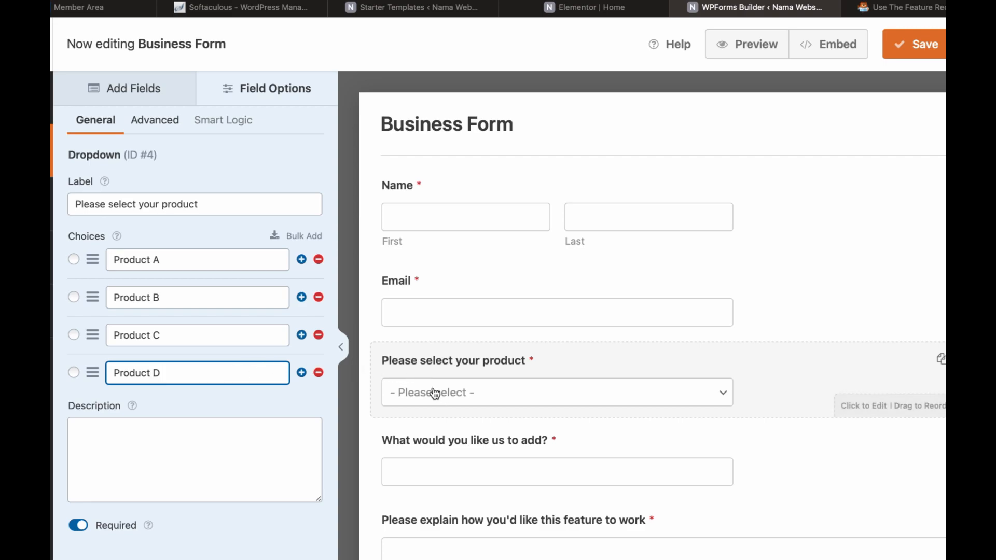
Delete the 'What would you like us to add?' field from the form
click(435, 451)
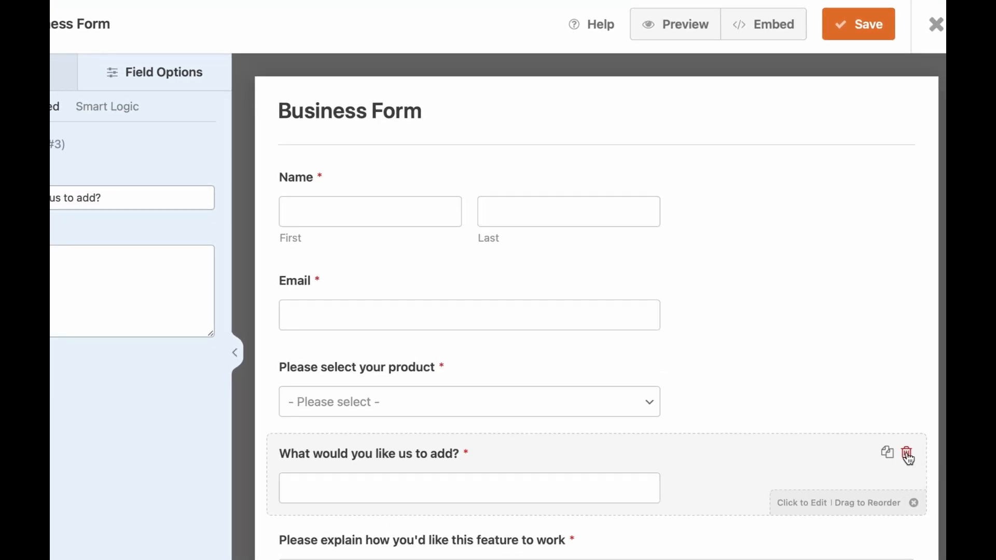
click(907, 454)
click(378, 367)
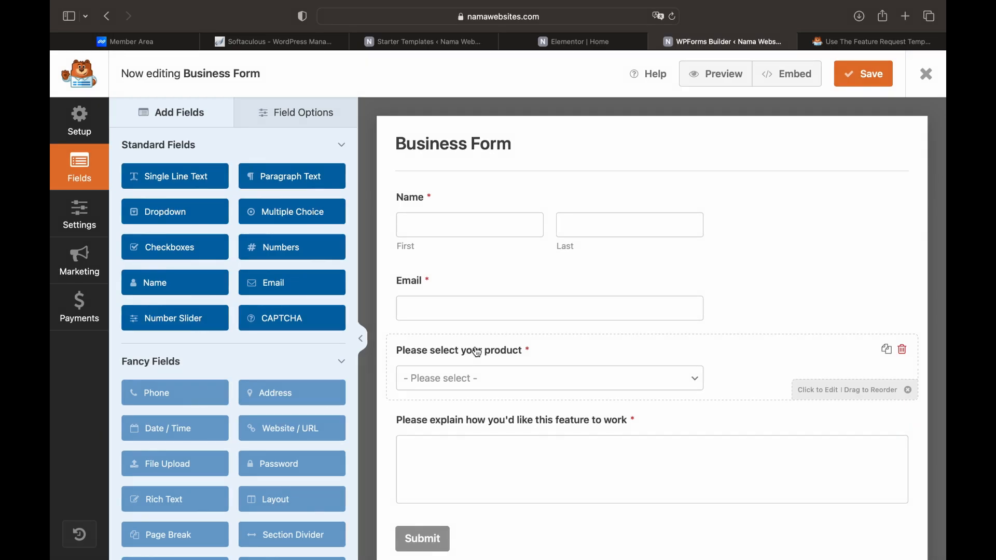
Relabel the product dropdown 'Pilih Produk nya' and keep it required
click(472, 357)
click(281, 213)
key(super+a)
text(Pilih Produk ny)
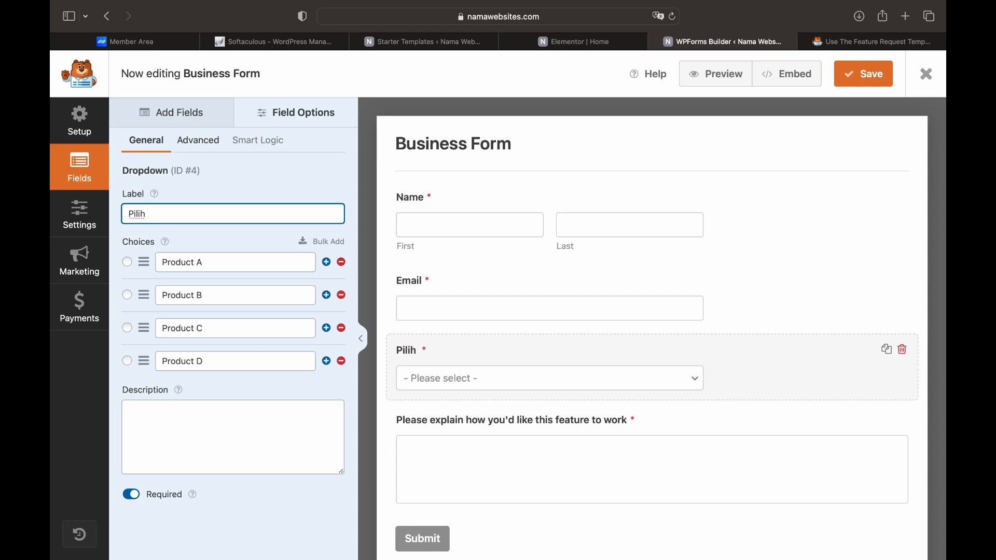
text(a)
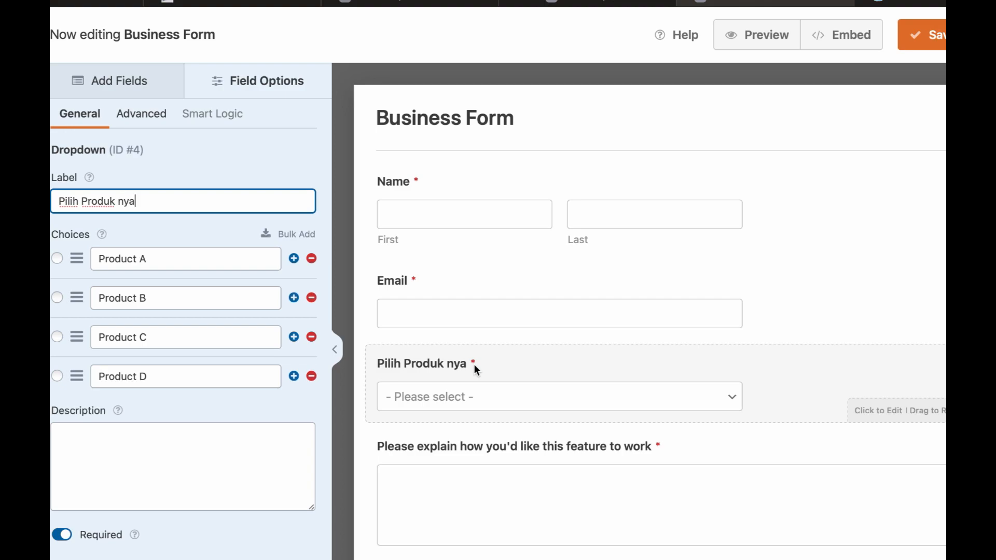
click(62, 538)
click(65, 539)
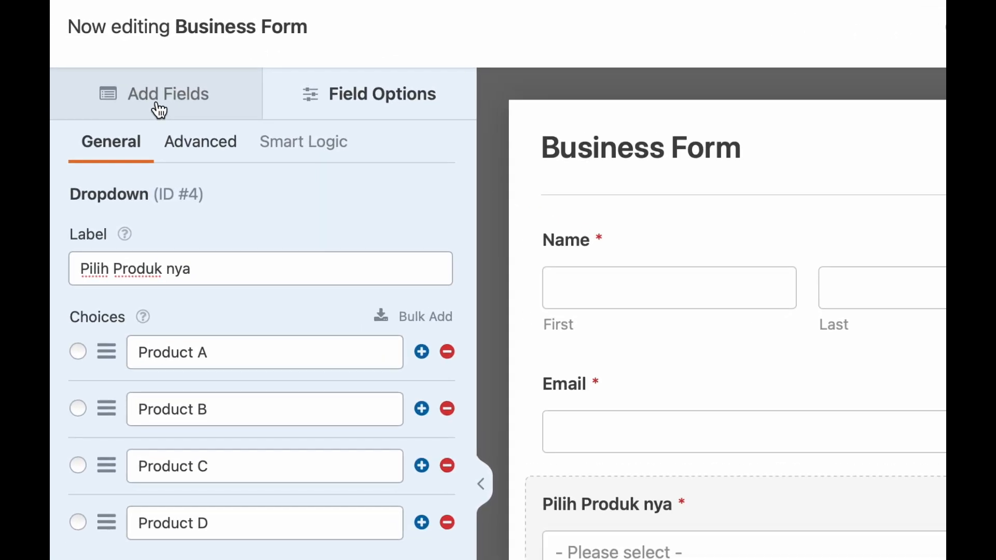
click(159, 110)
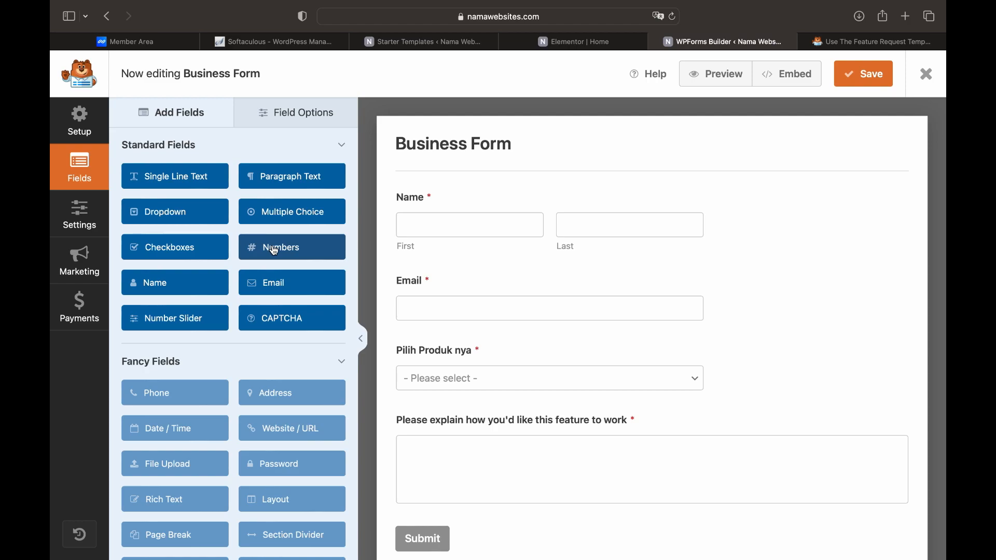
Add a Numbers field below the dropdown, label it Phone, and make it required
drag(275, 252, 430, 413)
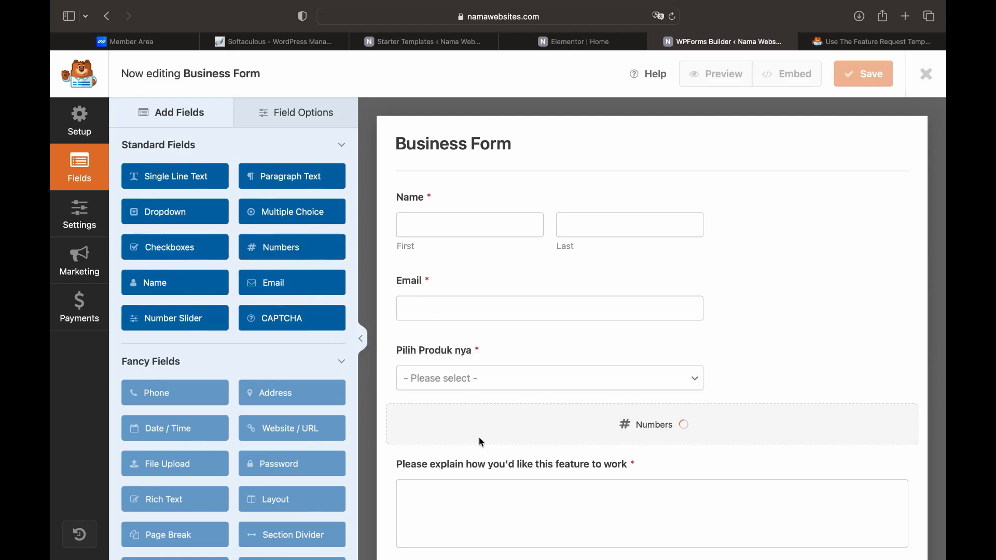
click(467, 425)
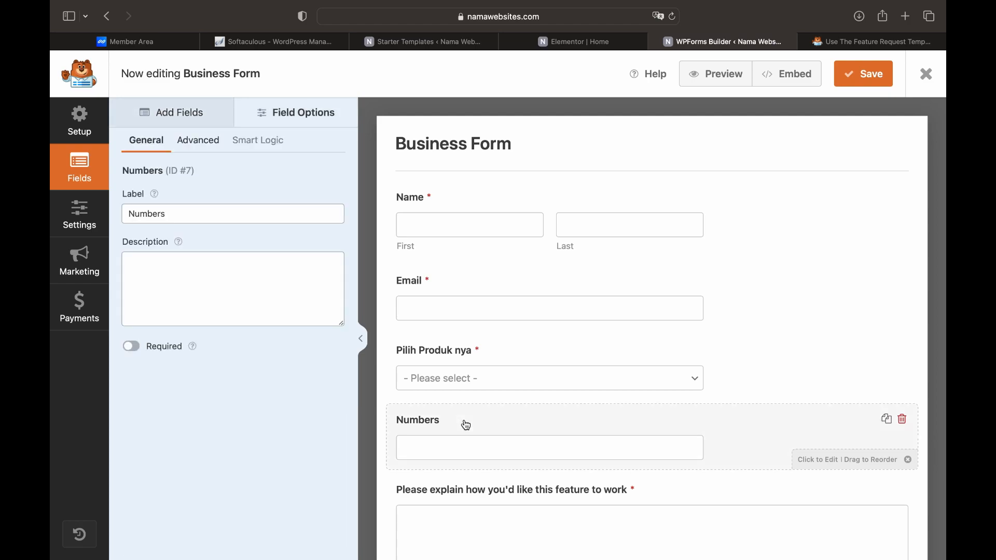
click(211, 211)
double_click(211, 211)
text(Phone)
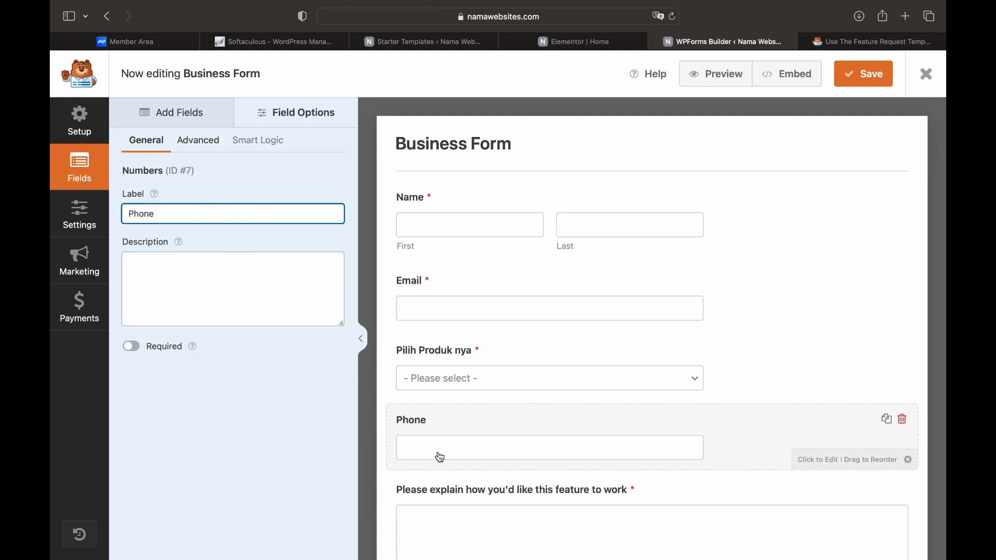
click(133, 347)
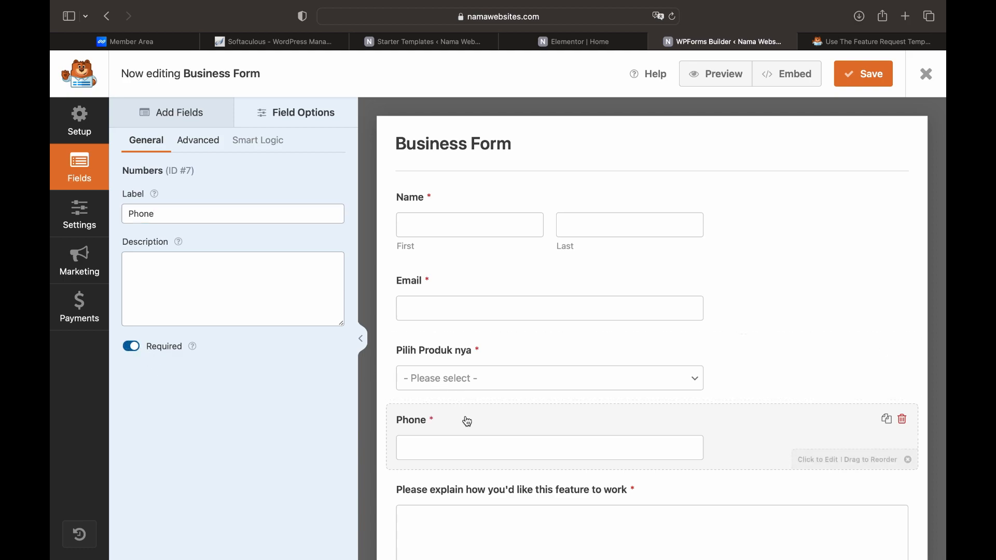
Make the feature-explanation paragraph field optional
scroll(468, 422, down, 1)
scroll(468, 423, down, 3)
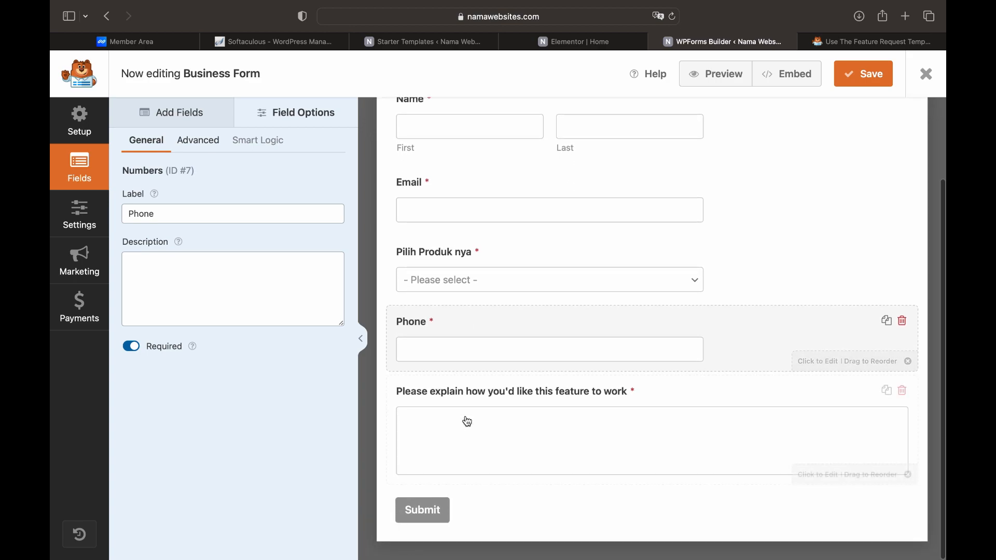
click(501, 411)
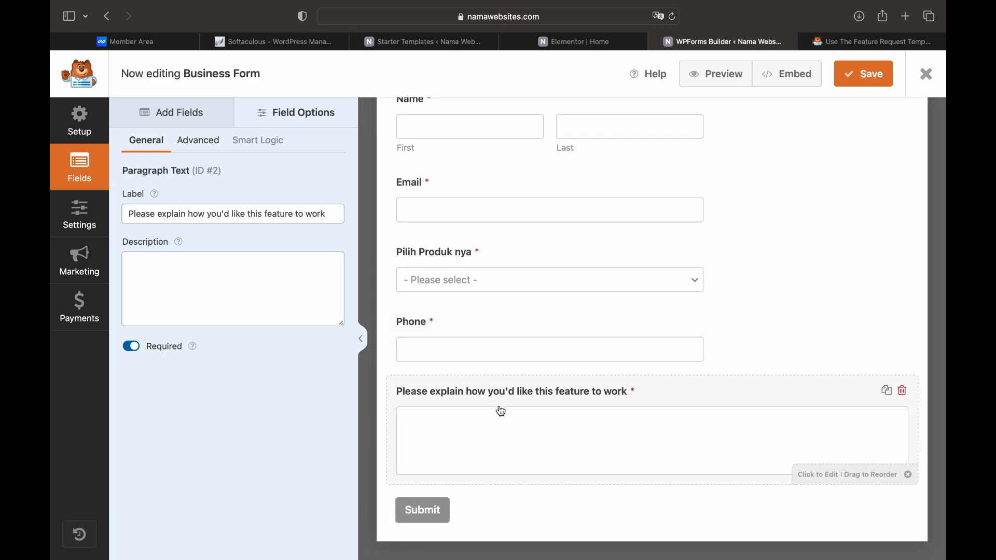
click(318, 217)
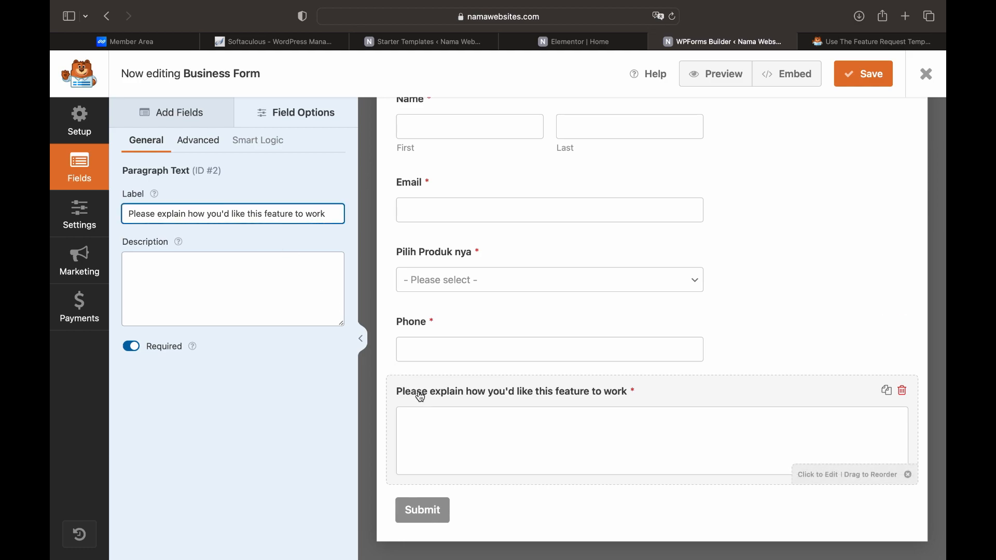
click(131, 347)
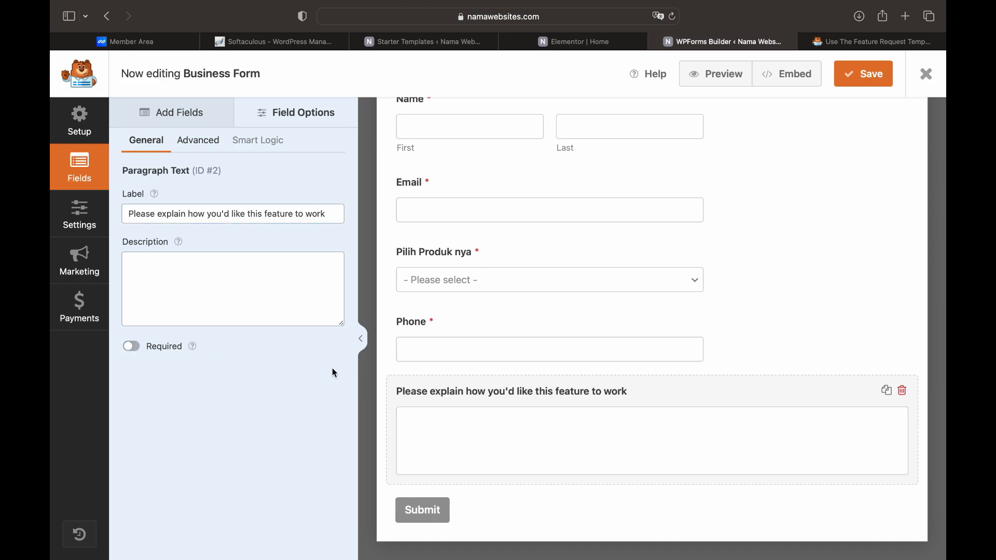
scroll(461, 408, up, 3)
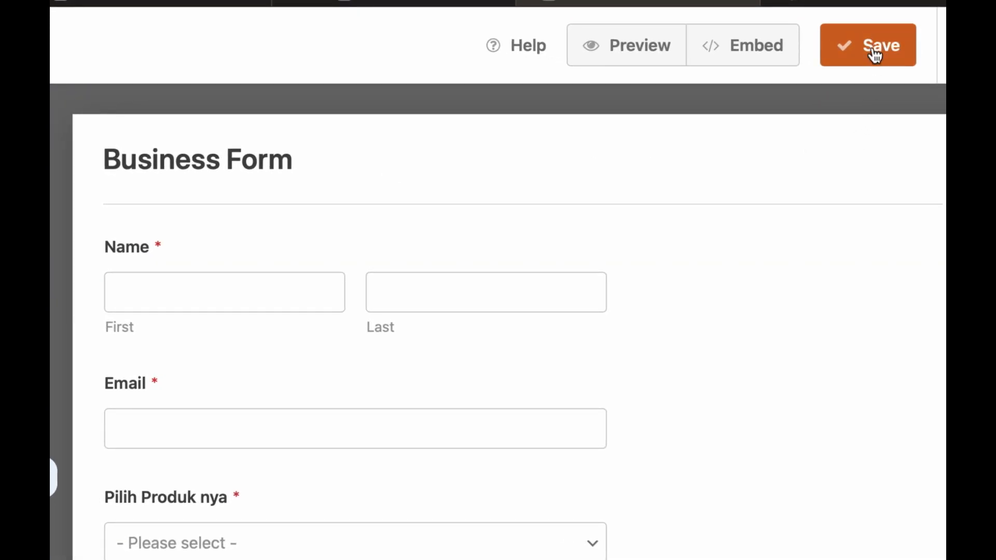
Save the Business Form and show its Notifications settings
click(875, 54)
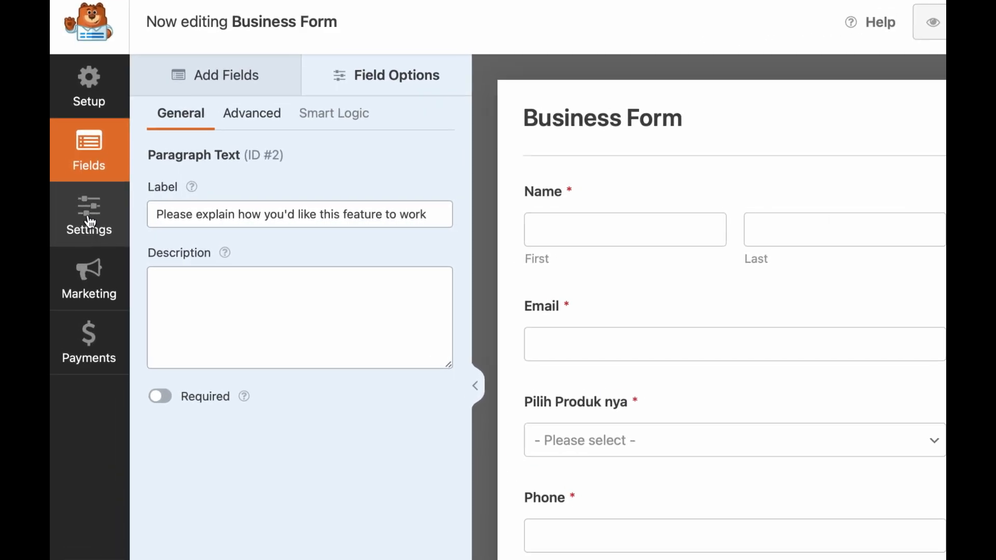
click(100, 224)
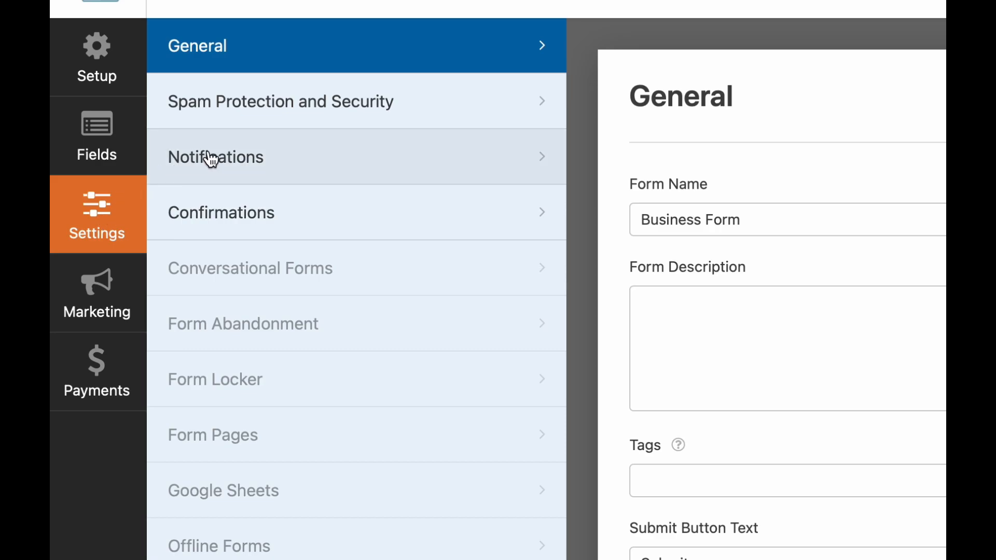
click(202, 160)
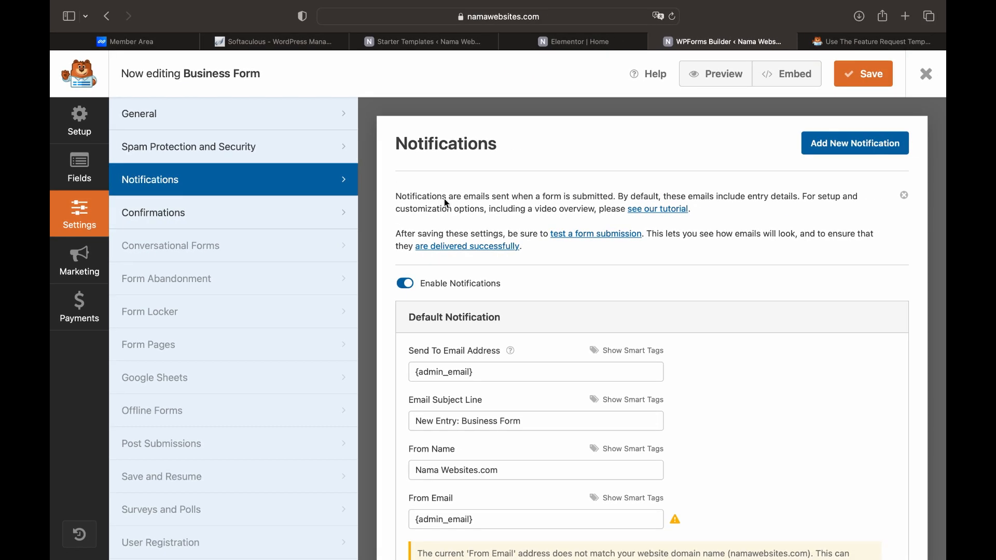
scroll(466, 244, down, 3)
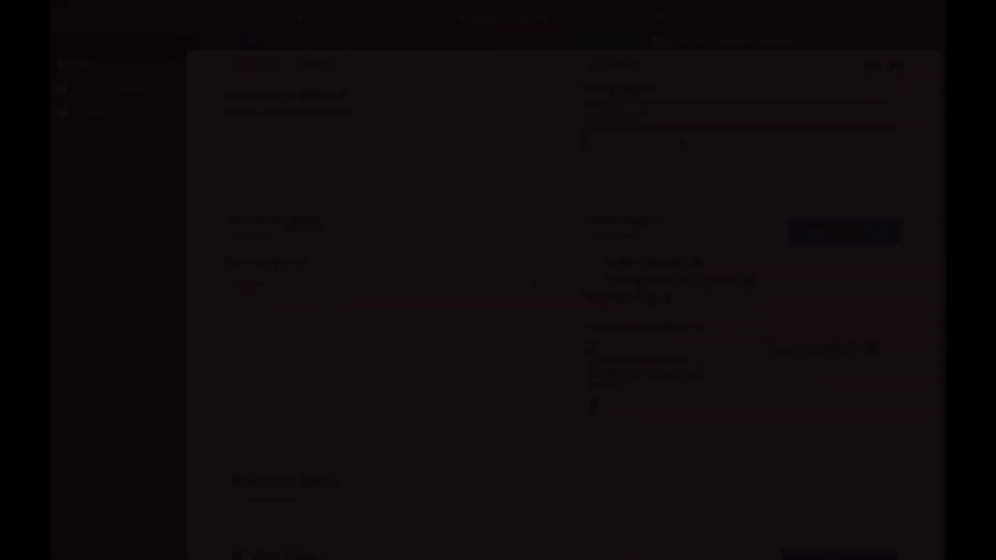
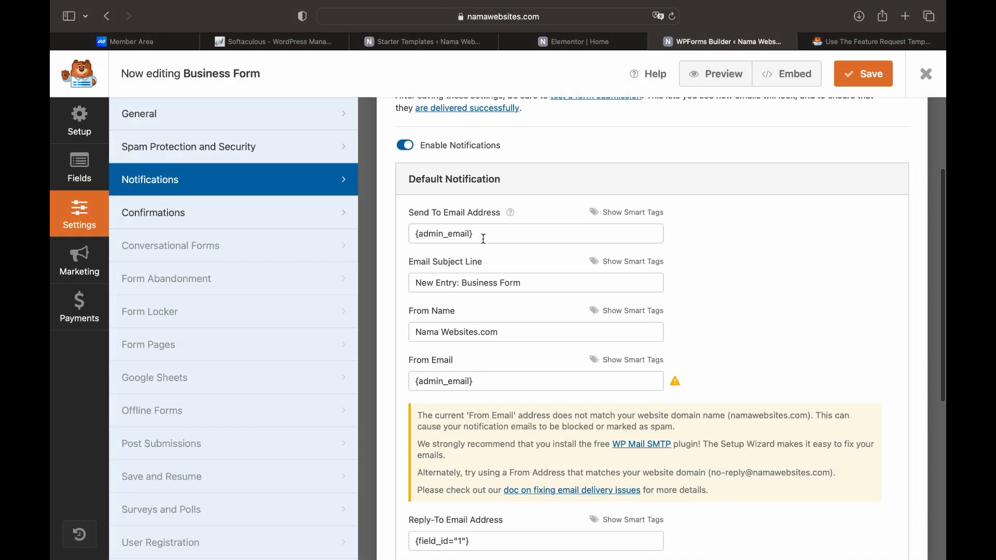
Start typing the site administrator's e-mail address into the field
scroll(483, 238, down, 3)
scroll(483, 239, down, 1)
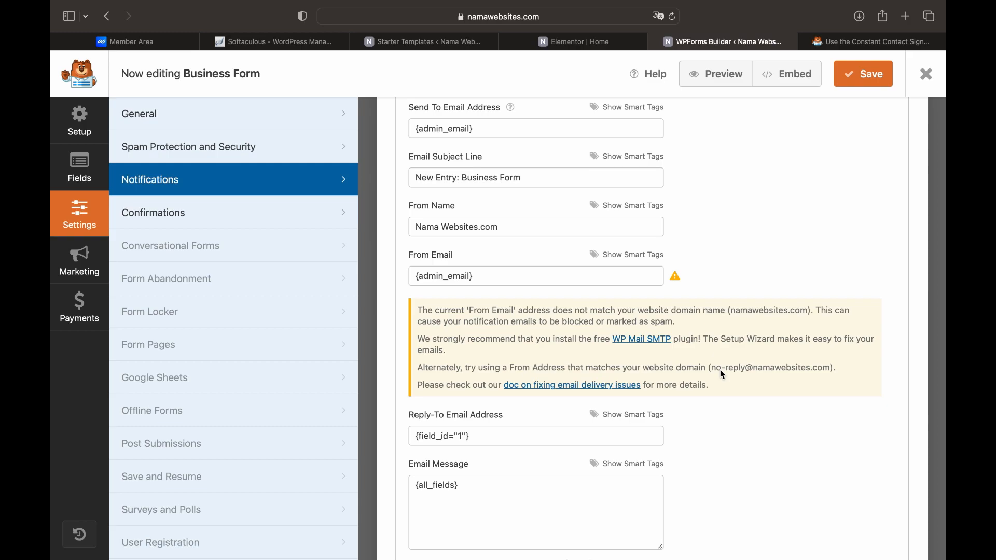
Replace the From Email {admin_email} with an info@ address on the site's own domain
click(521, 279)
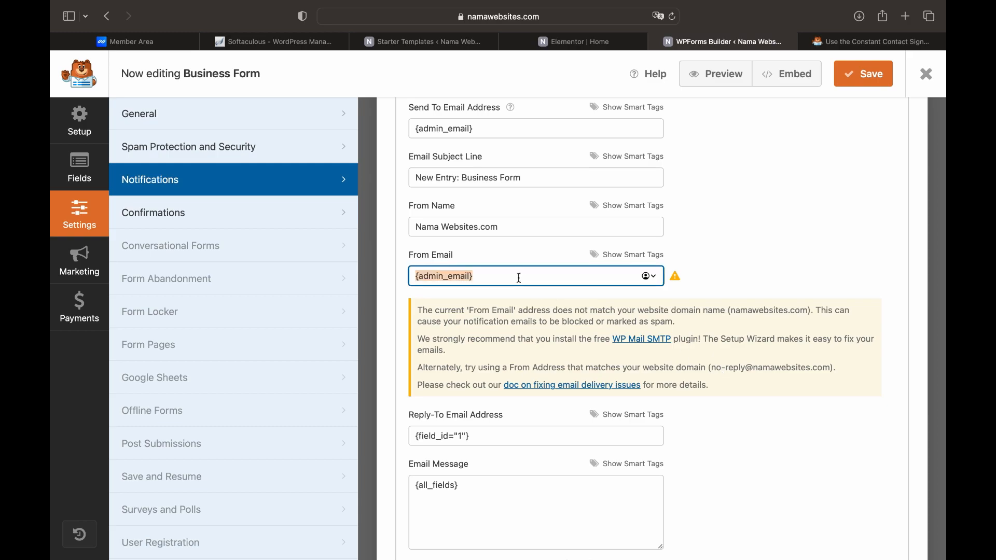
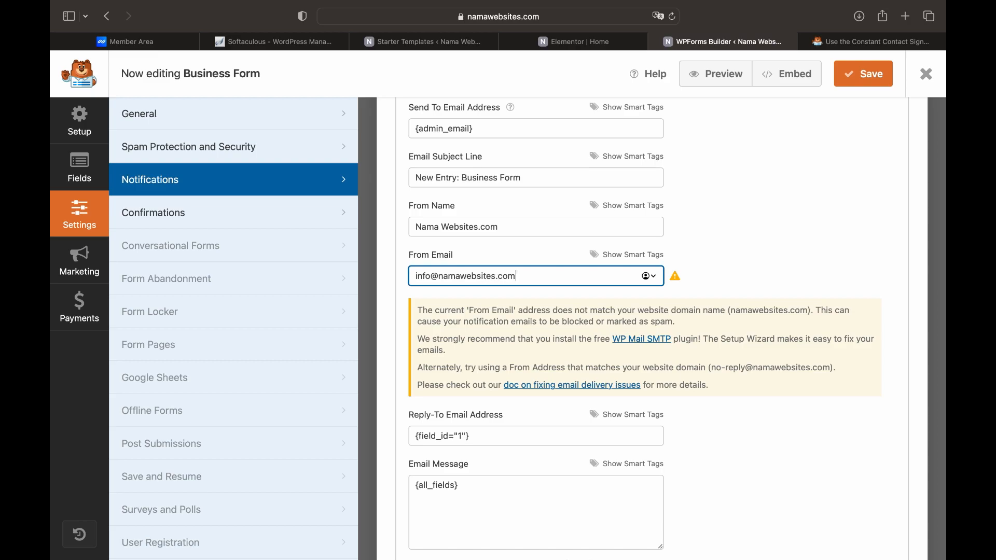
click(738, 226)
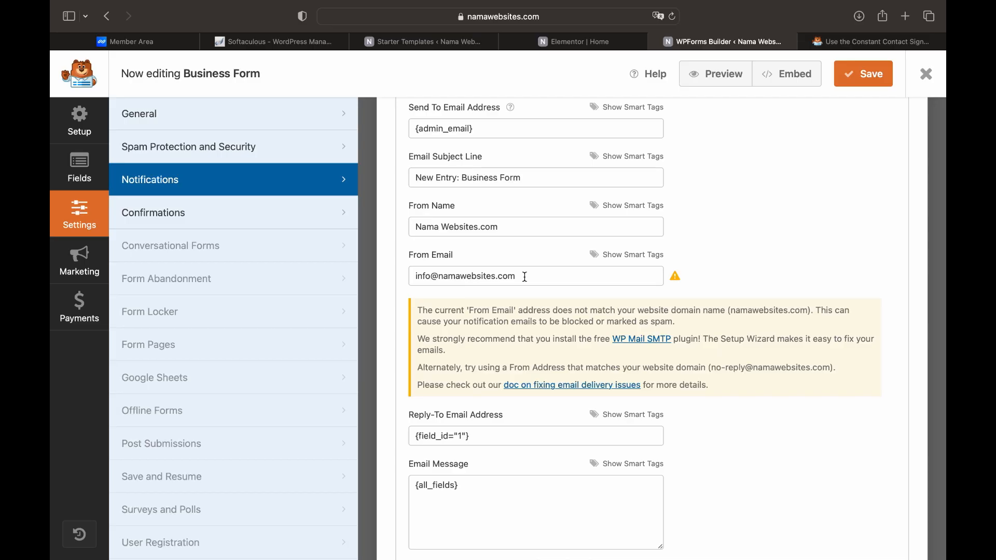
scroll(527, 282, down, 5)
scroll(526, 282, down, 1)
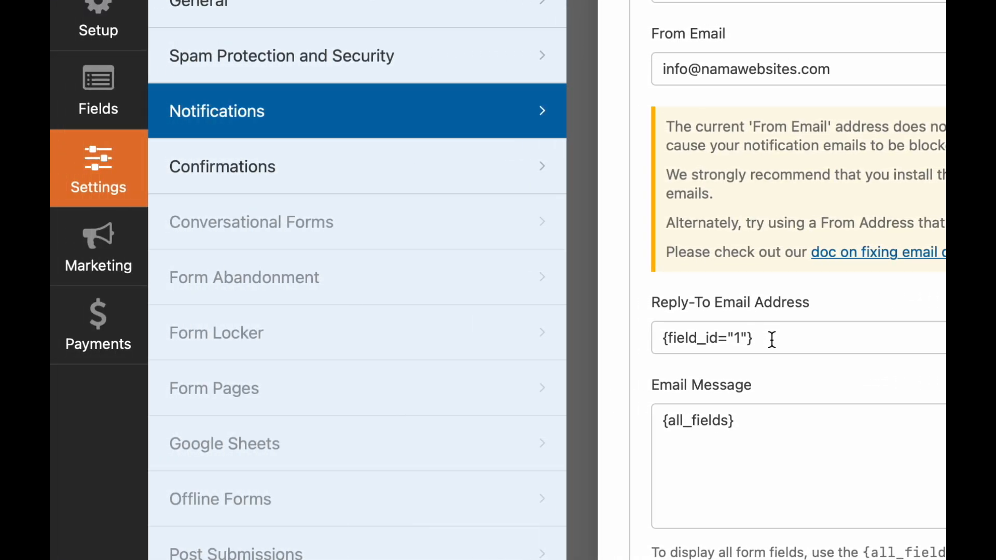
Add a second recipient e-mail address to the notification's Send To field
click(106, 105)
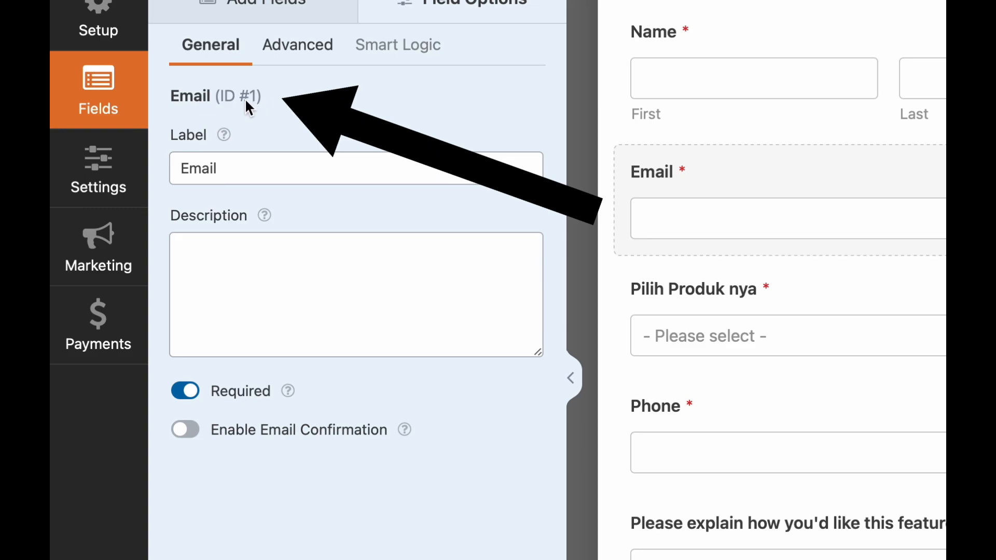
click(106, 165)
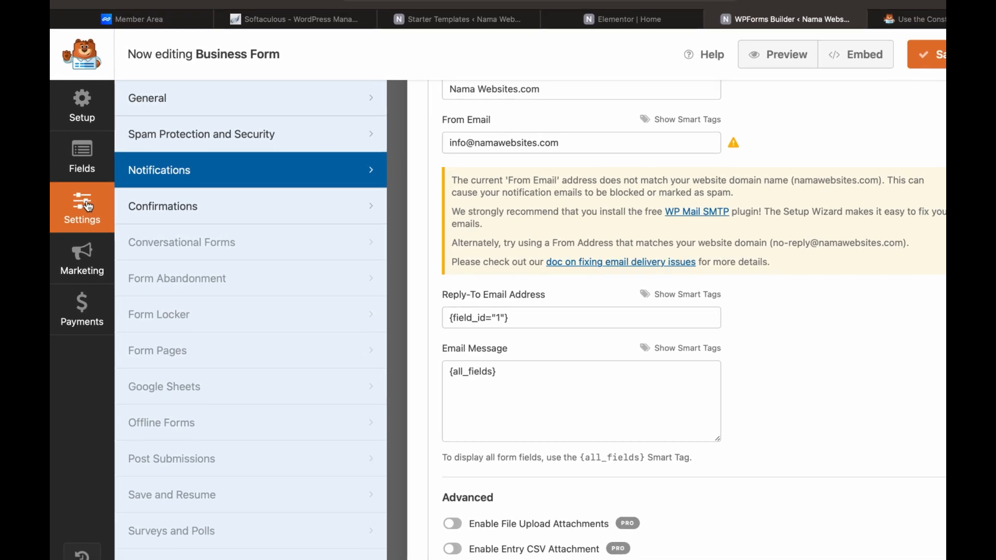
scroll(513, 326, down, 2)
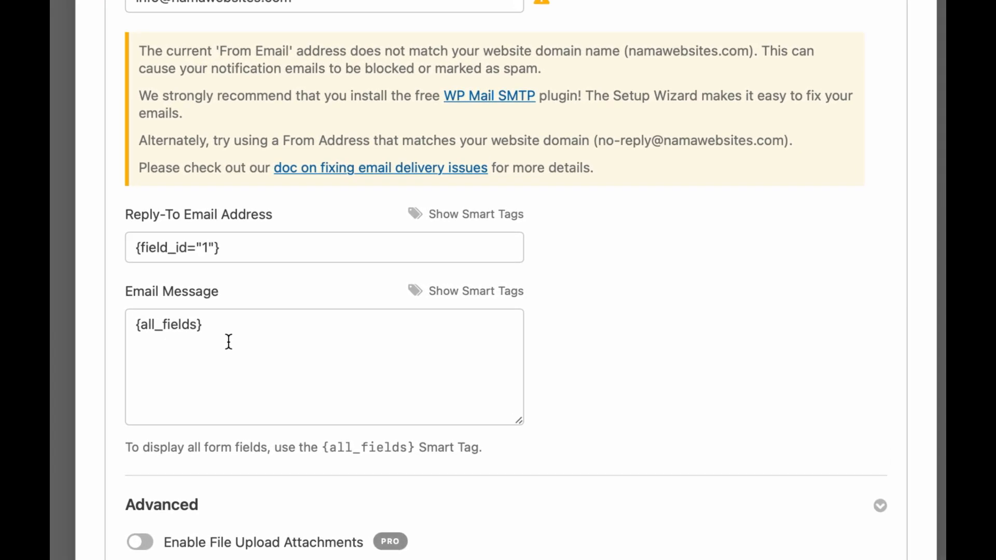
scroll(228, 342, up, 5)
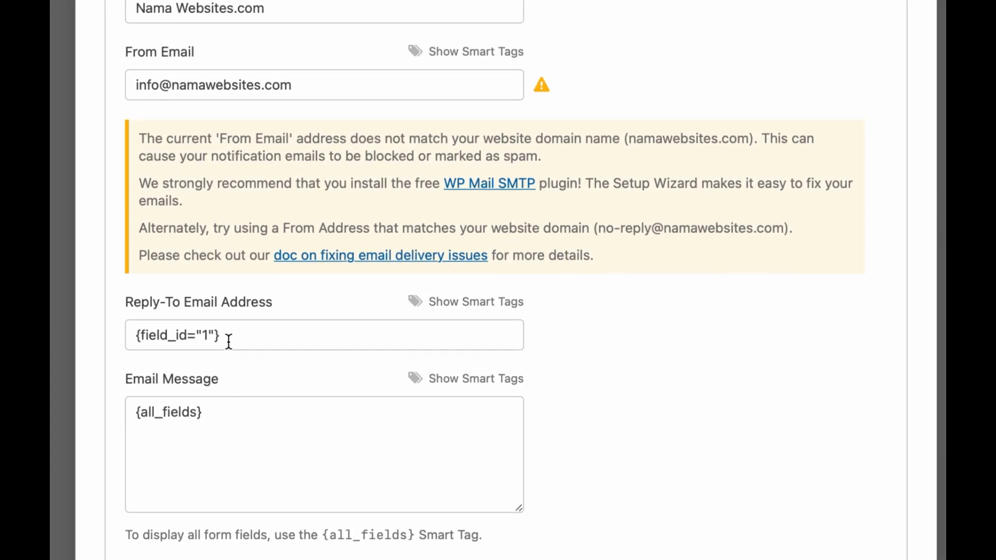
scroll(228, 344, up, 5)
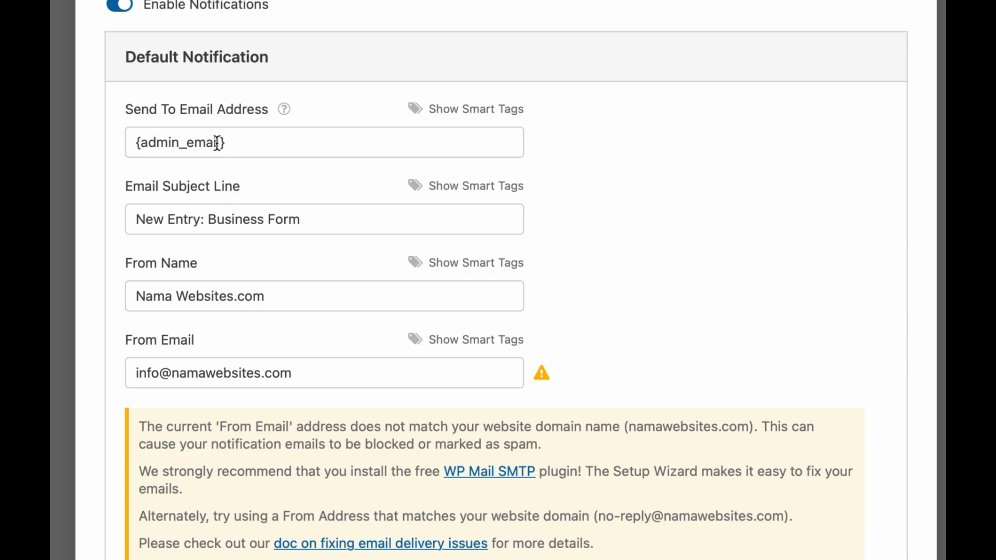
click(235, 142)
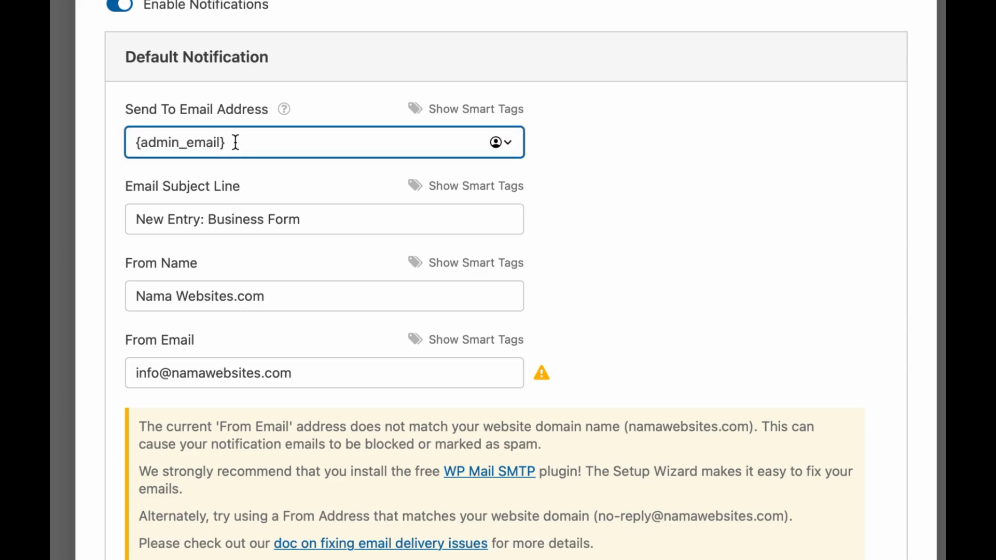
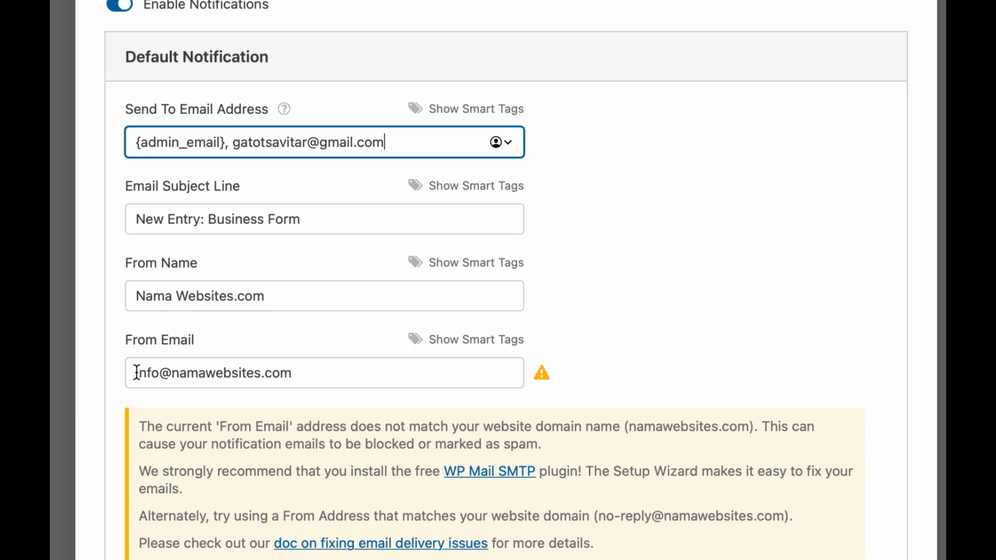
Save the notification settings and return to the Elementor Home page editor
drag(136, 372, 300, 375)
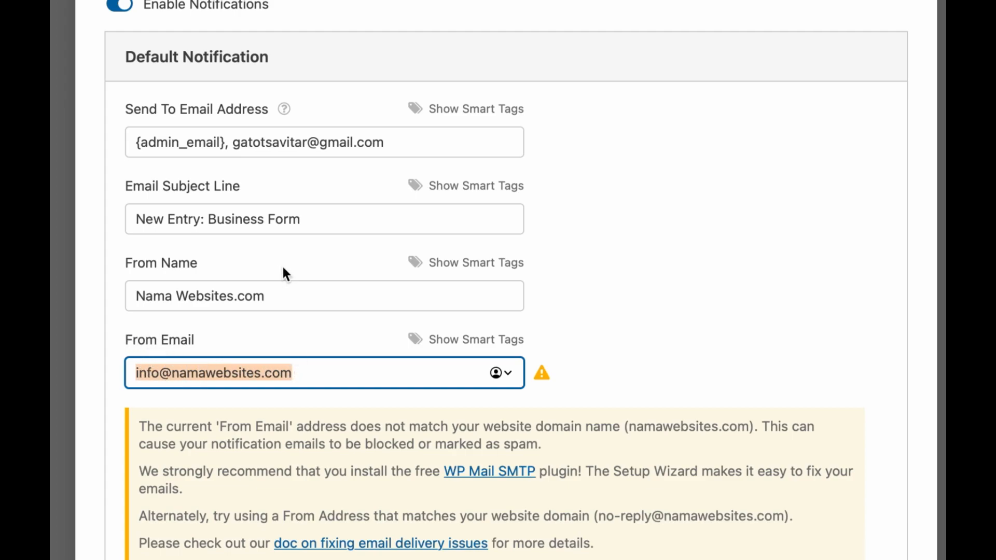
scroll(283, 272, up, 2)
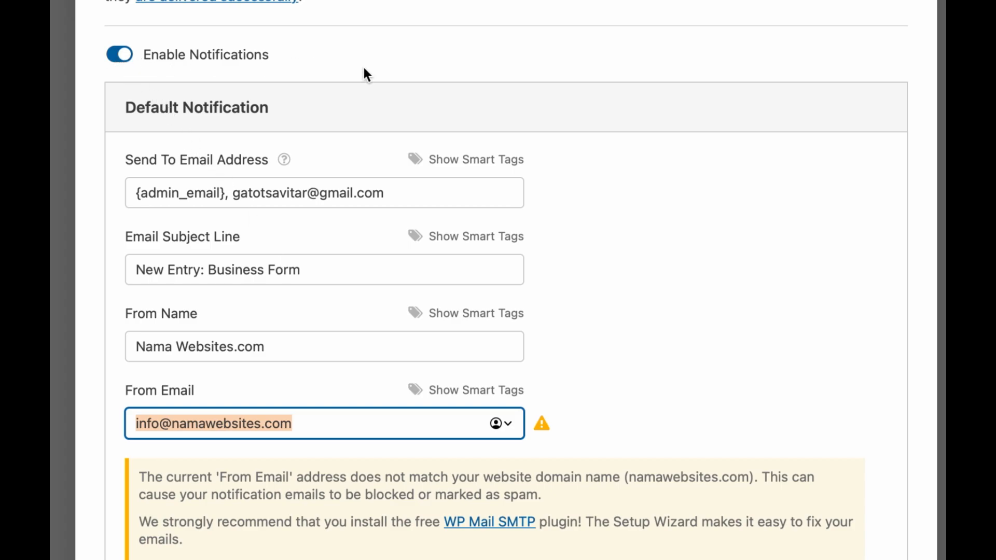
scroll(363, 64, up, 5)
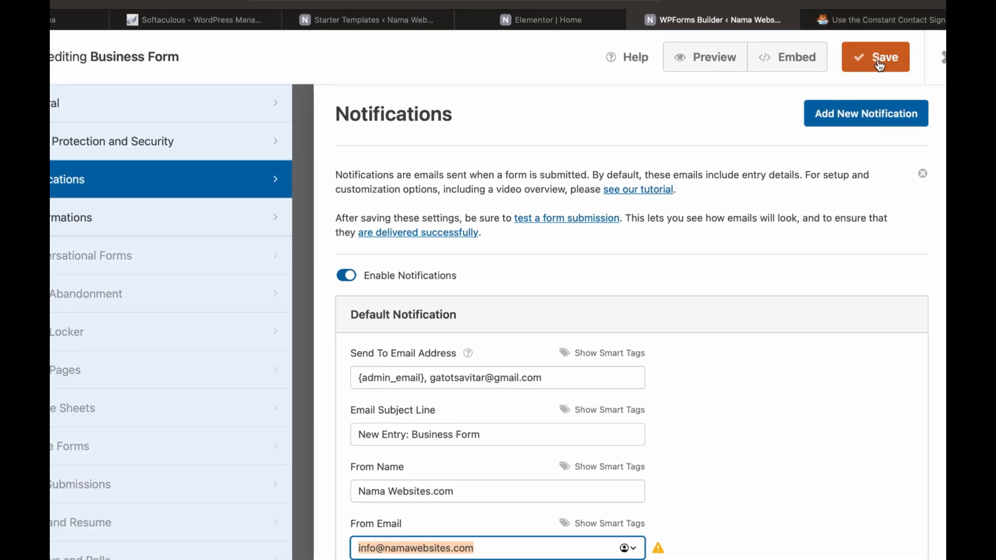
click(872, 61)
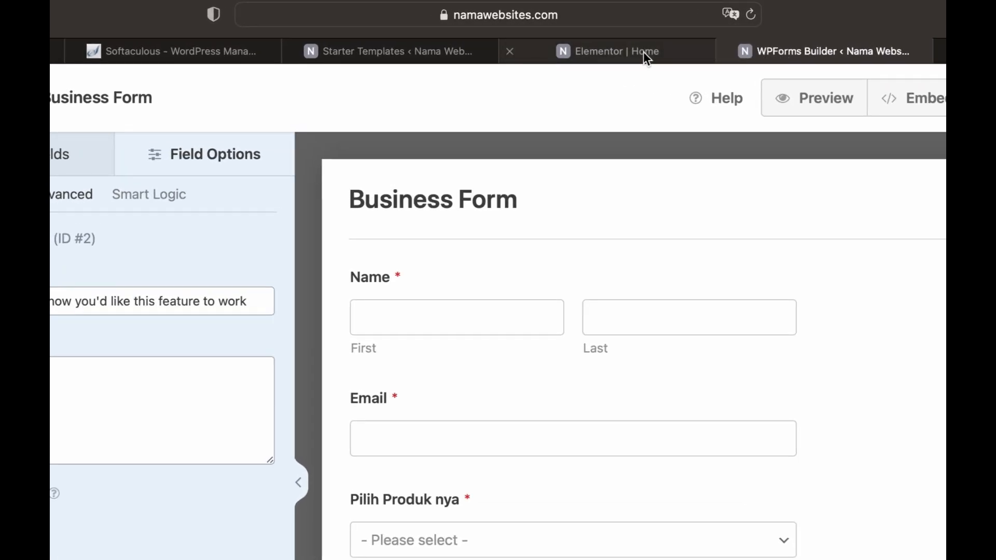
click(644, 51)
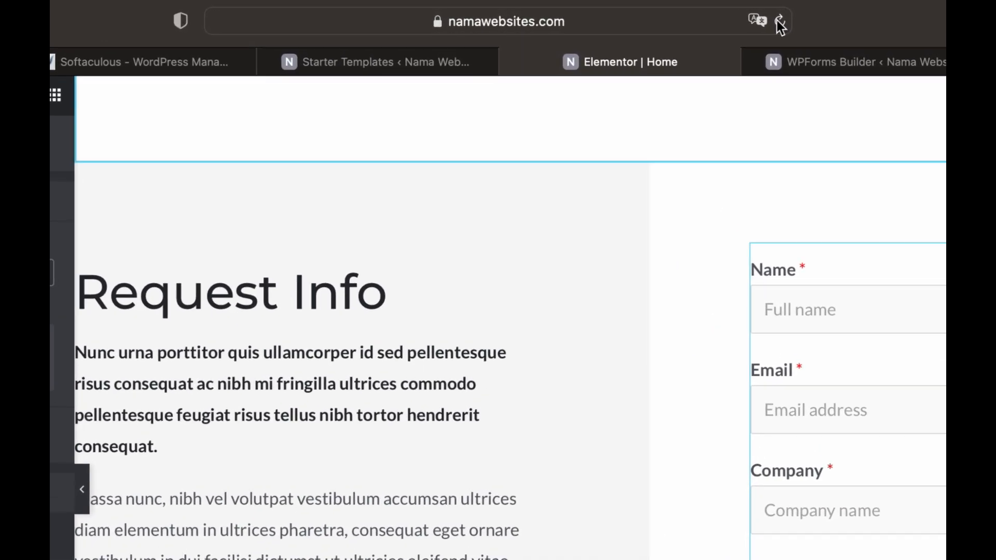
Reload the editor, set the Request Info WPForms widget to Business Form, and update the page
click(780, 22)
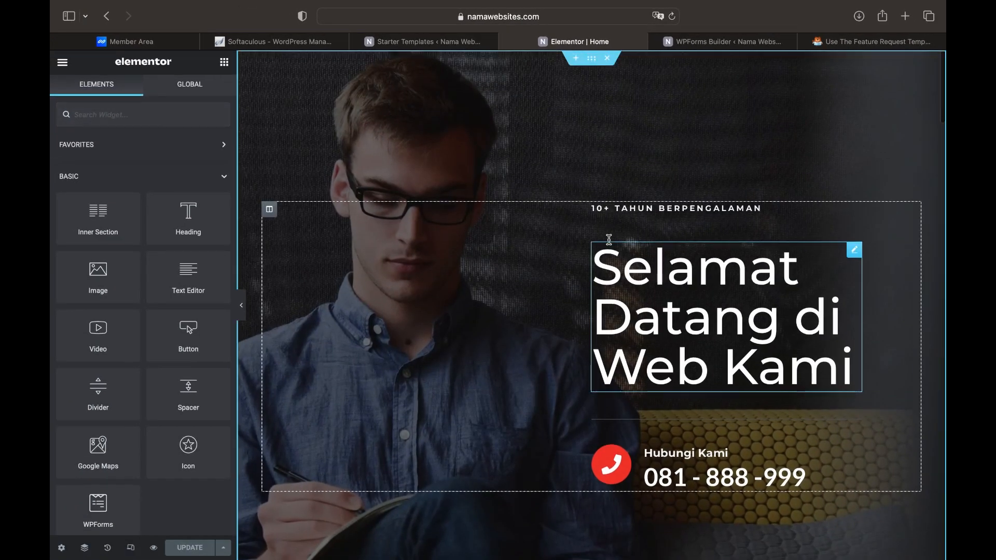
scroll(609, 239, down, 15)
scroll(609, 239, down, 20)
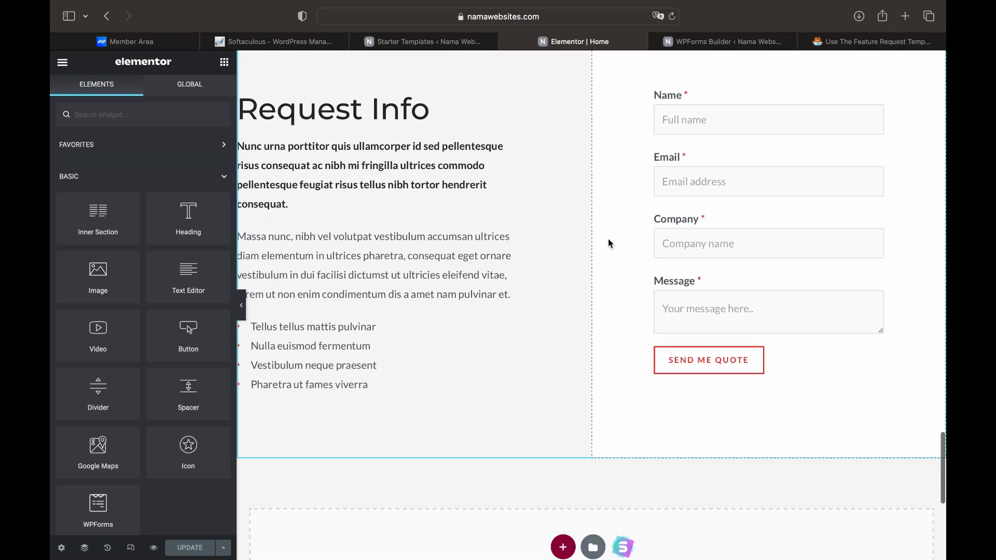
scroll(756, 171, up, 2)
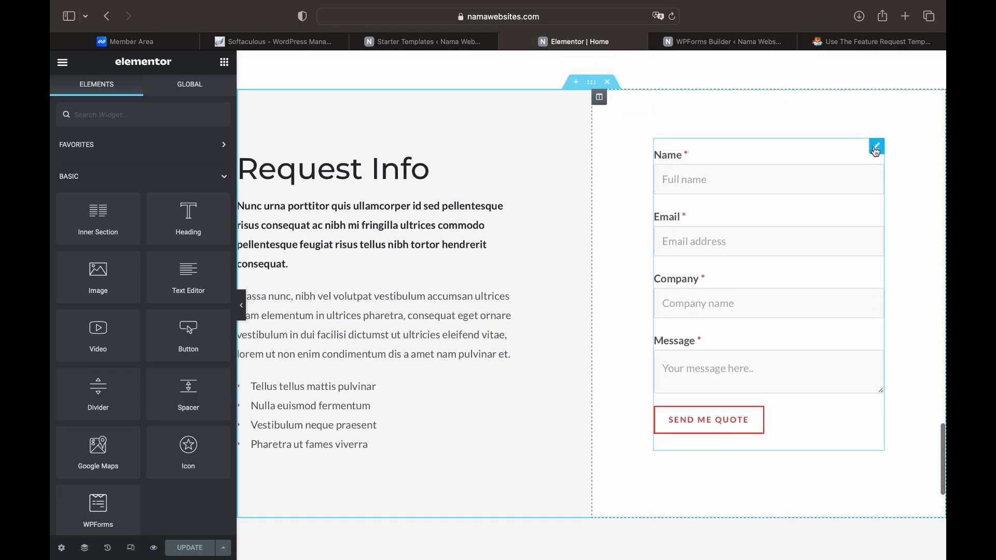
click(876, 149)
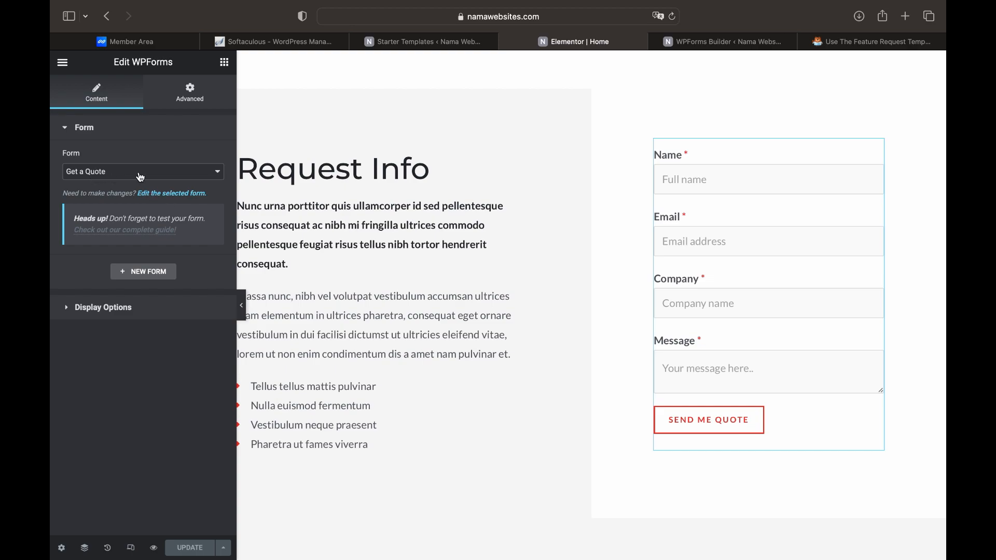
click(134, 172)
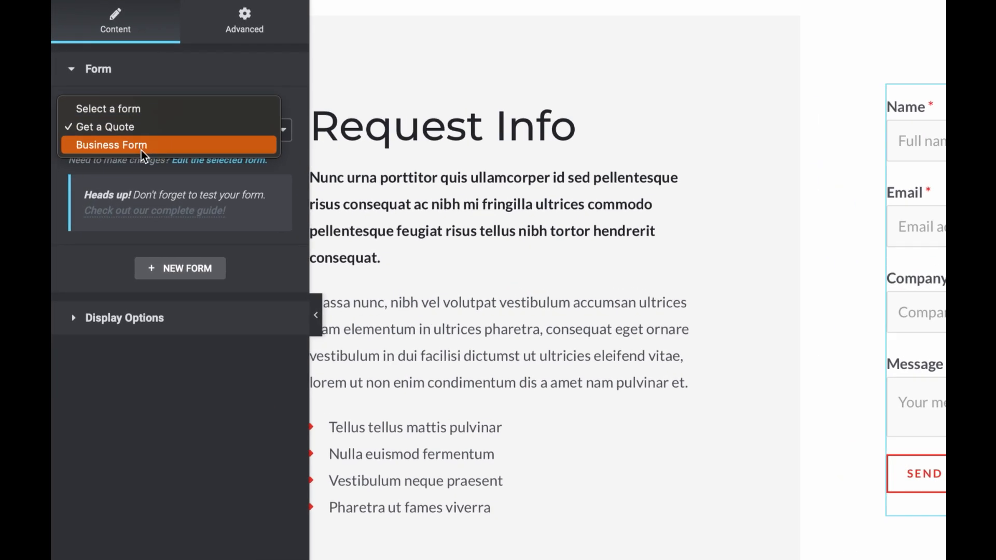
click(136, 148)
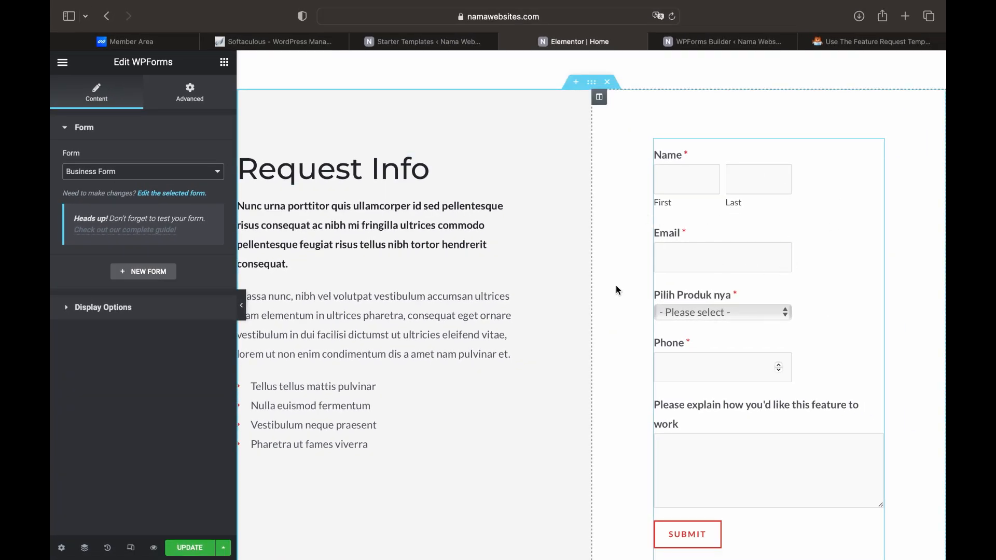
click(188, 549)
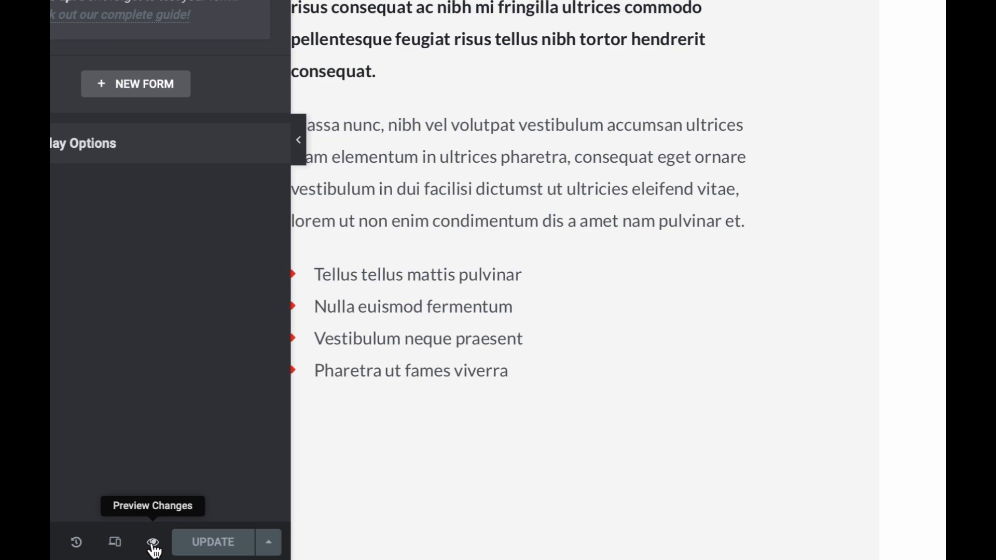
Preview the page live and autofill the form's name and e-mail fields
click(153, 543)
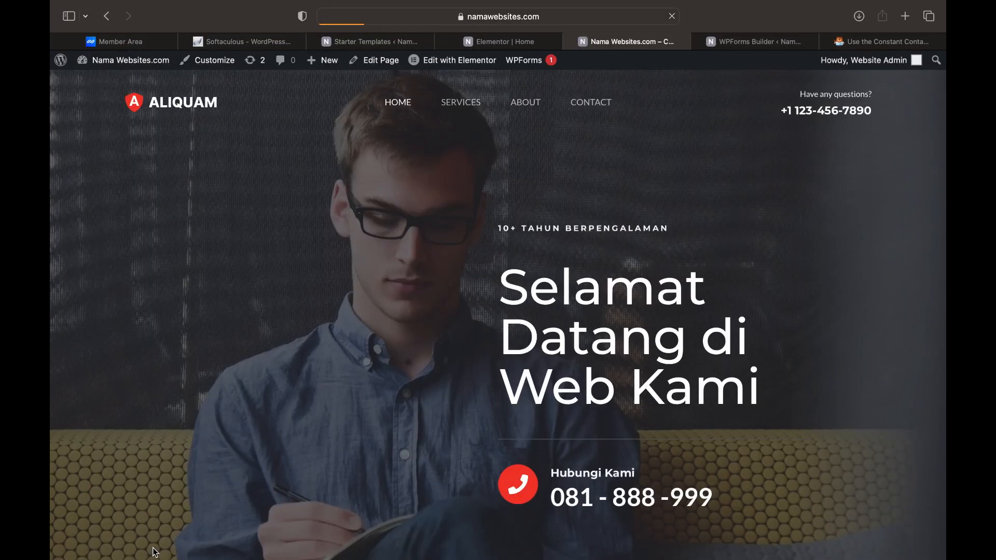
scroll(286, 452, down, 12)
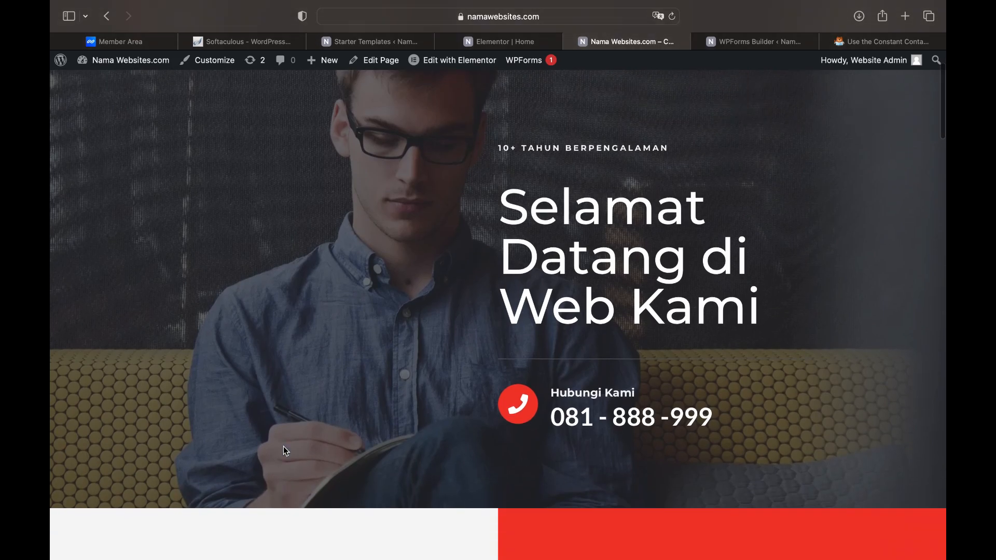
scroll(285, 451, down, 15)
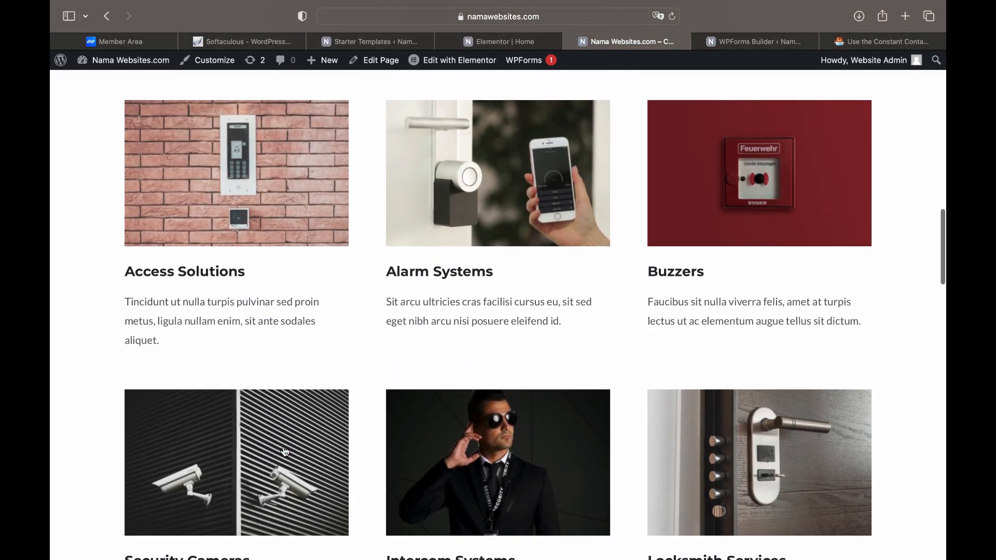
scroll(285, 450, down, 12)
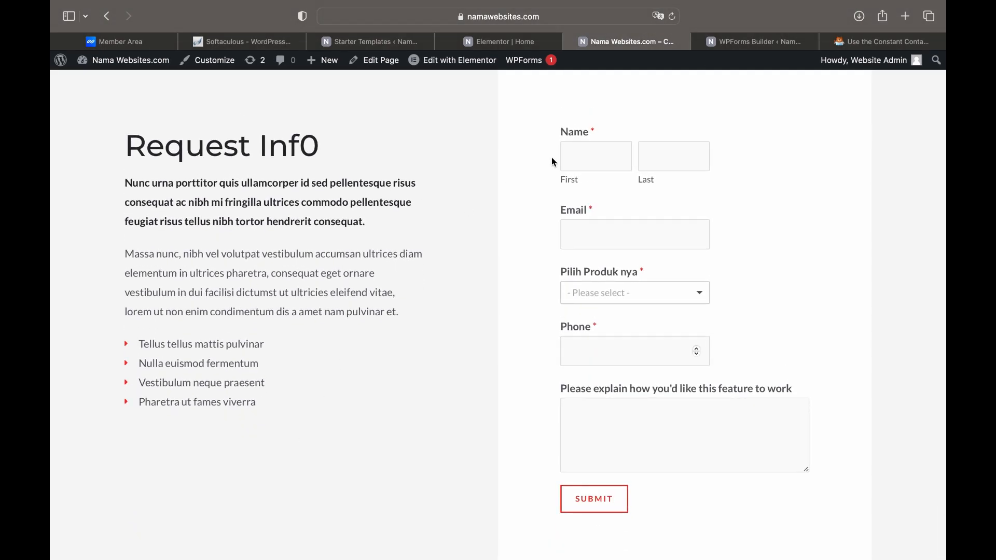
click(583, 155)
text(gat)
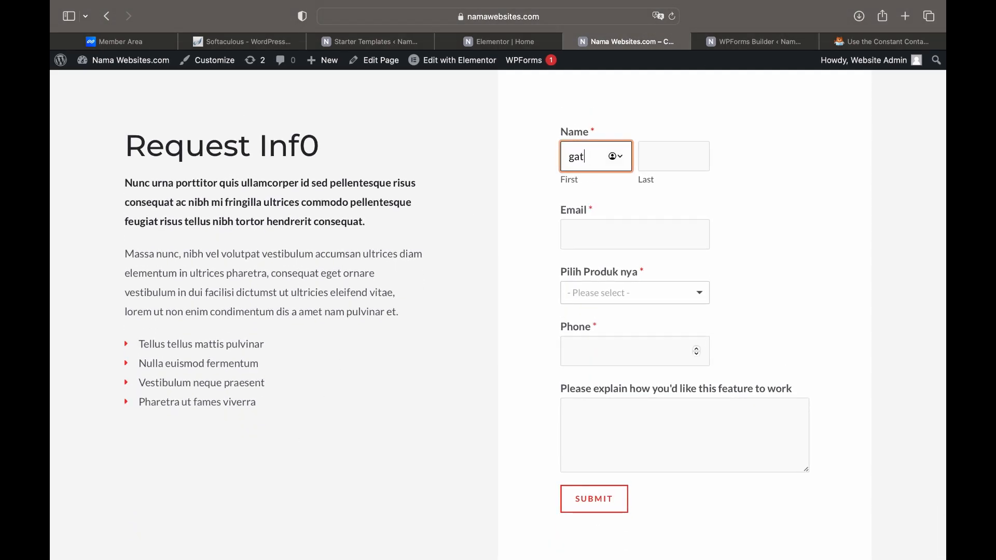
text(o)
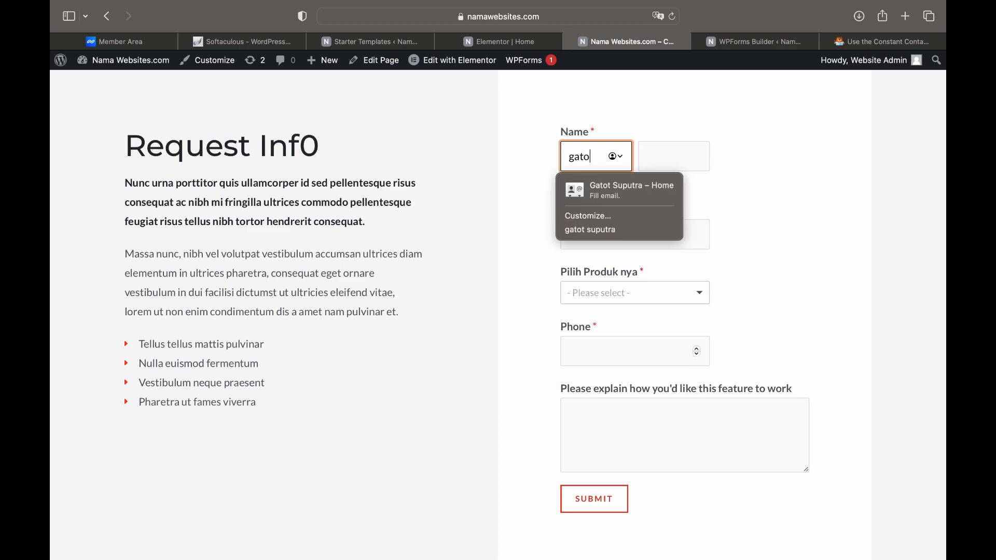
click(612, 187)
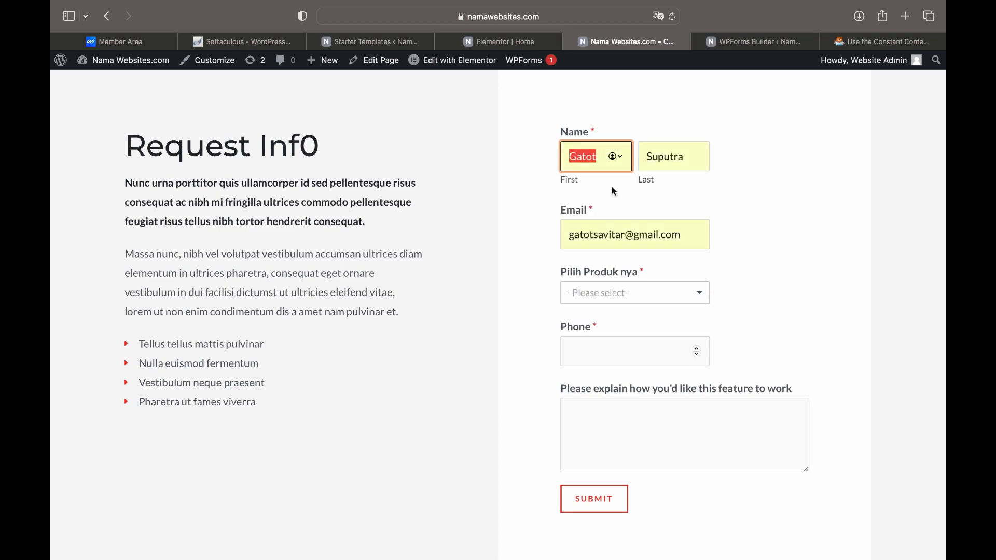
Choose Product B, enter a phone number and 'testing contact form', and submit the entry
click(617, 295)
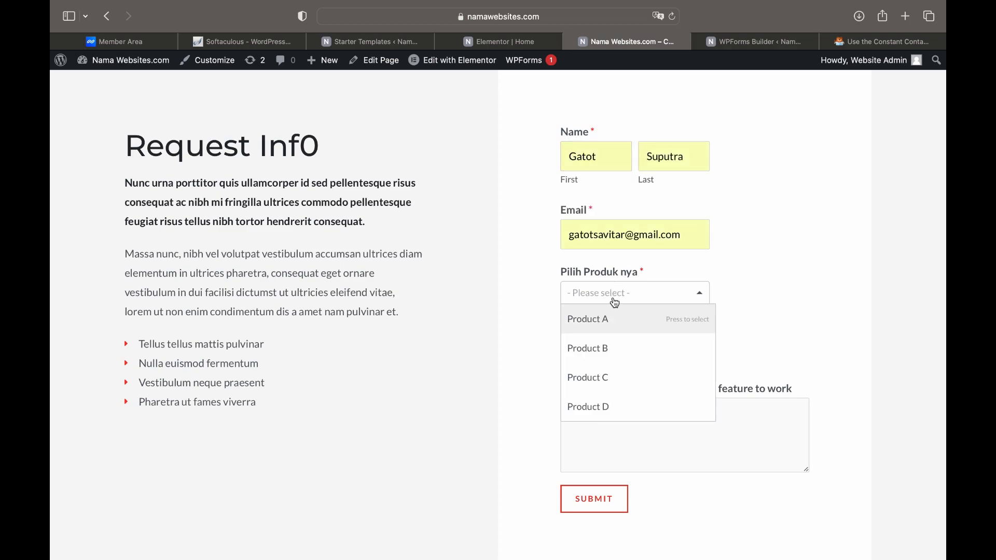
click(605, 347)
click(610, 351)
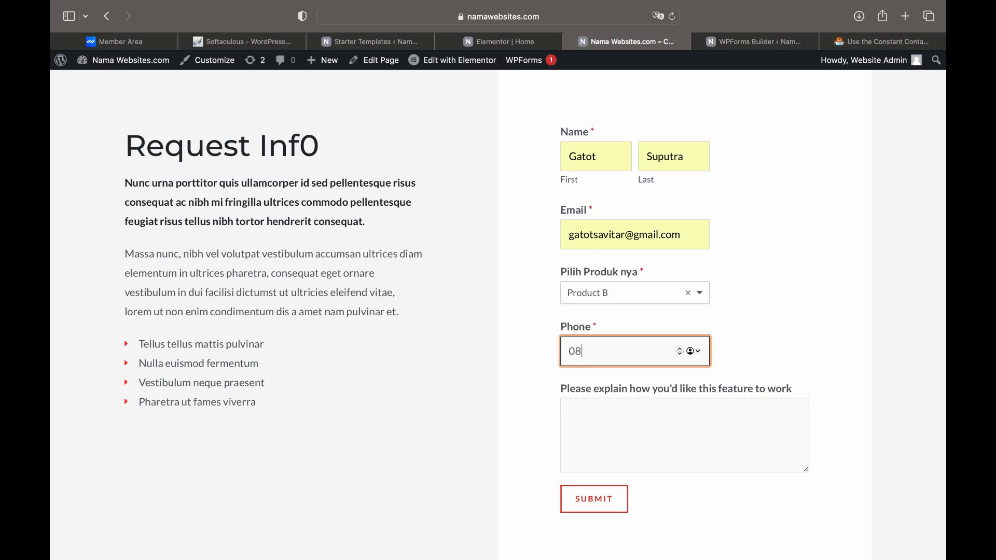
click(604, 420)
text(te)
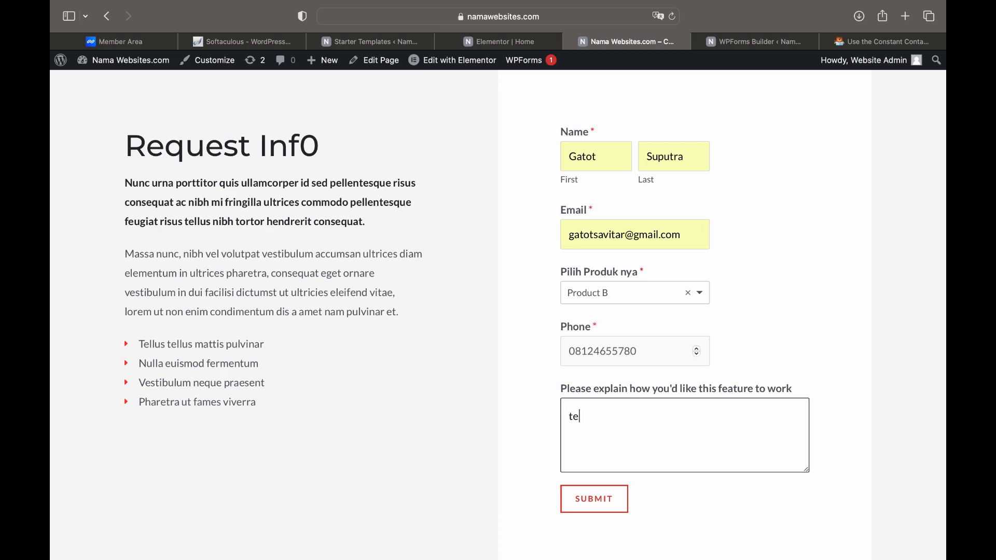
text(sting contact form)
click(590, 500)
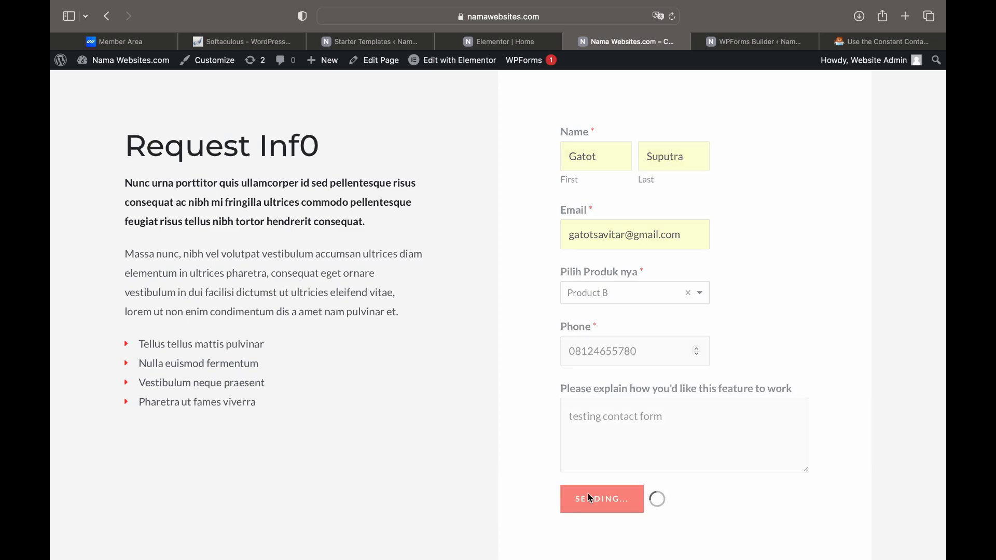
drag(566, 125, 698, 147)
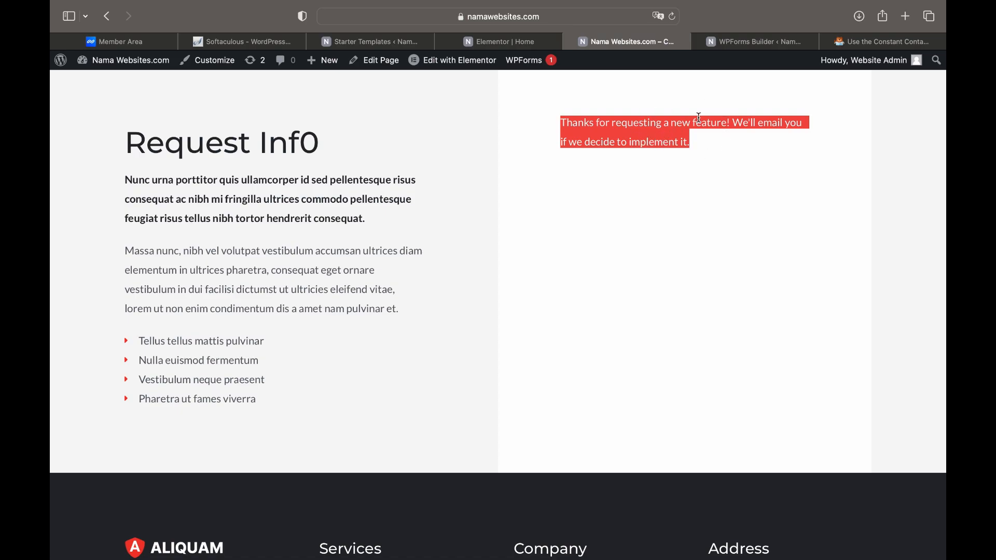
click(753, 44)
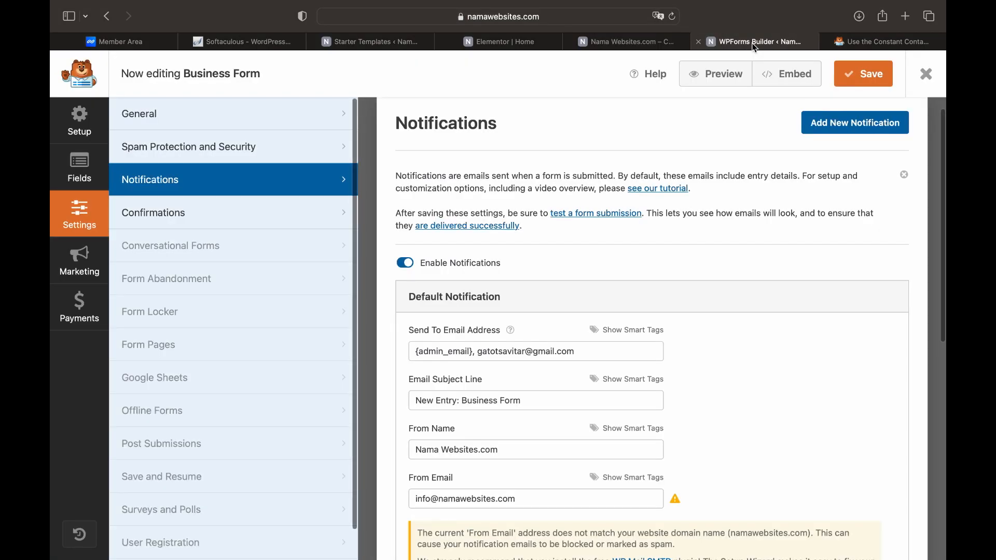
click(182, 215)
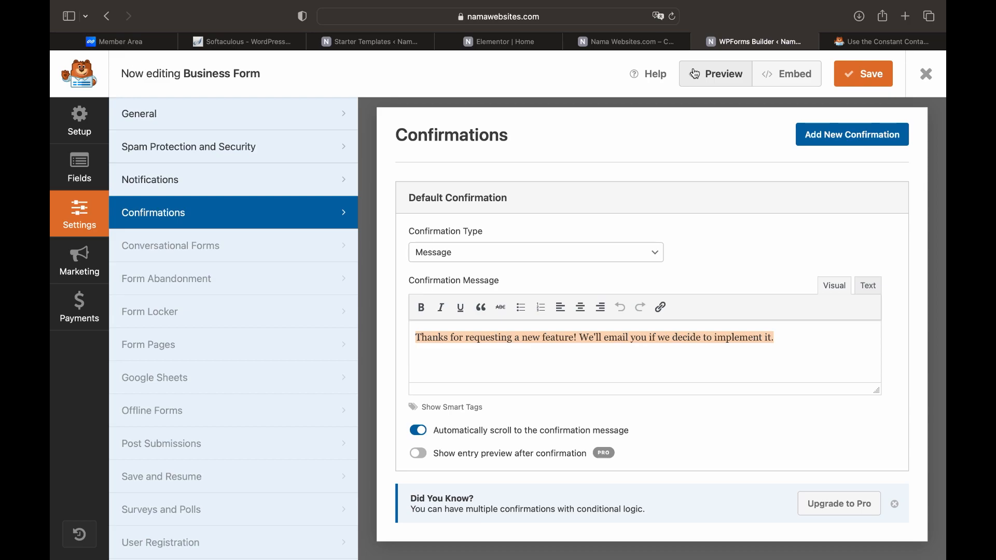
click(659, 46)
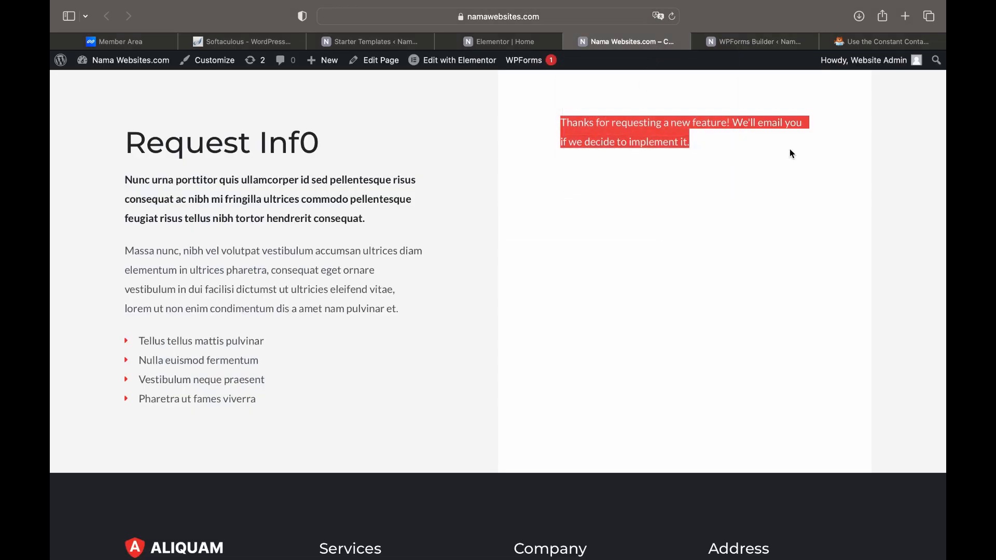
click(907, 17)
Open Gmail from Google and read the New Entry: Business Form email's sender details
text(google.com)
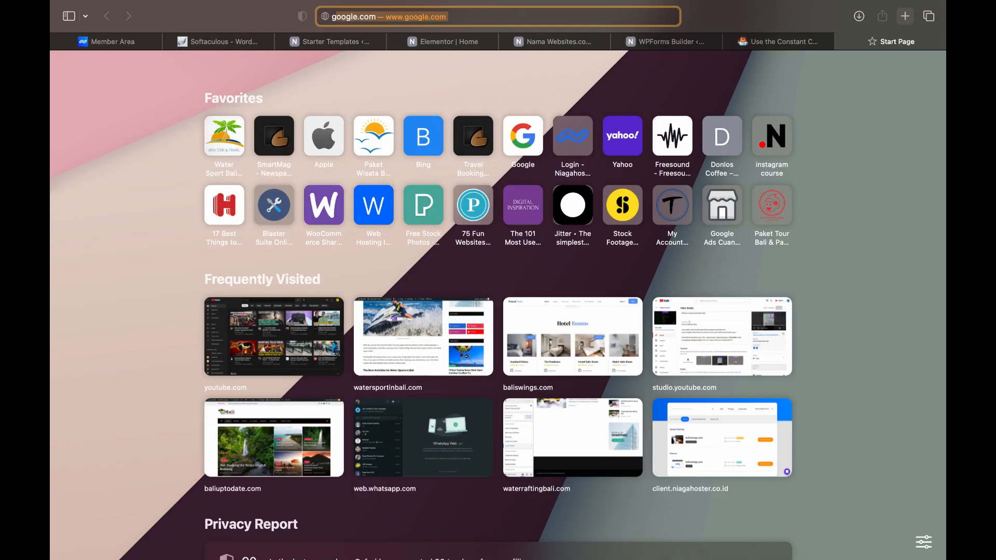
key(Return)
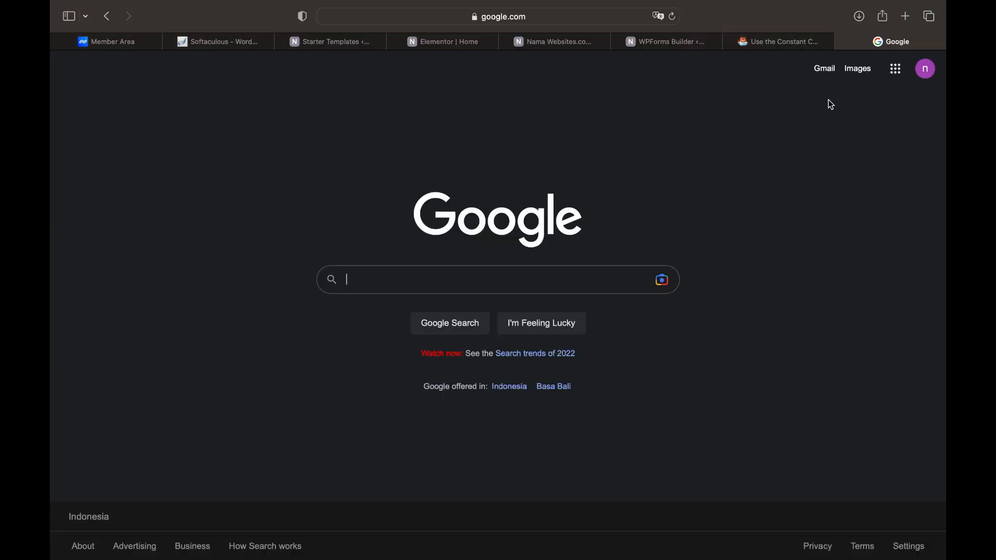
click(826, 71)
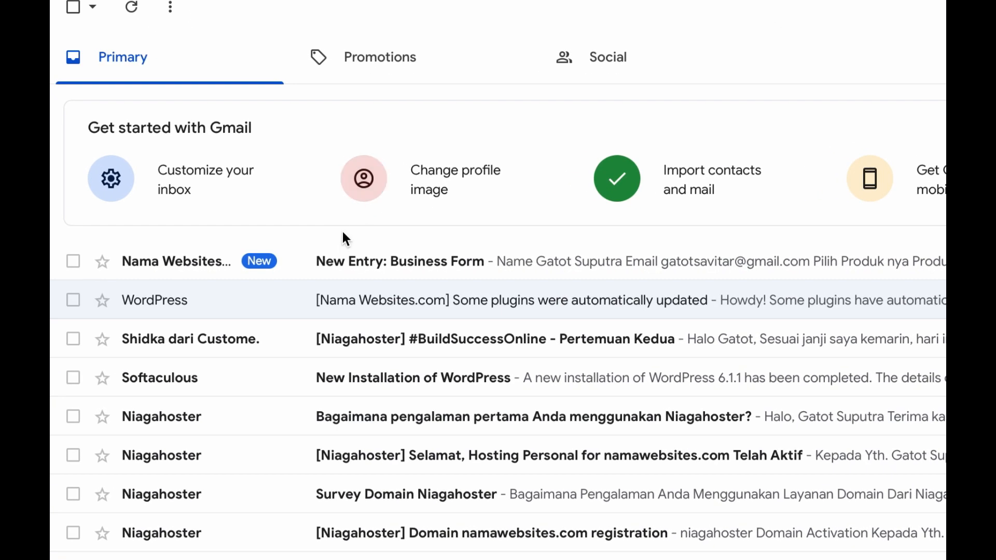
click(376, 269)
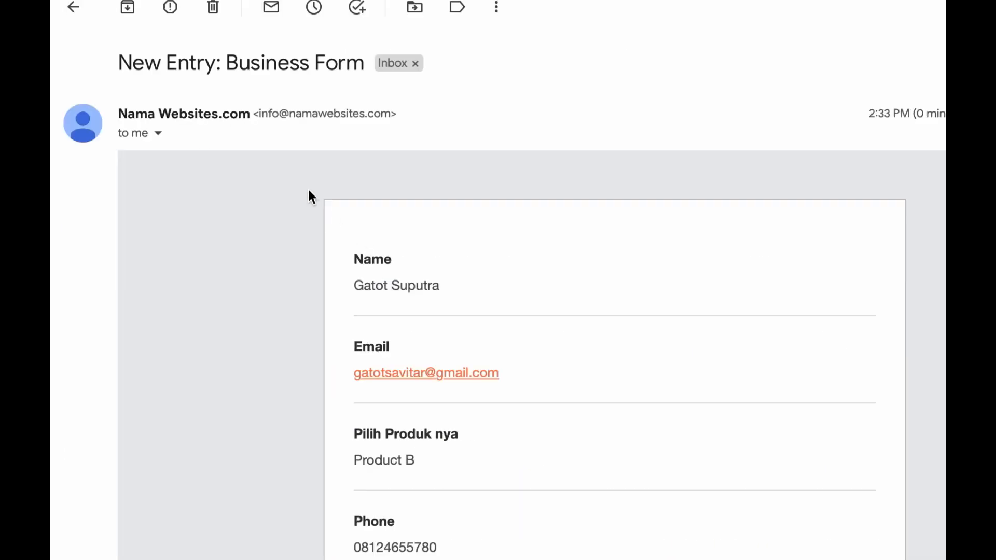
click(158, 133)
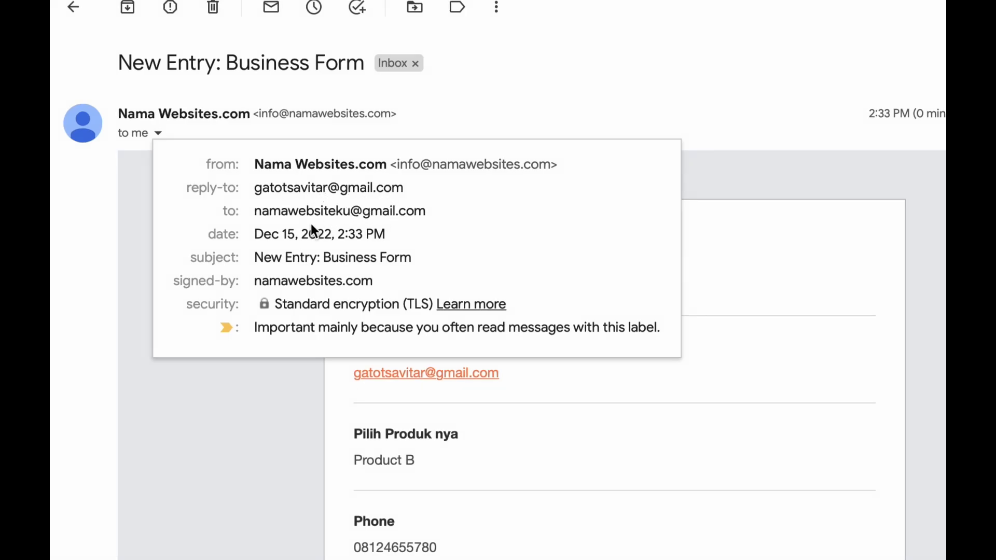
click(340, 380)
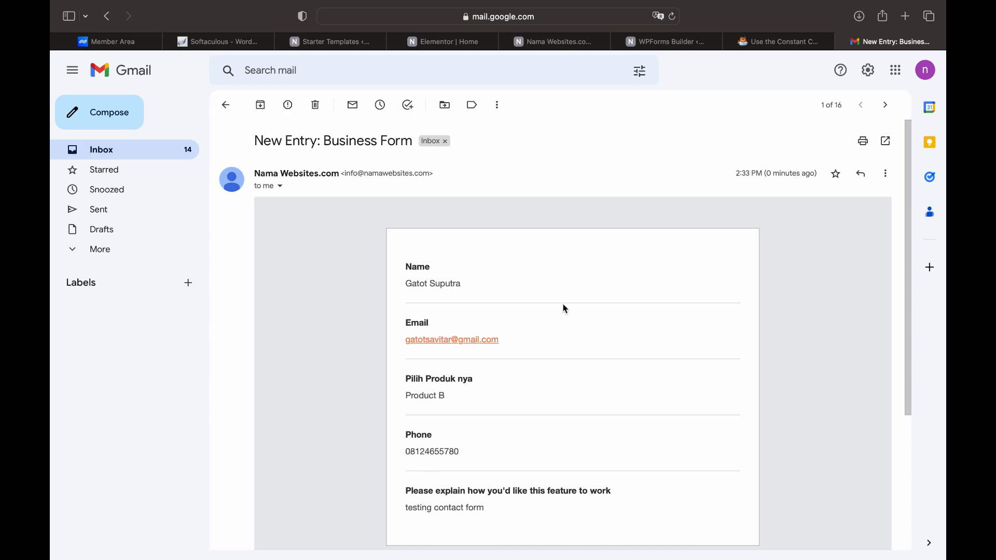
Load the Google homepage in a new browser tab
click(906, 21)
text(google.com)
key(Return)
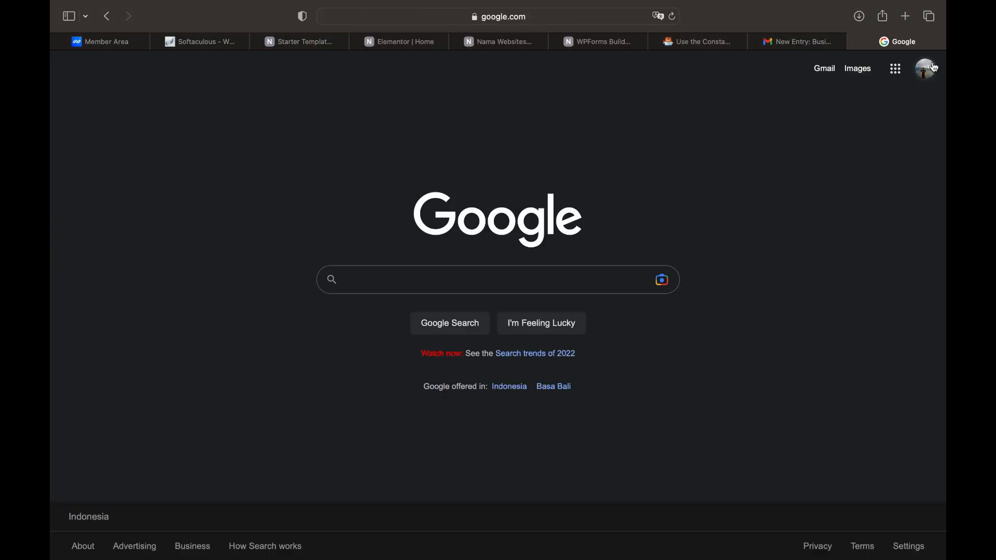
Switch to the other Google account and open its New Entry: Business Form email
click(926, 76)
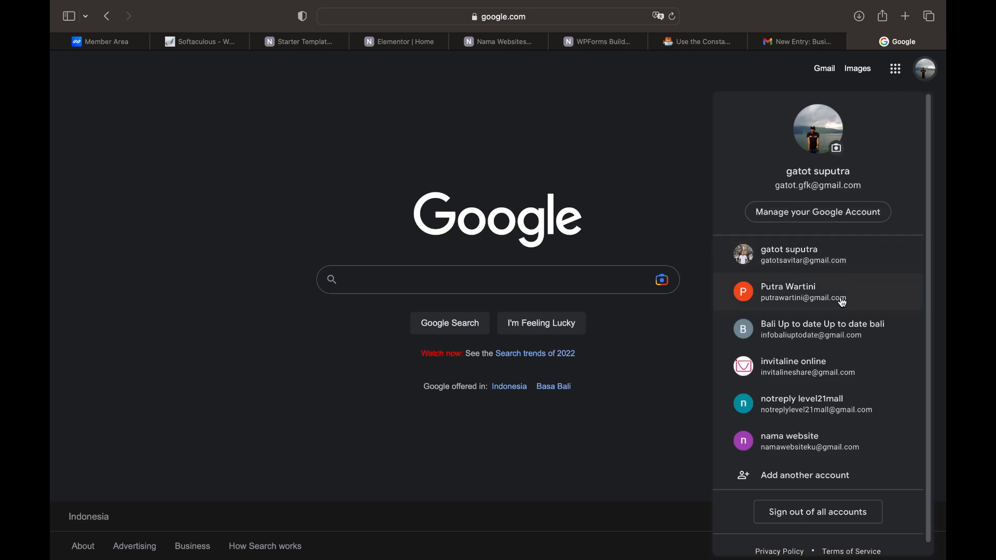
click(830, 262)
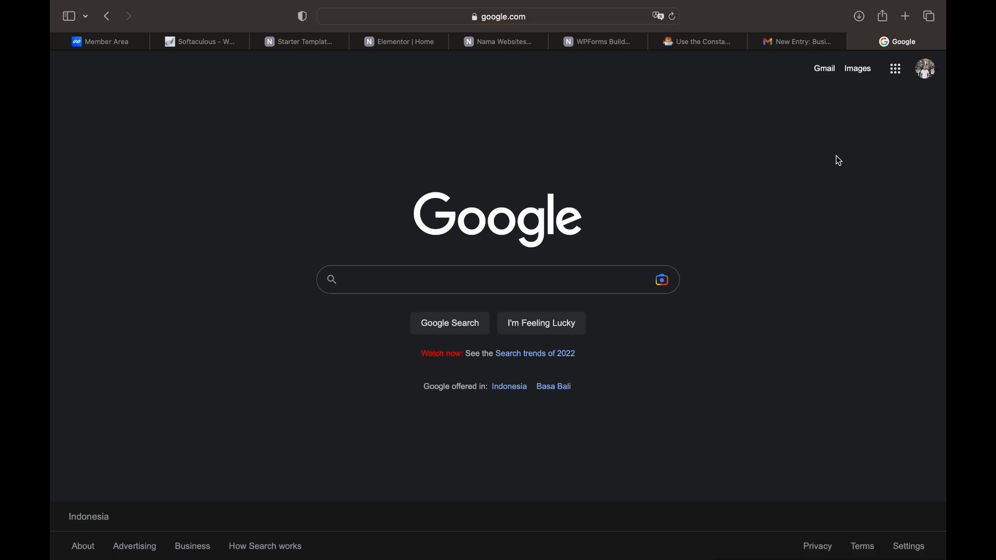
click(827, 73)
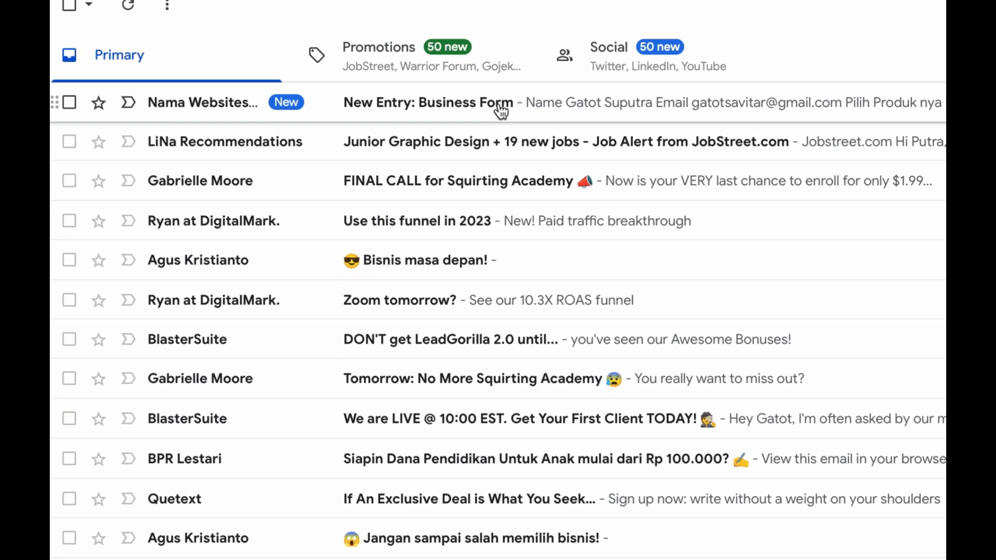
click(501, 110)
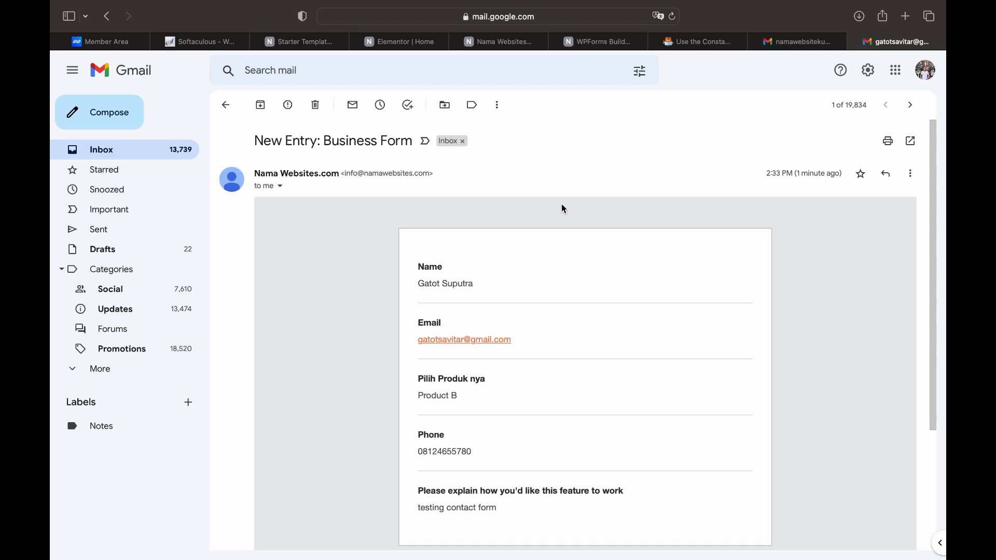
Close both Gmail tabs and return to the WPForms form builder
click(855, 42)
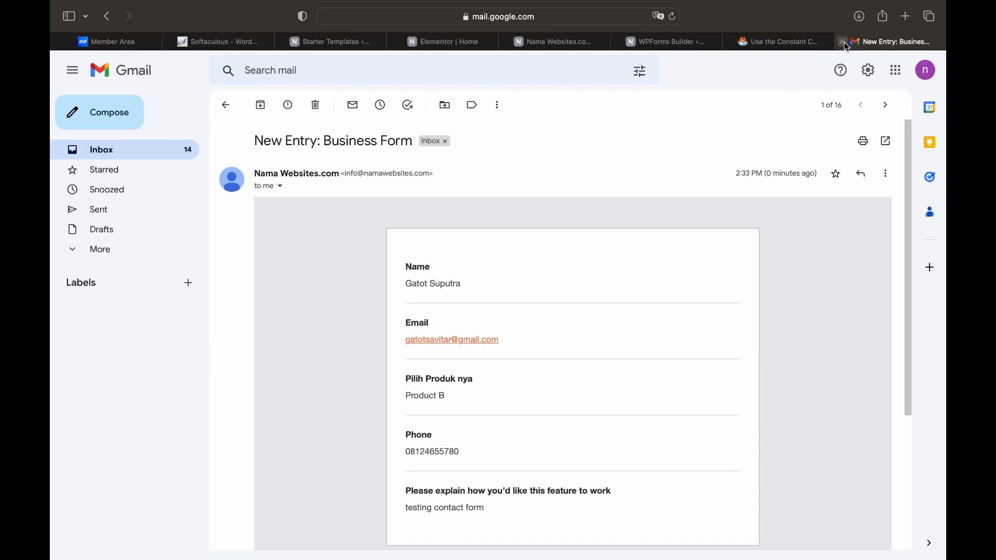
click(847, 44)
click(785, 45)
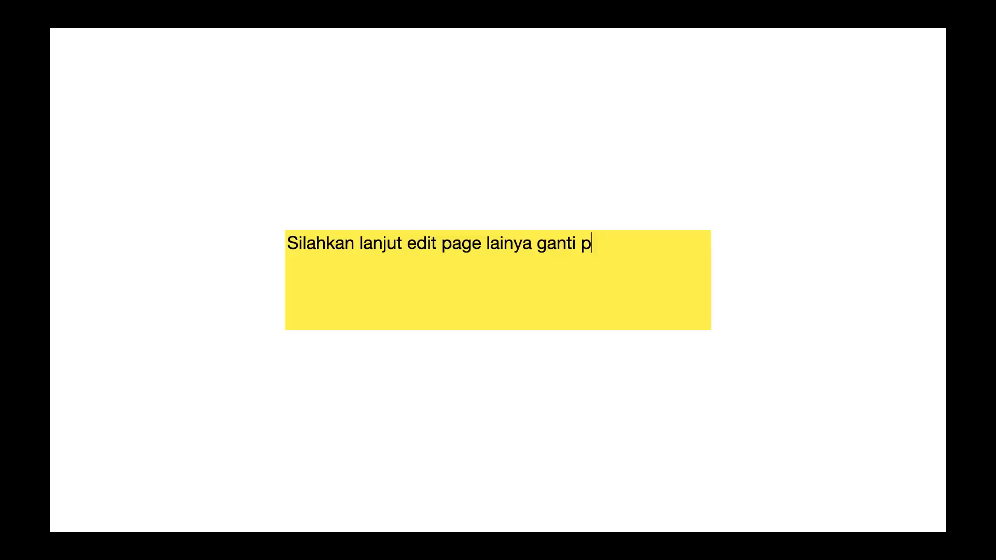
Finish the sticky note reminder to adjust each page's photos, descriptions and info like the homepage
text(hoto, deskripsi info dan)
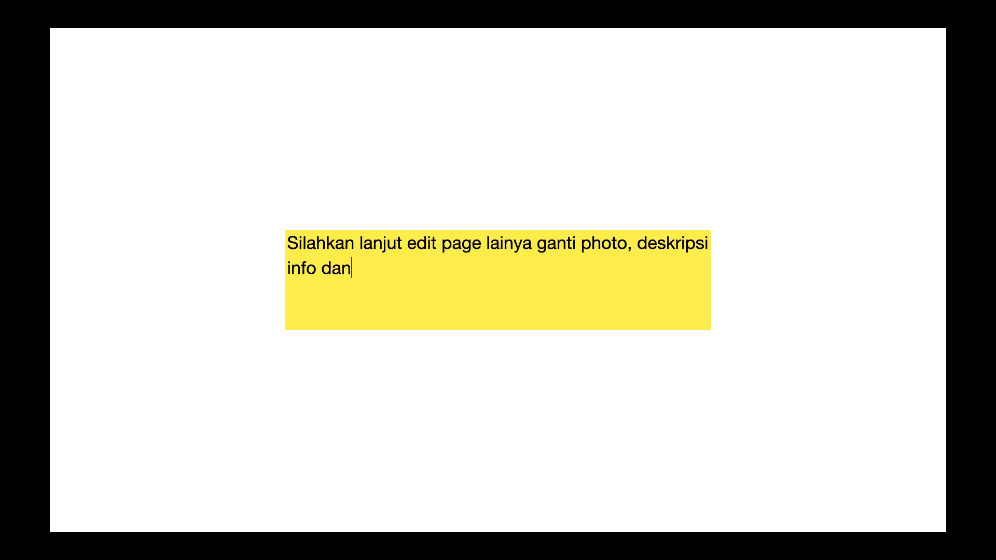
text( lain lain sesuaikan dengan we)
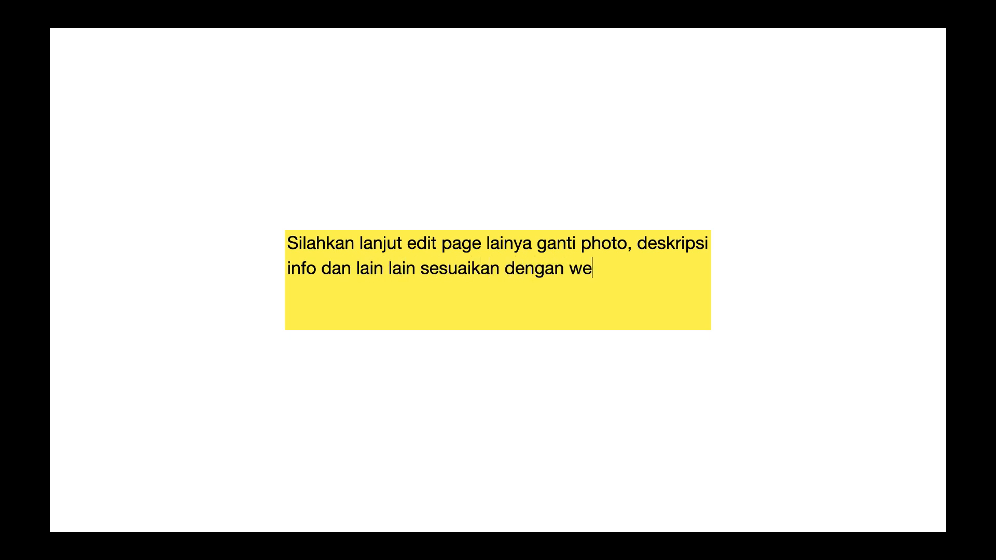
text(bsite masing - masing,)
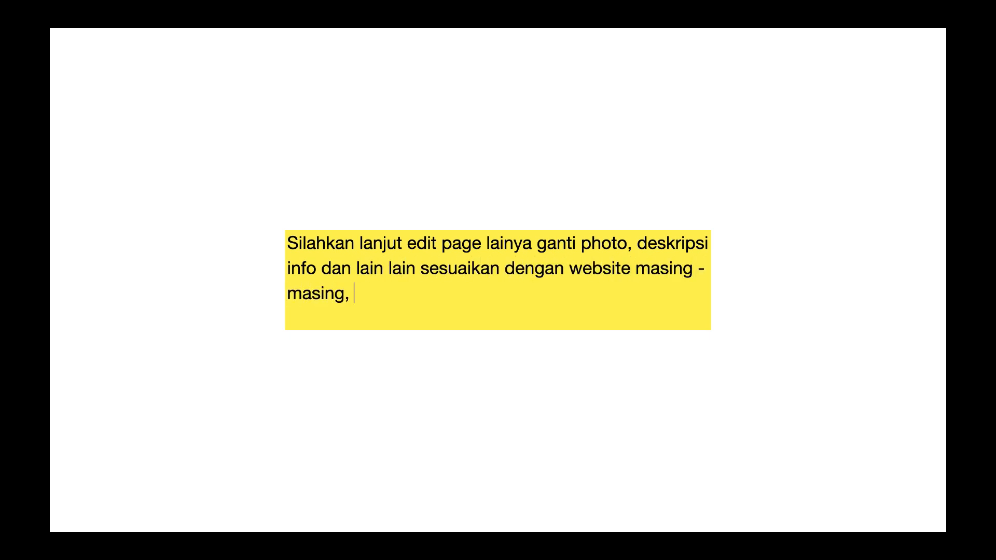
text( selesaikan semua pagenya)
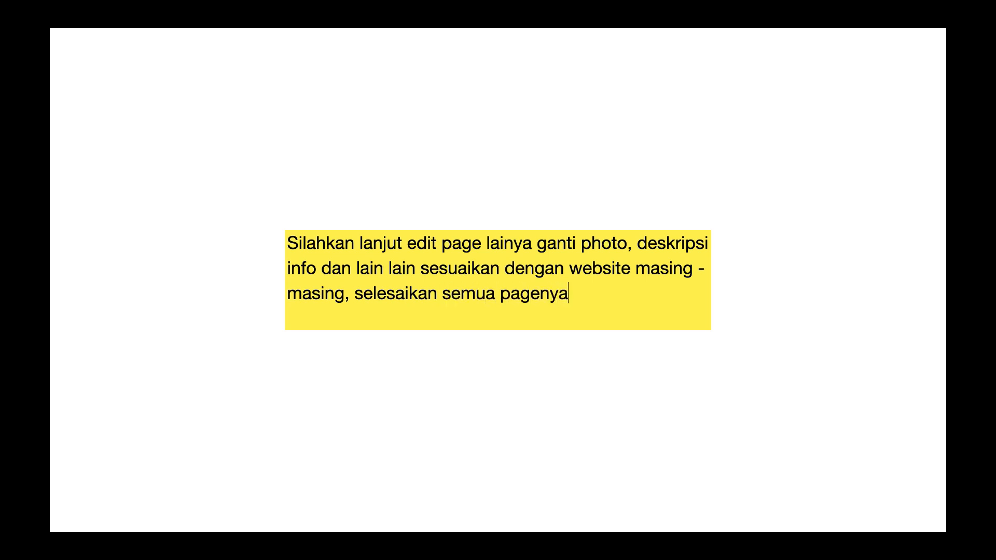
text( seperti yang sudah kita pra)
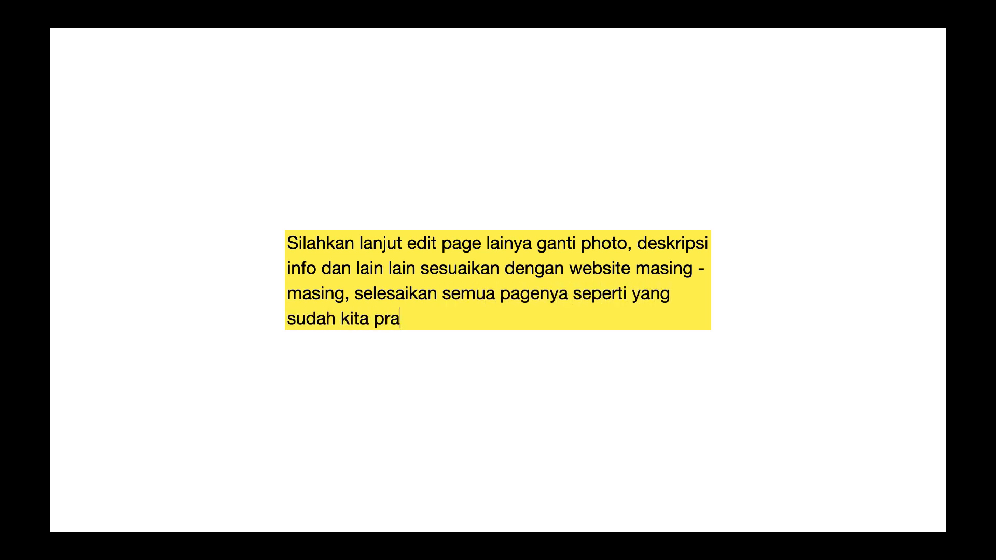
text(ktekan tadi pada homepage)
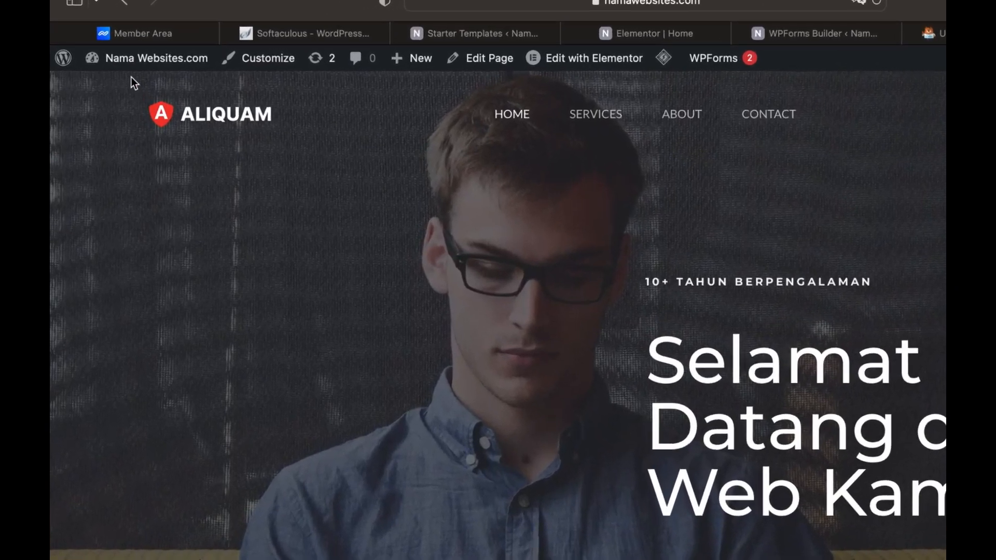
mouse_move(111, 60)
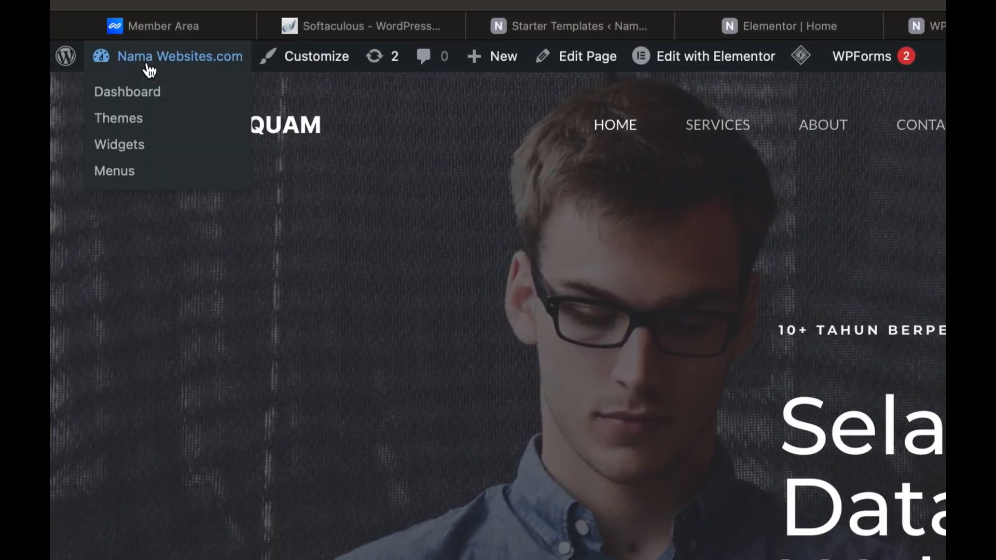
Switch from the live homepage back to the WordPress admin Dashboard
click(145, 97)
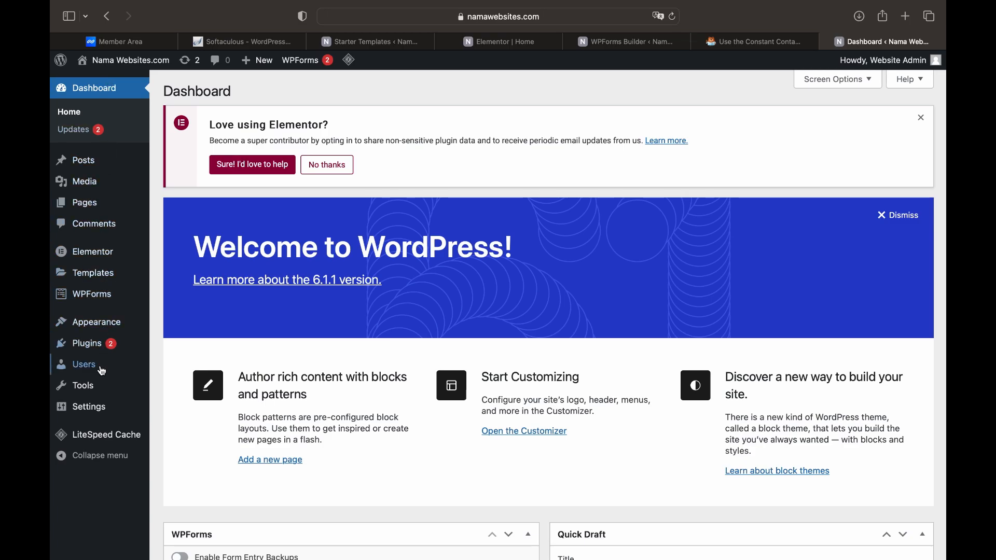
mouse_move(97, 408)
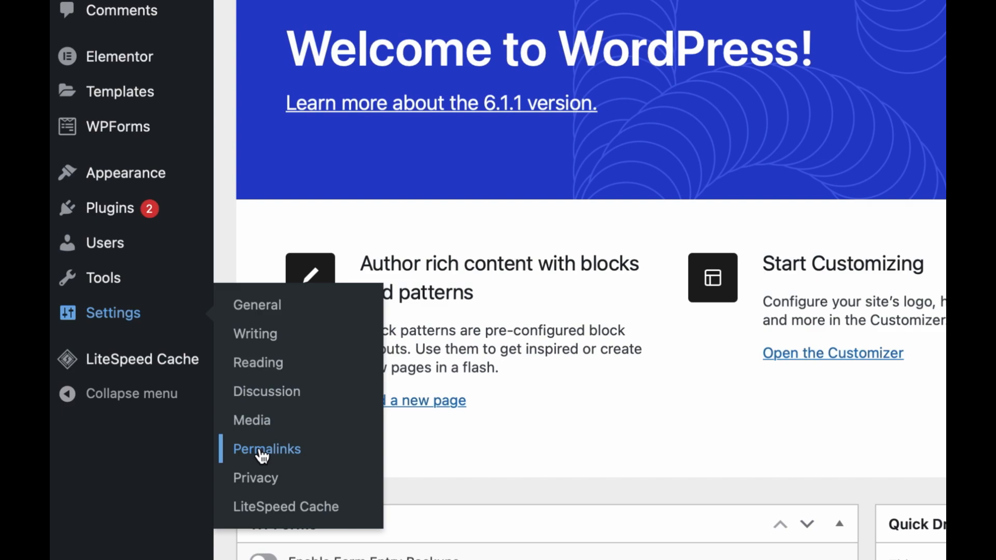
Open Settings > Permalinks and confirm the Post name (/%postname%/) structure is selected
click(262, 453)
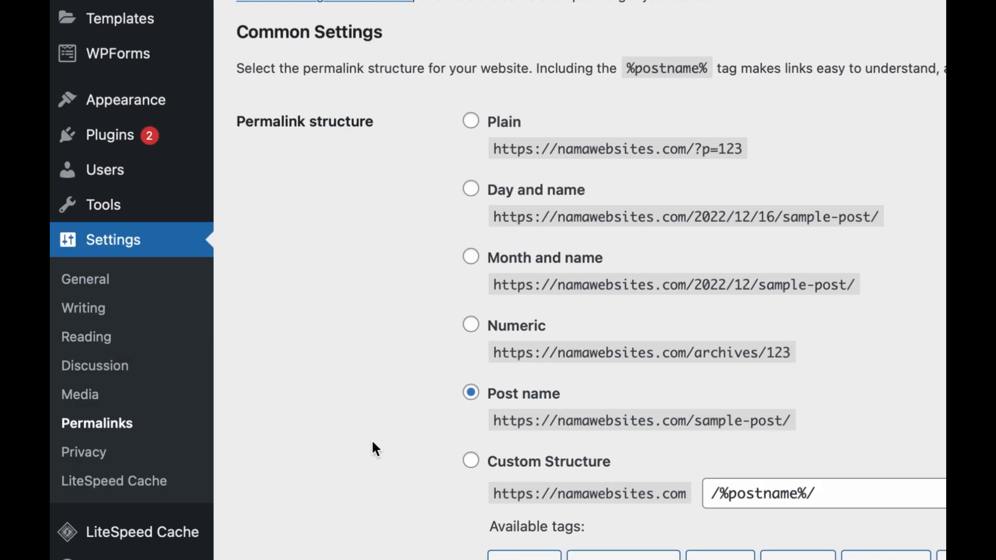
scroll(374, 449, down, 3)
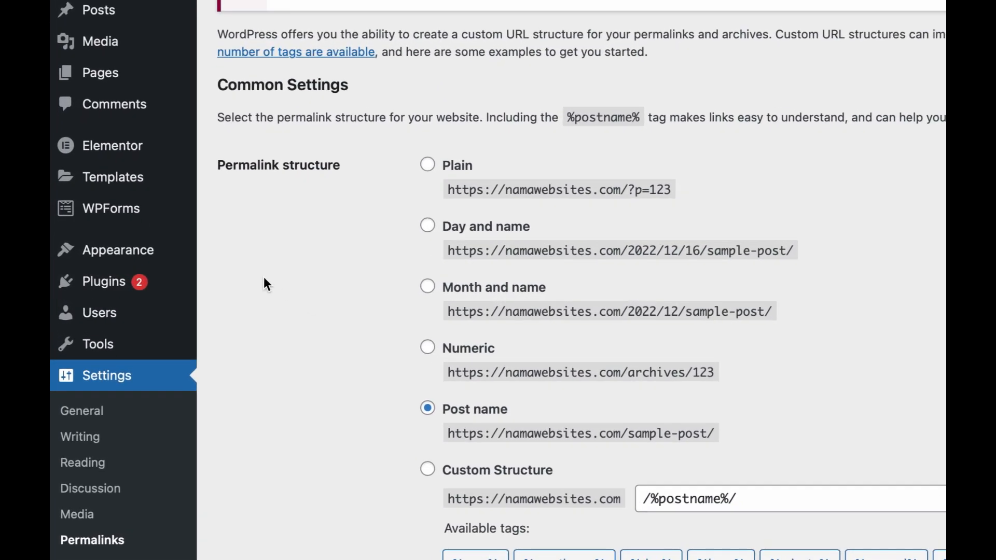
mouse_move(146, 255)
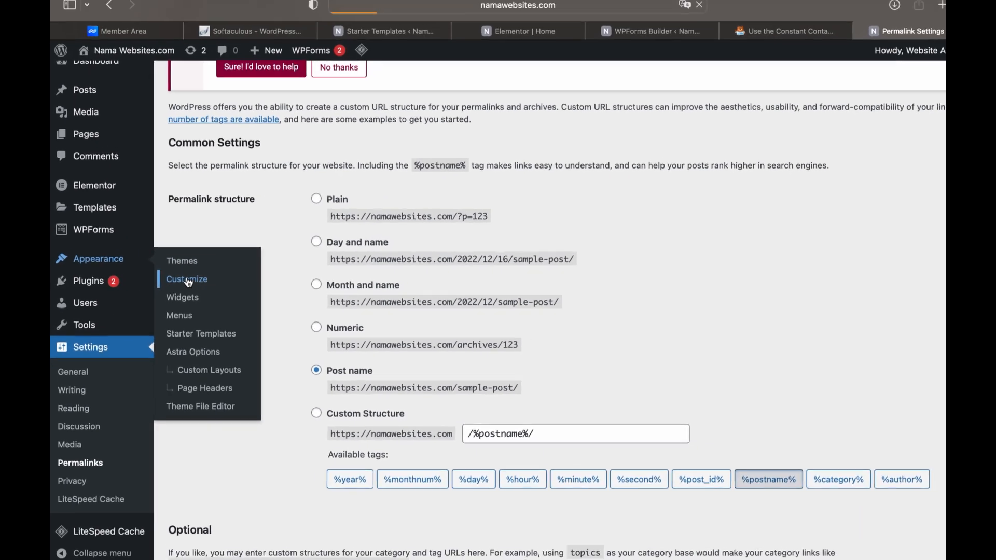
Check the Transparent Header logo without changes, then select HTML 1's 'Have any questions?' and phone text
click(217, 281)
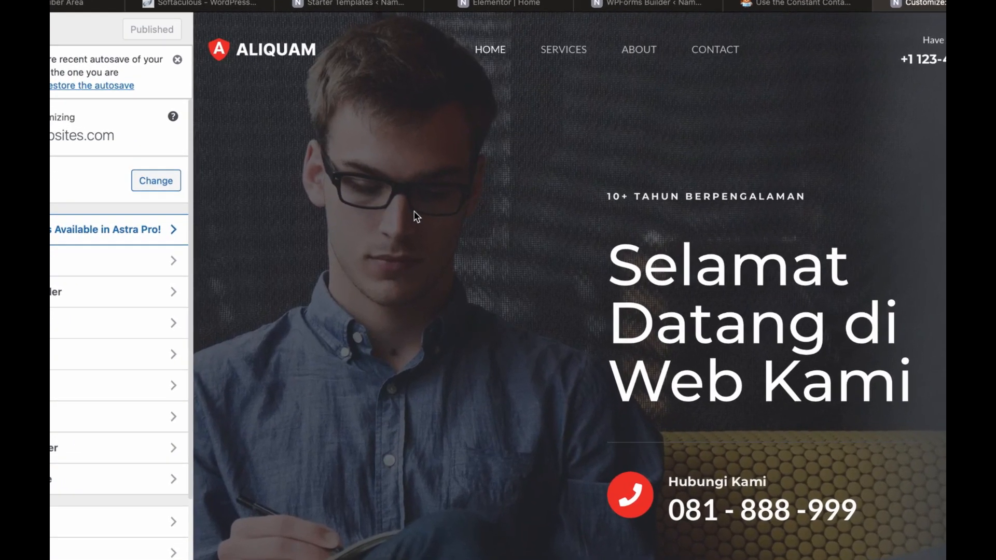
mouse_move(264, 64)
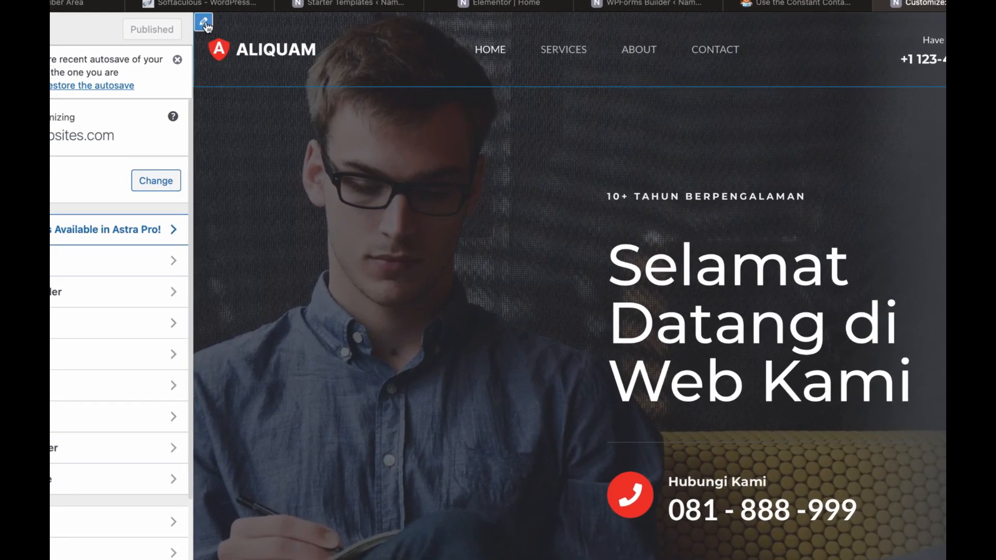
click(206, 25)
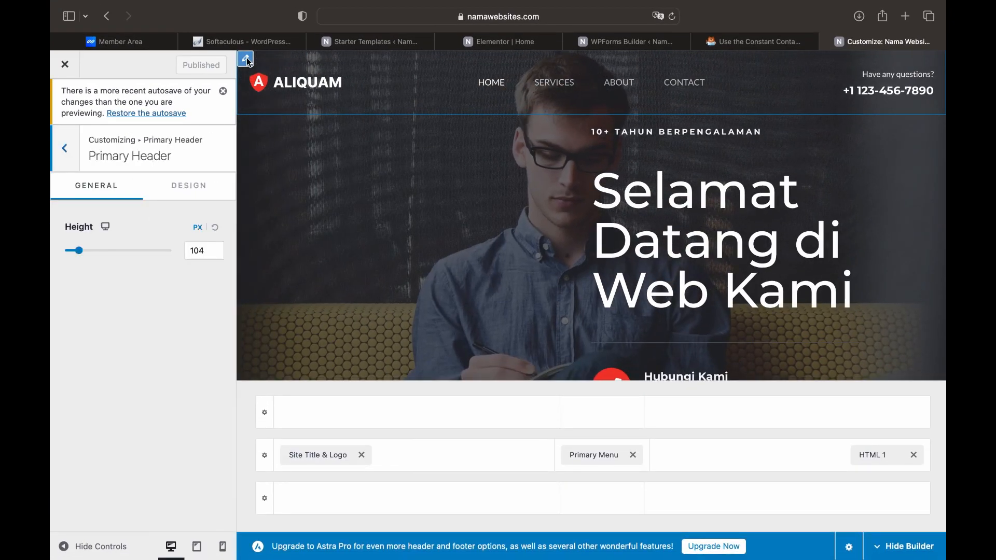
mouse_move(262, 82)
click(262, 82)
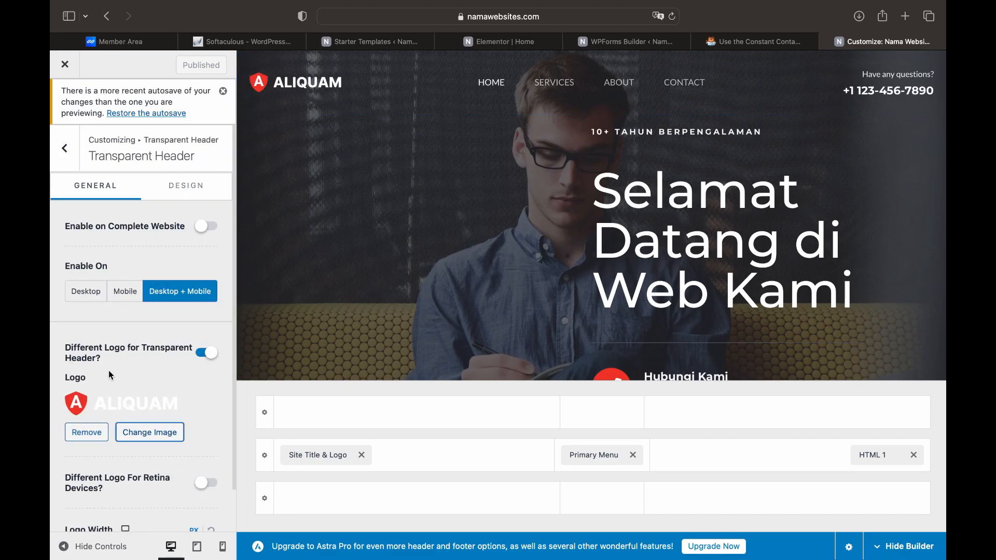
scroll(107, 400, down, 2)
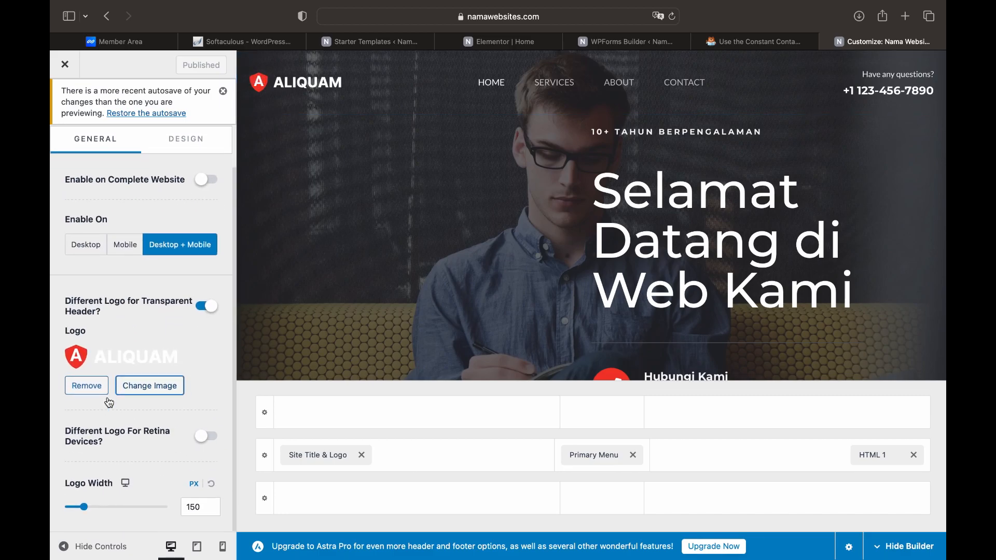
click(129, 365)
click(108, 114)
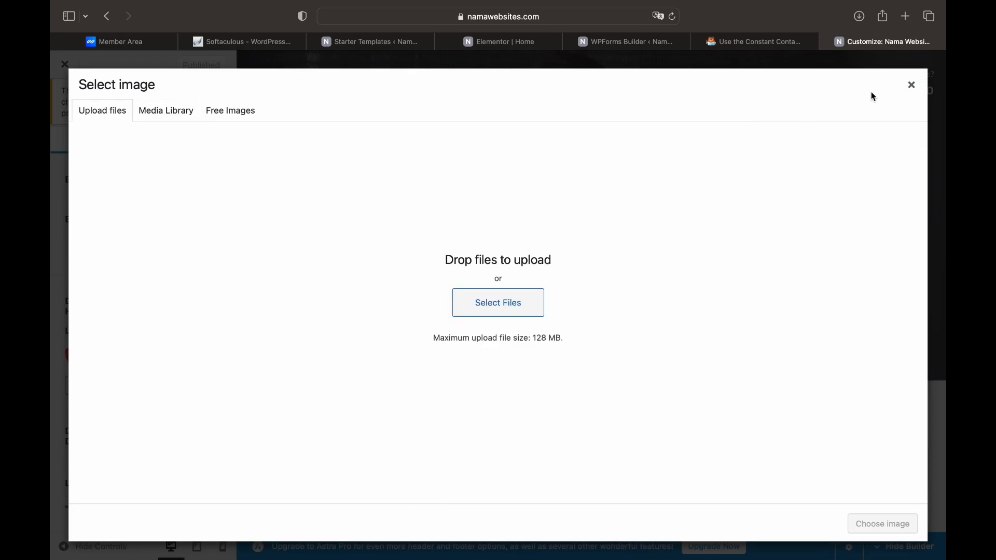
click(912, 84)
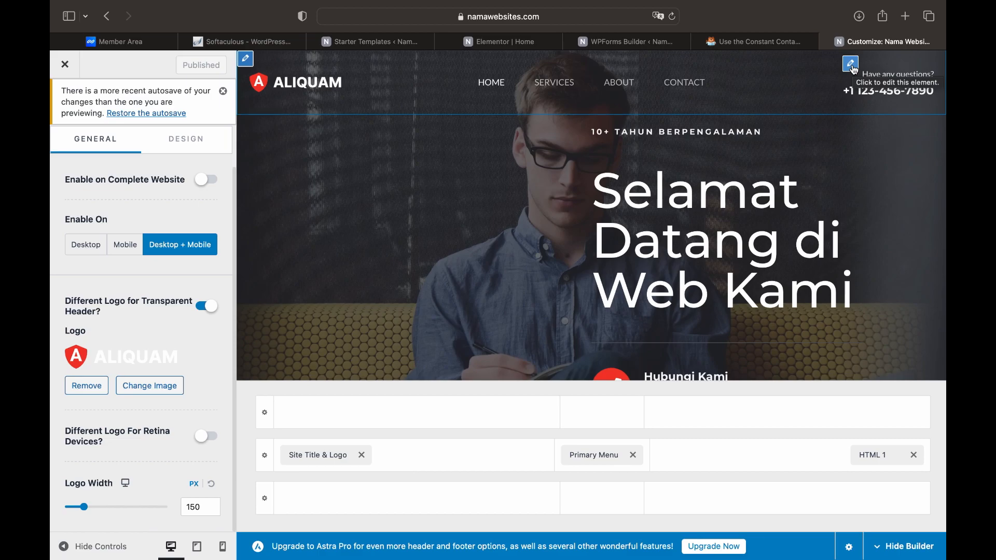
click(852, 65)
mouse_move(78, 358)
mouse_down()
mouse_move(187, 385)
mouse_move(196, 404)
mouse_up()
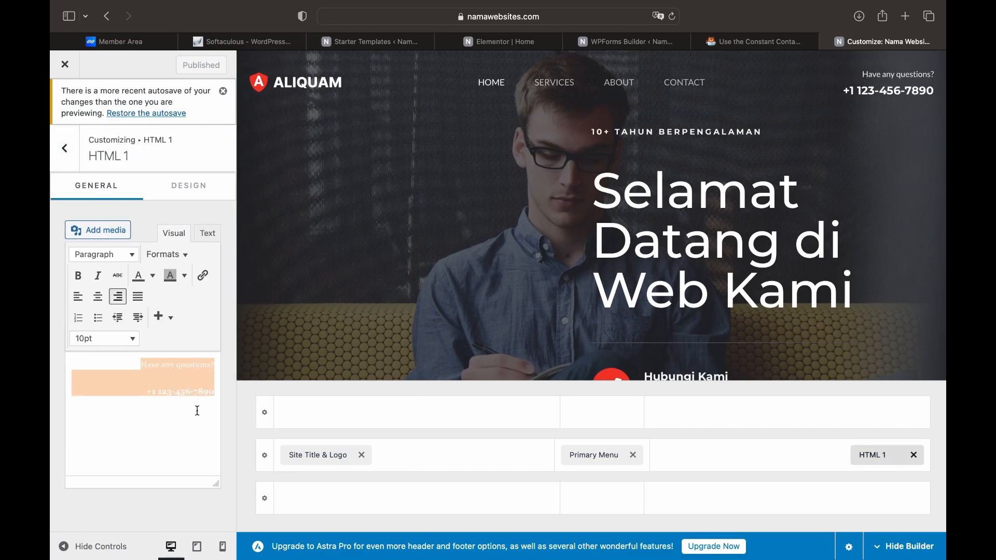
Colour the header's 'Have any questions?' line and phone number white, then open Primary Menu settings
click(153, 276)
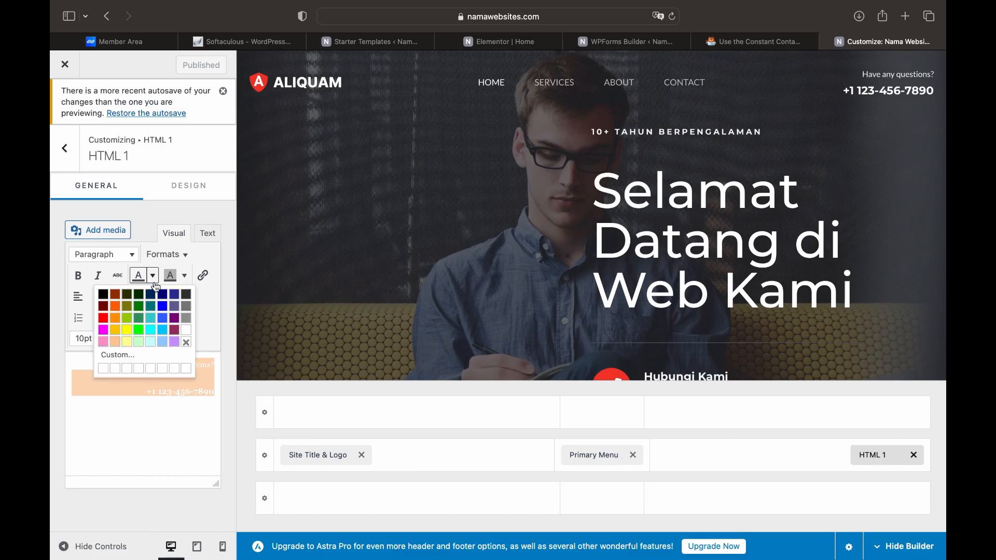
click(105, 297)
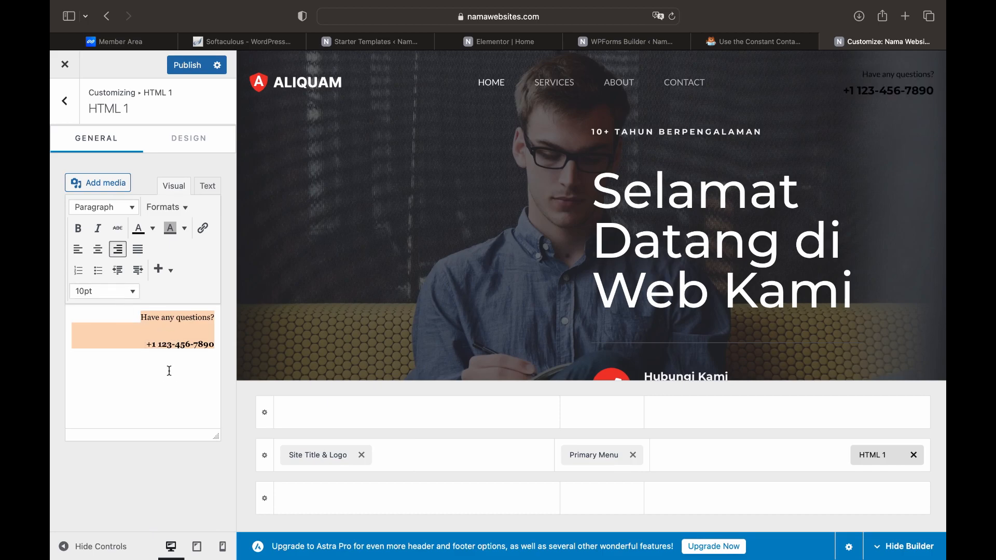
click(212, 347)
click(154, 229)
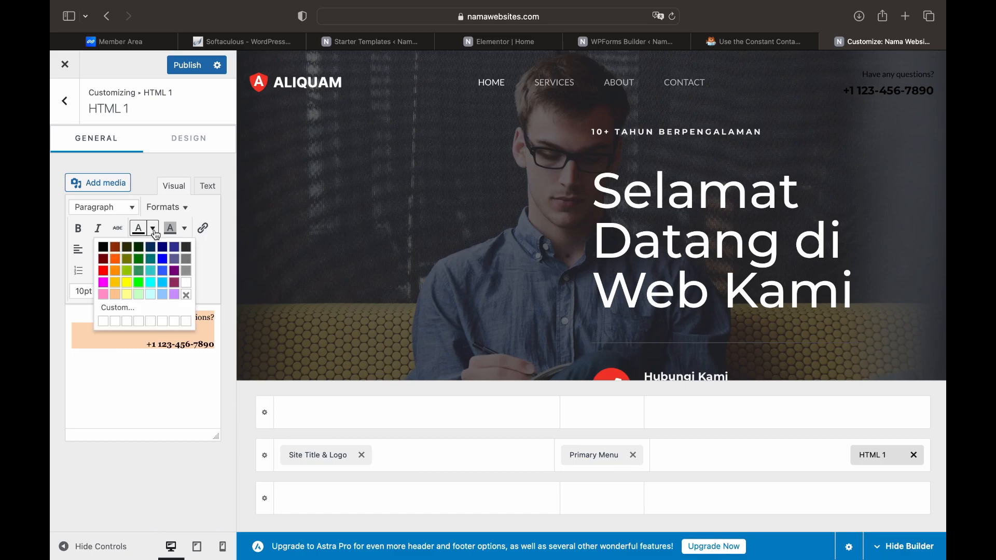
click(187, 290)
click(178, 394)
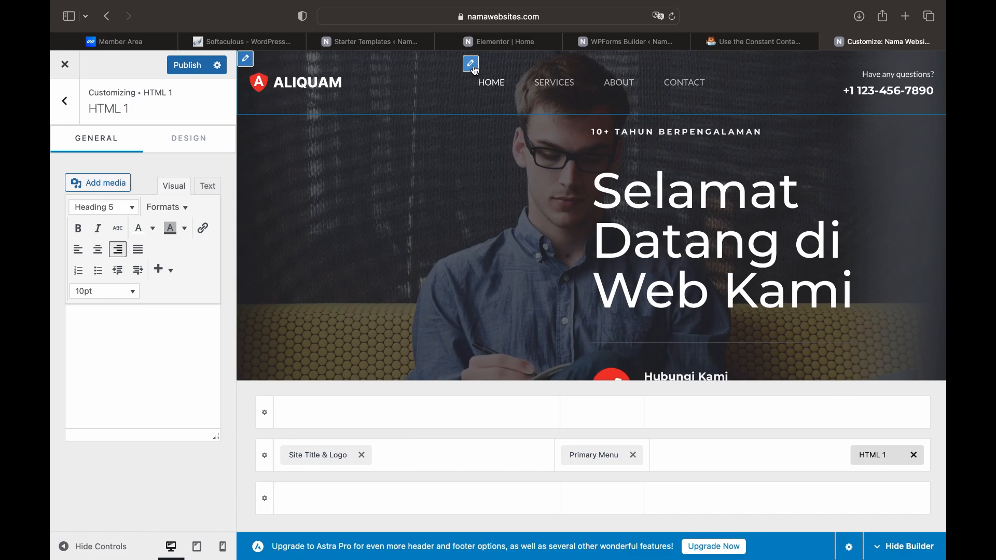
click(472, 65)
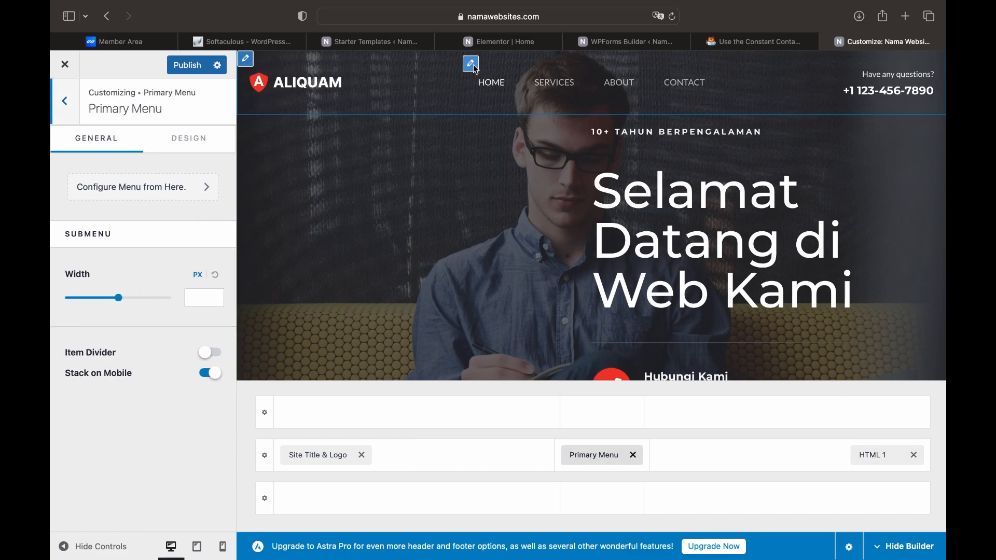
Open the footer logo settings and select its intro paragraph
scroll(454, 242, down, 10)
scroll(454, 242, down, 10)
scroll(455, 246, down, 10)
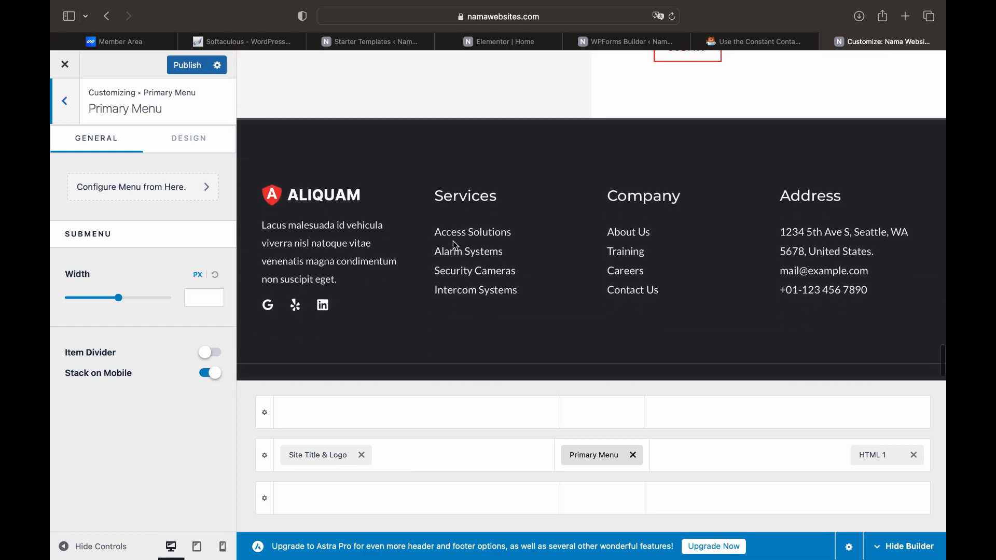
scroll(455, 245, down, 1)
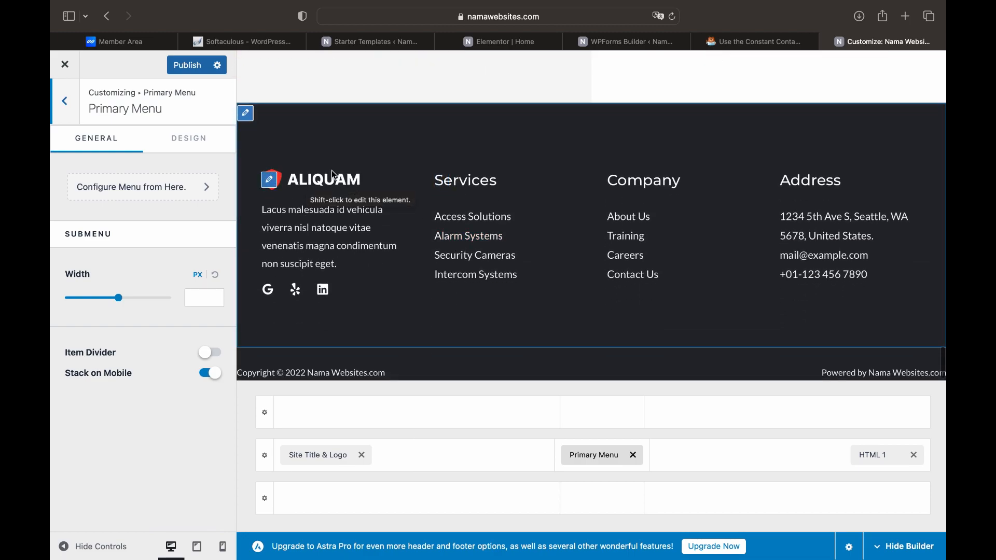
click(276, 185)
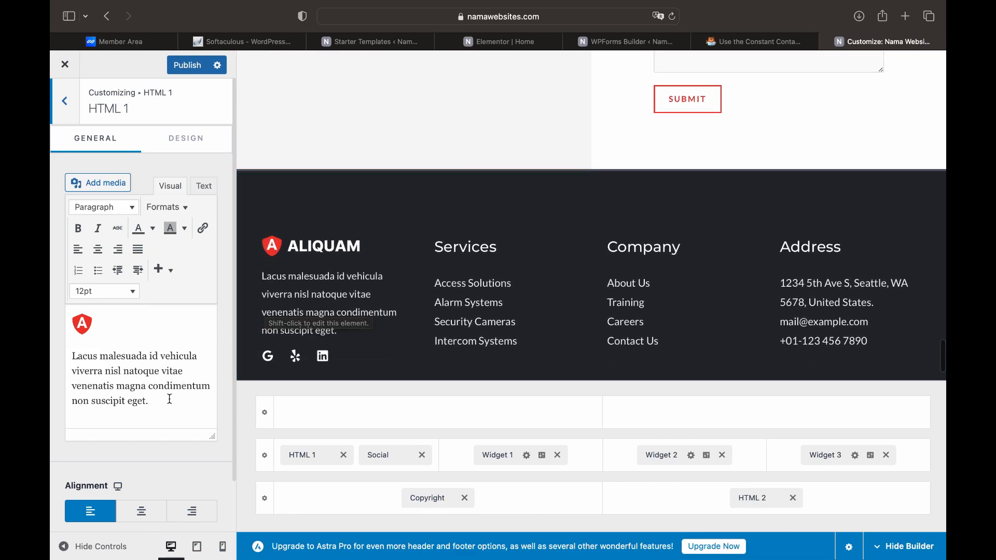
drag(165, 403, 73, 359)
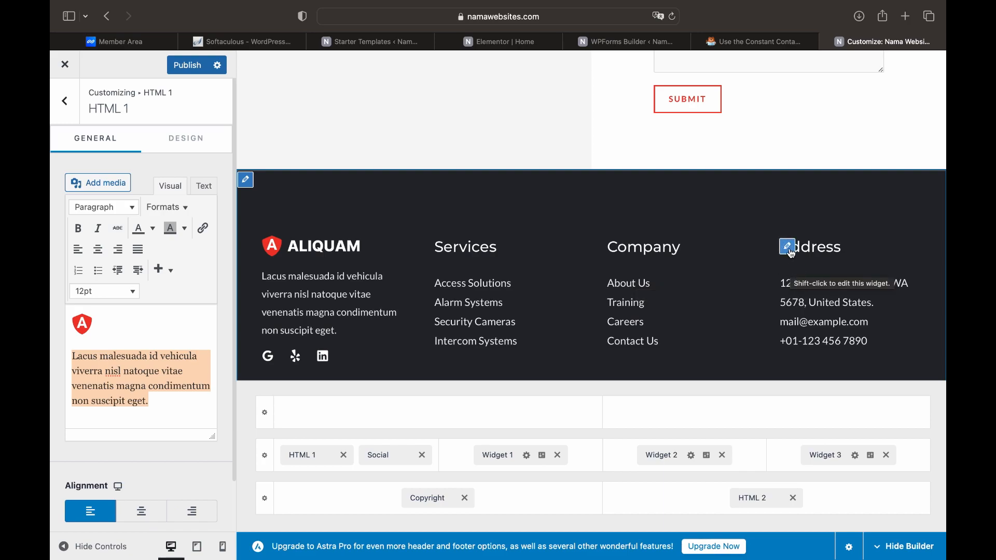
Inspect the footer's Address text widget with its sample address, e-mail and phone lines
click(789, 247)
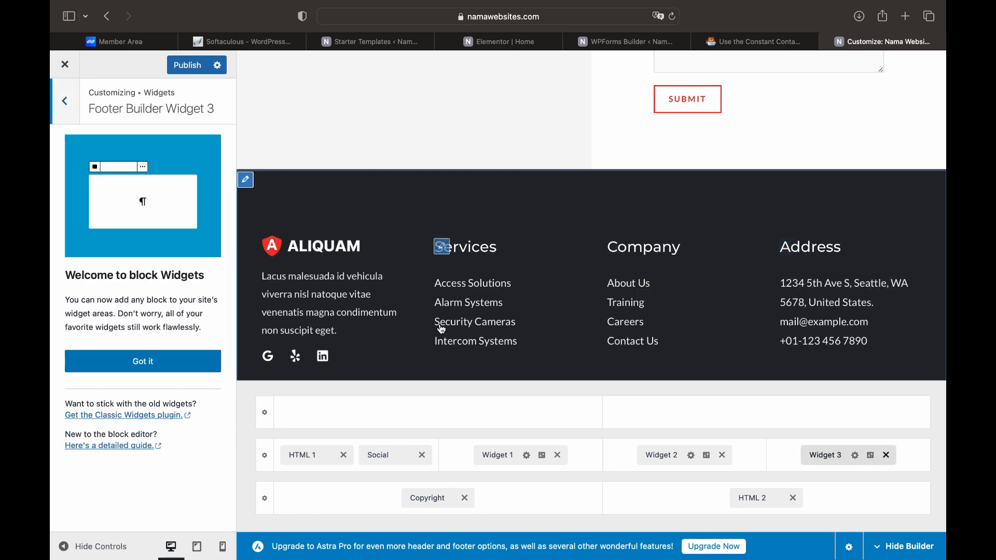
click(178, 361)
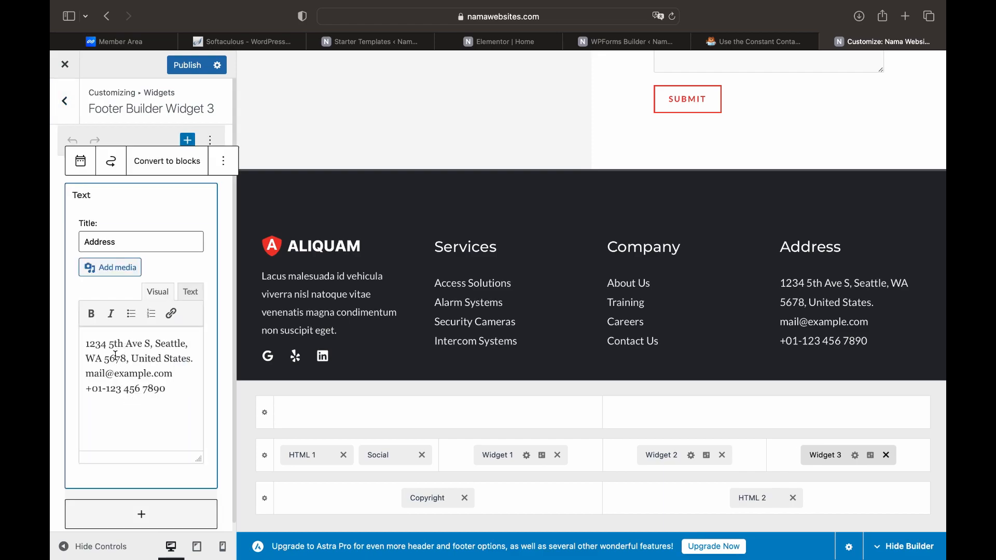
drag(87, 347, 166, 390)
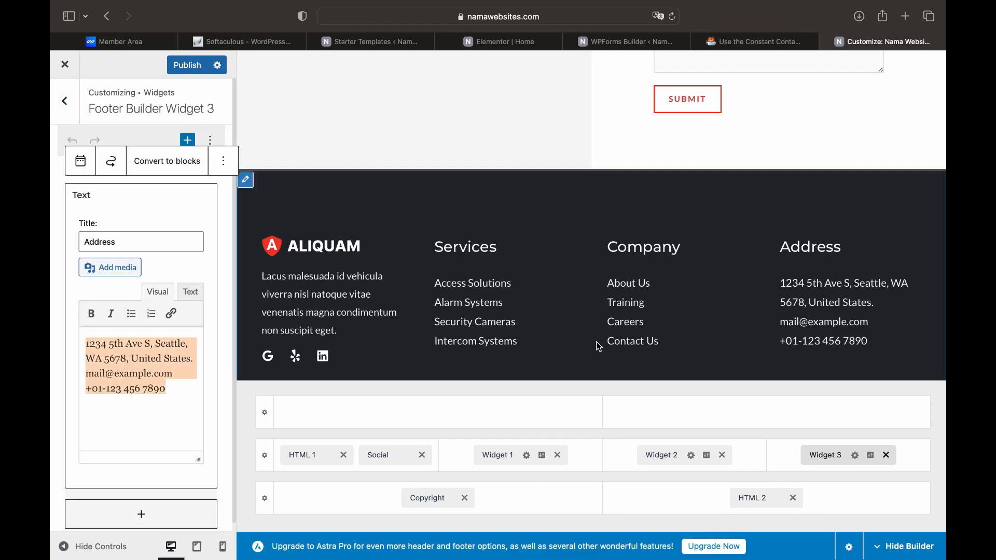
scroll(598, 347, down, 2)
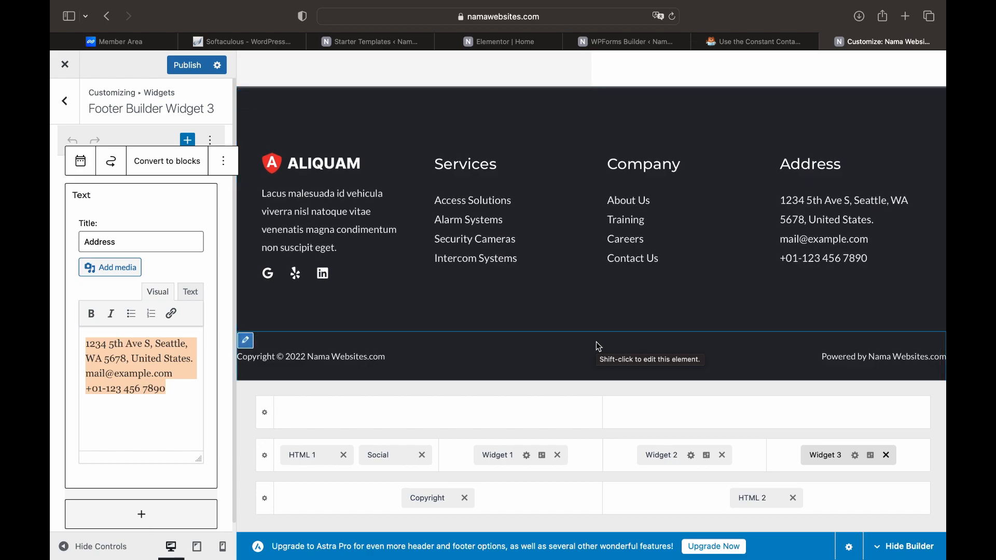
Swap Copyright and 'Powered by' HTML 2 between bottom-row columns, then return Copyright to the left
click(251, 348)
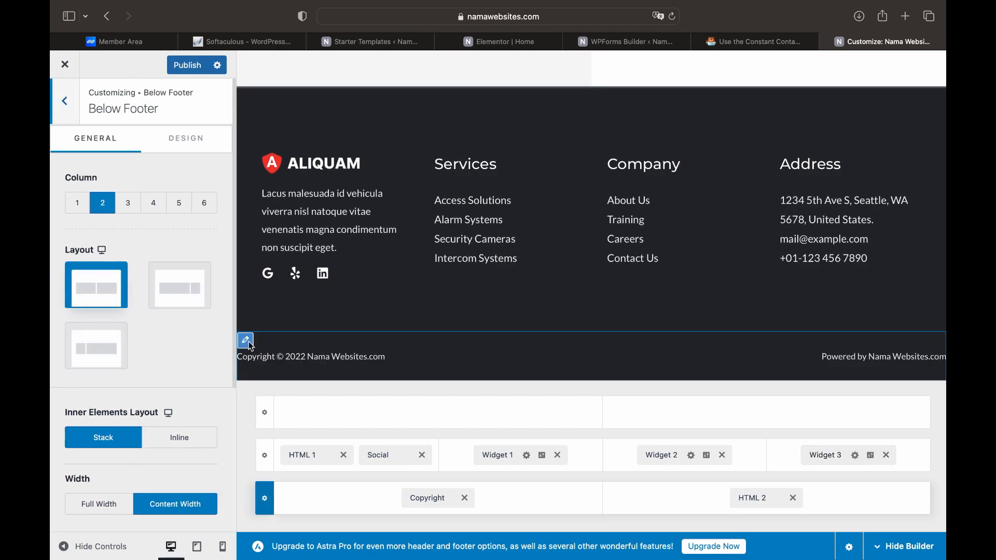
click(251, 347)
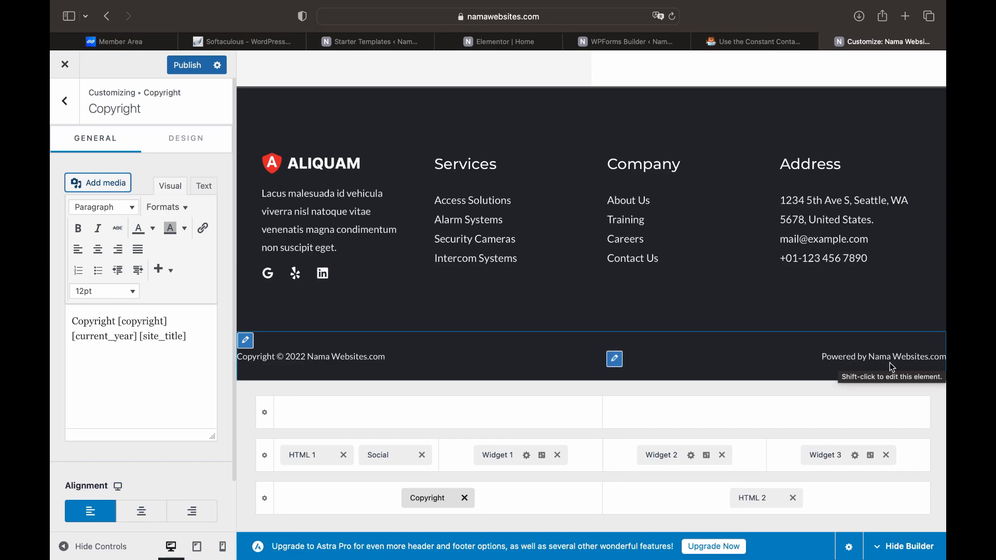
click(619, 363)
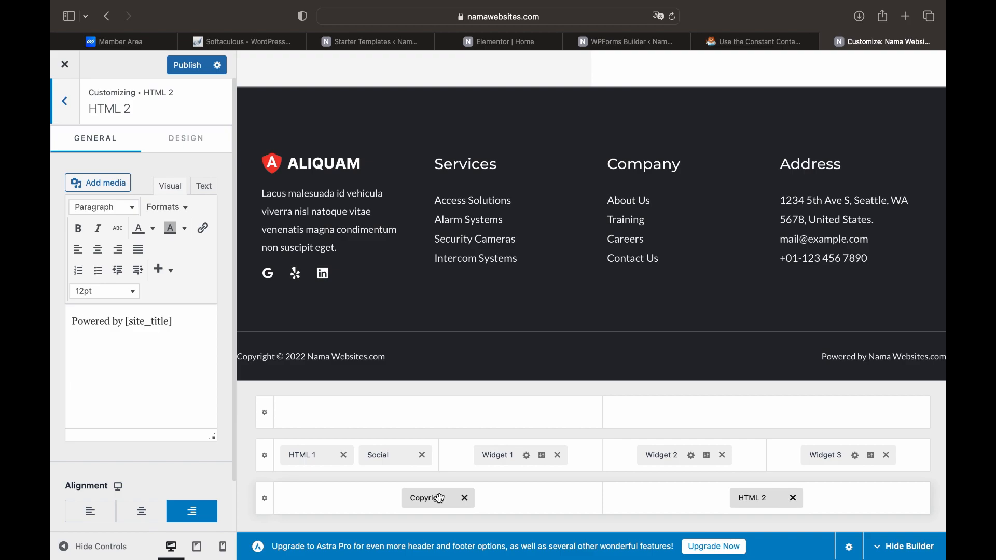
drag(421, 502, 729, 507)
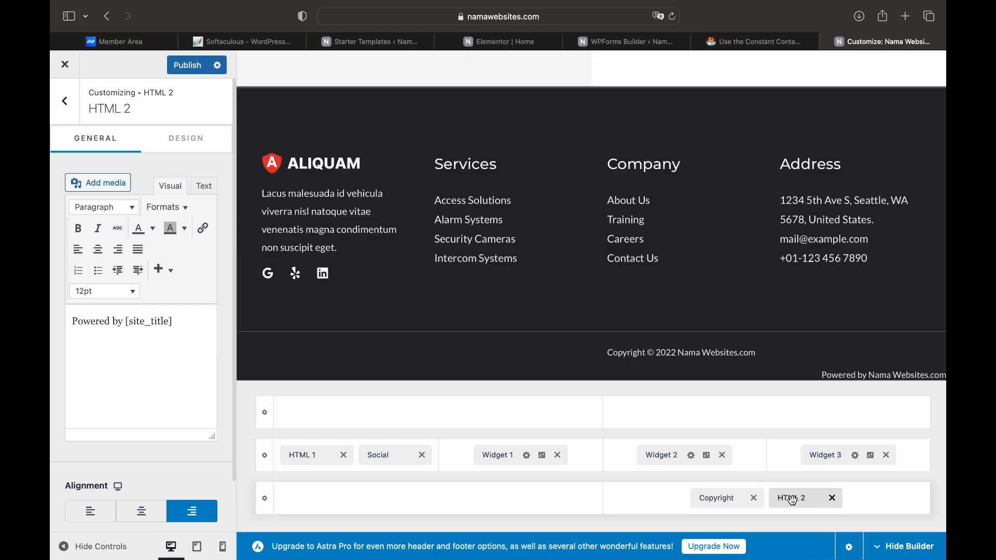
drag(793, 501, 542, 506)
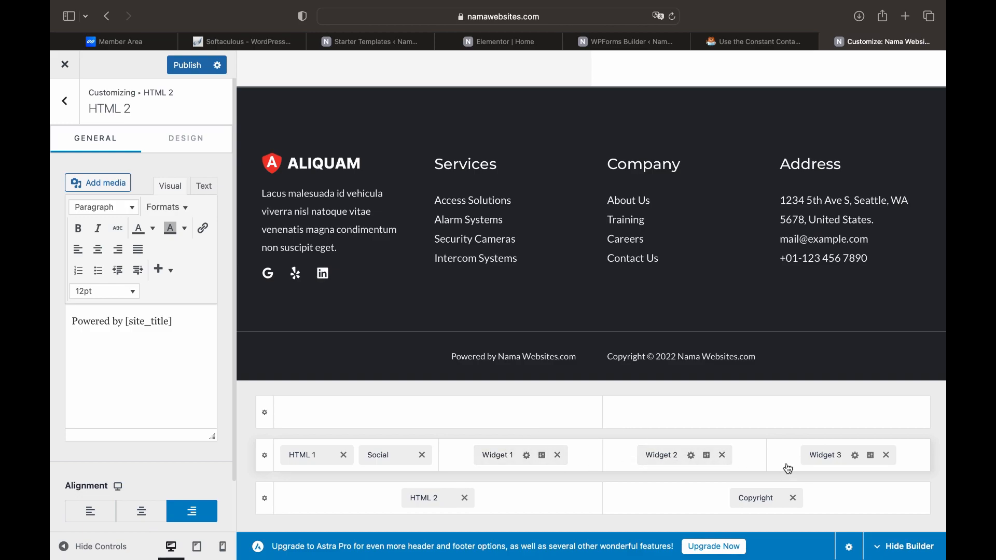
drag(763, 497, 682, 510)
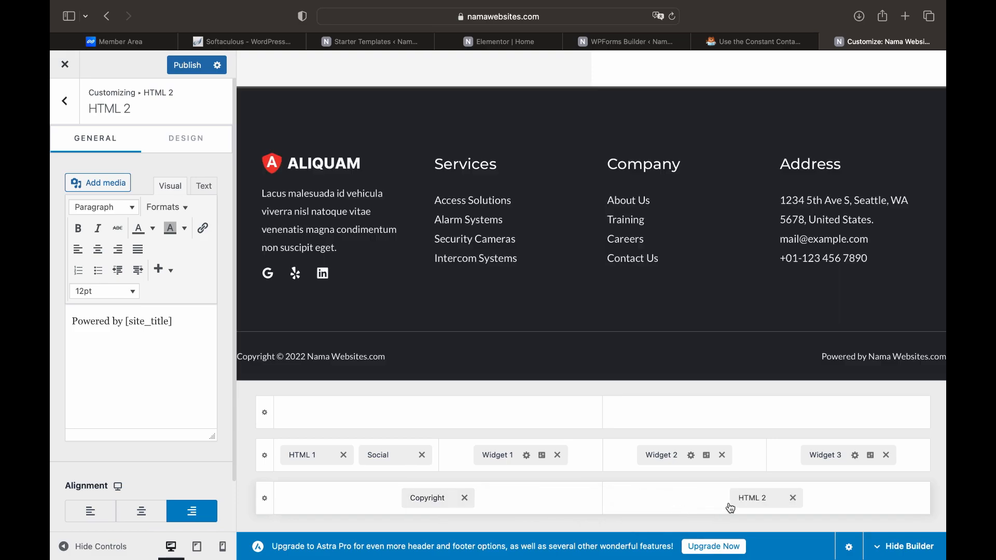
Set the red A shield from the Media Library as the site icon and publish
click(73, 113)
click(73, 113)
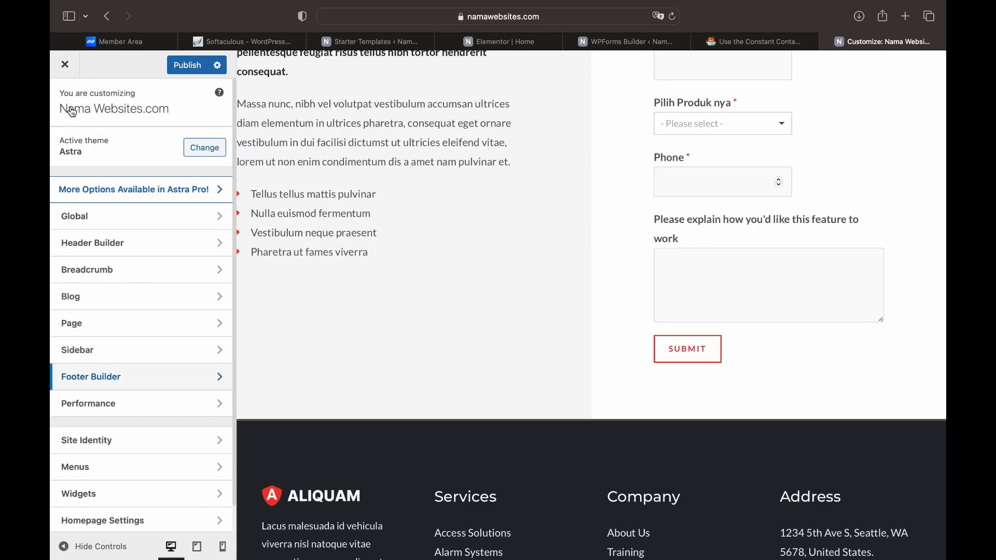
scroll(83, 290, down, 2)
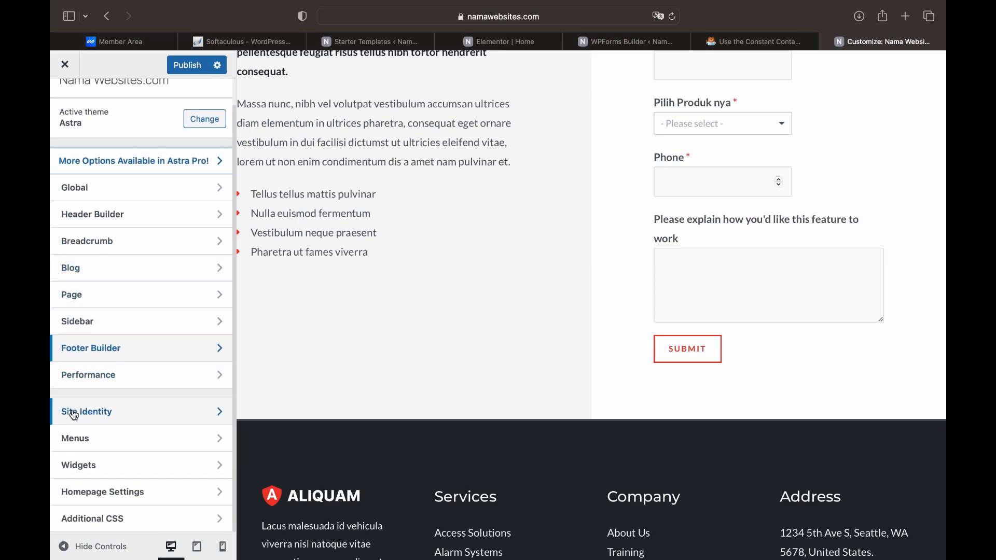
click(96, 417)
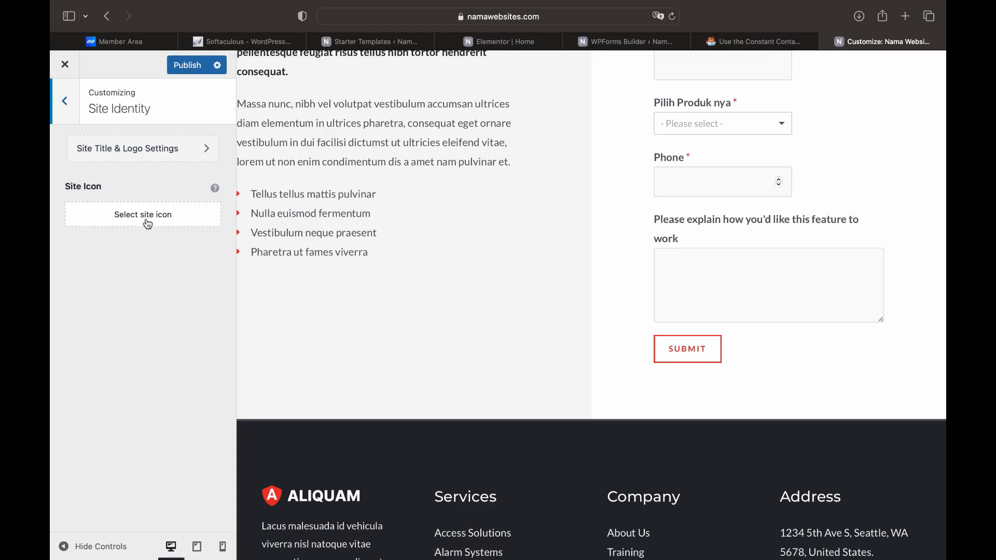
click(148, 224)
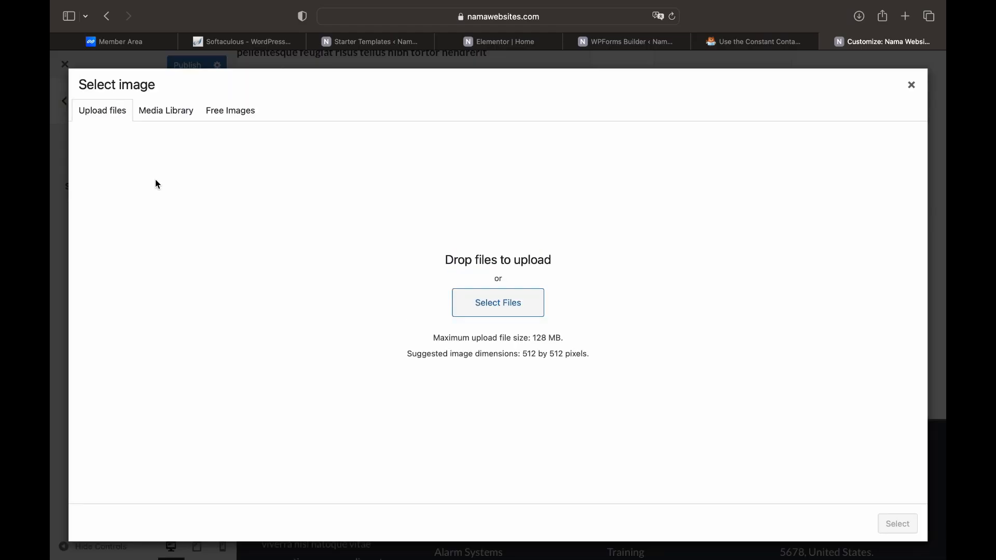
click(166, 111)
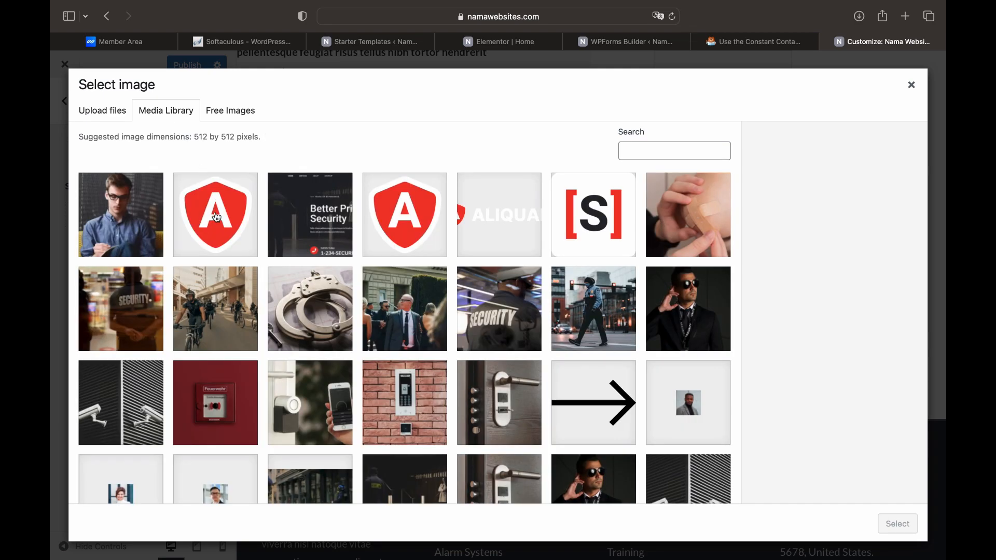
click(216, 218)
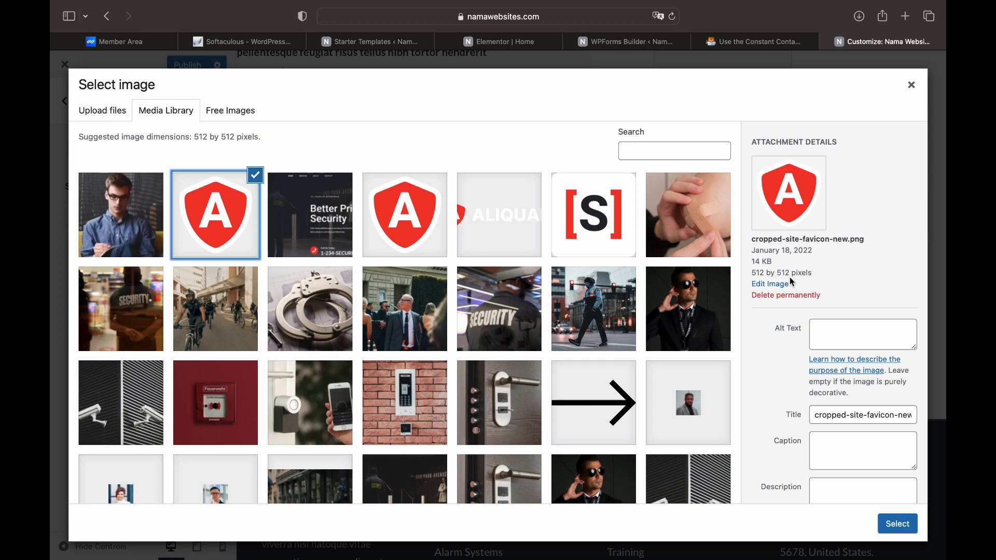
click(900, 530)
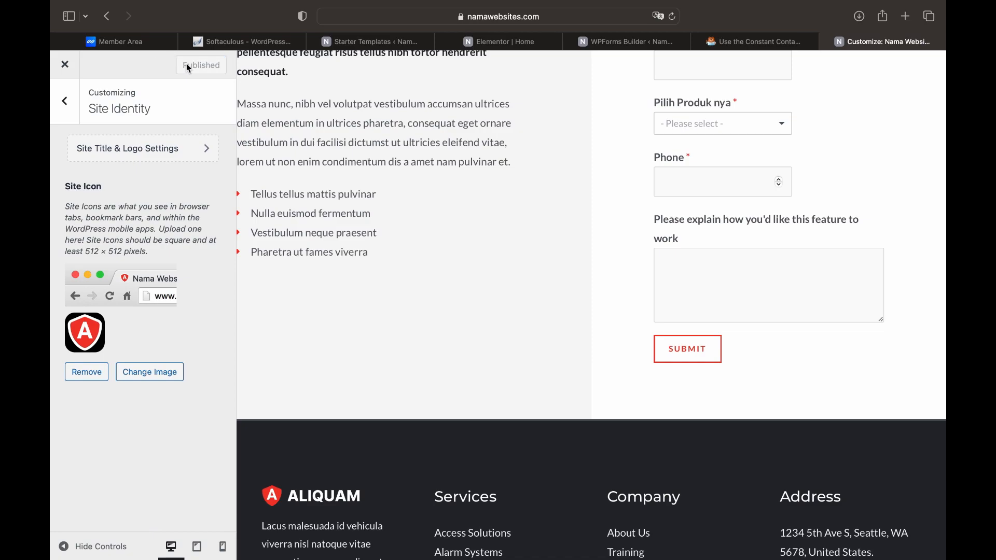
click(65, 64)
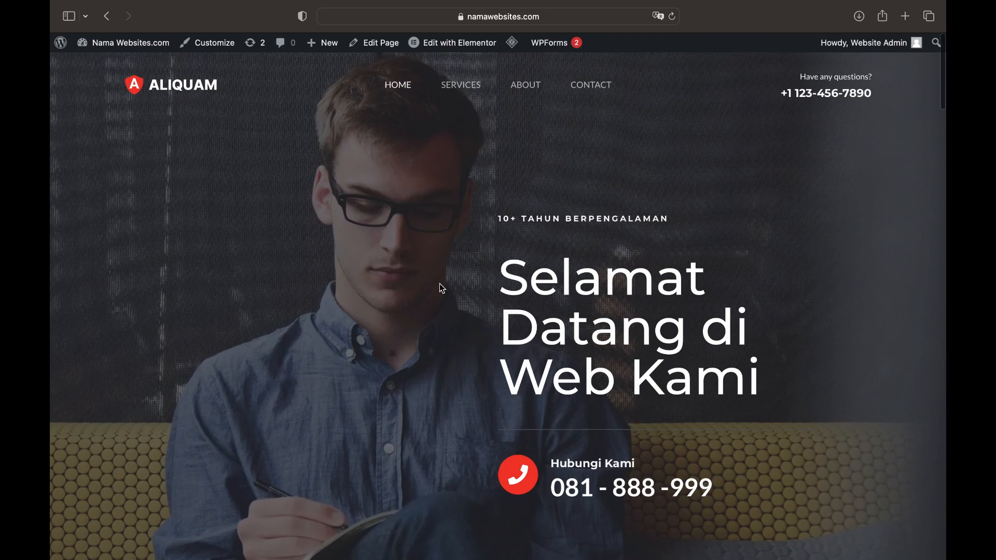
Scroll through the live homepage's sections, then open and scroll the About page
scroll(440, 283, down, 1)
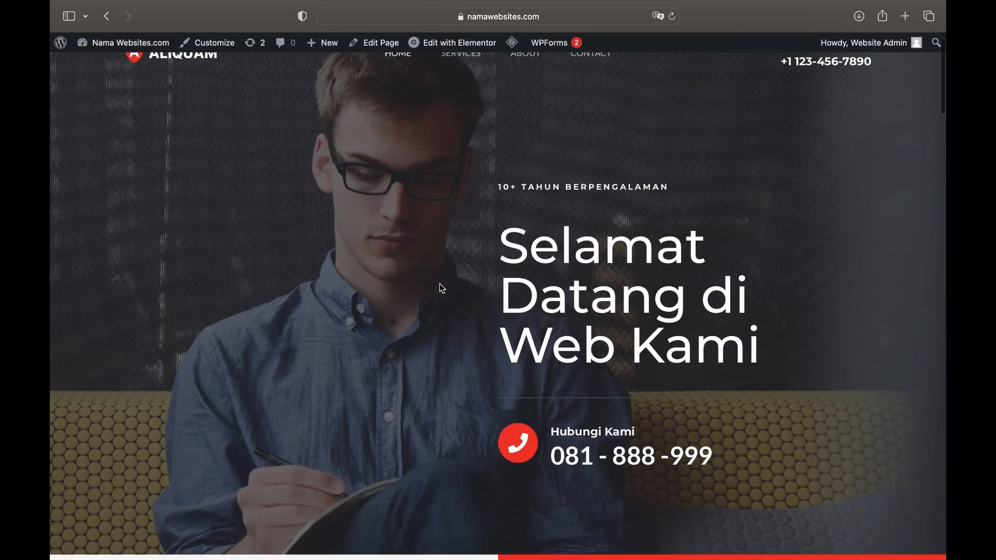
scroll(440, 285, down, 7)
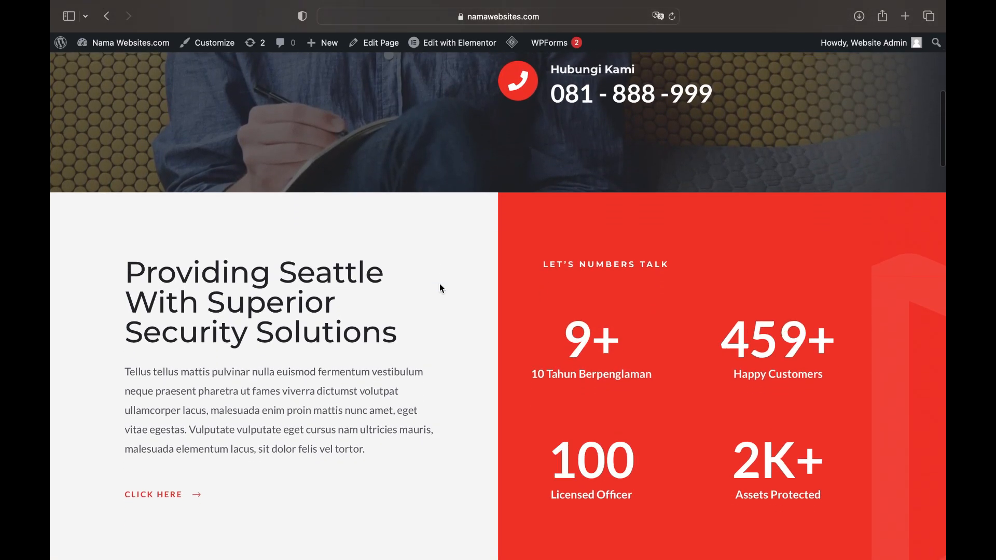
scroll(440, 288, down, 4)
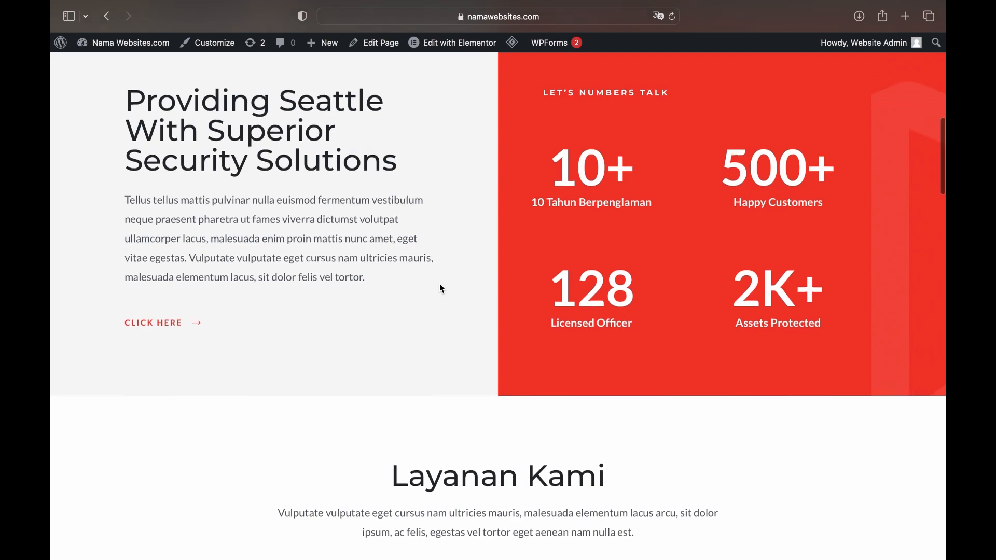
scroll(441, 289, down, 6)
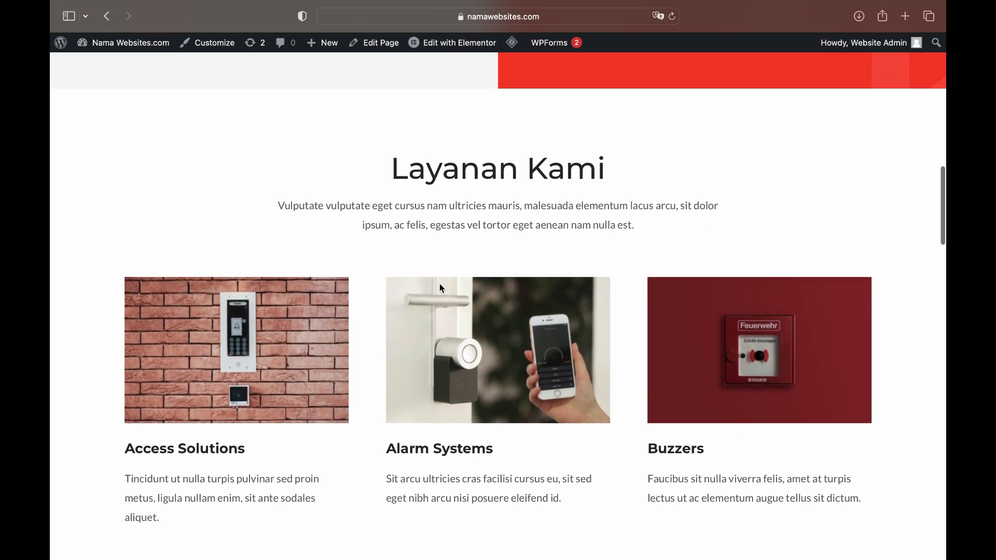
scroll(441, 289, down, 10)
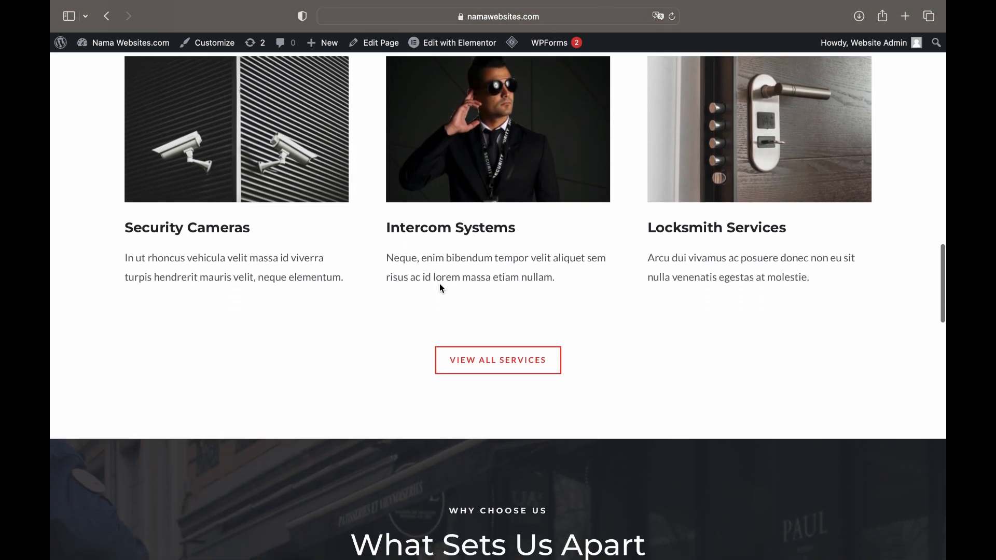
scroll(440, 283, down, 3)
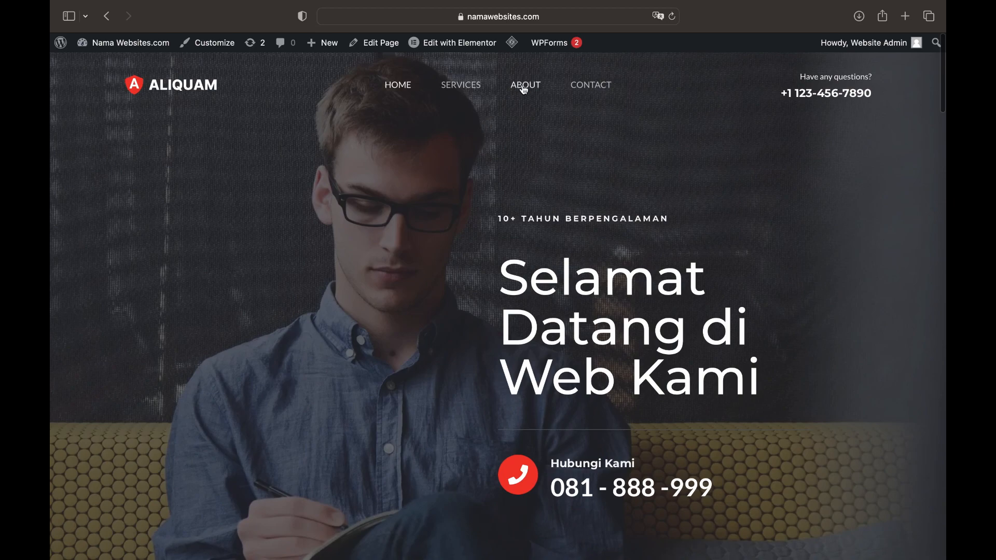
click(524, 86)
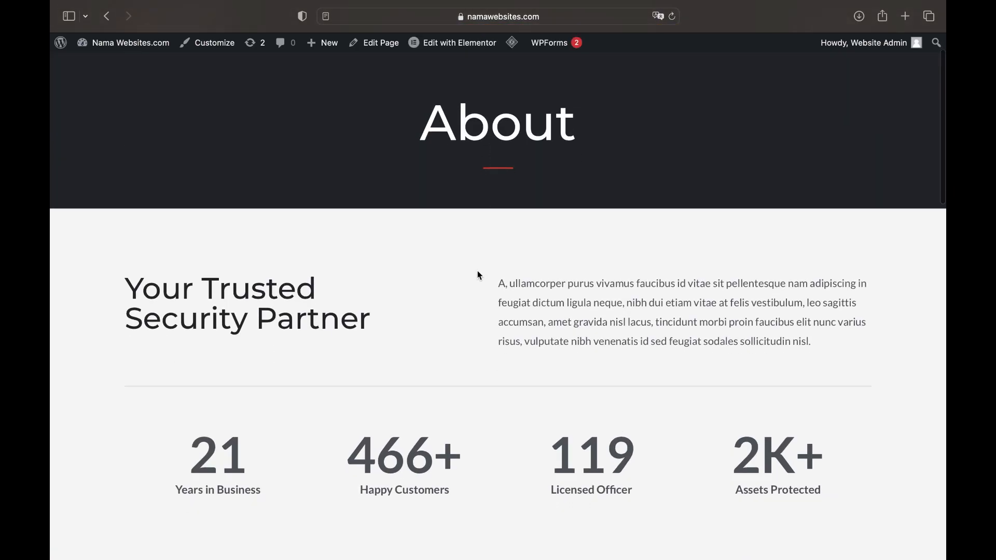
scroll(479, 275, down, 10)
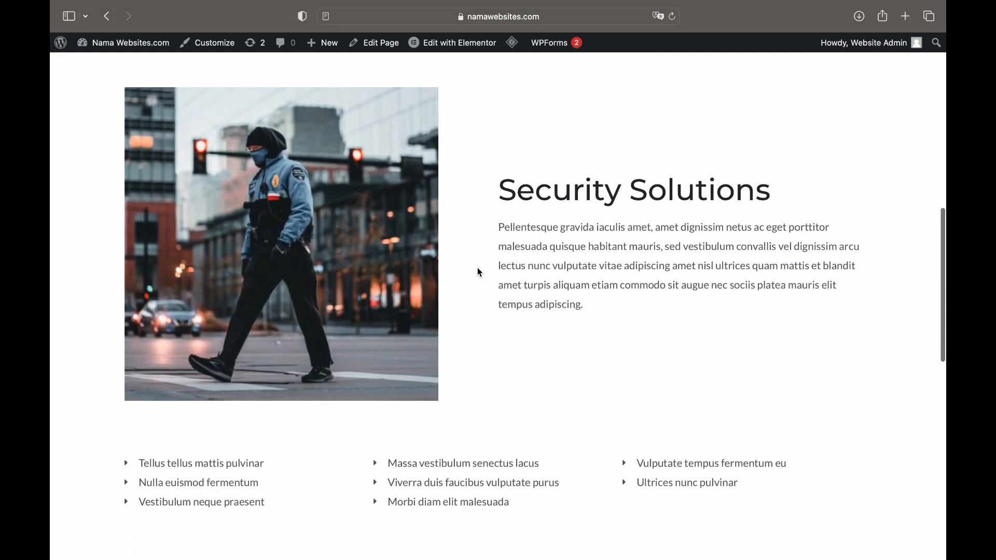